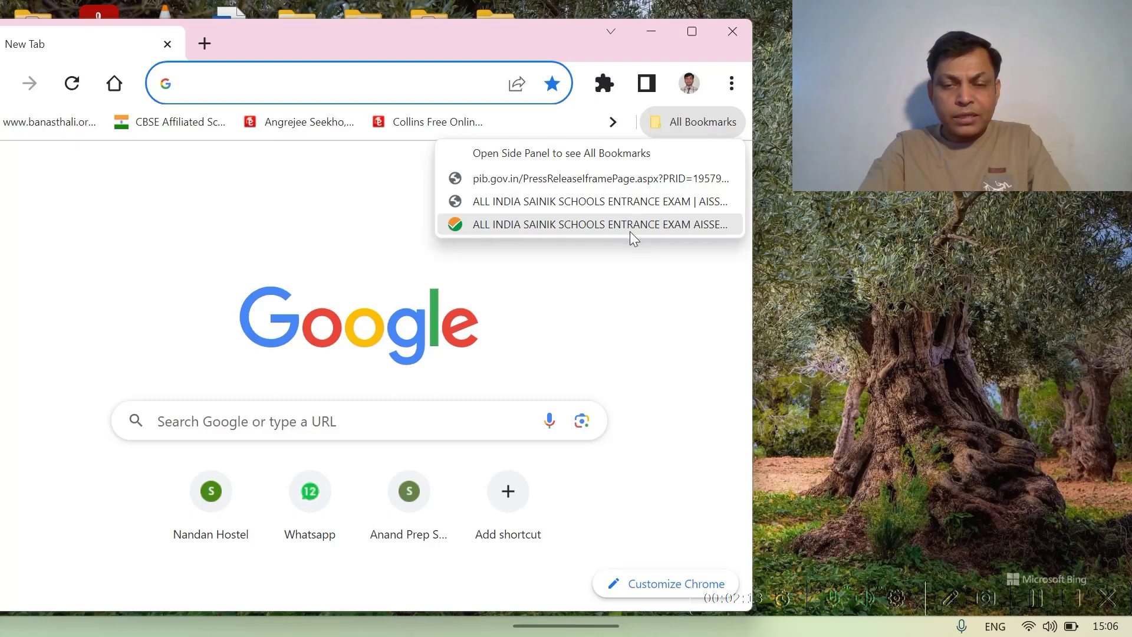
- Open the AISSEE-2024 instructions page from bookmarks and maximize the Chrome window
left_click(631, 232)
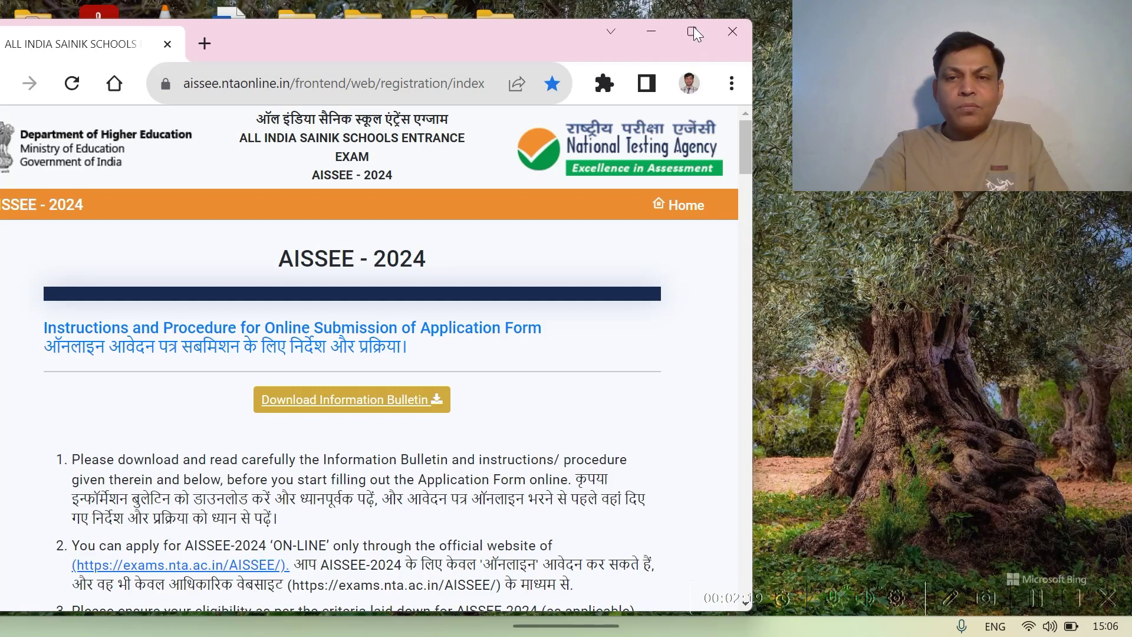
mouse_move(692, 37)
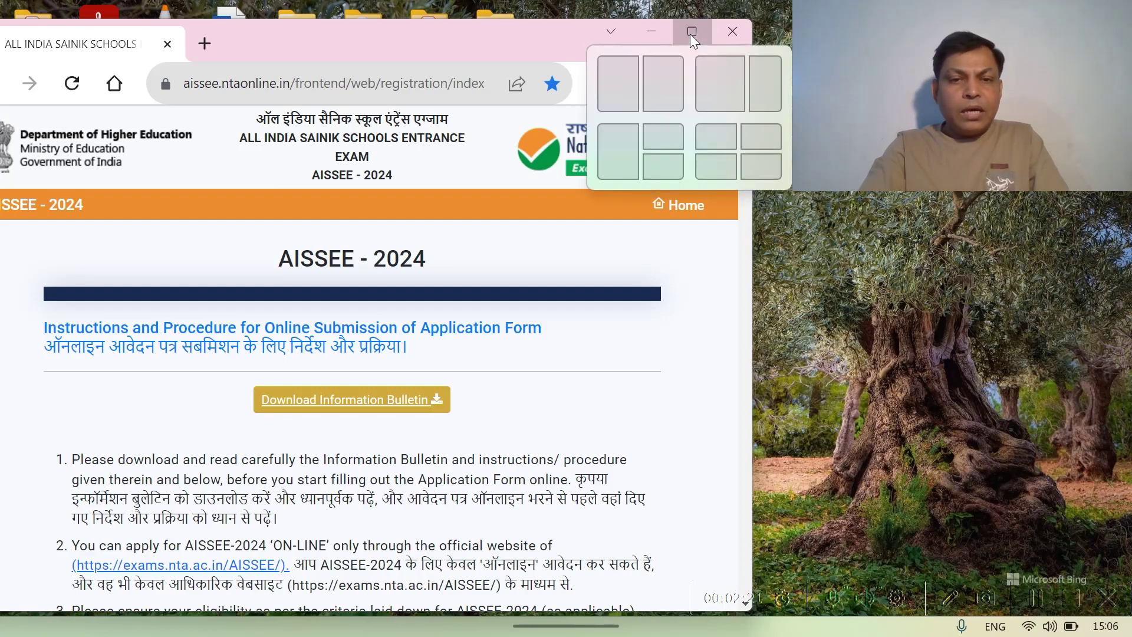
left_click(691, 34)
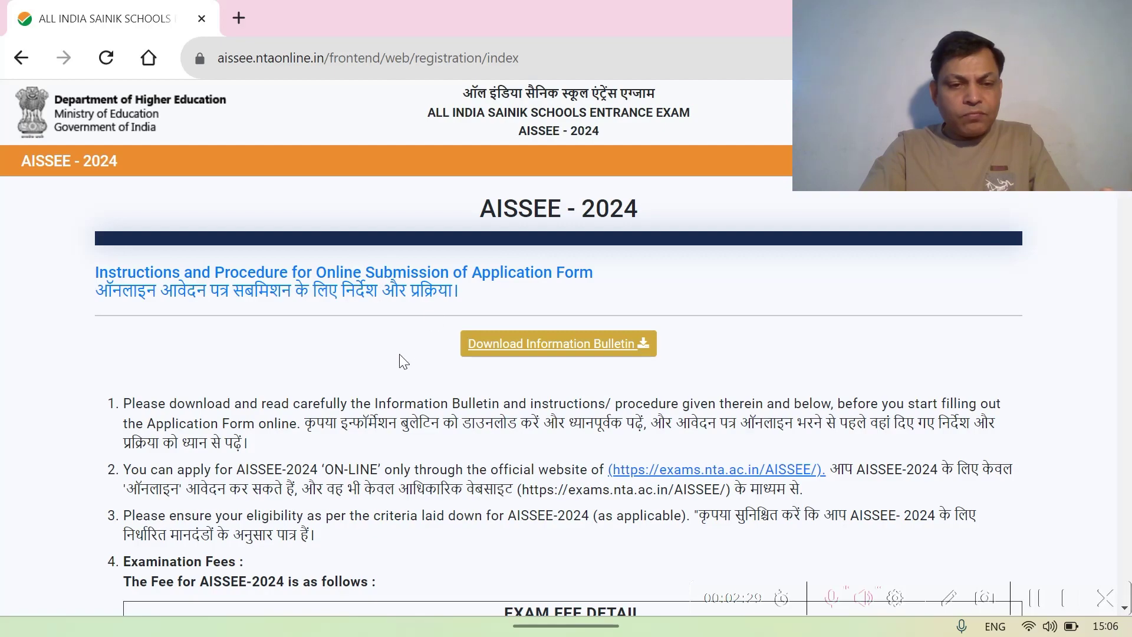
scroll(393, 362, "down", 4)
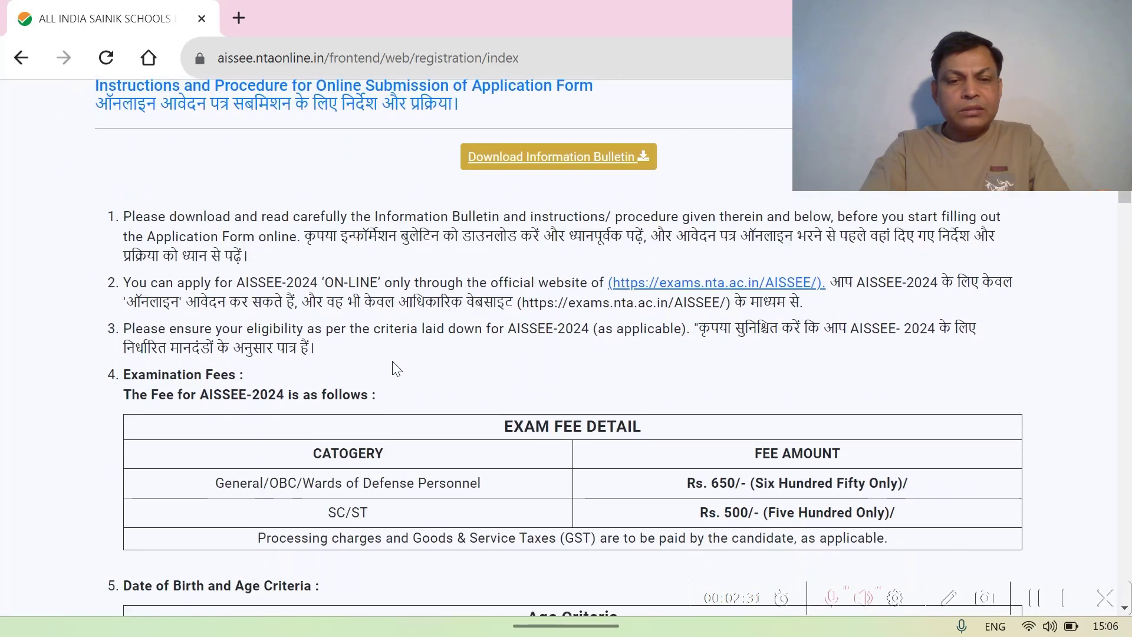
scroll(397, 368, "down", 10)
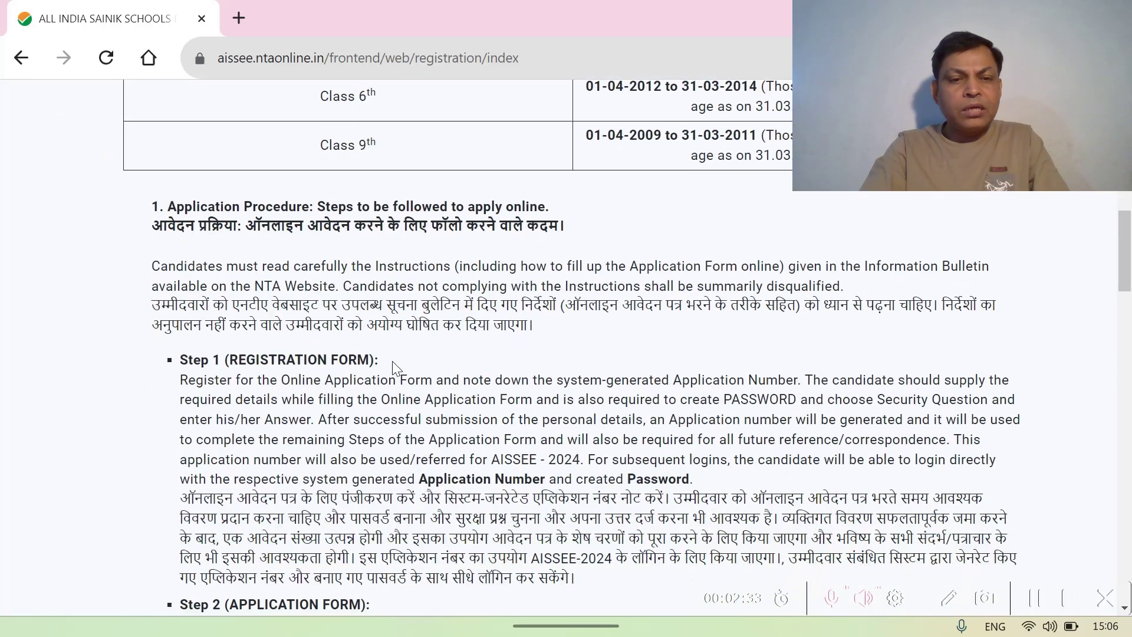
scroll(394, 361, "down", 2)
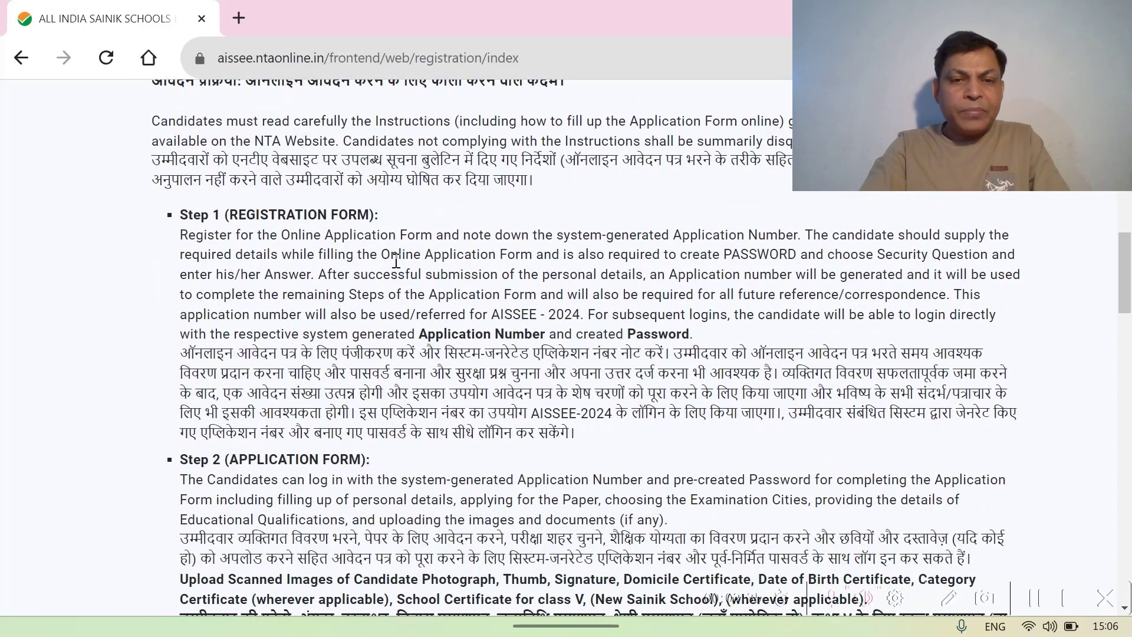
scroll(460, 283, "down", 3)
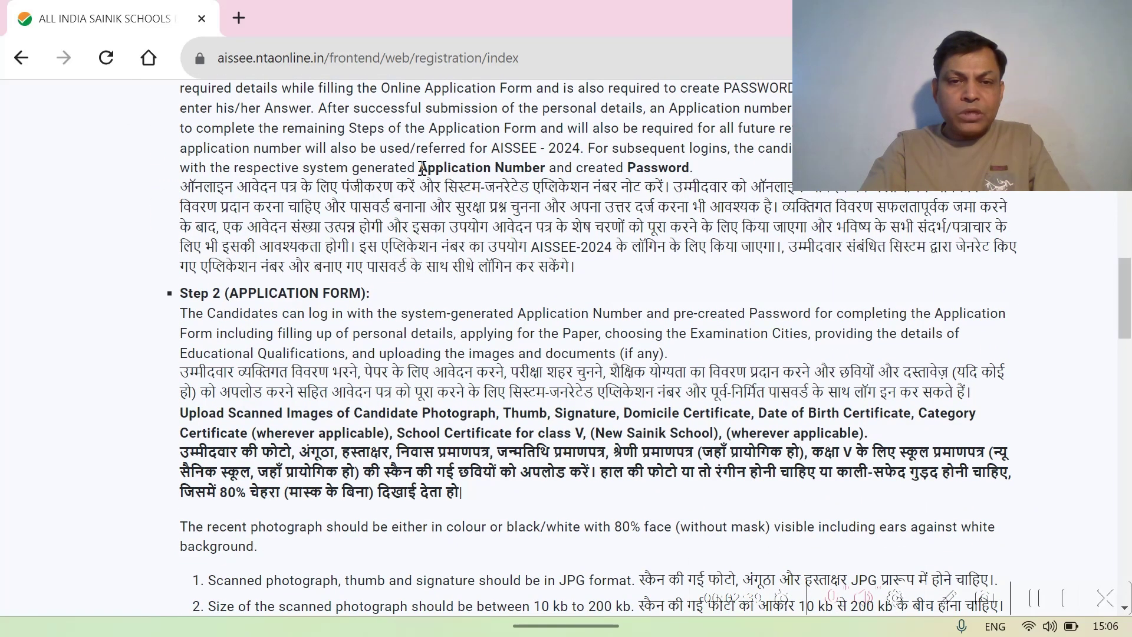
left_click_drag(422, 168, 552, 172)
left_click_drag(627, 170, 708, 174)
scroll(583, 242, "down", 2)
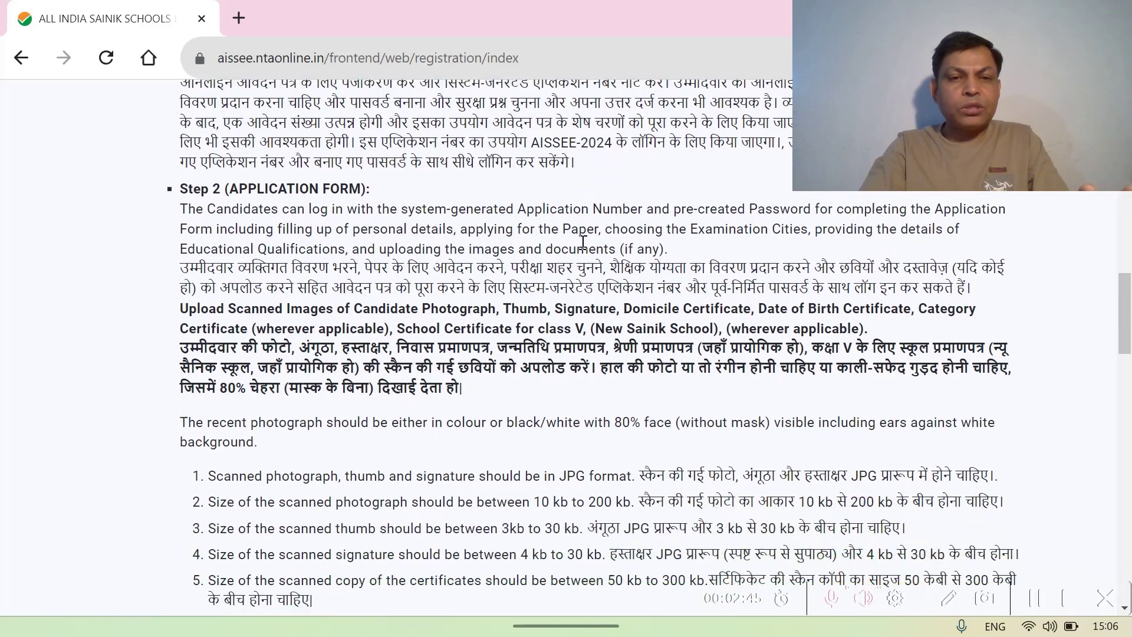
scroll(583, 251, "down", 1)
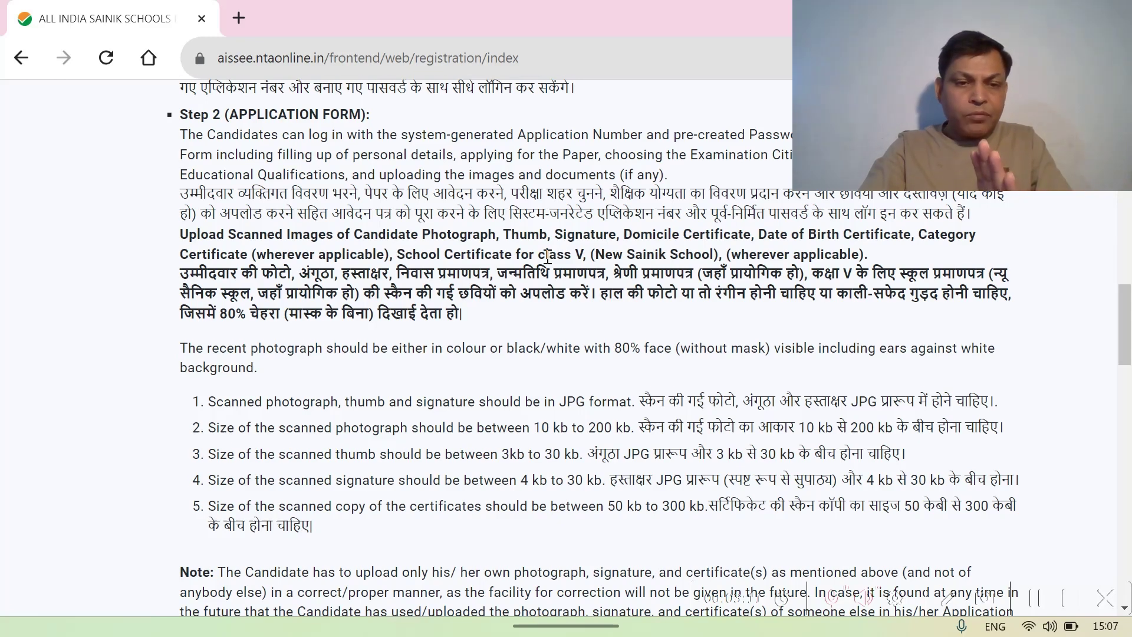
scroll(547, 256, "down", 2)
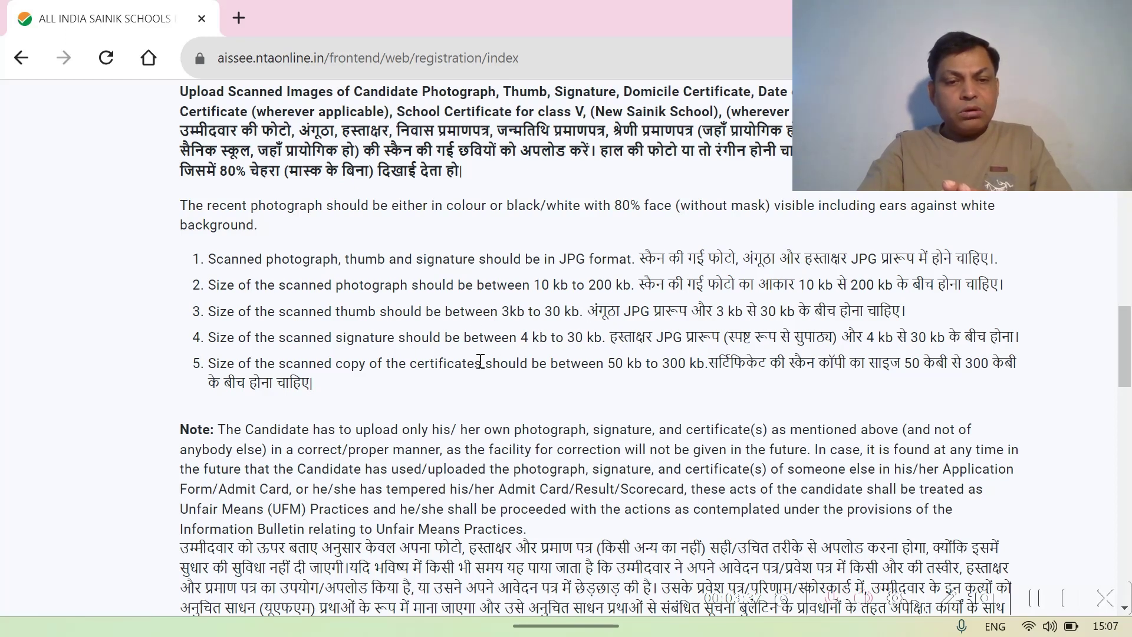
scroll(480, 362, "down", 1)
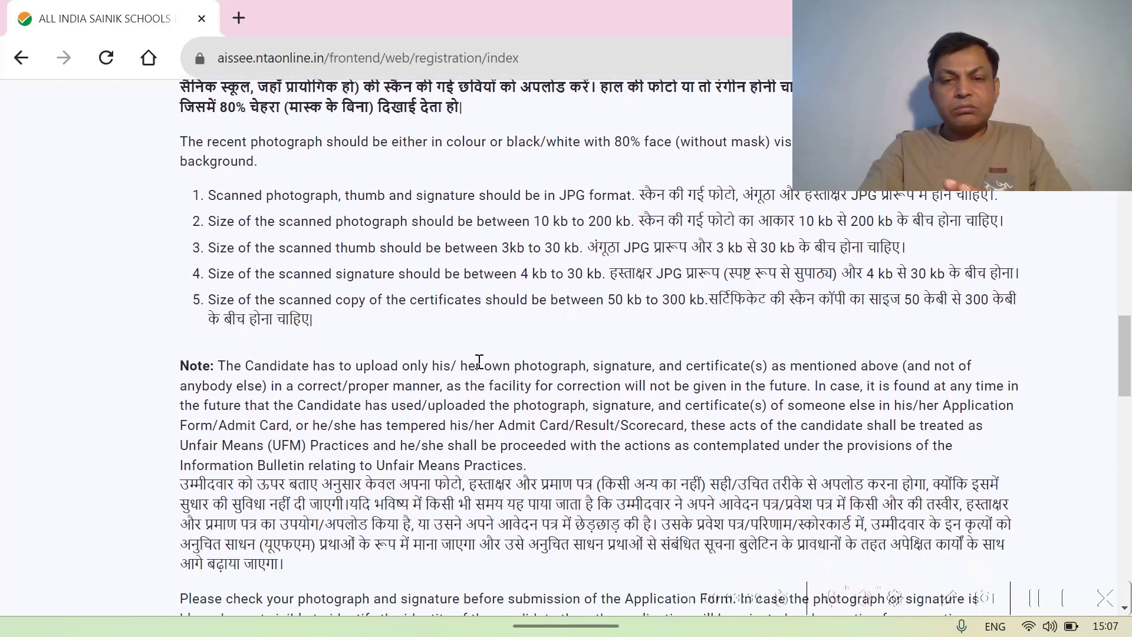
scroll(702, 343, "down", 5)
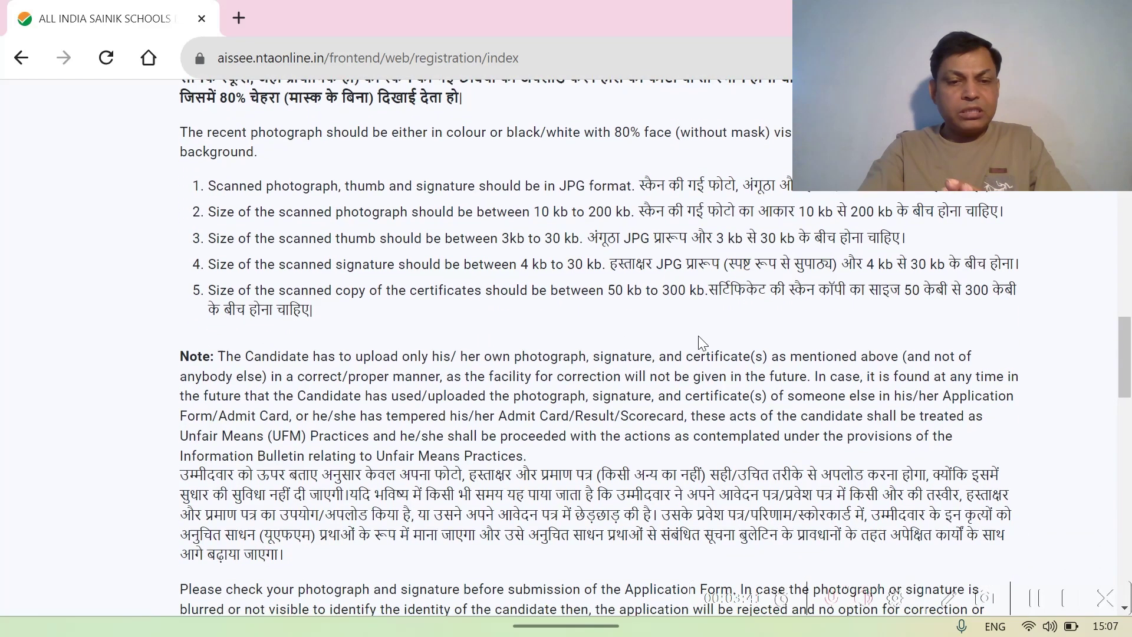
scroll(699, 342, "down", 6)
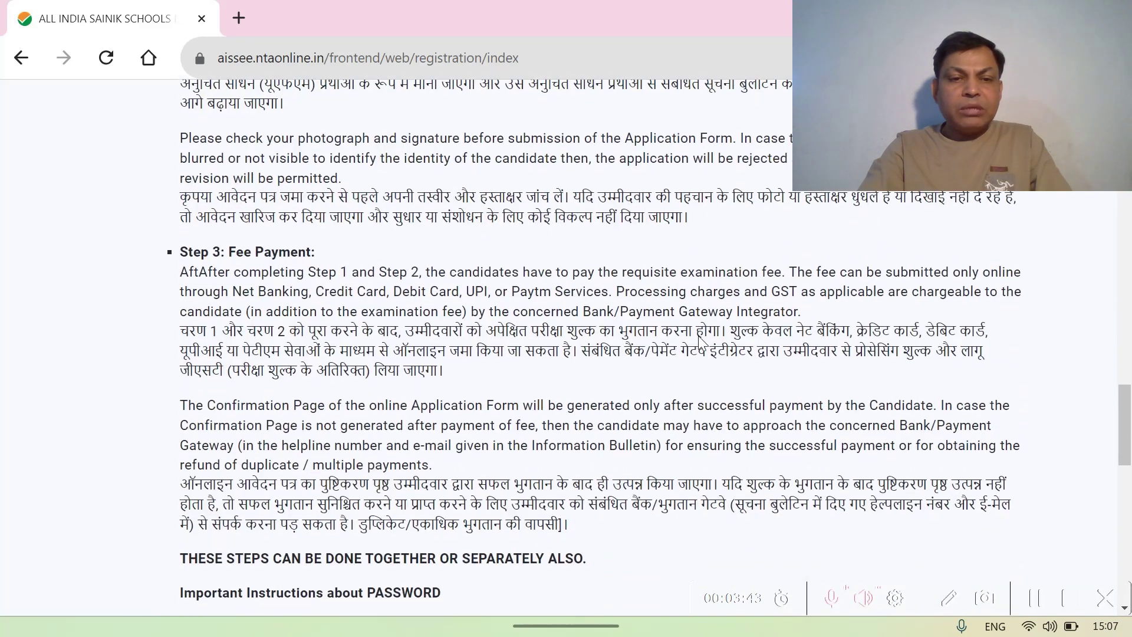
- Tick the Information Bulletin declaration checkbox and proceed to the Personal Details form
scroll(700, 337, "down", 4)
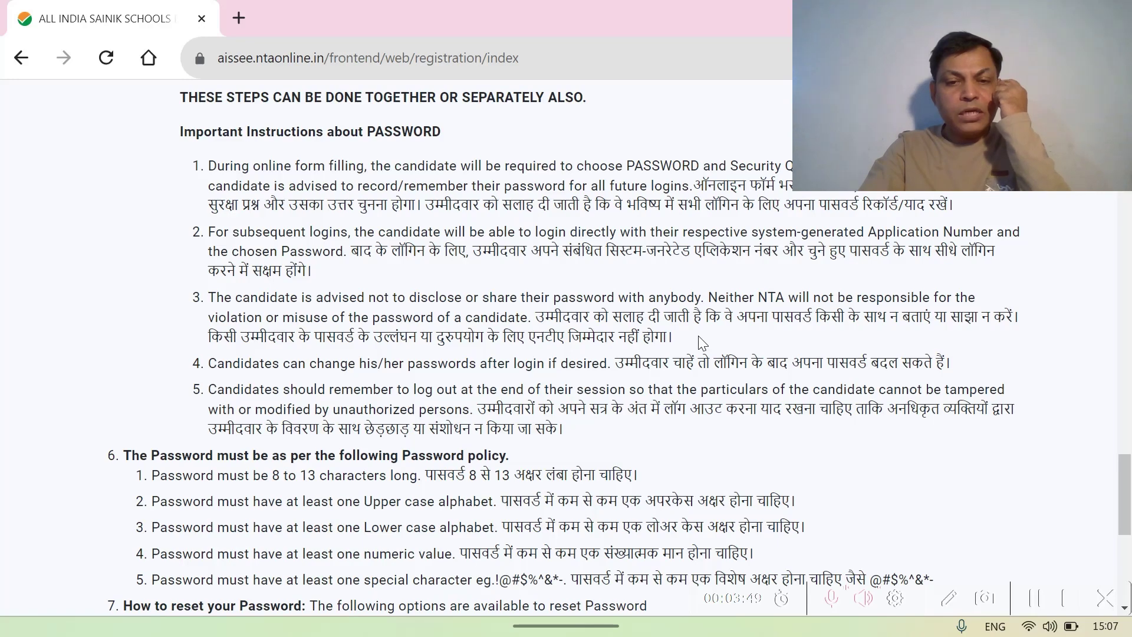
scroll(702, 342, "down", 4)
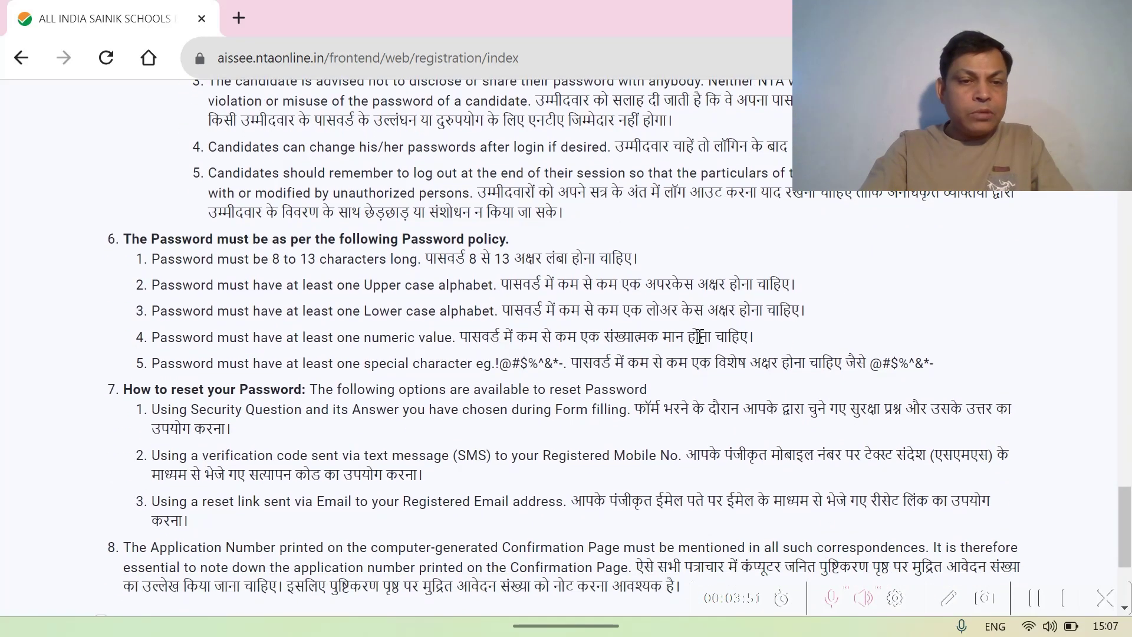
scroll(700, 336, "down", 4)
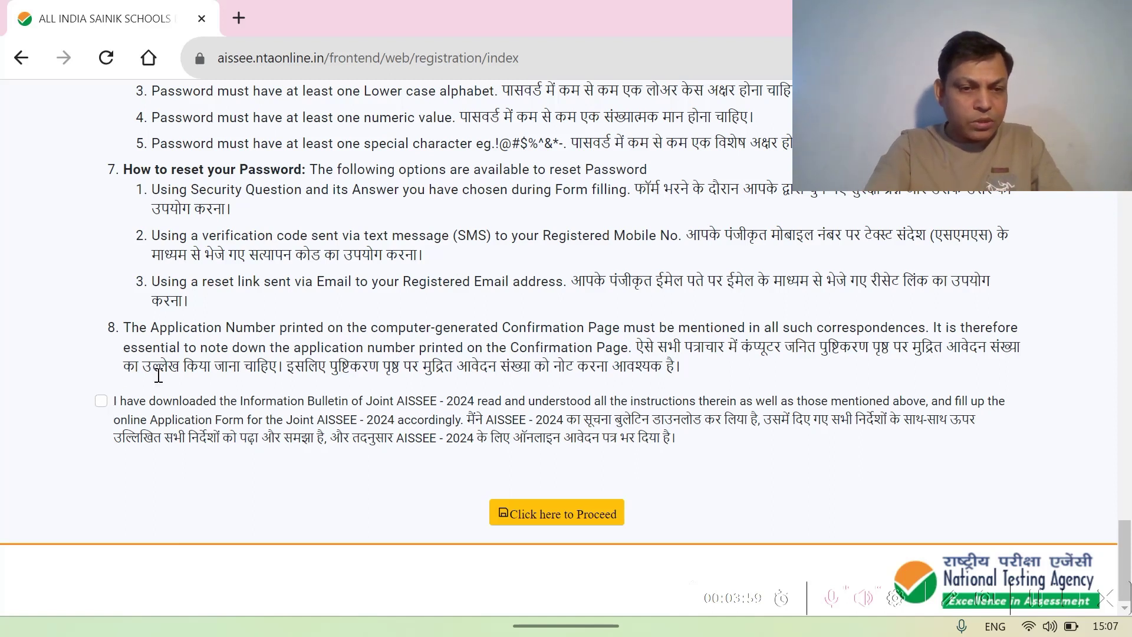
scroll(159, 382, "up", 4)
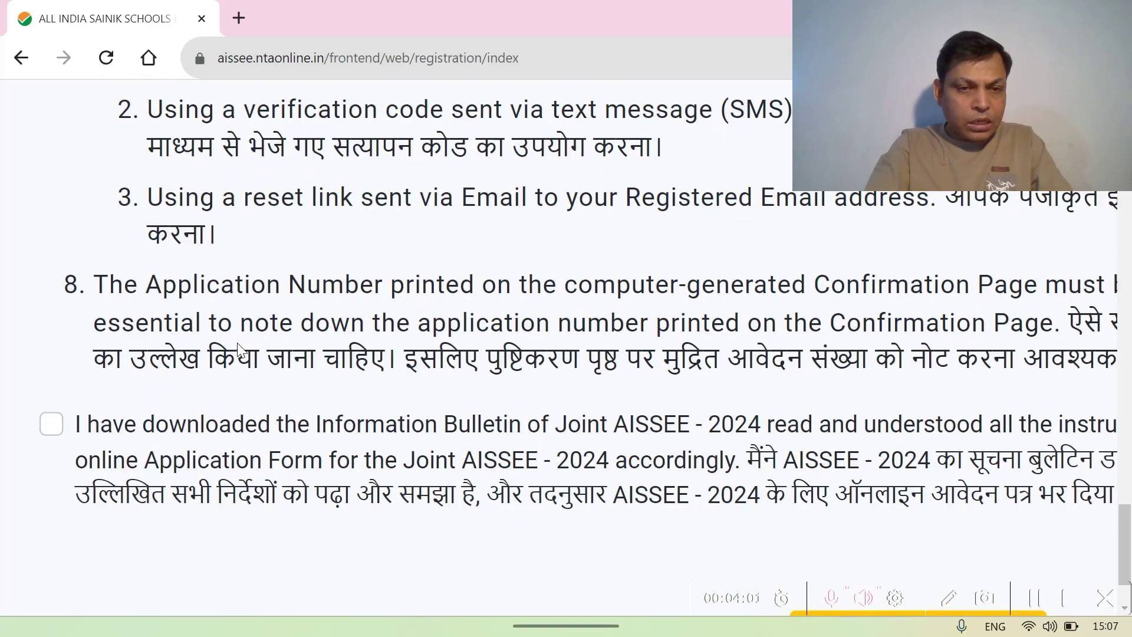
scroll(239, 349, "up", 4)
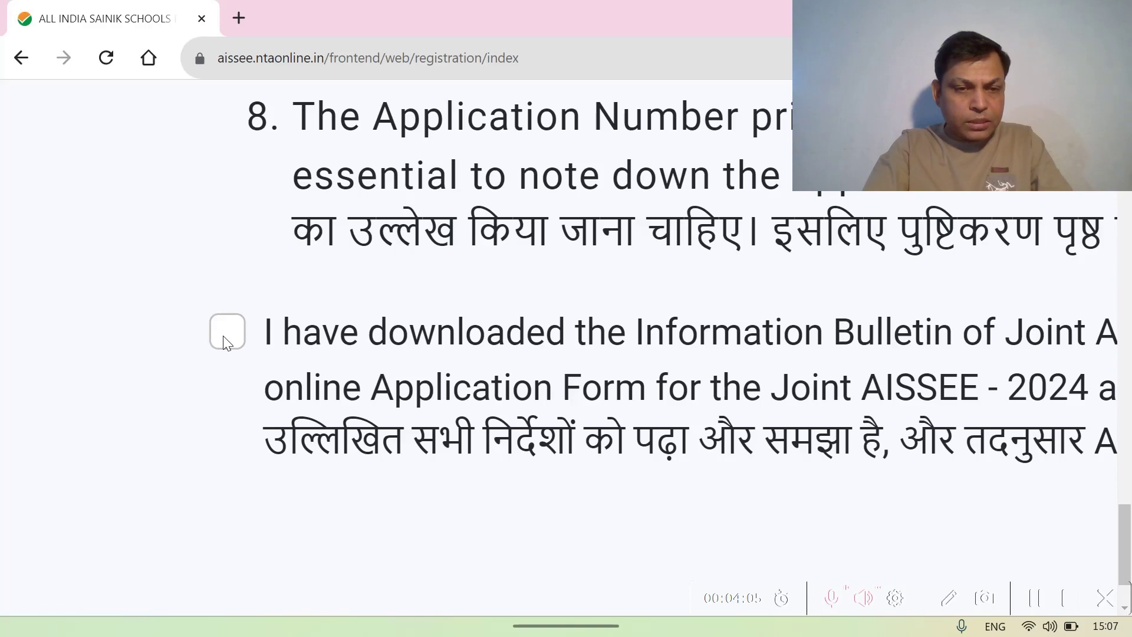
left_click(226, 339)
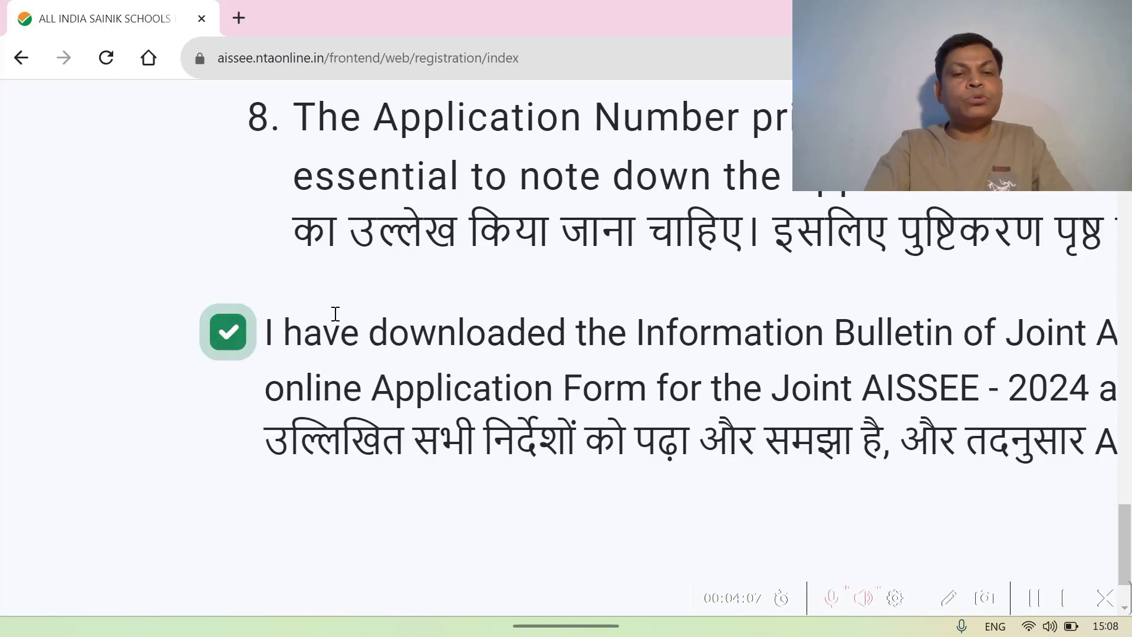
scroll(437, 295, "down", 5, "ctrl")
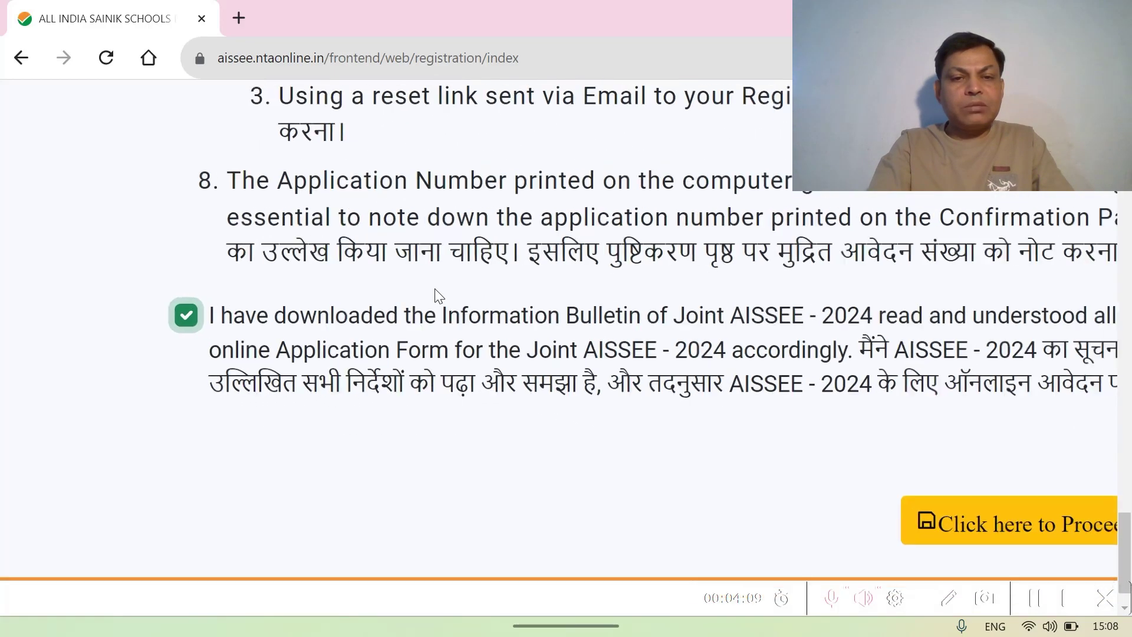
scroll(435, 289, "down", 2, "ctrl")
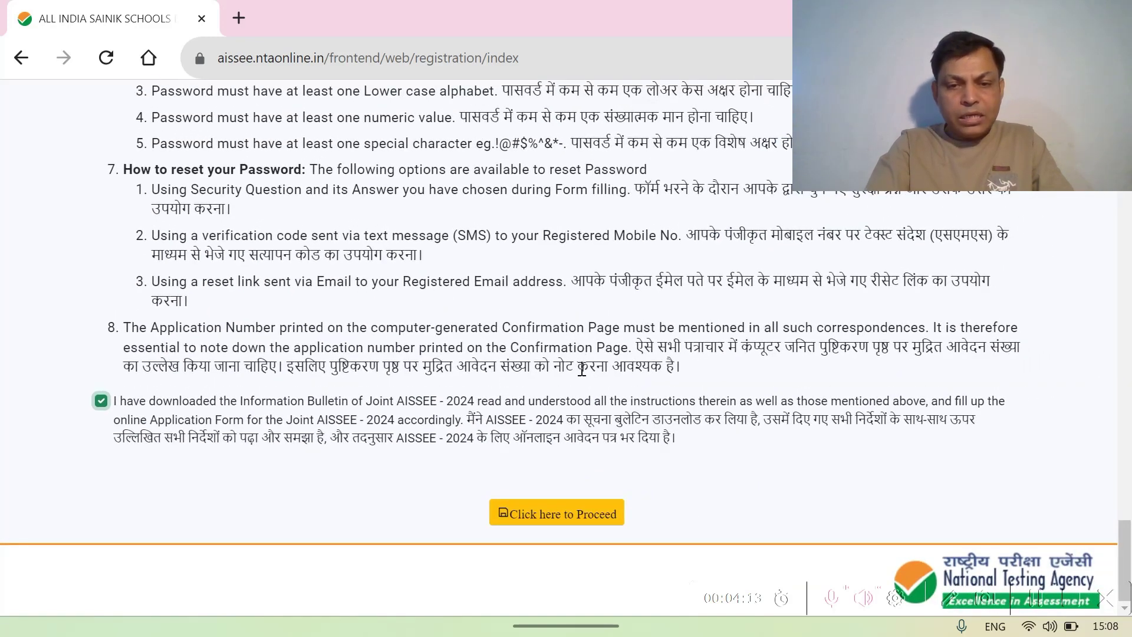
left_click(564, 519)
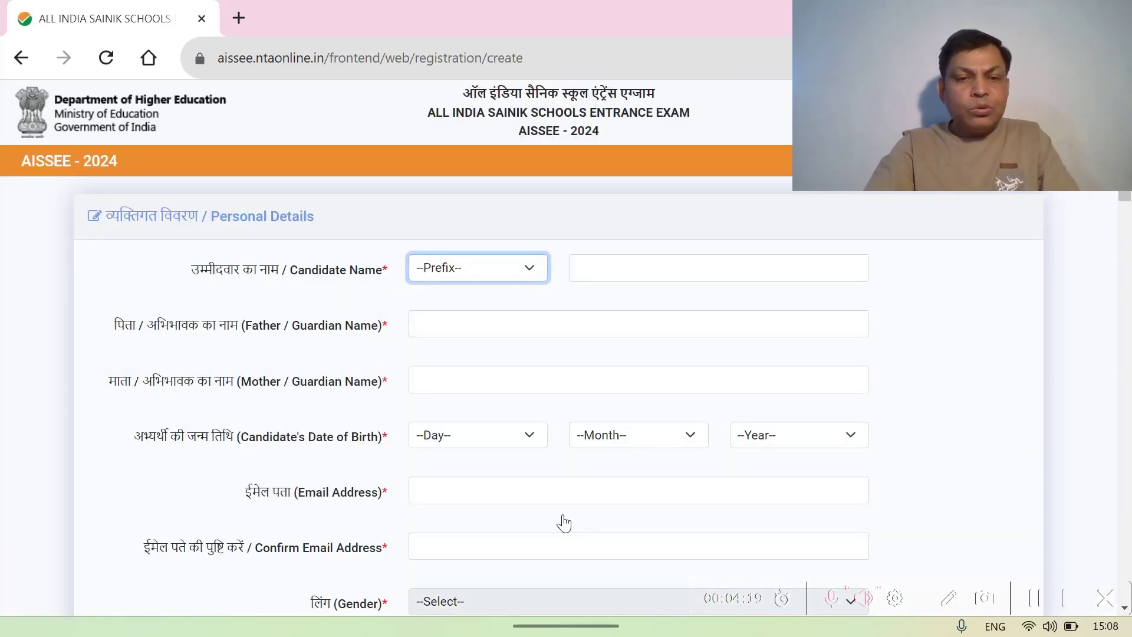
- Choose Mr. as the name prefix and enter the candidate's full name
left_click(533, 275)
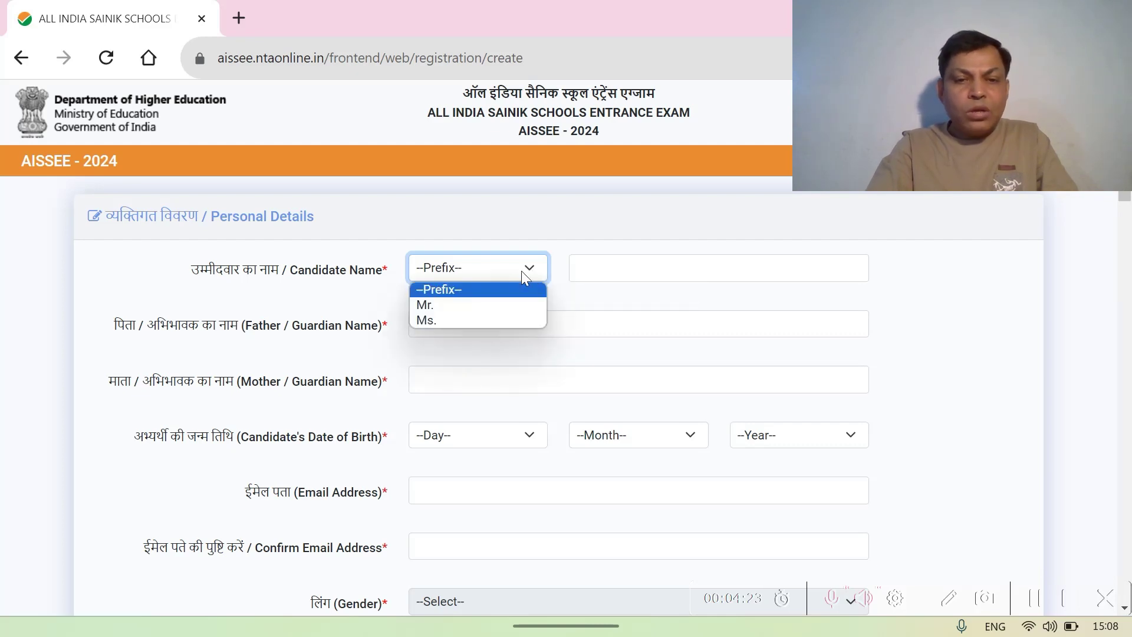
left_click(455, 304)
left_click(594, 266)
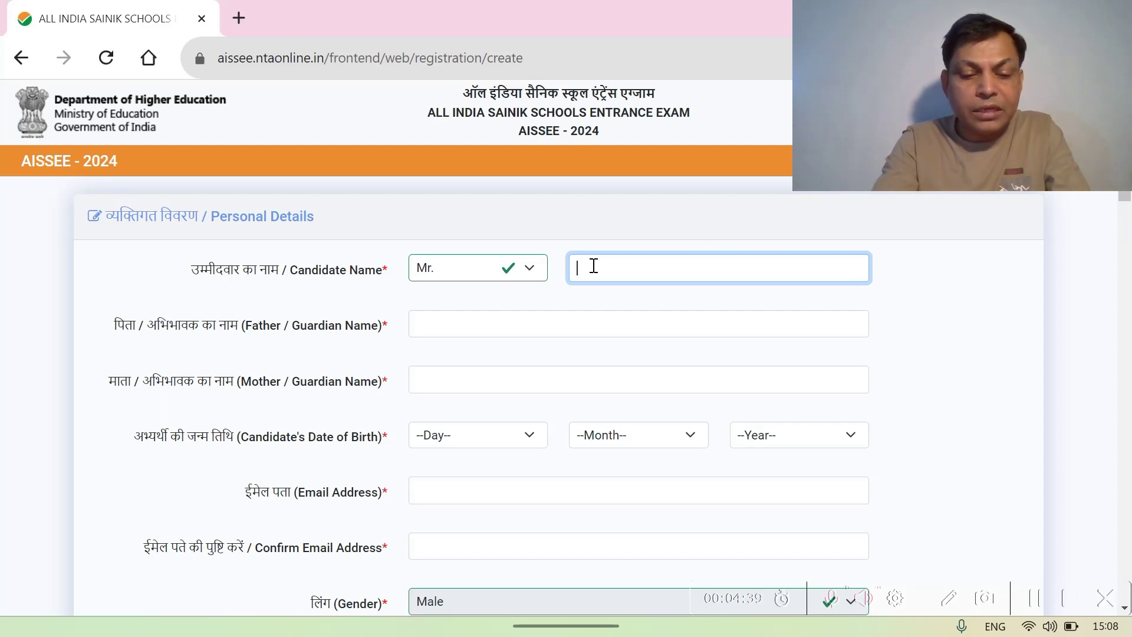
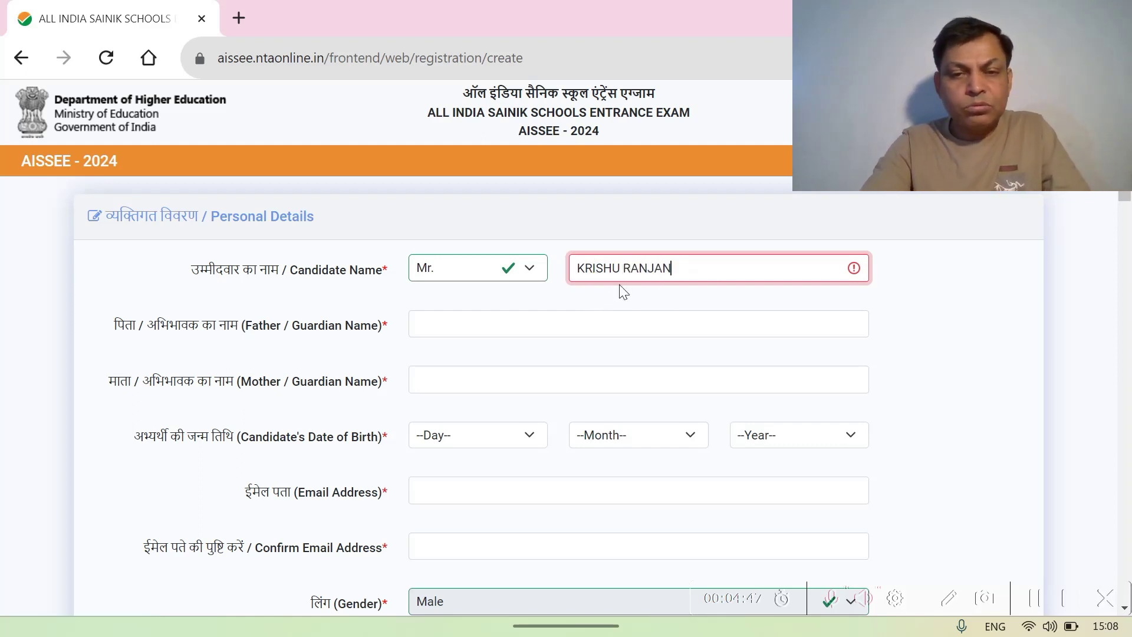
- Enter the father/guardian's full name in the Father / Guardian Name field
left_click(444, 327)
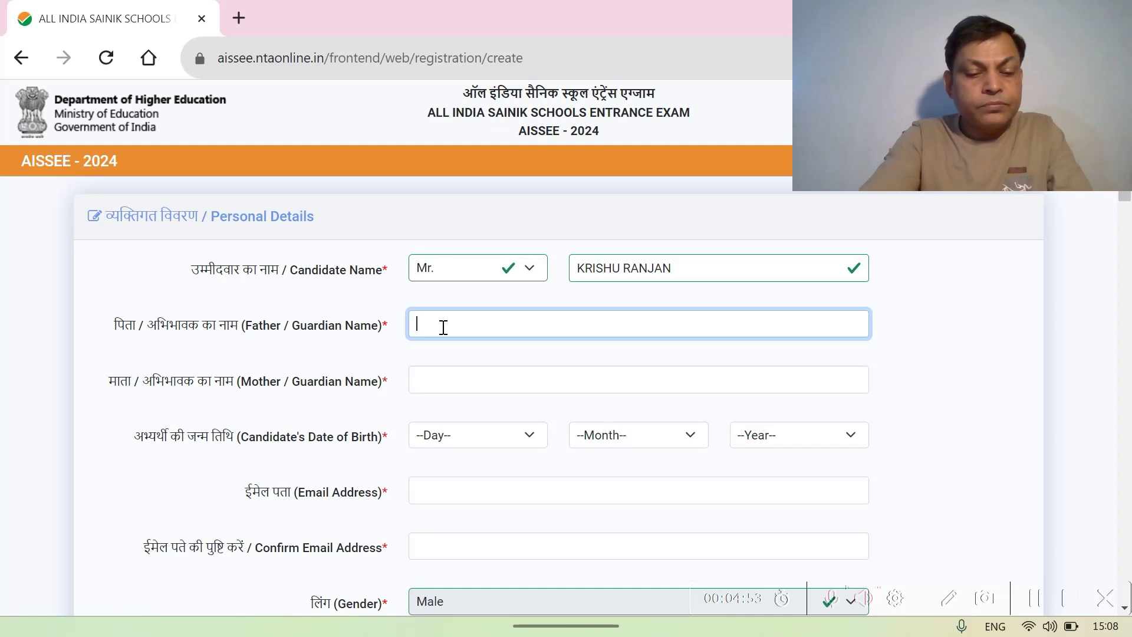
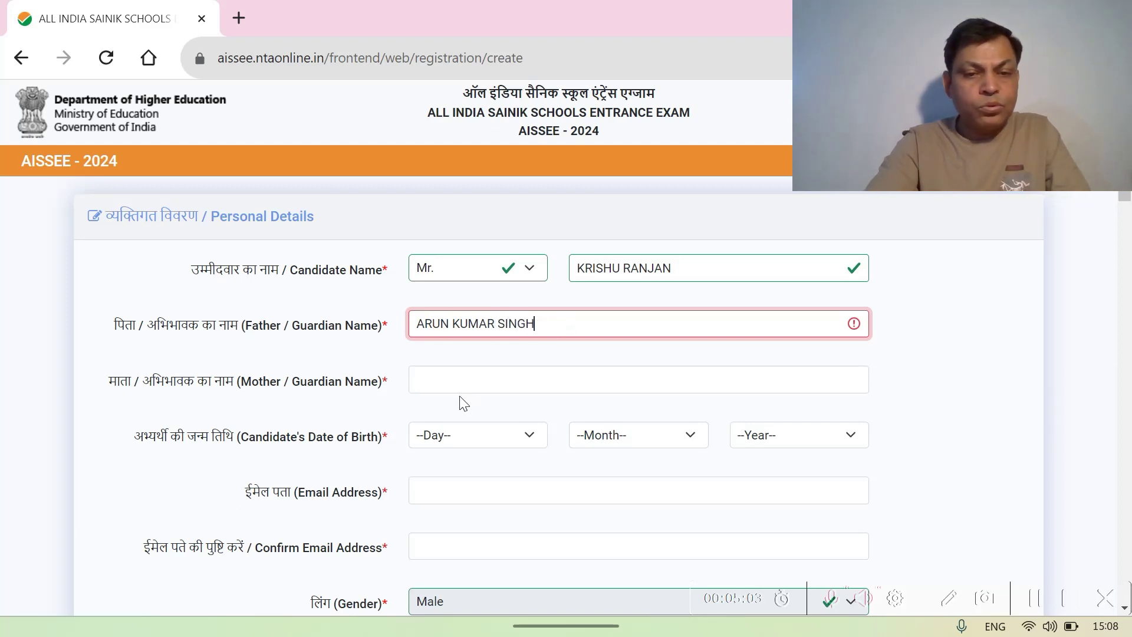
left_click(439, 383)
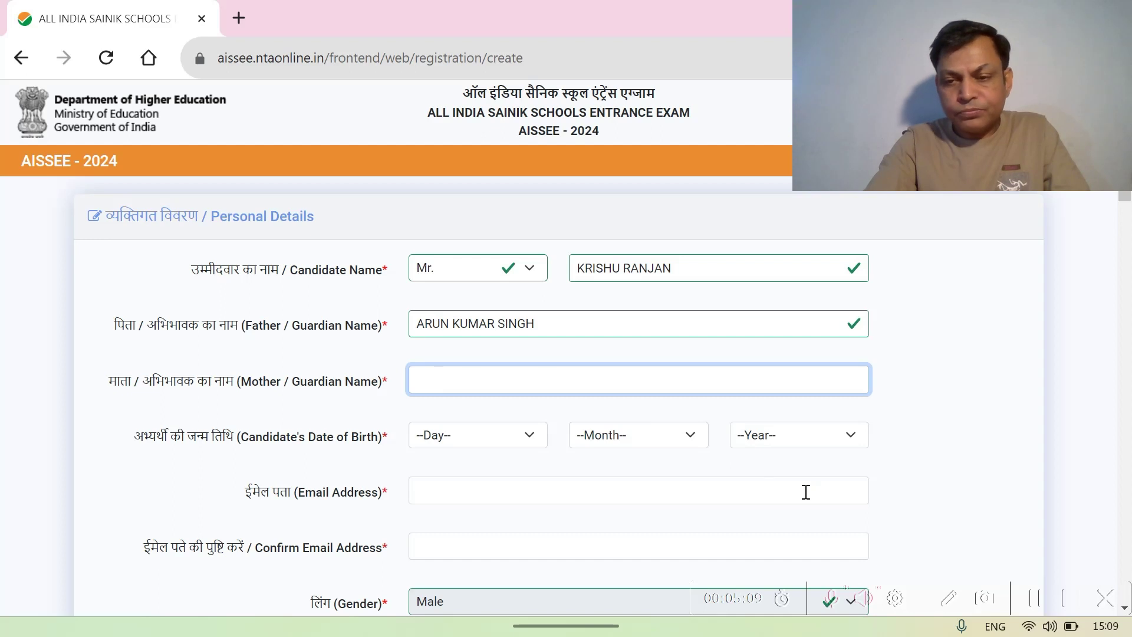
- Enter the mother/guardian's name in the Mother / Guardian Name field
left_click(1035, 600)
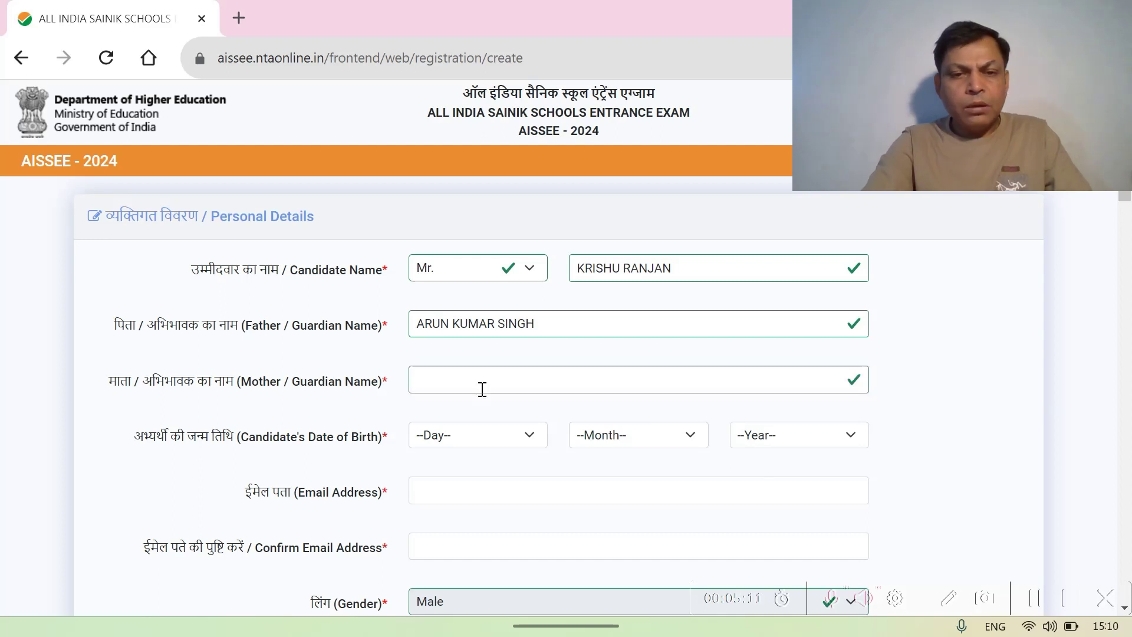
left_click(435, 382)
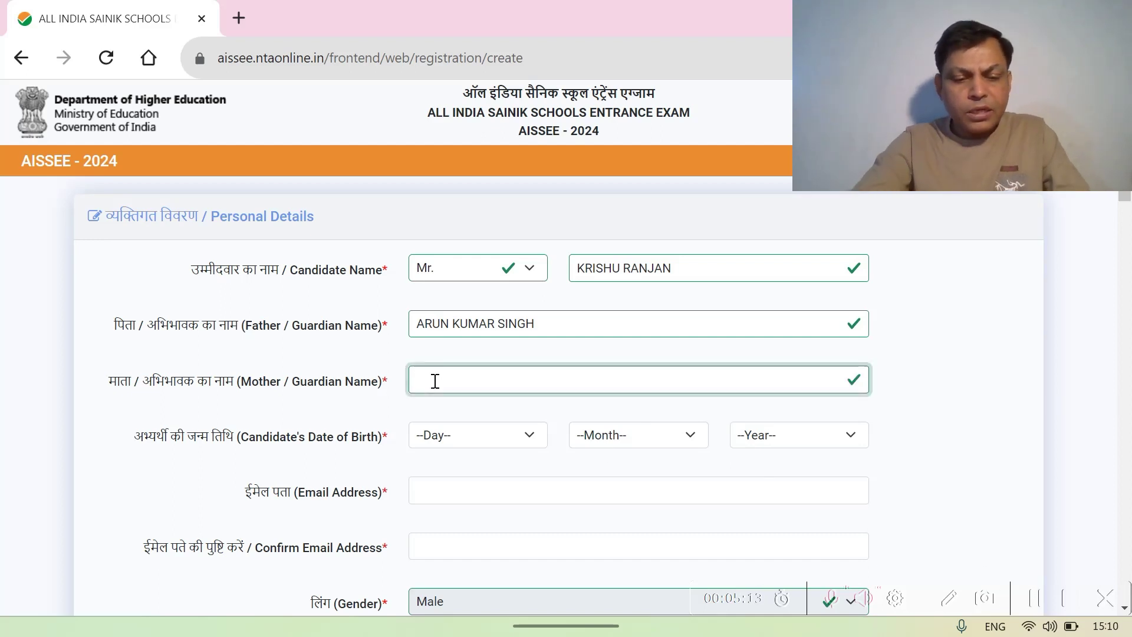
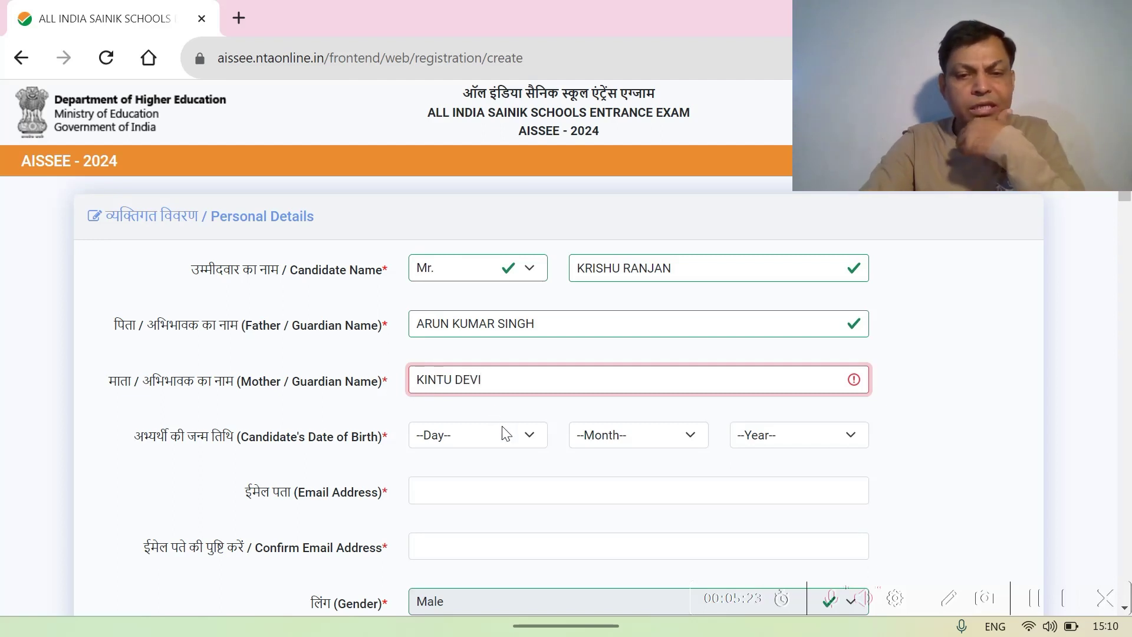
- Open and close the Day, Month and Year birth-date lists without choosing a date
left_click(533, 439)
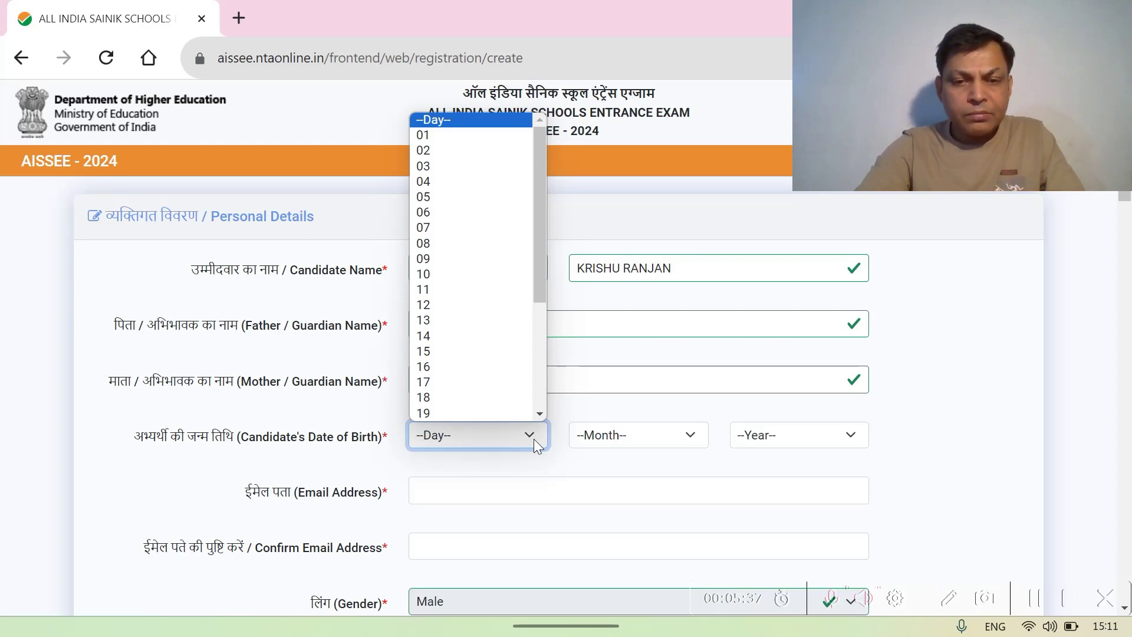
left_click(533, 439)
scroll(534, 439, "down", 3)
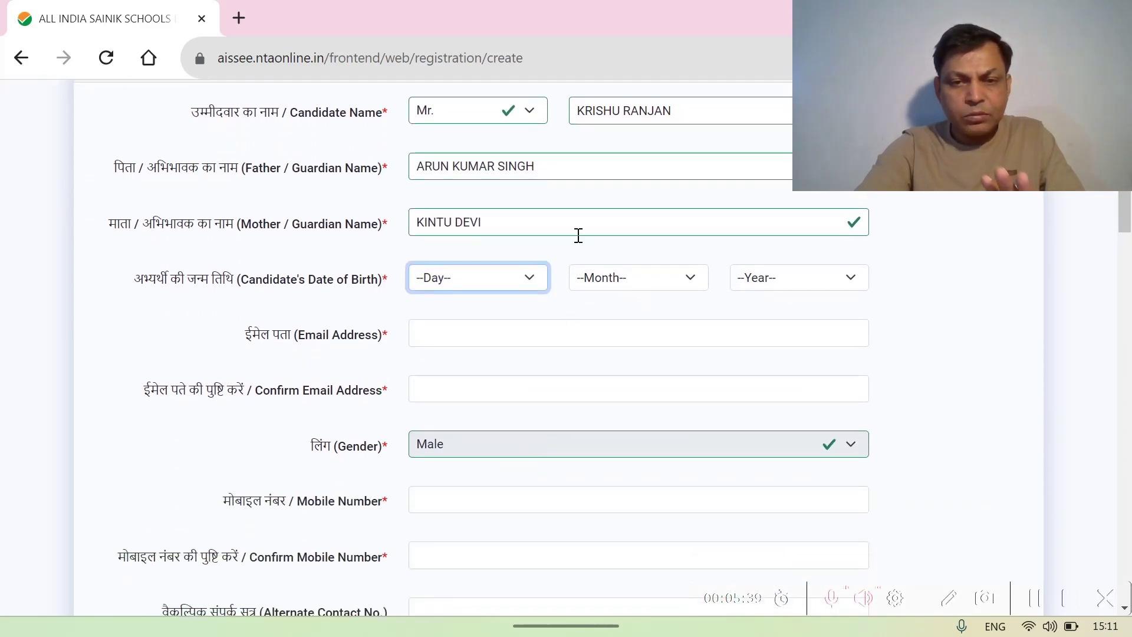
left_click(532, 281)
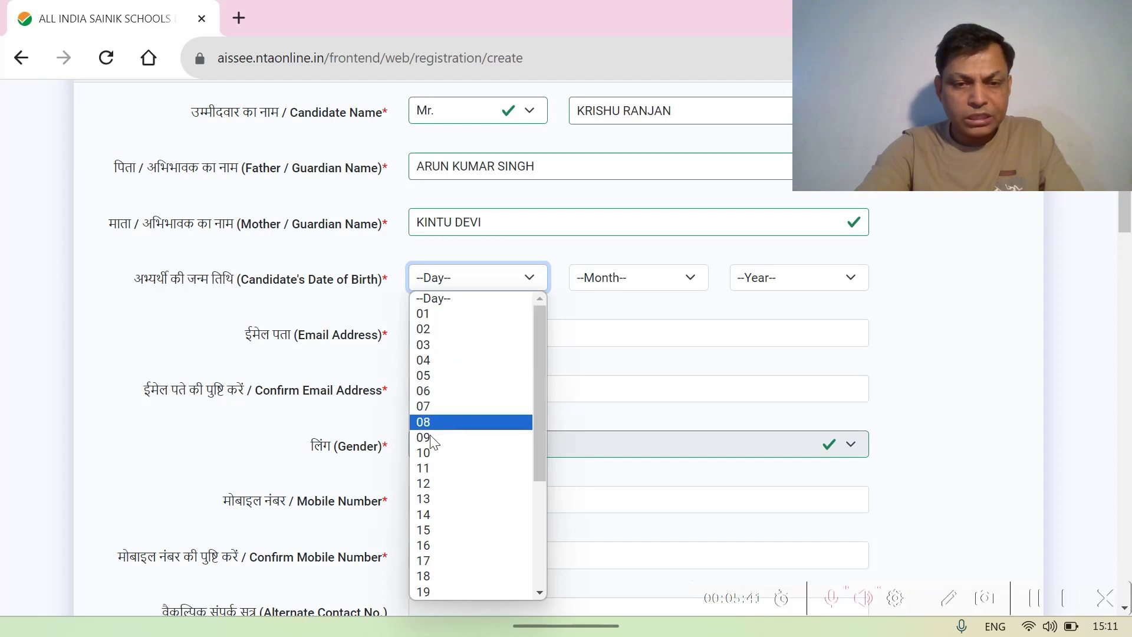
left_click(533, 281)
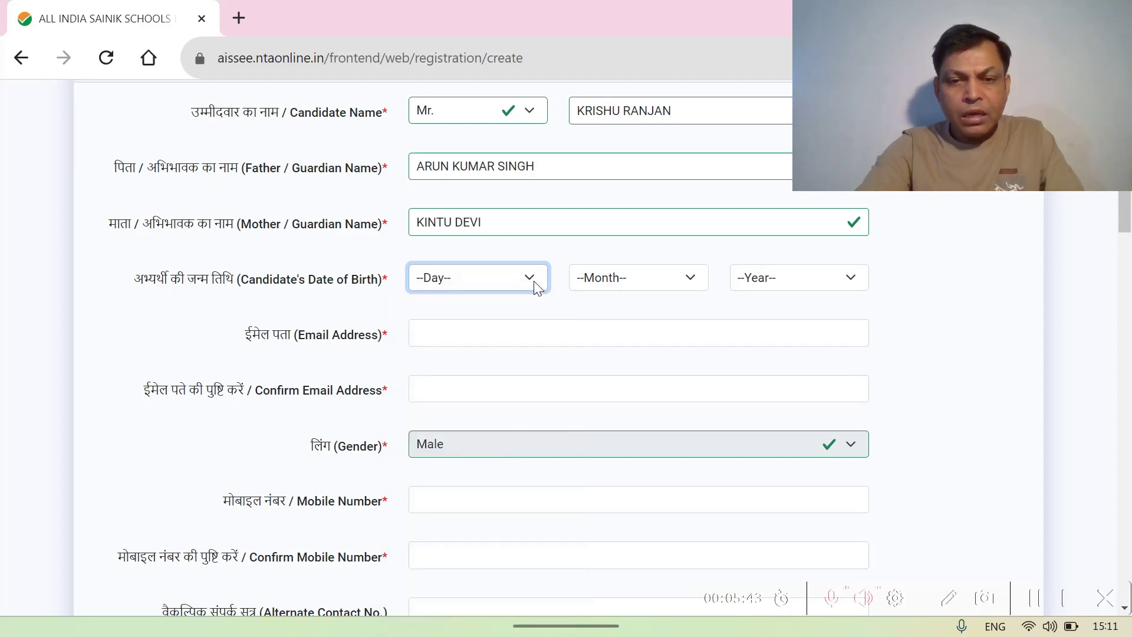
left_click(692, 278)
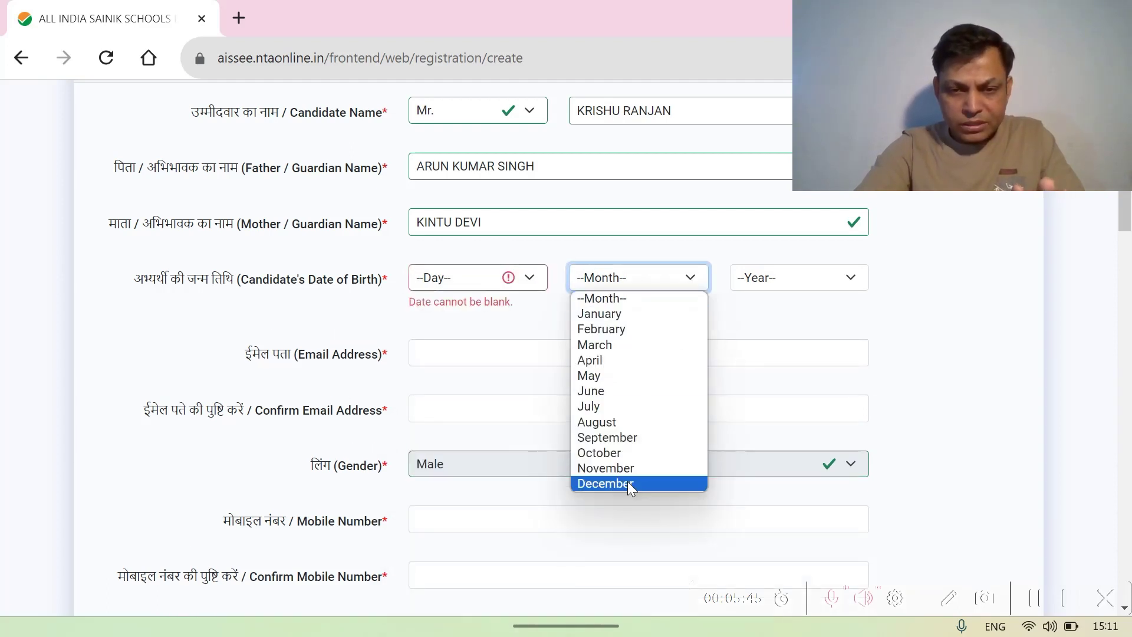
left_click(698, 280)
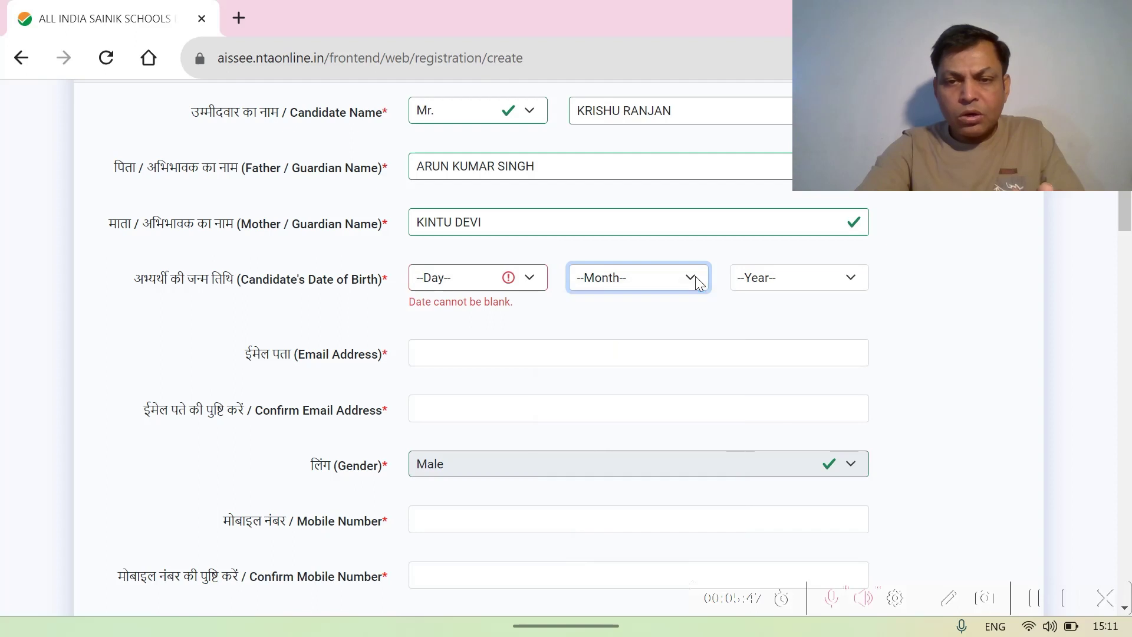
left_click(845, 278)
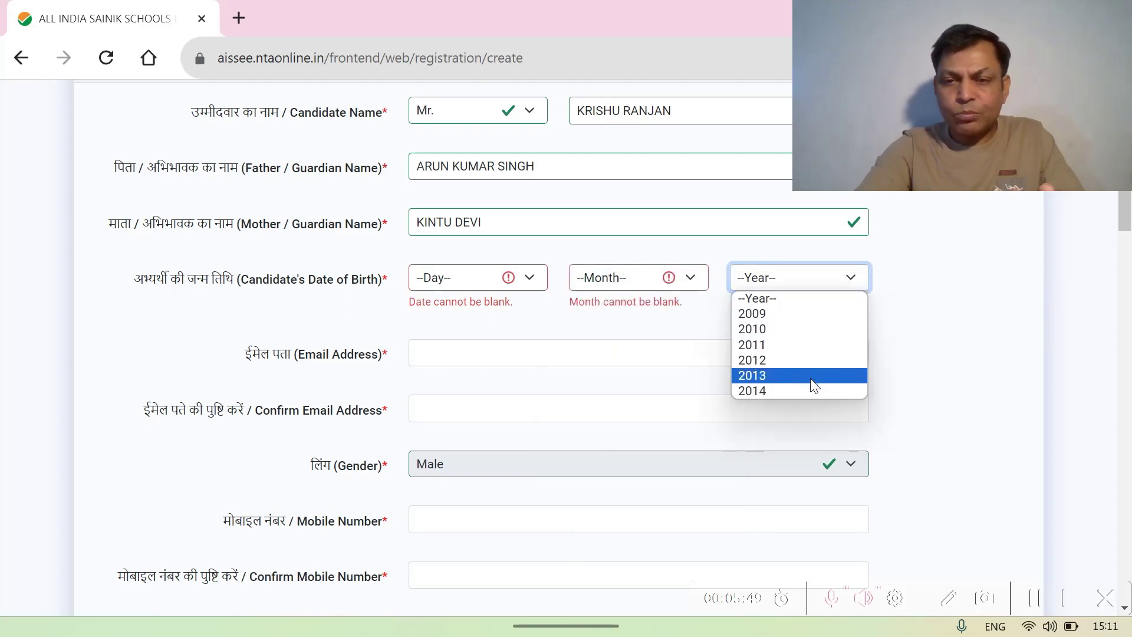
left_click(854, 277)
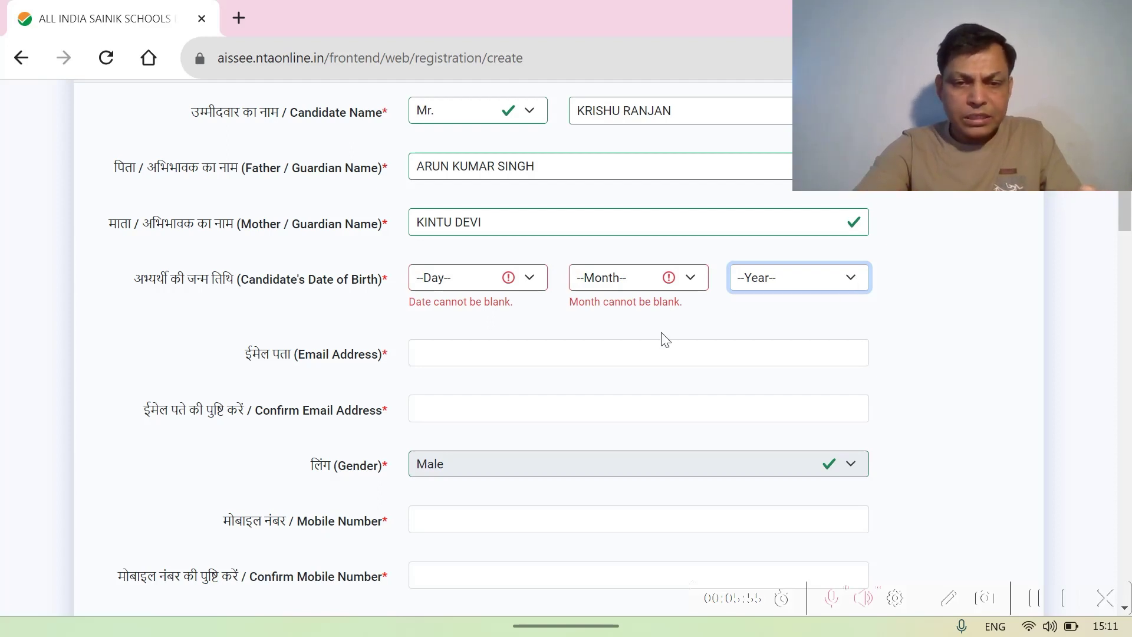
- Click through the Email and Confirm Email fields, leaving them blank
left_click(484, 354)
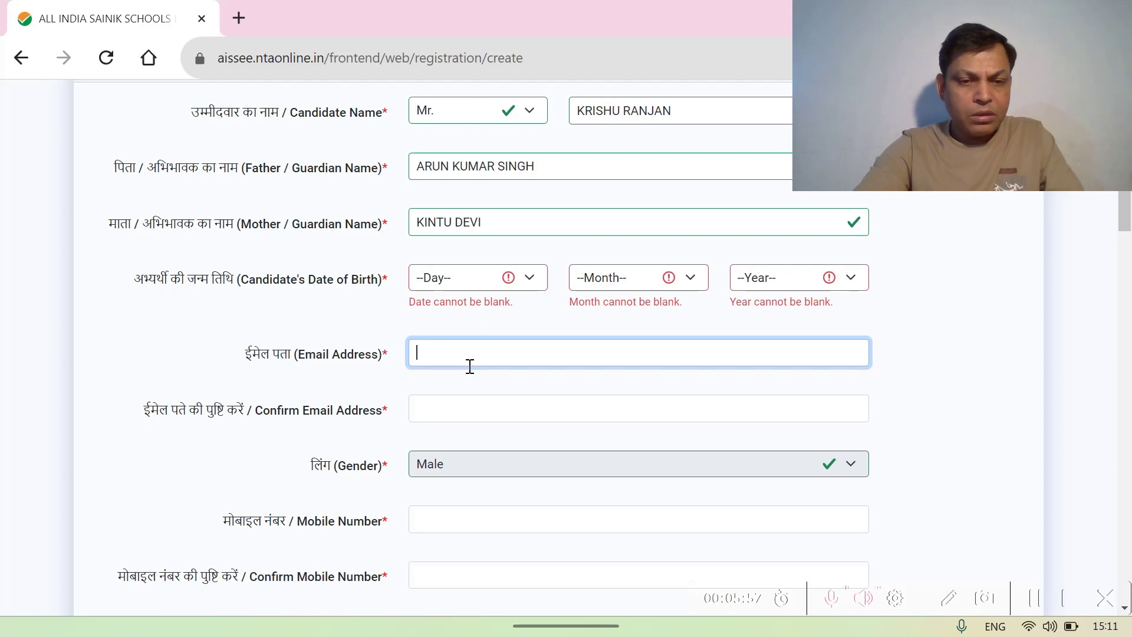
left_click(426, 413)
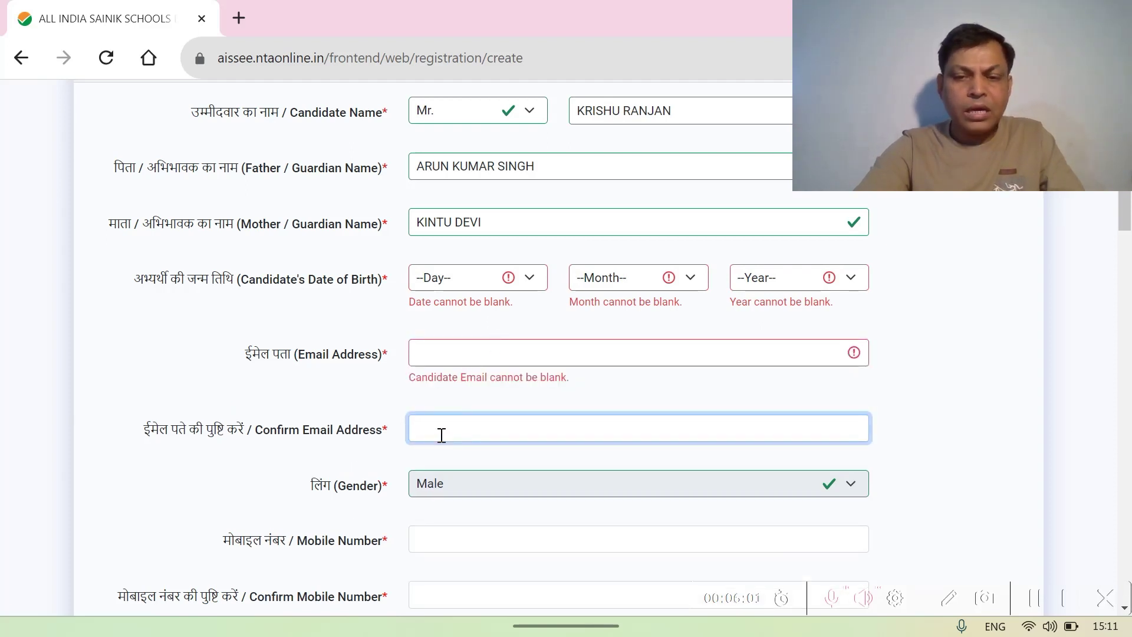
scroll(441, 435, "down", 1)
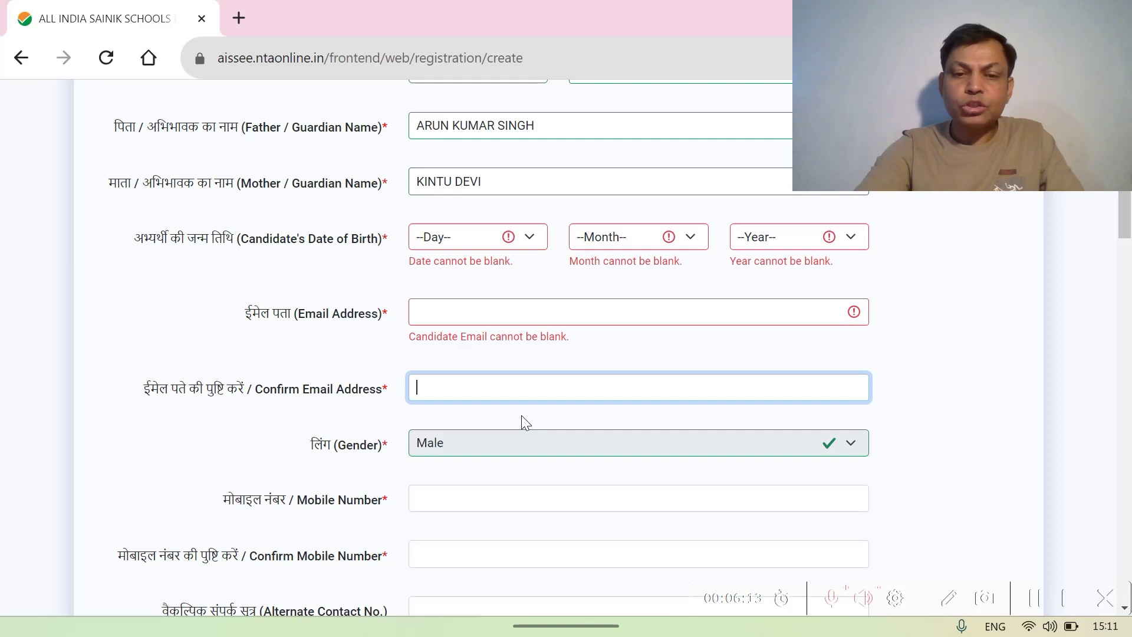
scroll(521, 415, "down", 1)
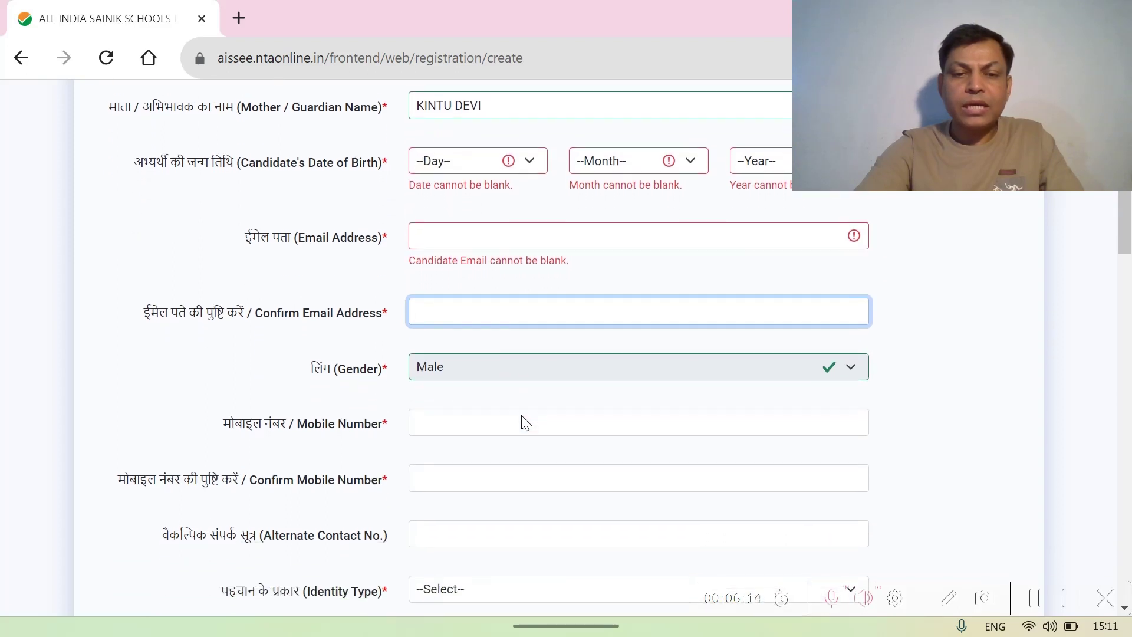
- Click through Mobile Number, Confirm Mobile Number and Alternate Contact No., leaving them empty
left_click(445, 425)
scroll(443, 424, "down", 1)
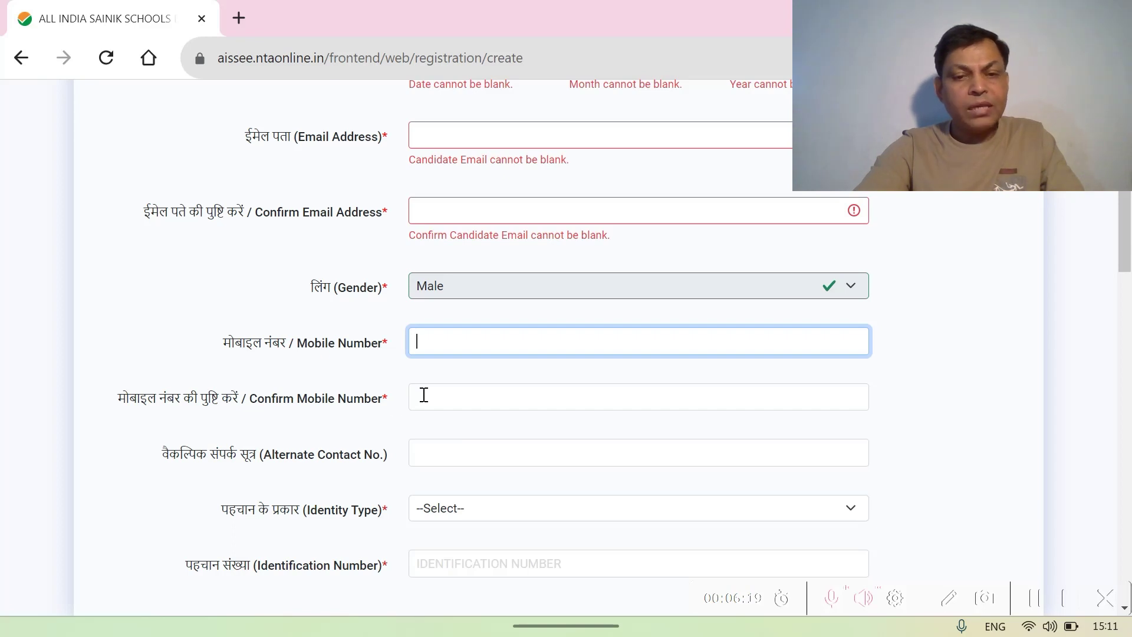
left_click(431, 395)
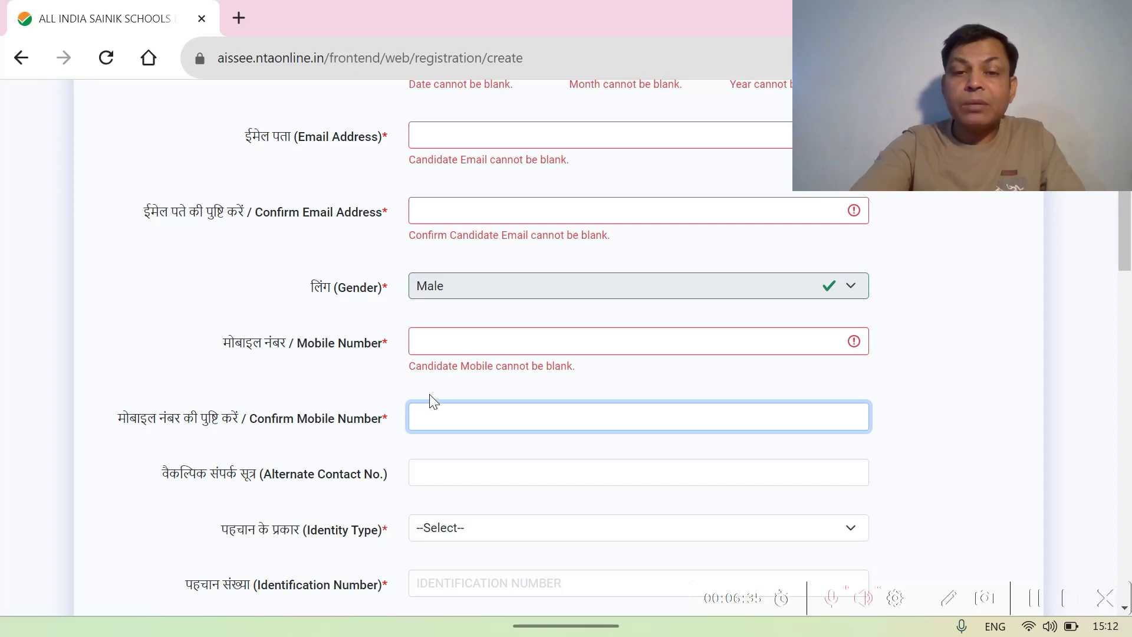
scroll(429, 394, "down", 2)
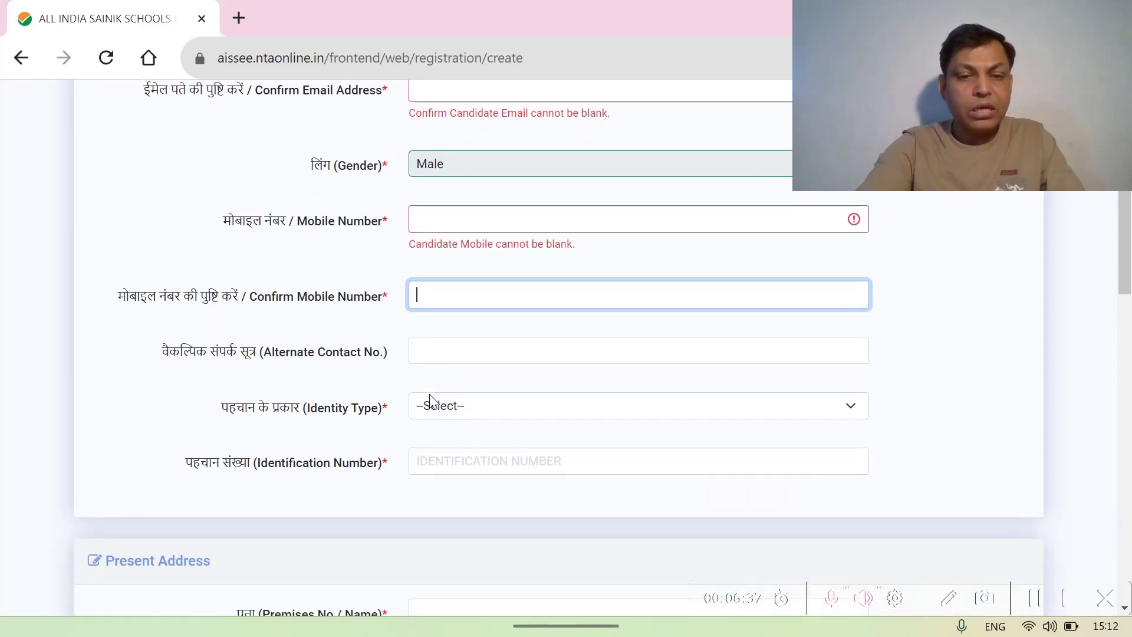
left_click(427, 351)
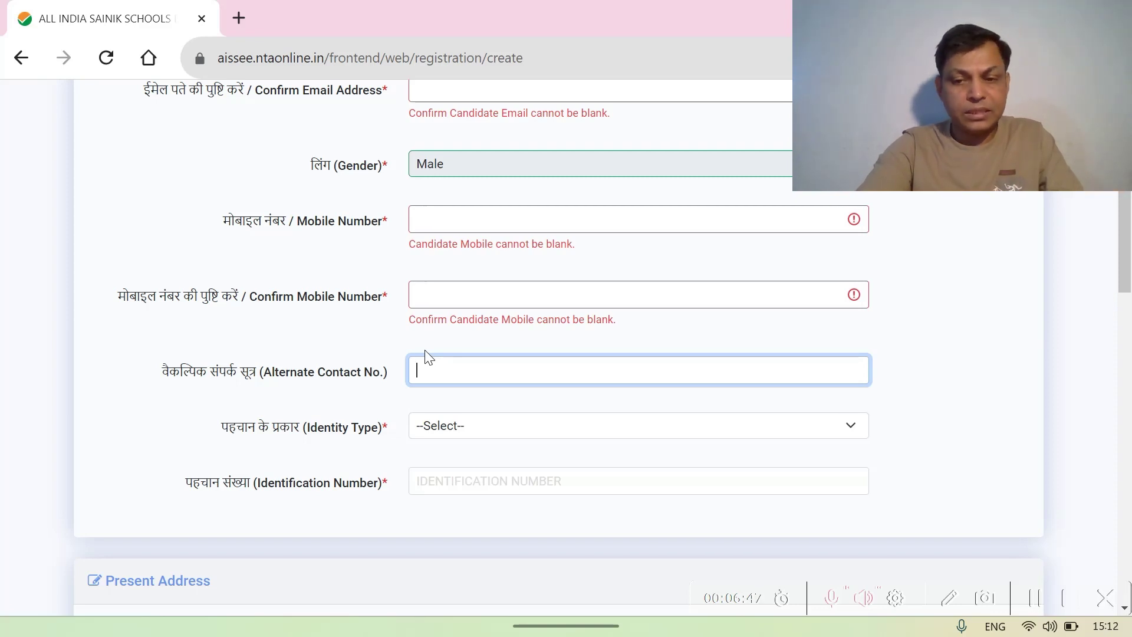
scroll(429, 357, "down", 1)
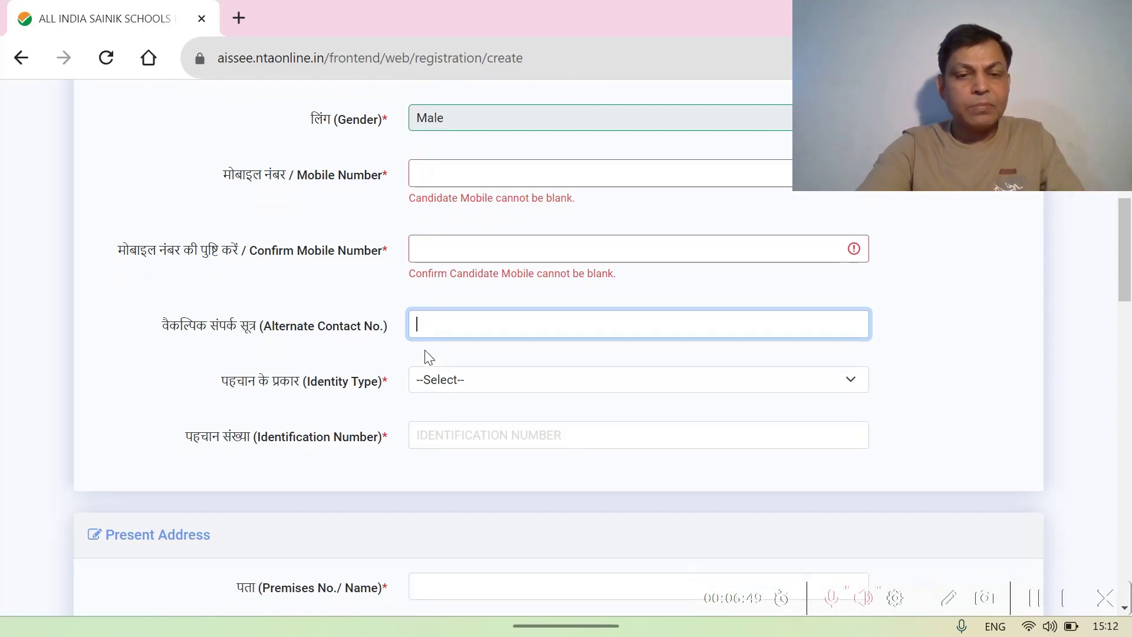
left_click(850, 384)
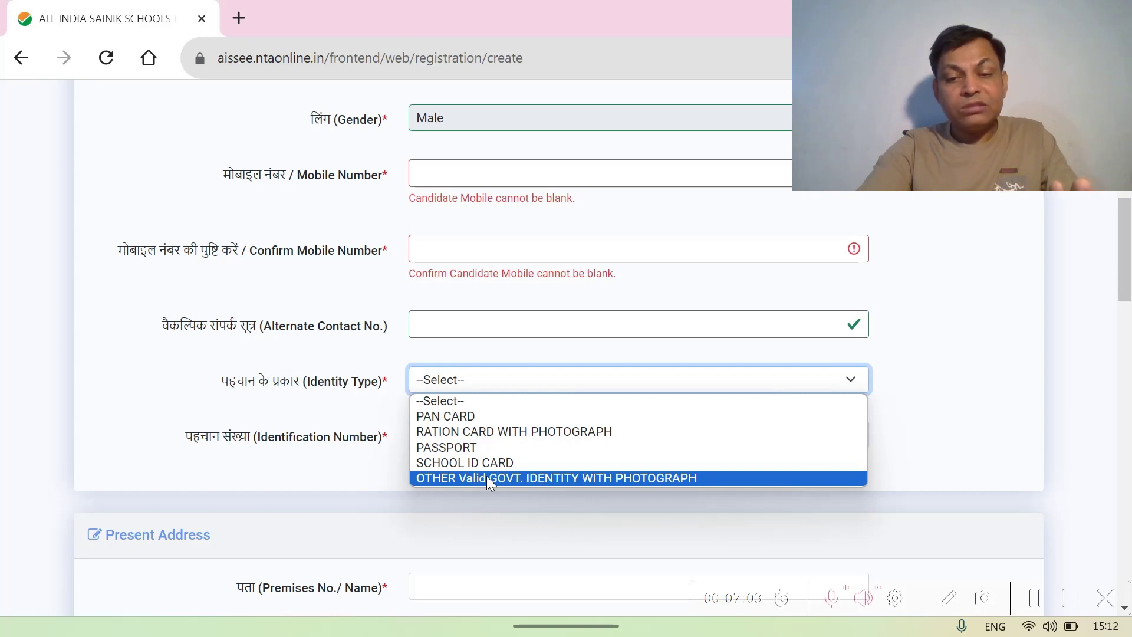
- Select OTHER Valid GOVT. IDENTITY WITH PHOTOGRAPH as identity type, leaving Identification Number empty
left_click(488, 479)
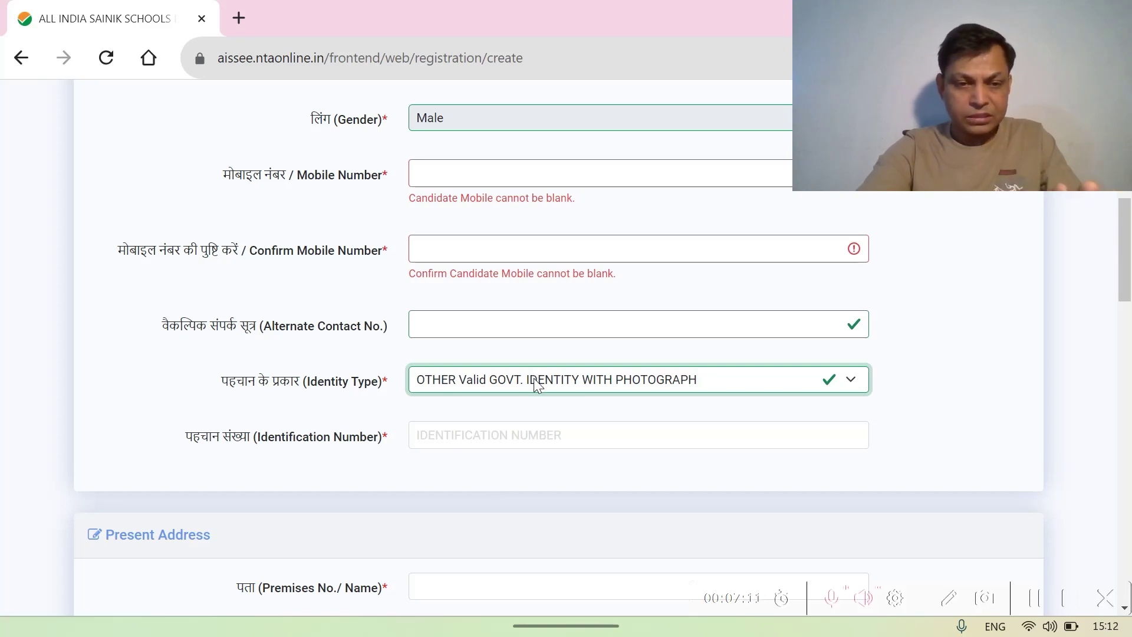
left_click(431, 445)
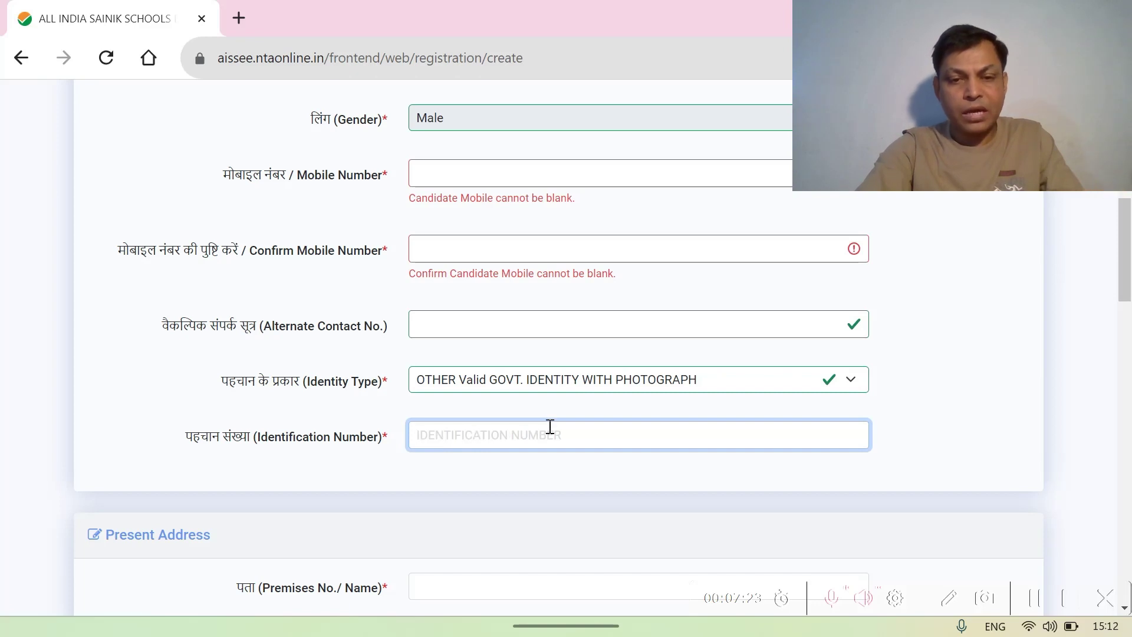
scroll(550, 426, "down", 4)
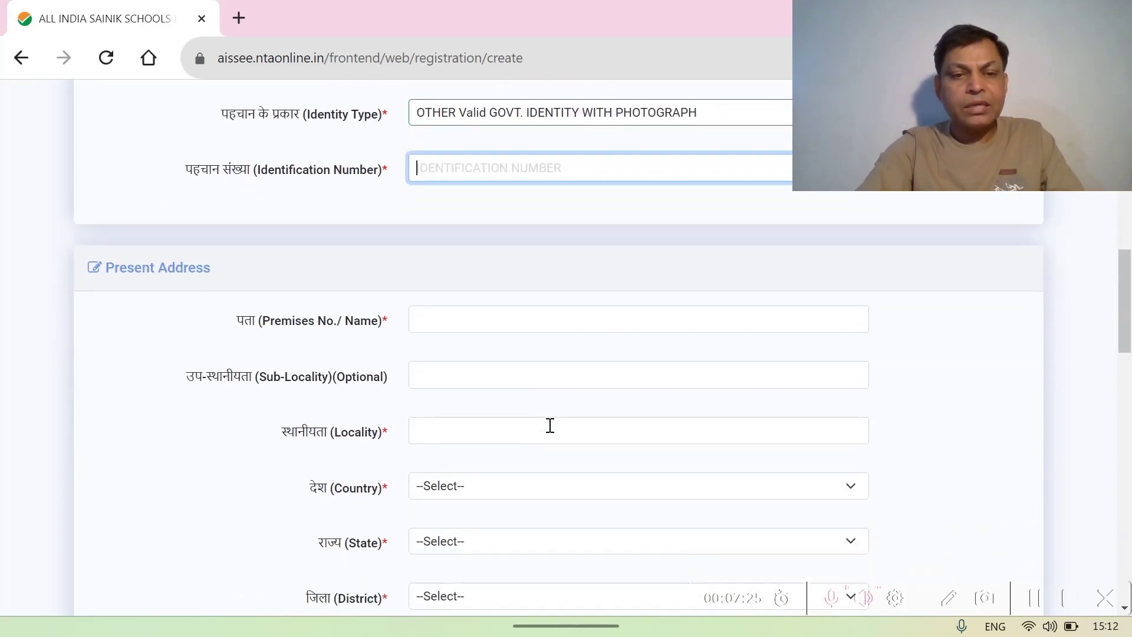
- Click through the Present Address Premises, Sub-Locality and Locality fields without typing
left_click(426, 304)
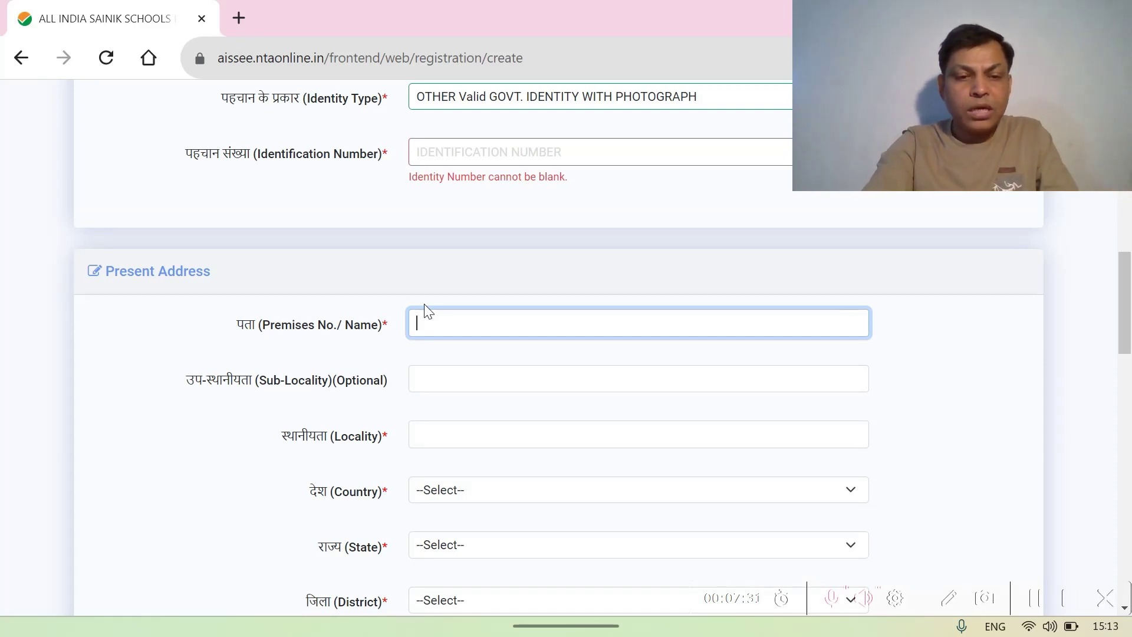
scroll(425, 304, "down", 1)
left_click(427, 306)
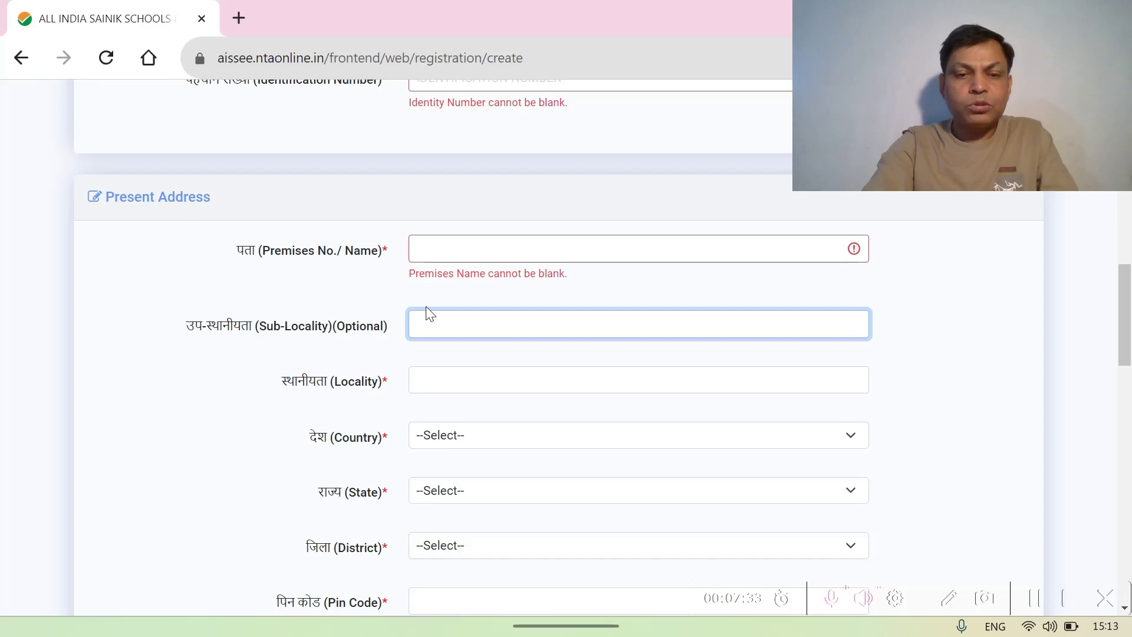
scroll(429, 314, "down", 2)
left_click(439, 282)
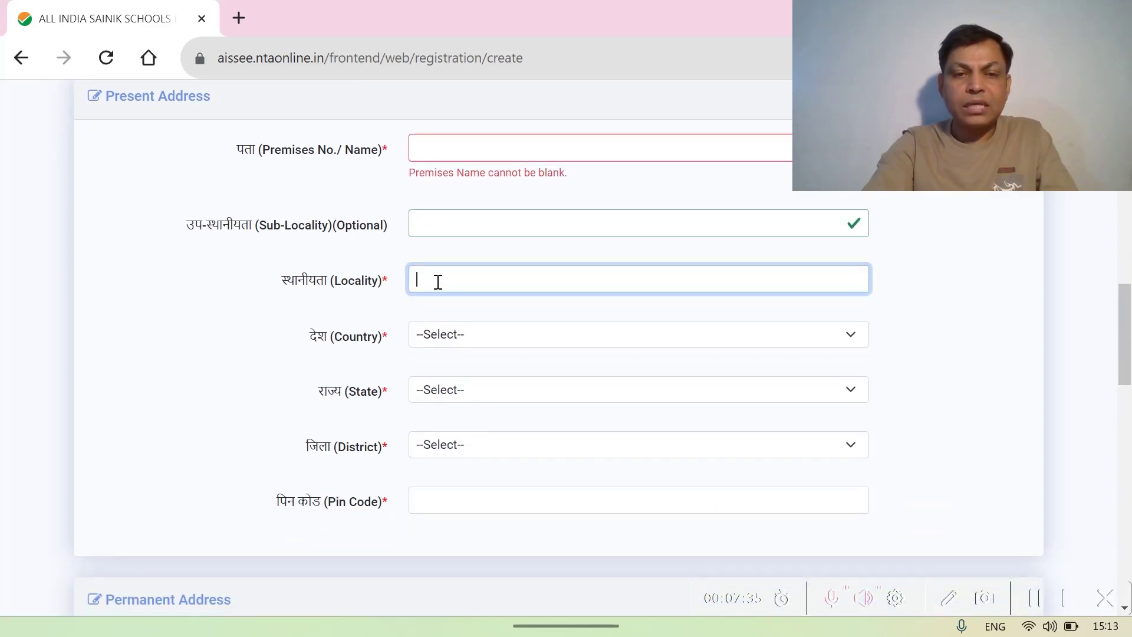
left_click(441, 226)
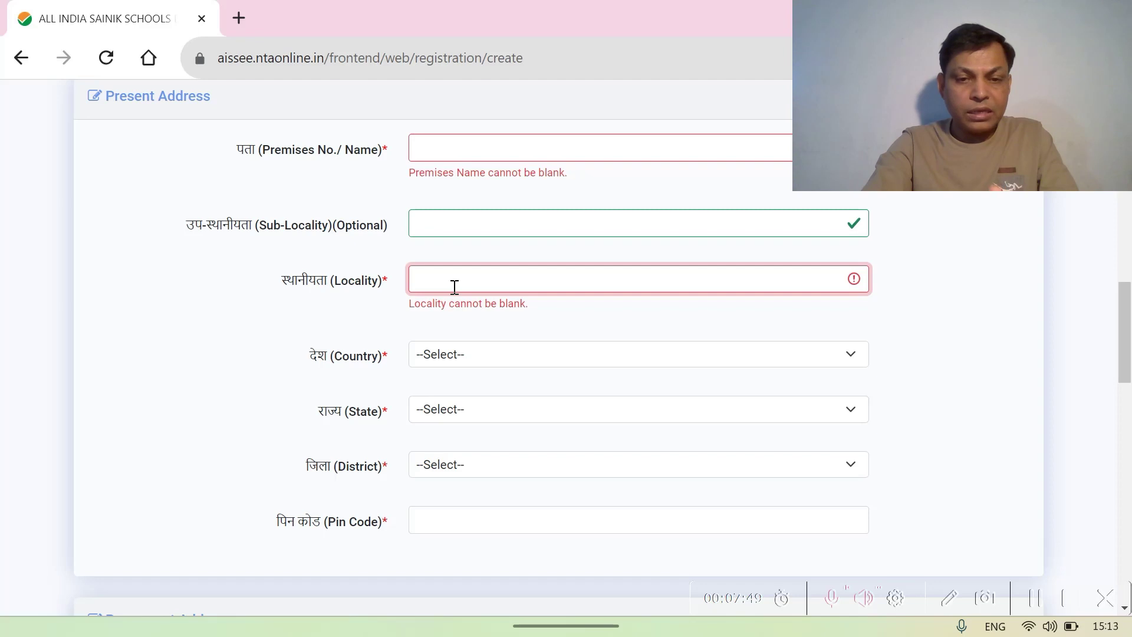
- Set the present address Country to INDIA, State to BIHAR and District to BUXAR
left_click(531, 356)
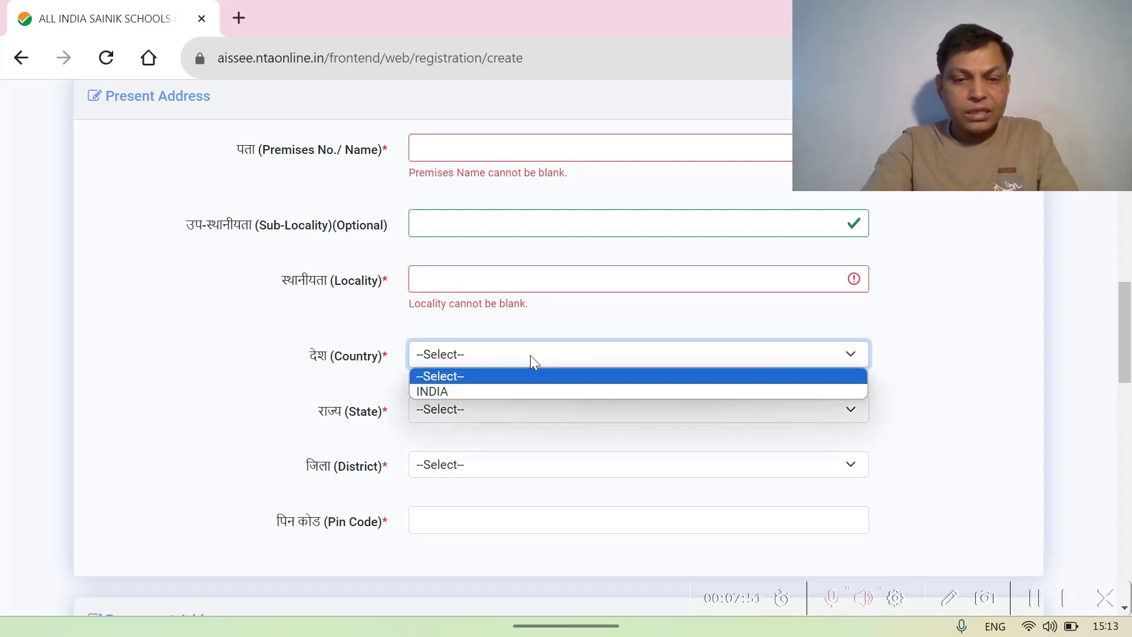
left_click(484, 391)
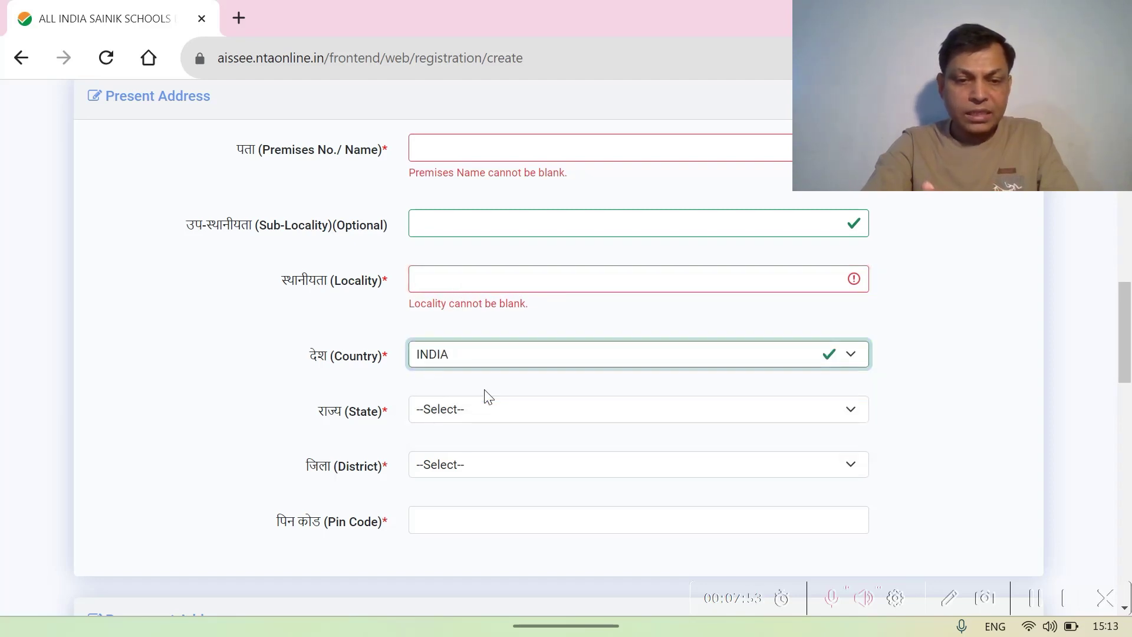
left_click(752, 410)
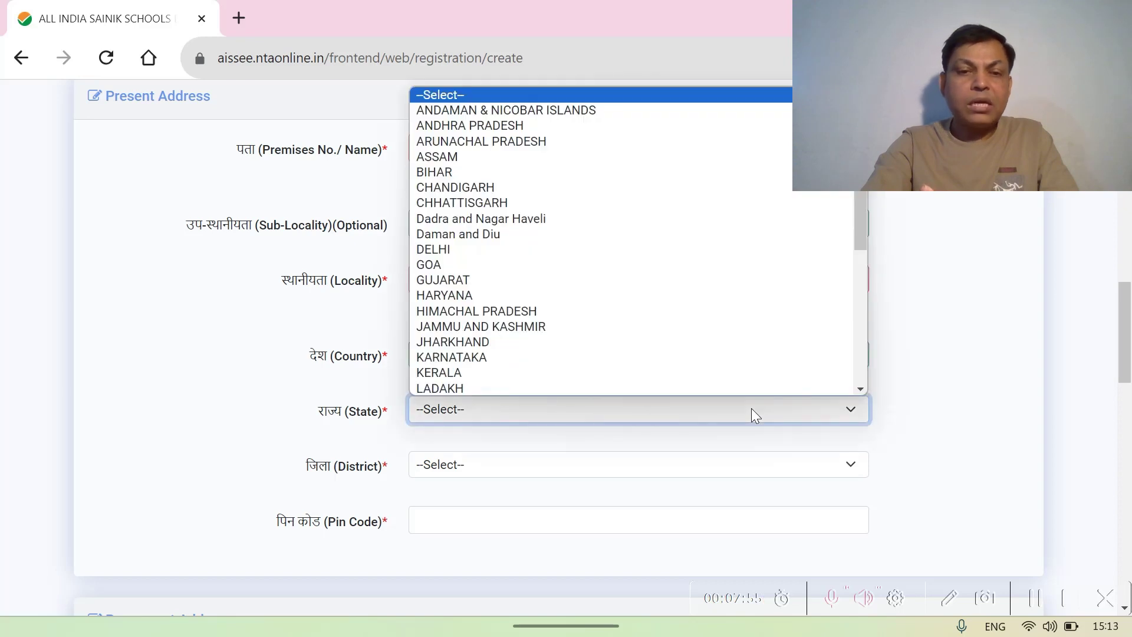
left_click(427, 171)
scroll(465, 424, "down", 1)
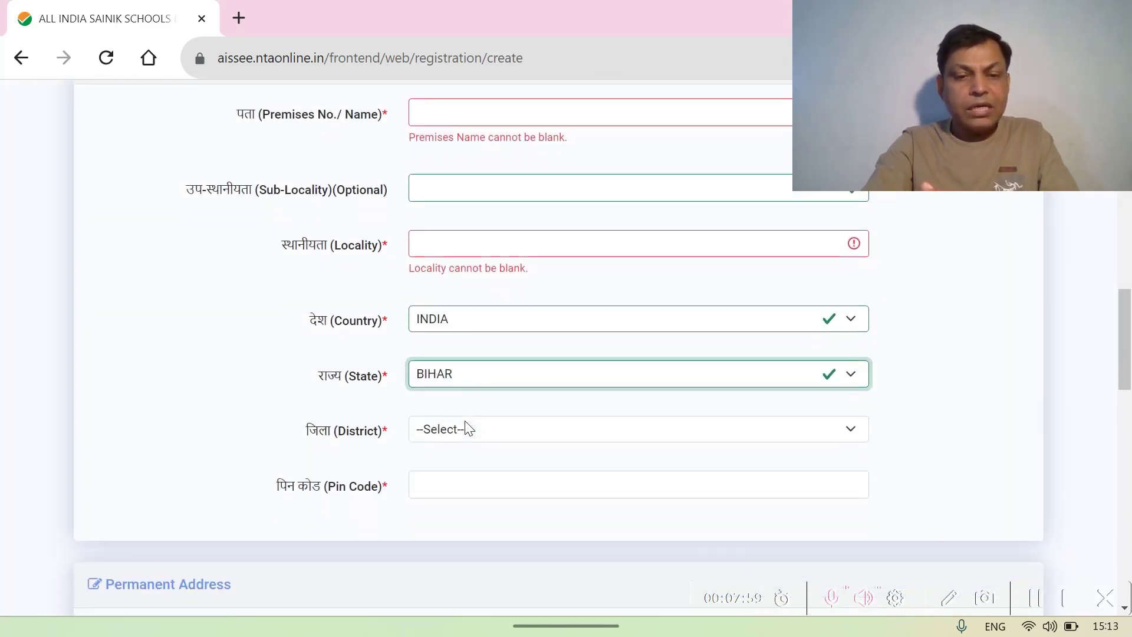
scroll(465, 420, "down", 1)
left_click(777, 390)
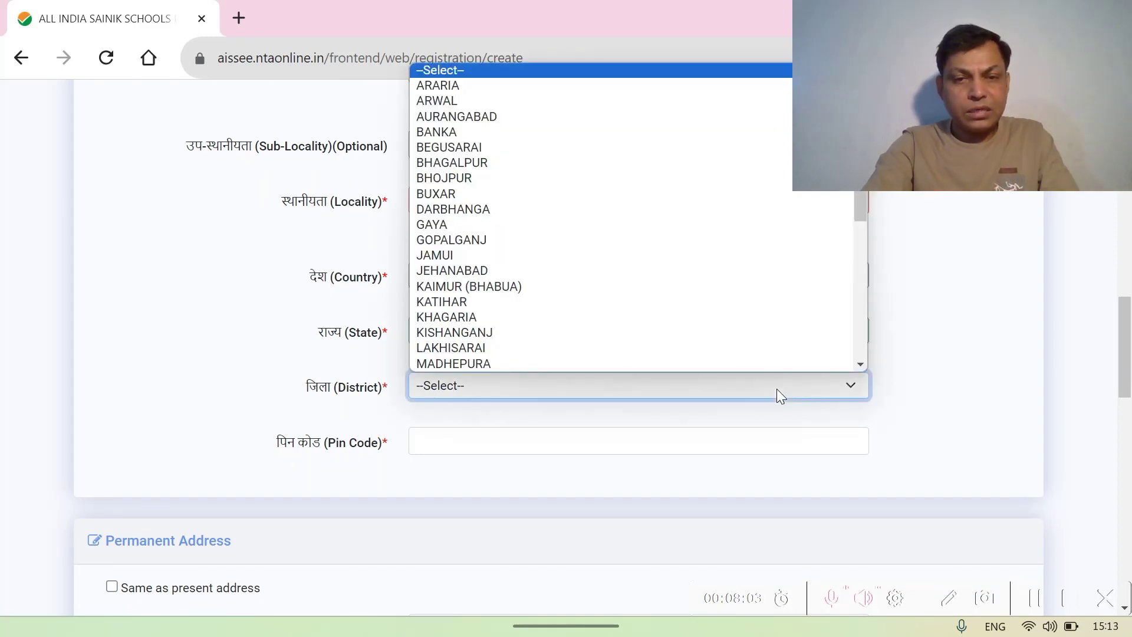
scroll(652, 270, "down", 5)
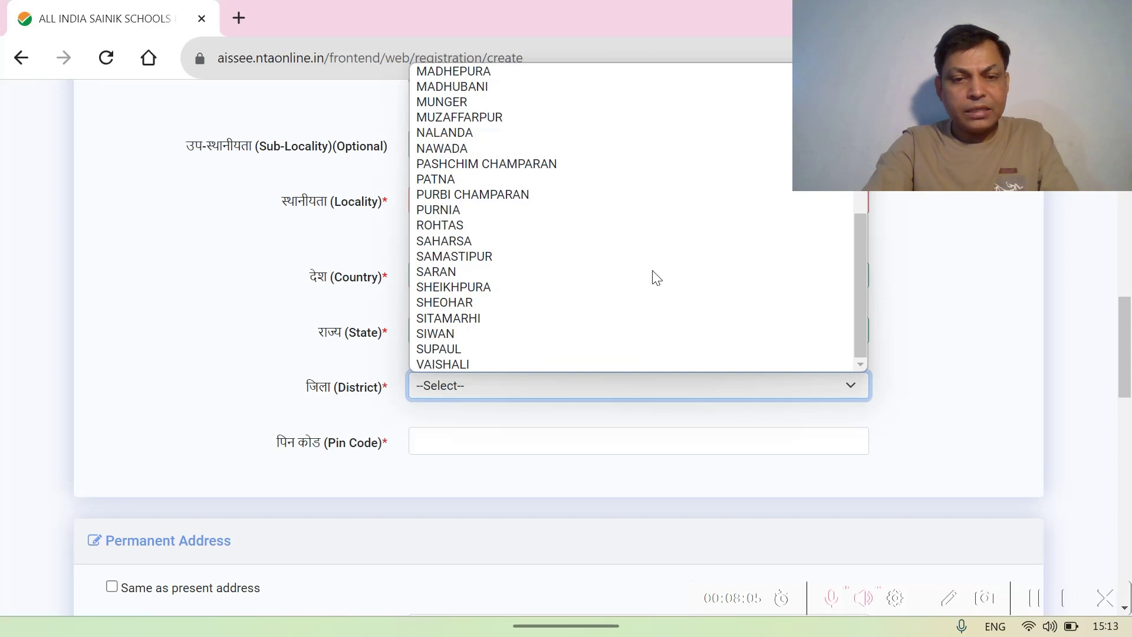
scroll(657, 278, "up", 3)
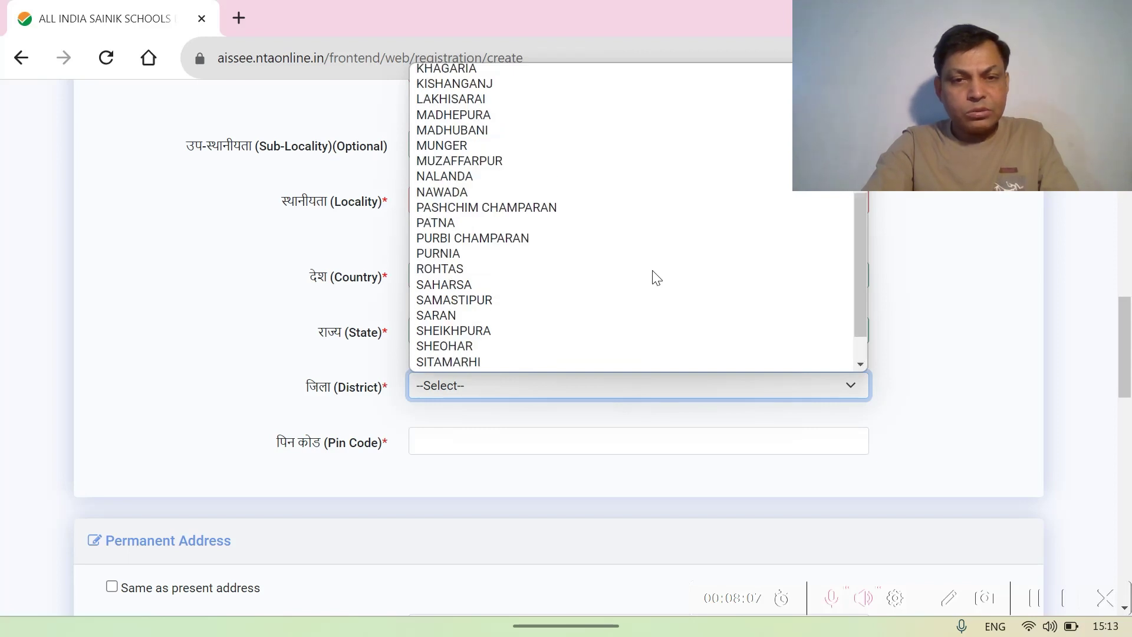
scroll(656, 277, "up", 4)
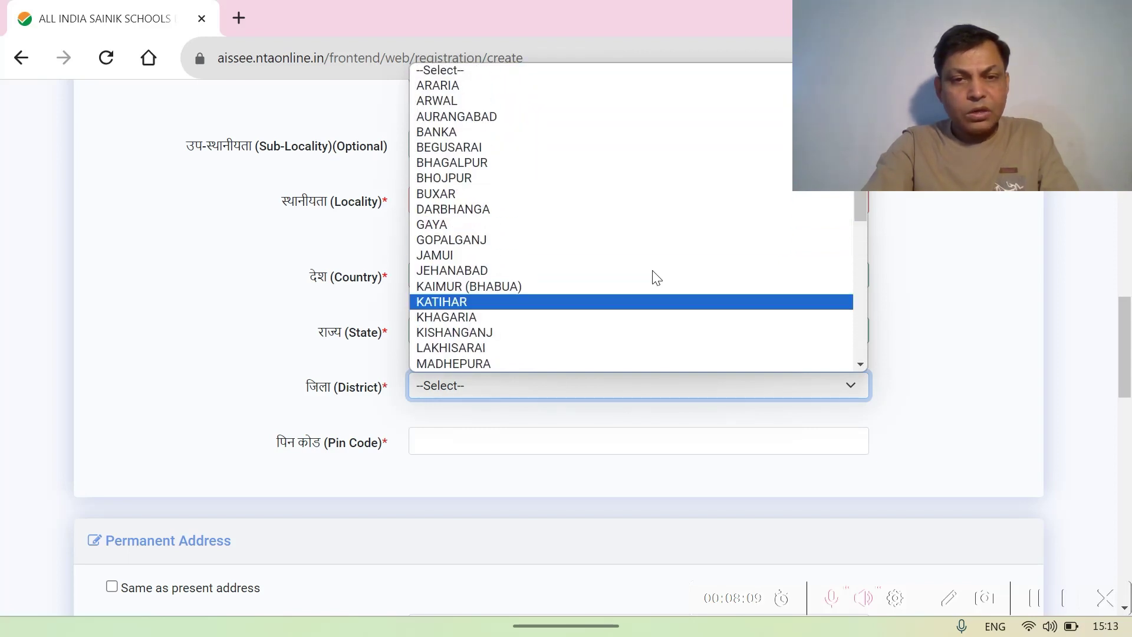
left_click(481, 194)
- Enter the six-digit PIN code for the present address
left_click(433, 450)
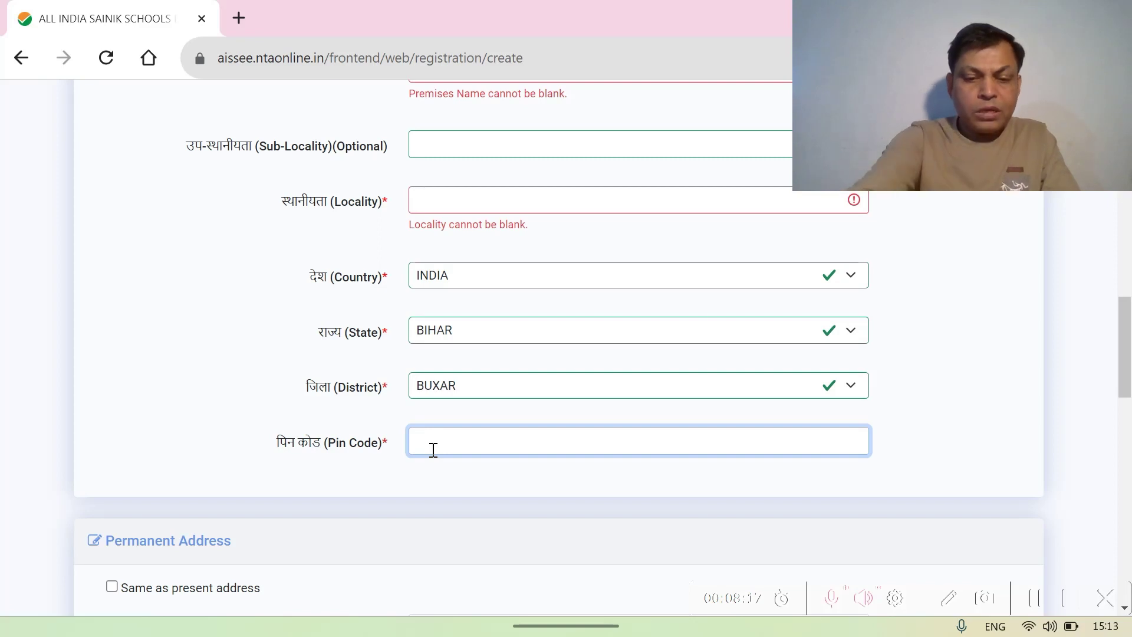
type("80")
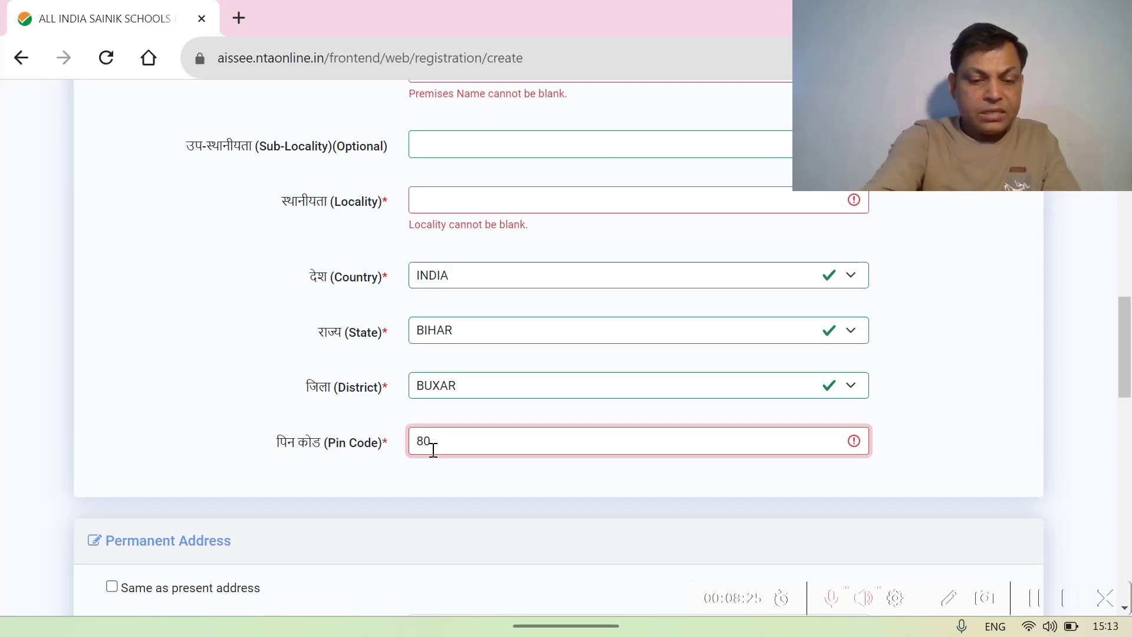
type("21")
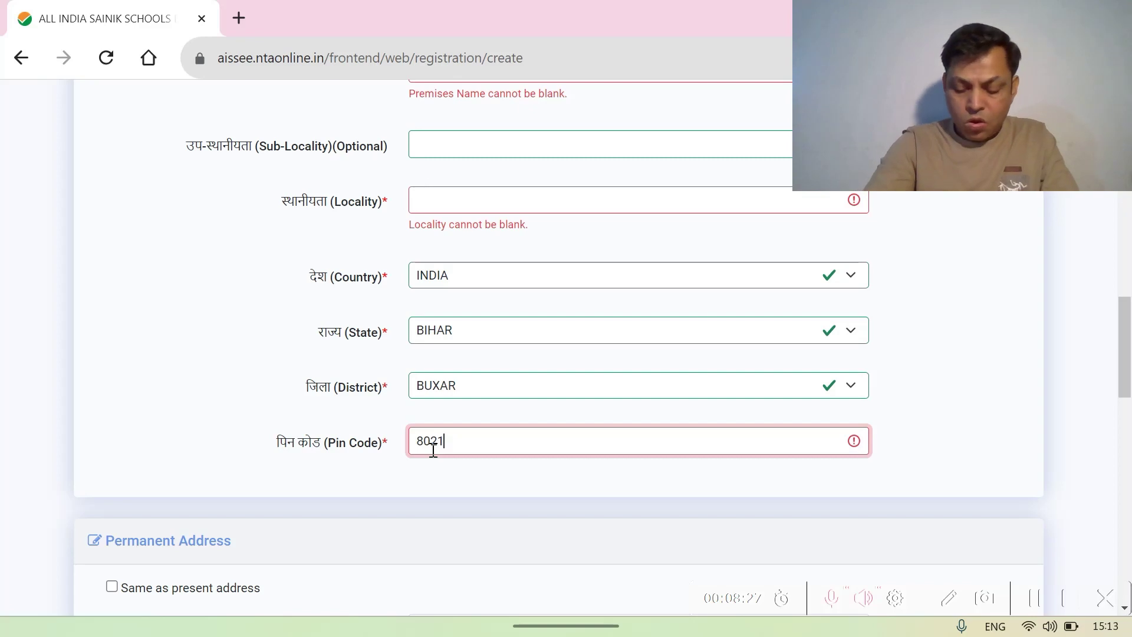
type("29")
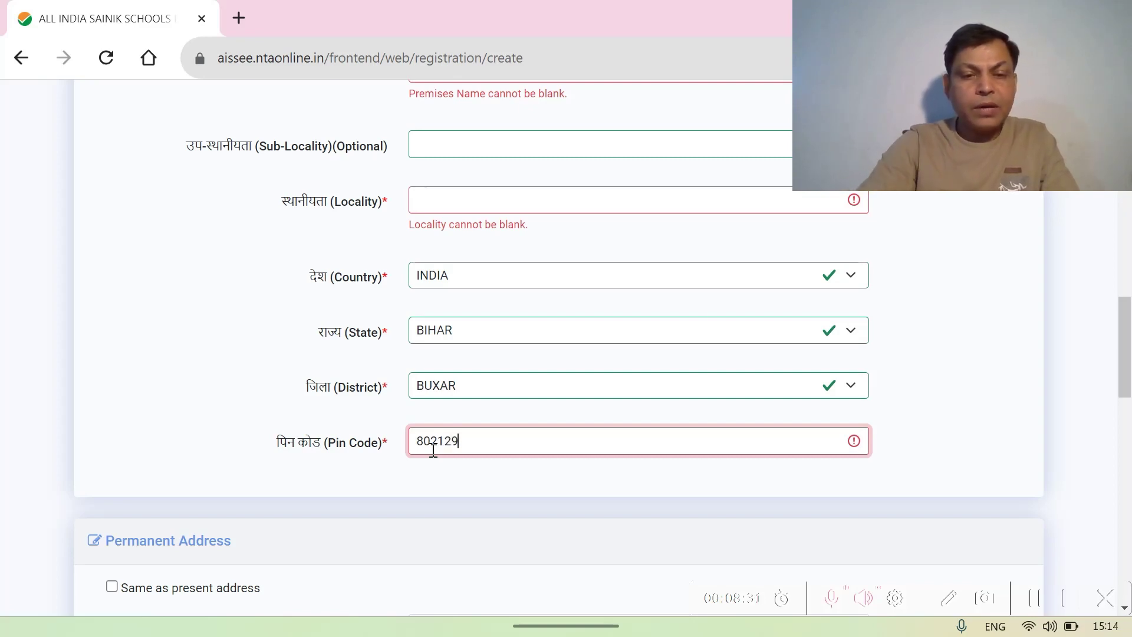
scroll(433, 450, "down", 5)
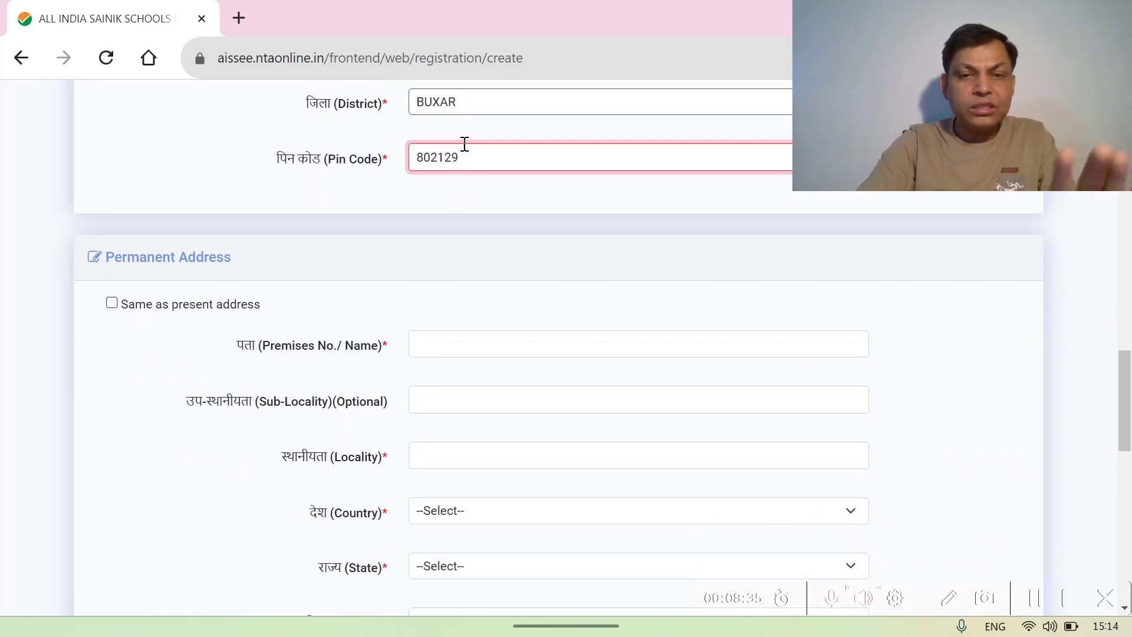
- Click into Password and Confirm Password, dismissing Chrome's suggestion, leaving both blank
scroll(466, 417, "down", 8)
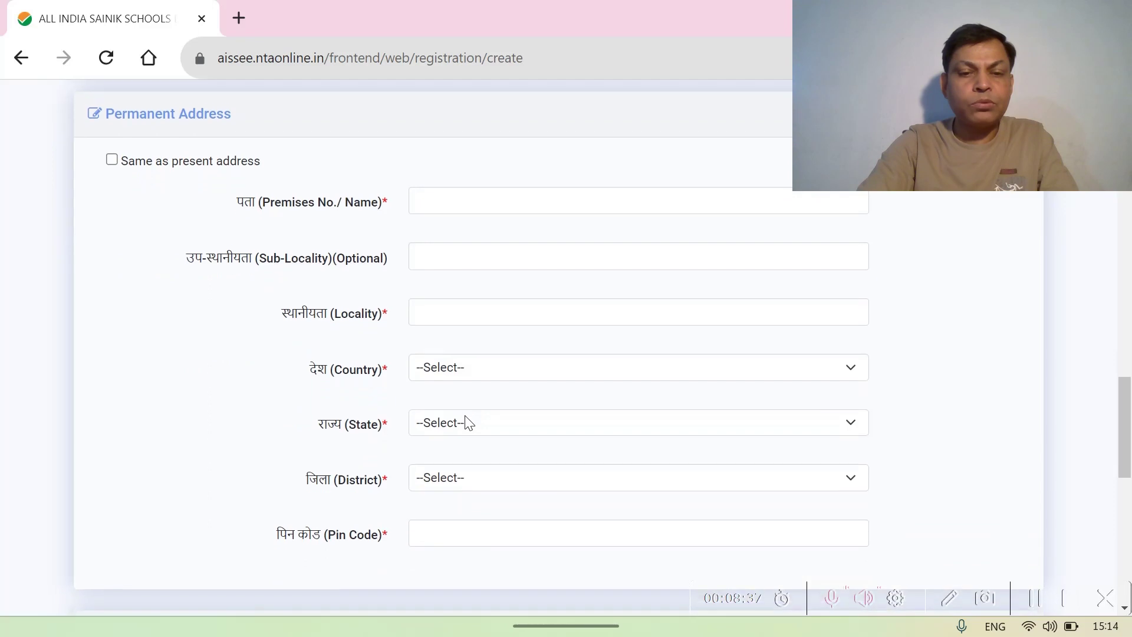
scroll(466, 417, "down", 2)
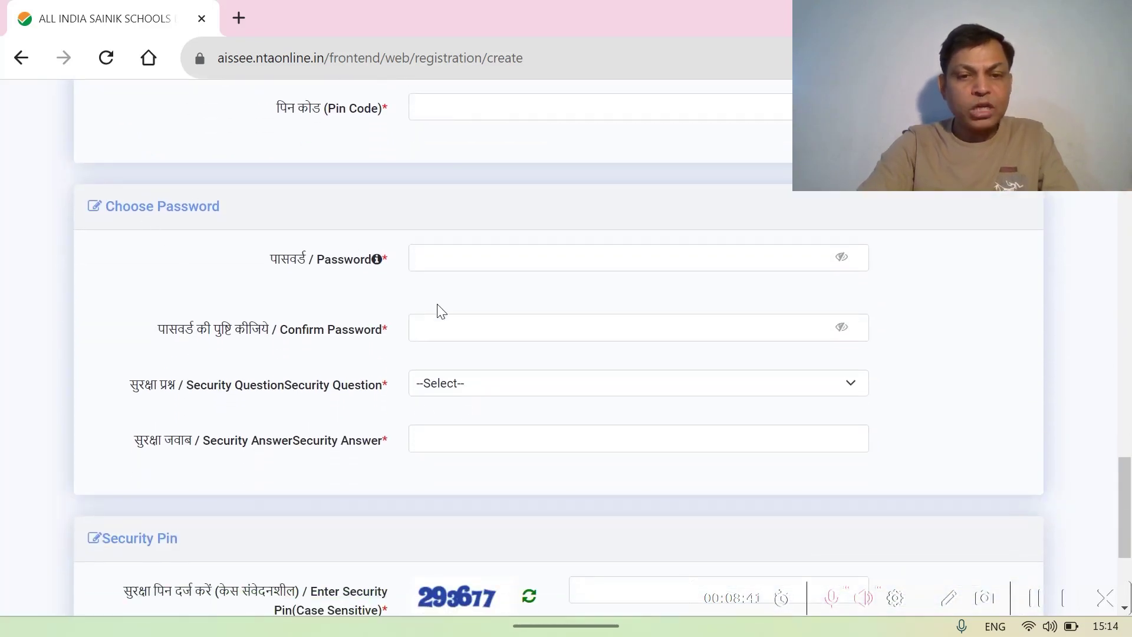
left_click(449, 258)
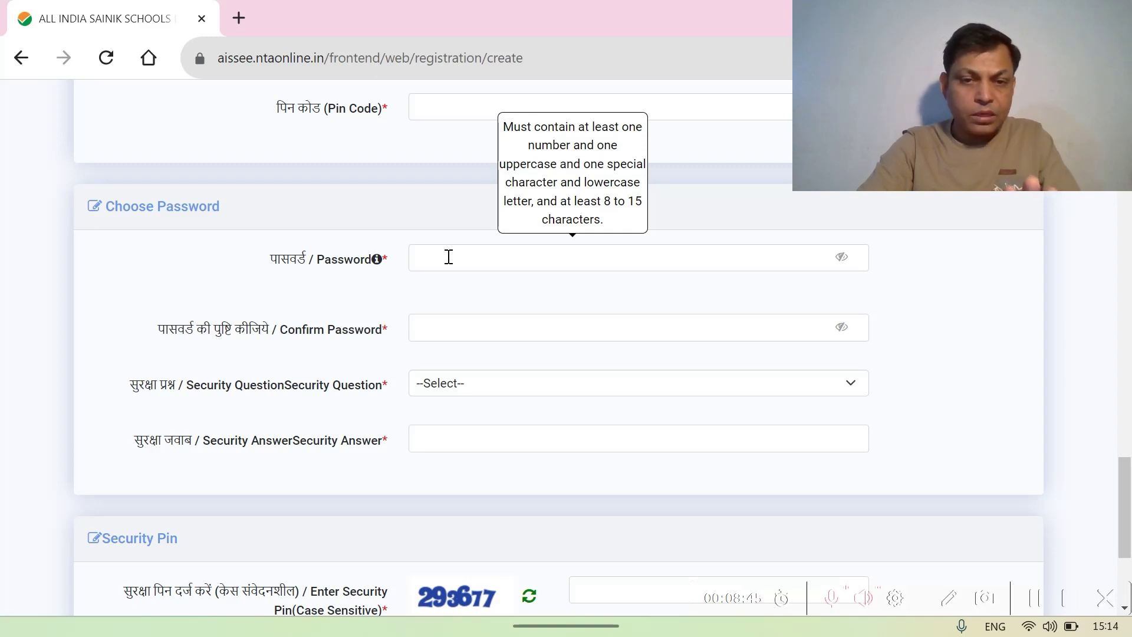
left_click(449, 257)
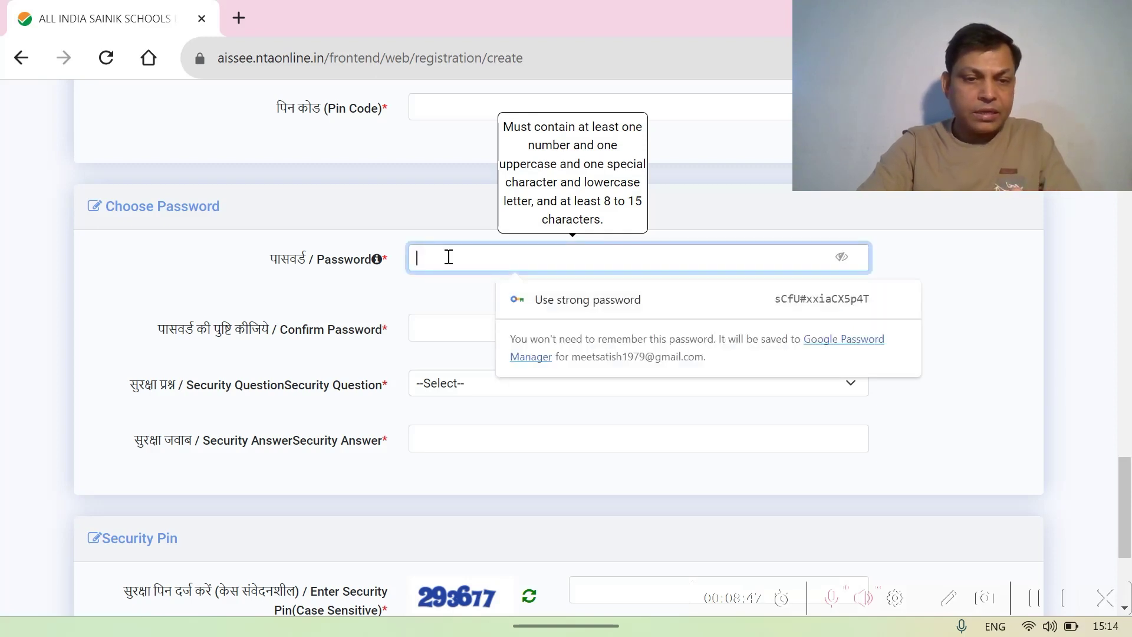
left_click(426, 327)
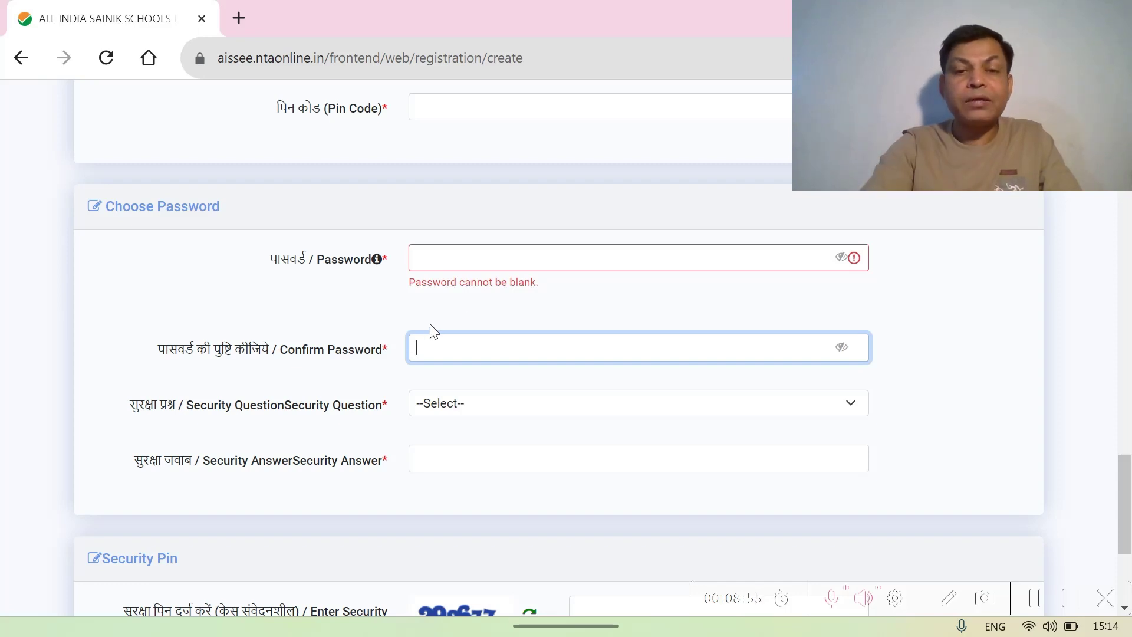
left_click(549, 248)
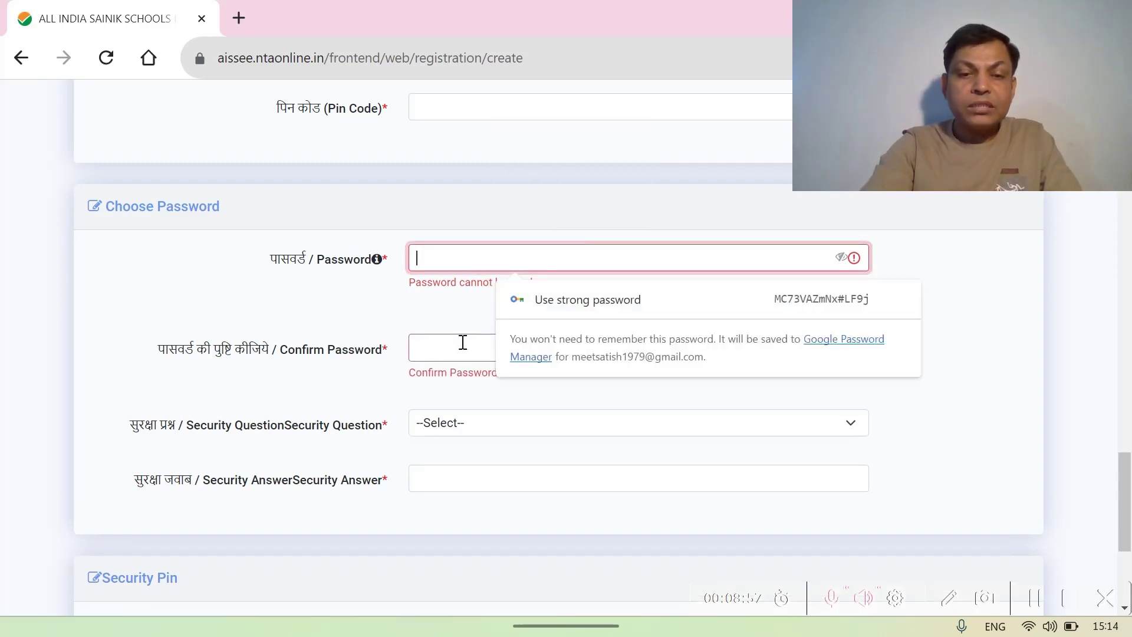
left_click(452, 351)
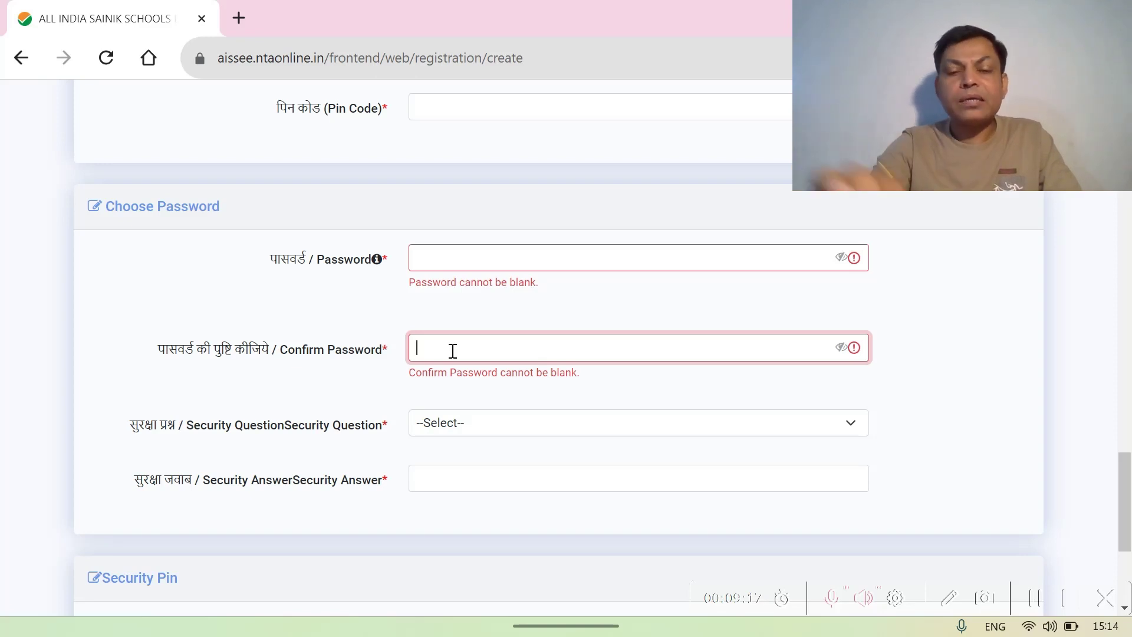
scroll(452, 350, "down", 1)
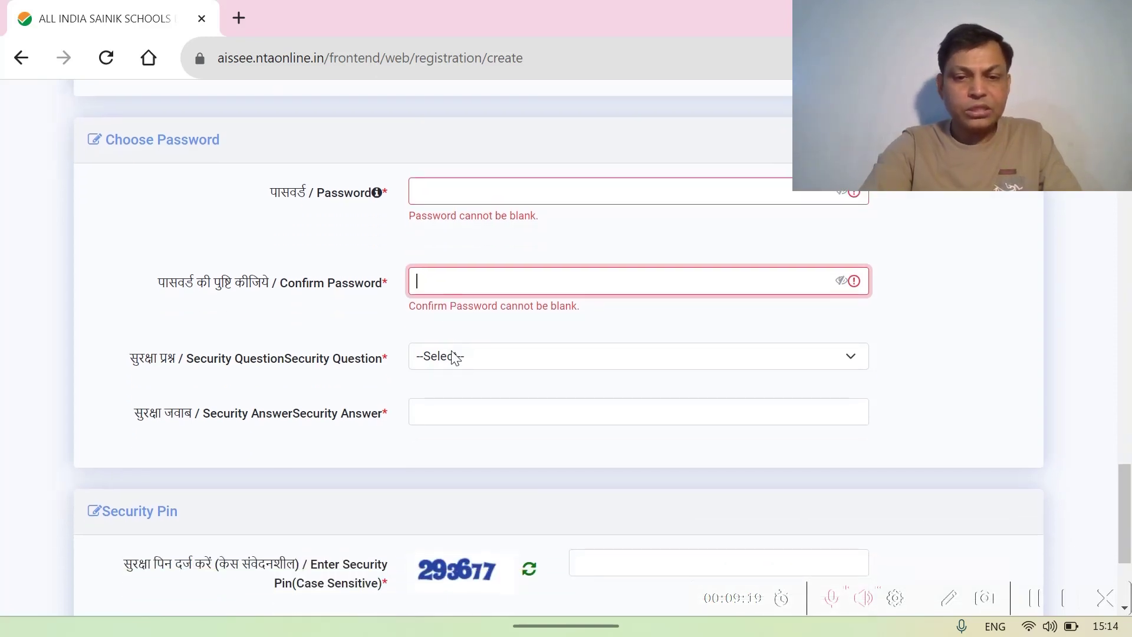
- Open and close the security question list, then click into the security pin field
left_click(846, 361)
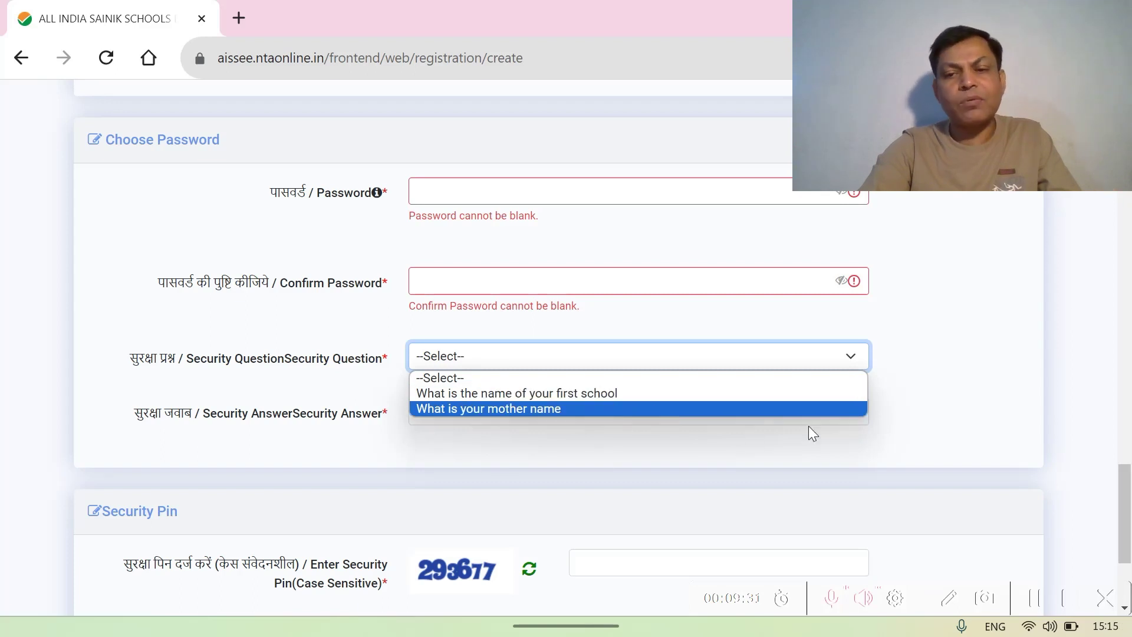
left_click(972, 372)
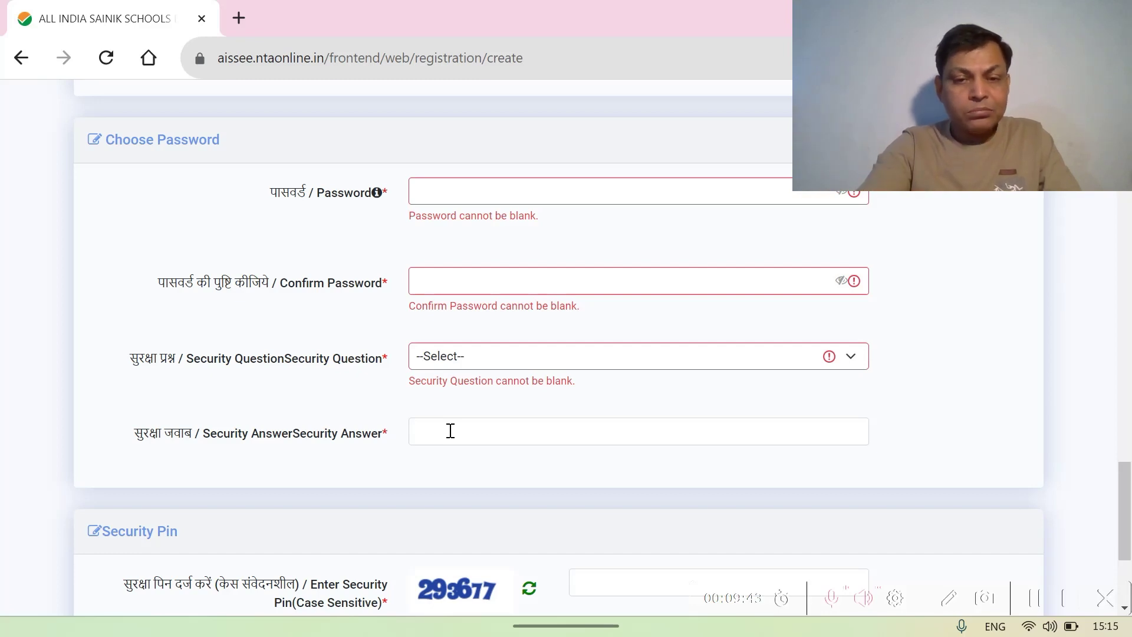
scroll(451, 432, "down", 4)
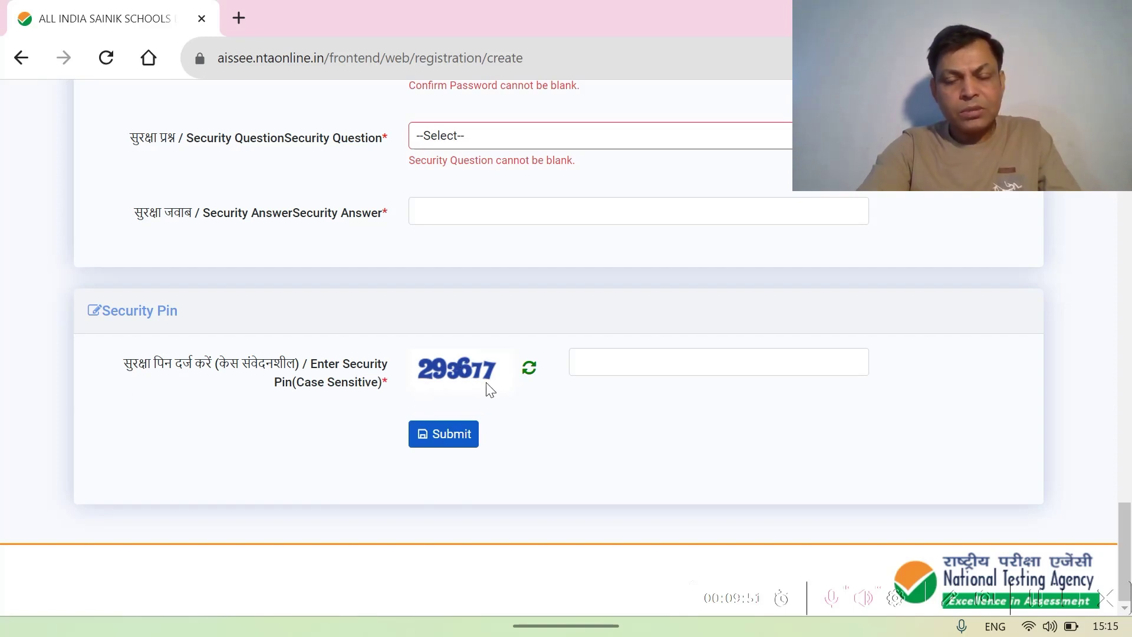
left_click(589, 367)
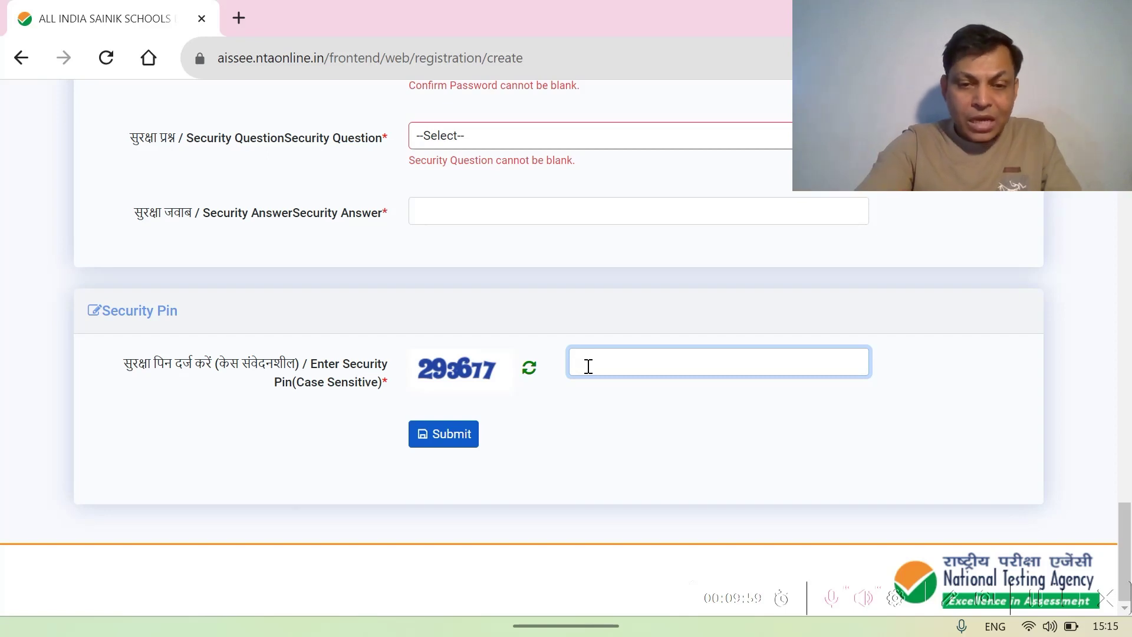
- Submit the form and scroll through the registration details review page
left_click(463, 435)
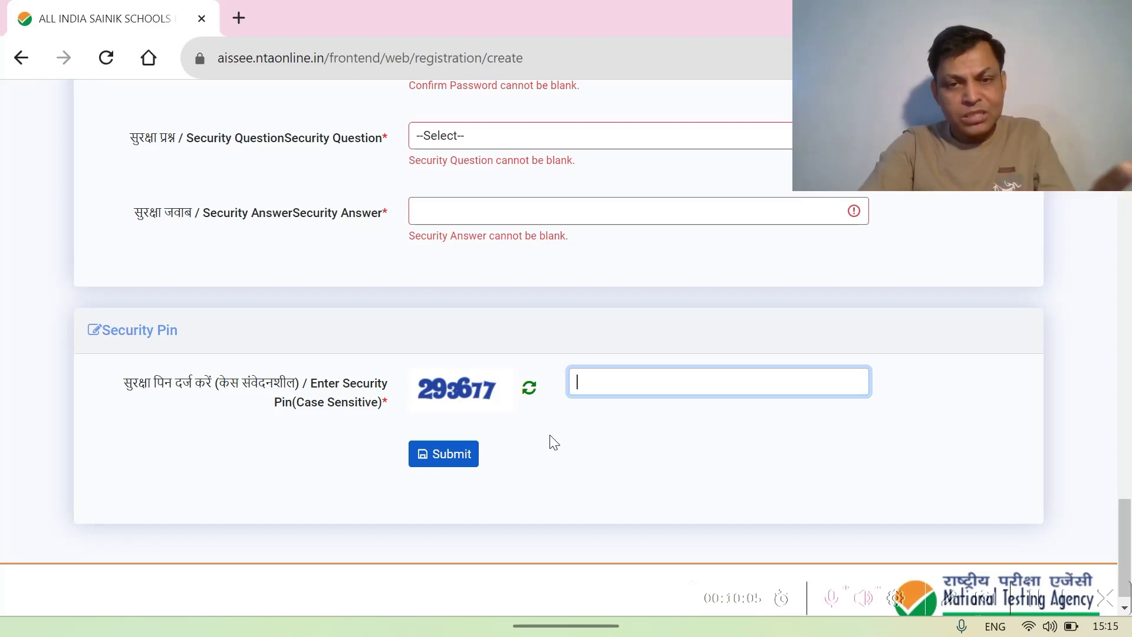
scroll(553, 443, "up", 15)
scroll(553, 443, "up", 5)
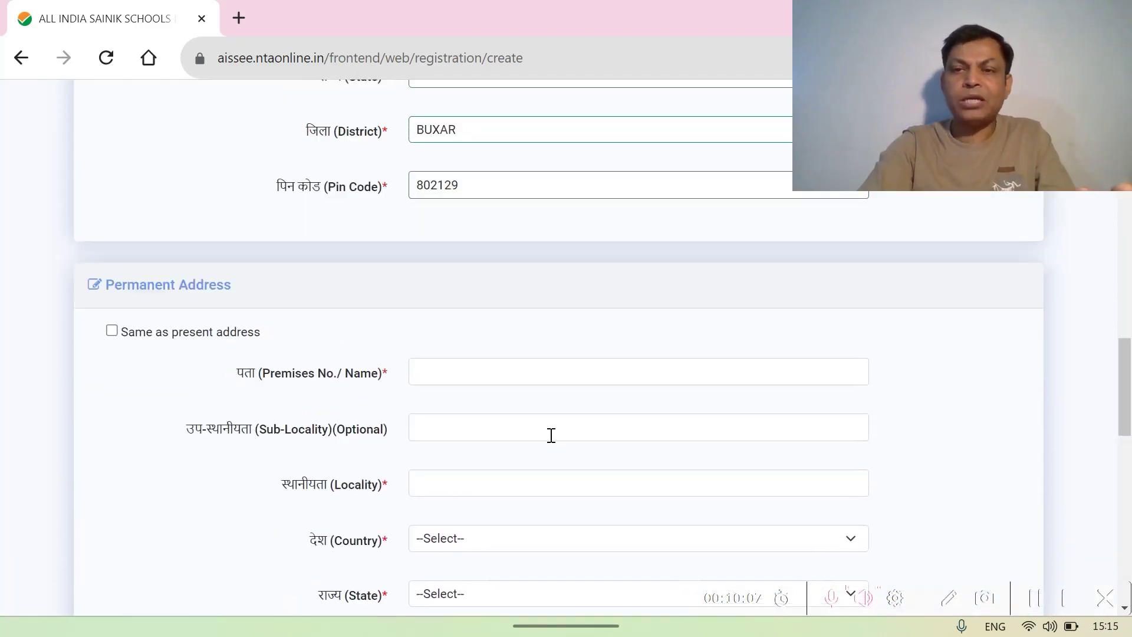
scroll(549, 434, "up", 7)
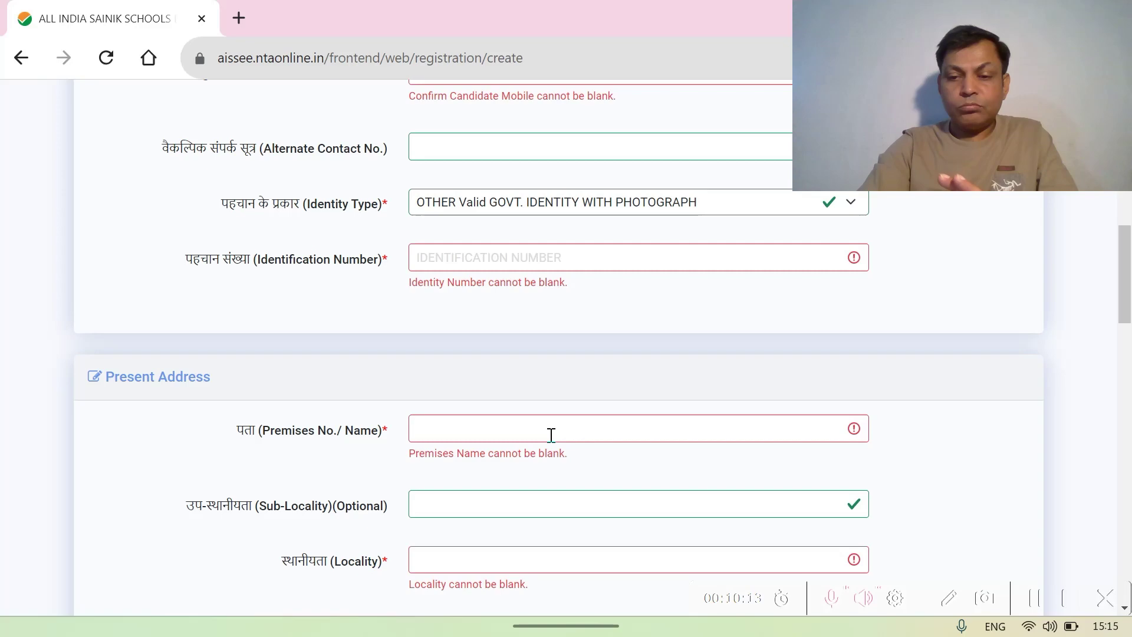
scroll(551, 435, "up", 9)
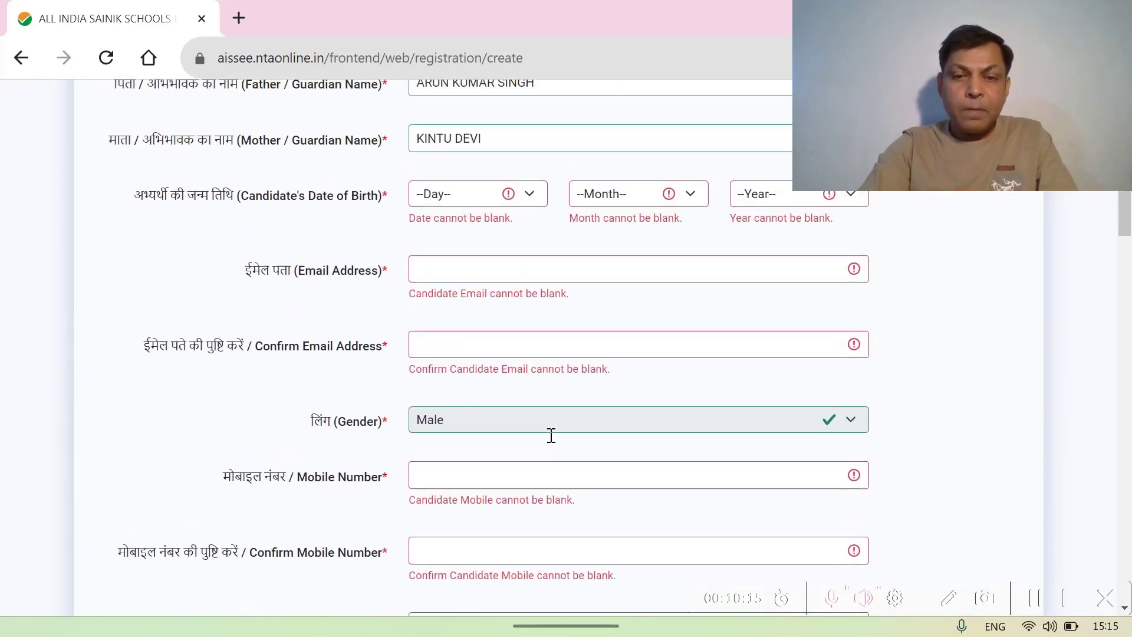
scroll(553, 441, "up", 2)
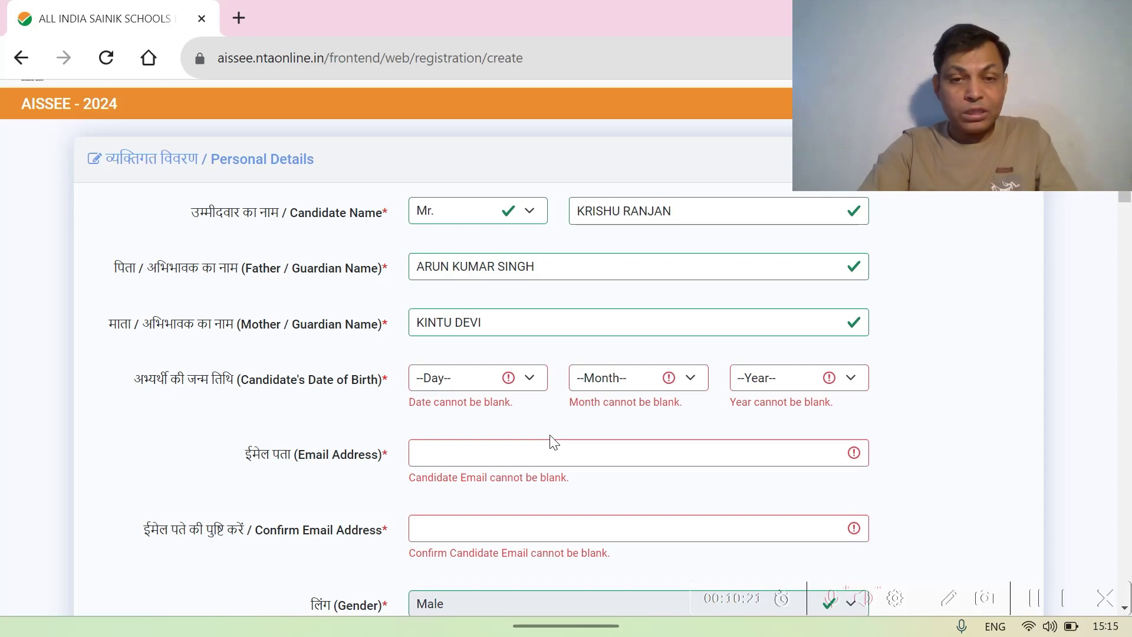
scroll(553, 442, "down", 20)
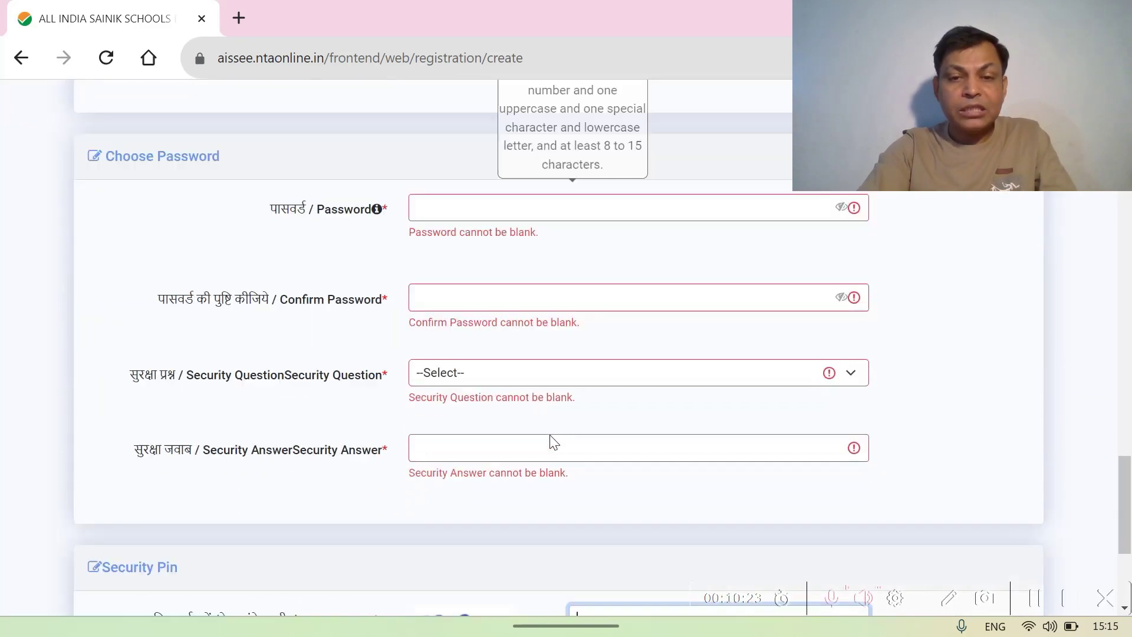
scroll(553, 441, "up", 3)
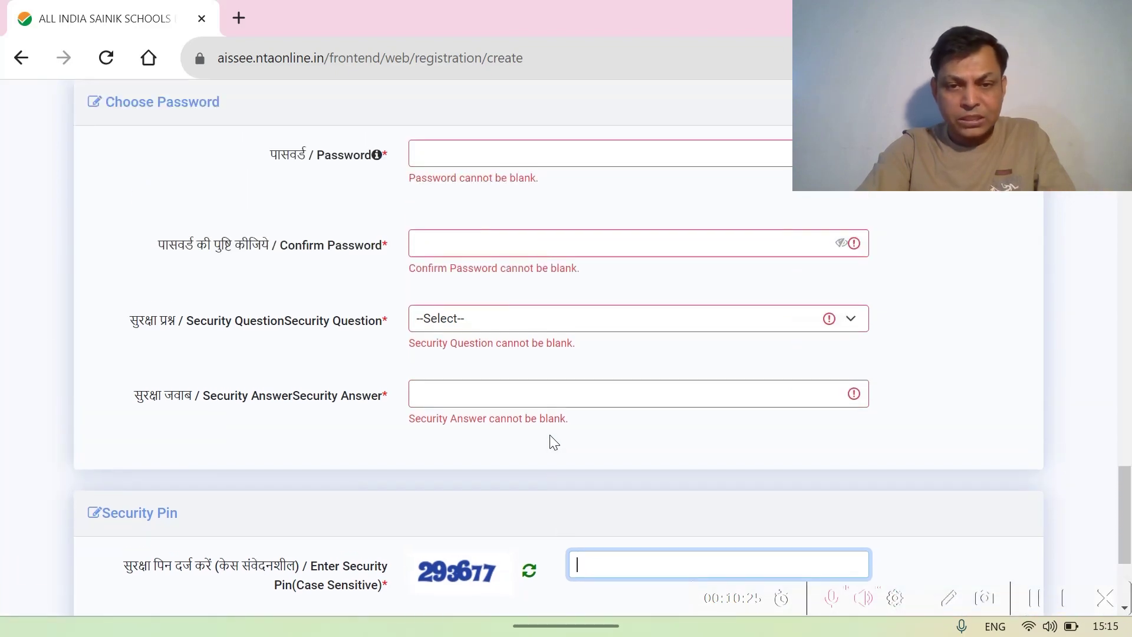
scroll(553, 442, "up", 2)
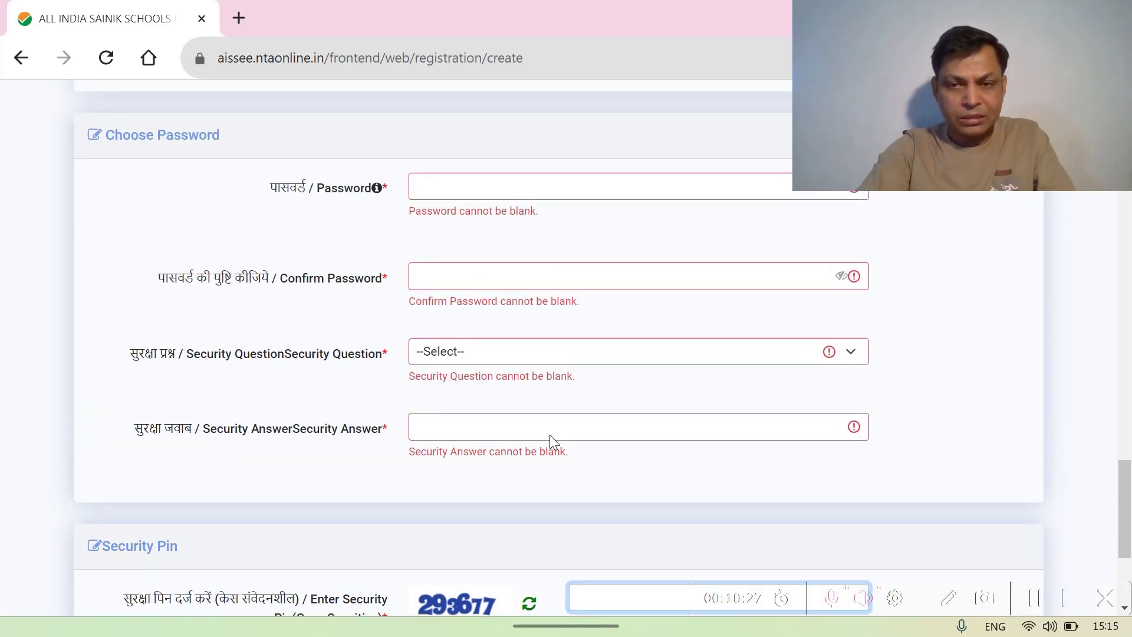
scroll(553, 443, "down", 5)
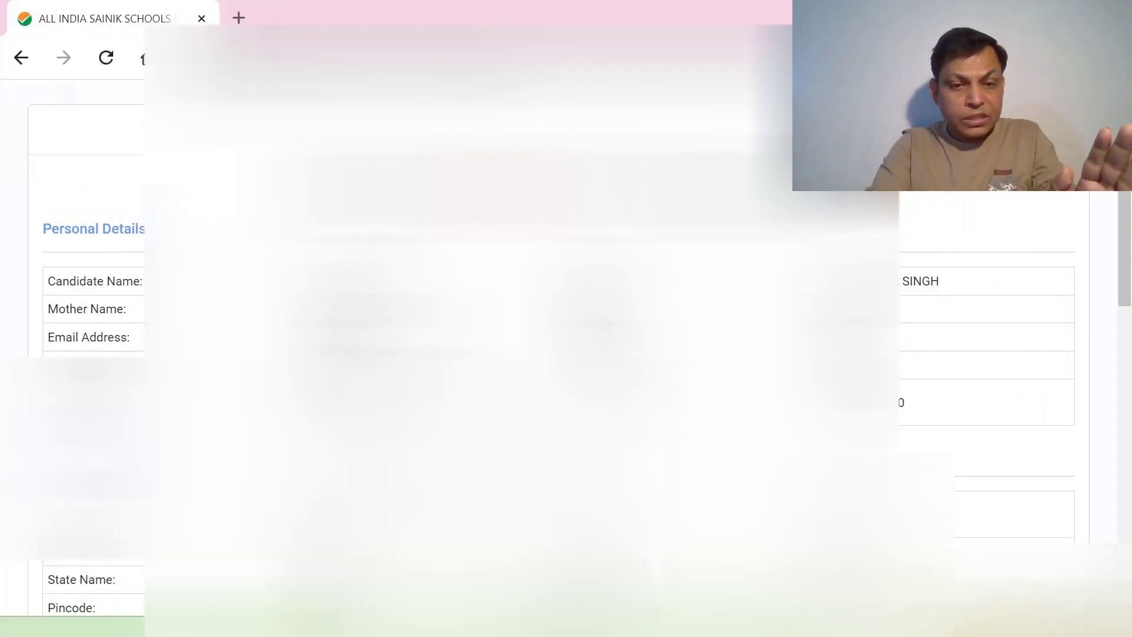
scroll(566, 354, "down", 3)
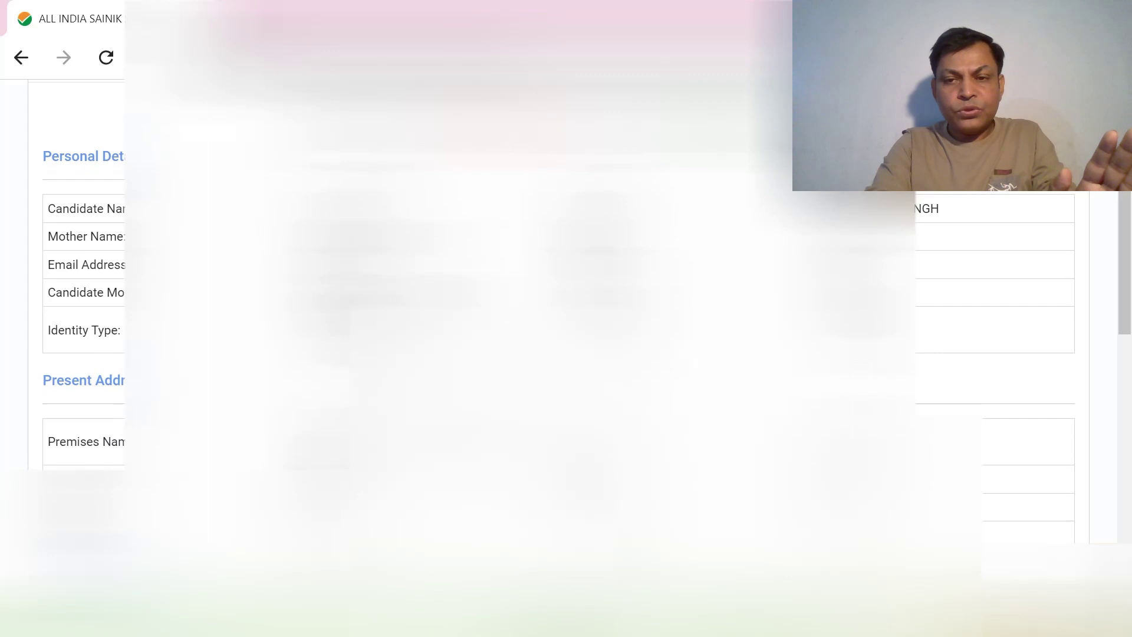
scroll(118, 354, "down", 1)
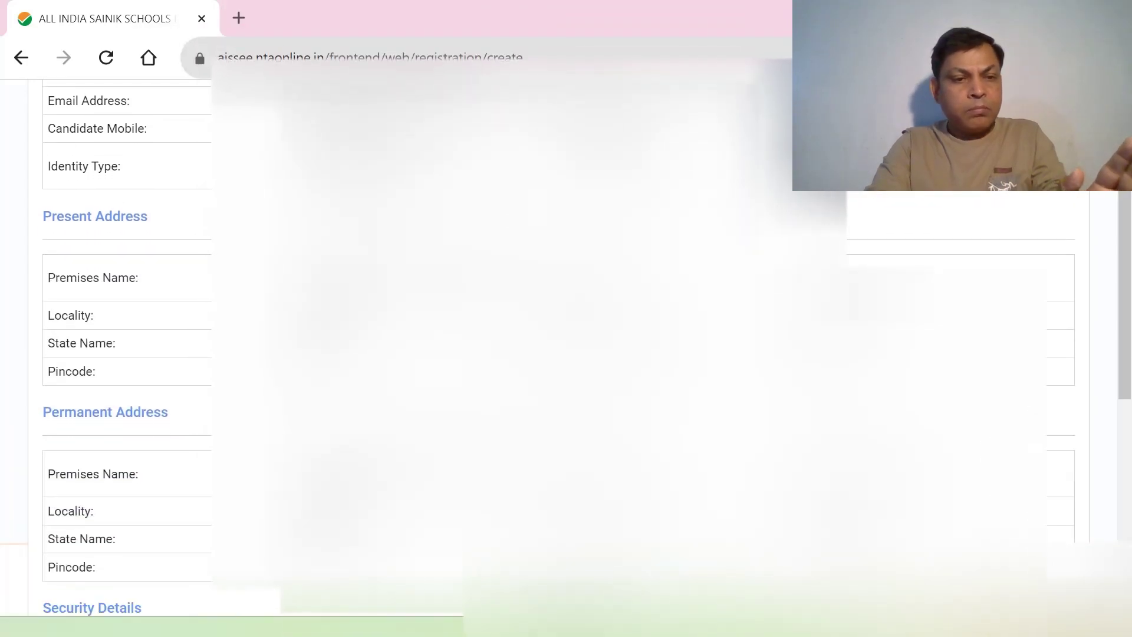
scroll(118, 354, "down", 3)
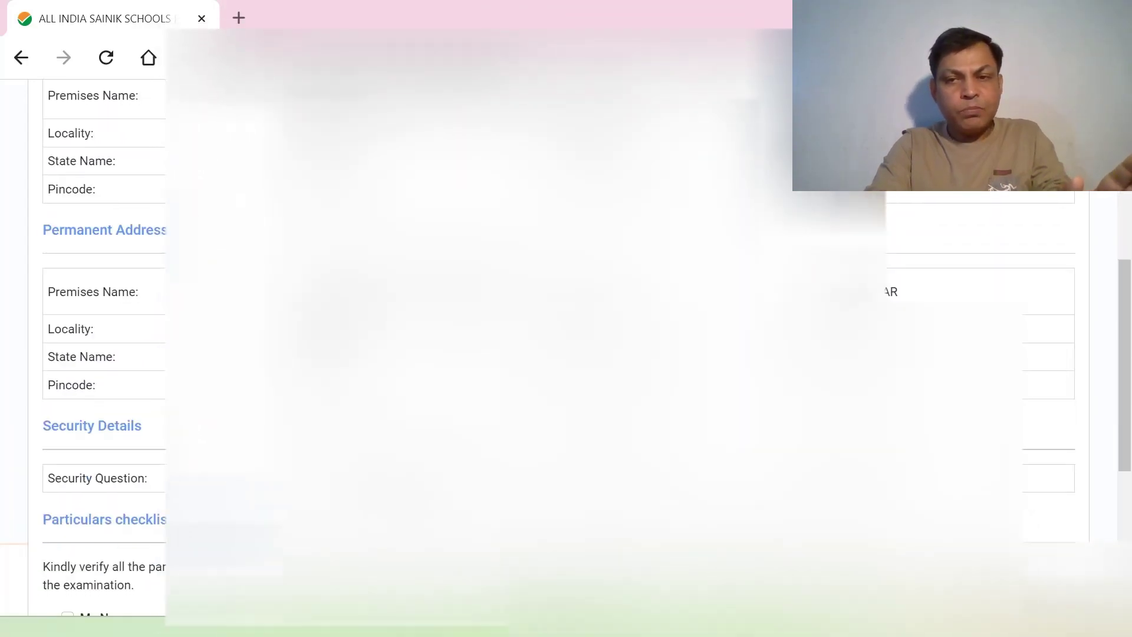
scroll(118, 354, "down", 2)
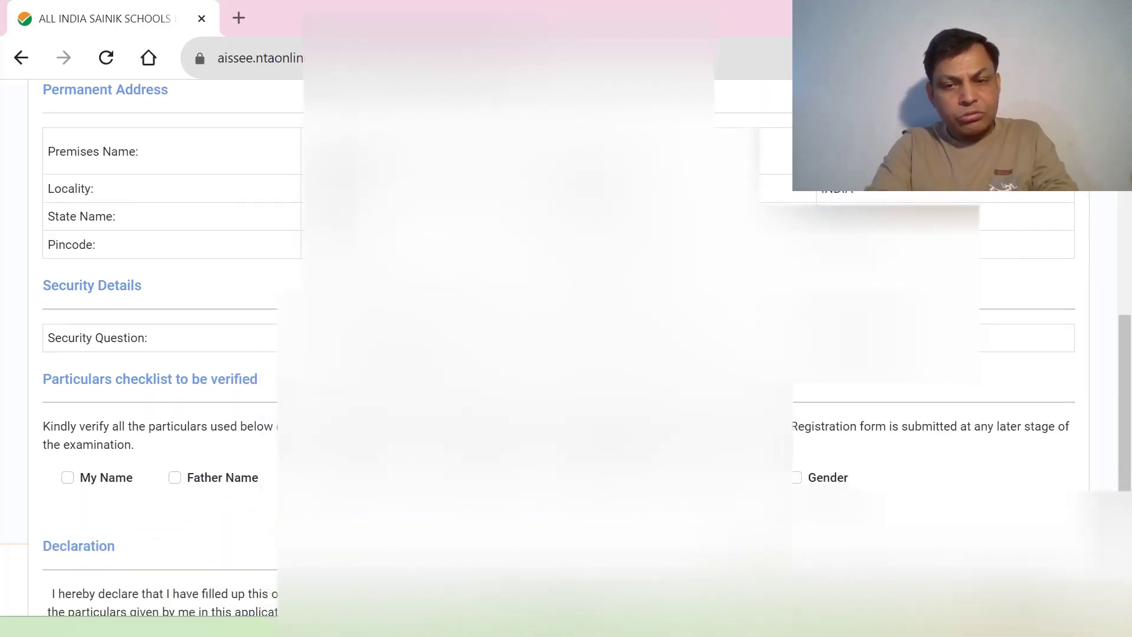
scroll(118, 354, "down", 2)
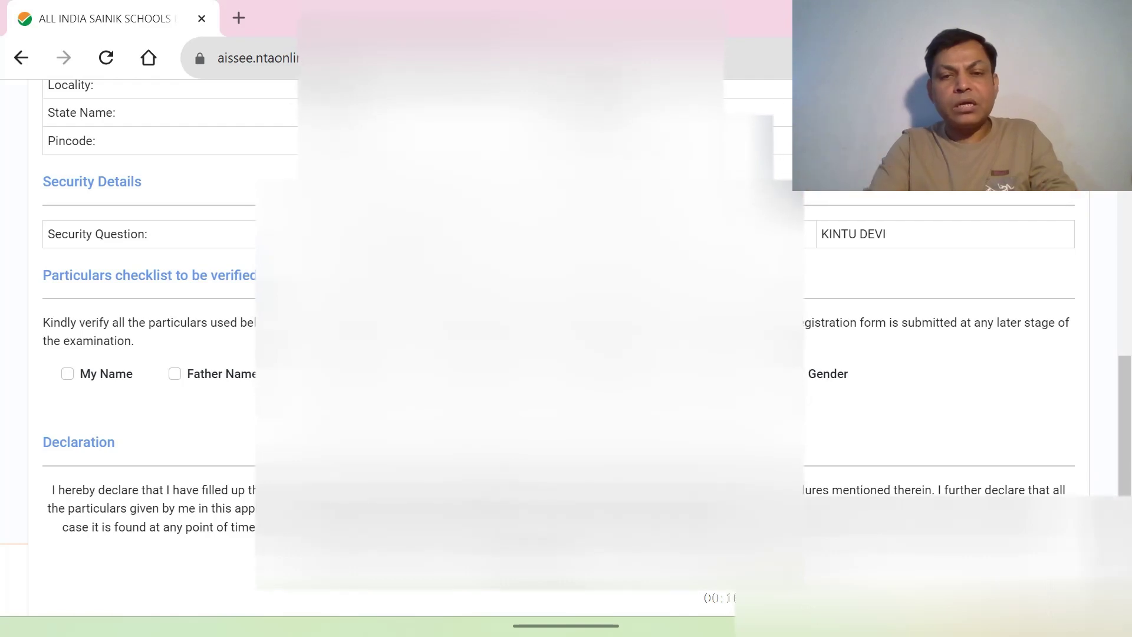
scroll(118, 354, "down", 1)
scroll(118, 354, "down", 1)
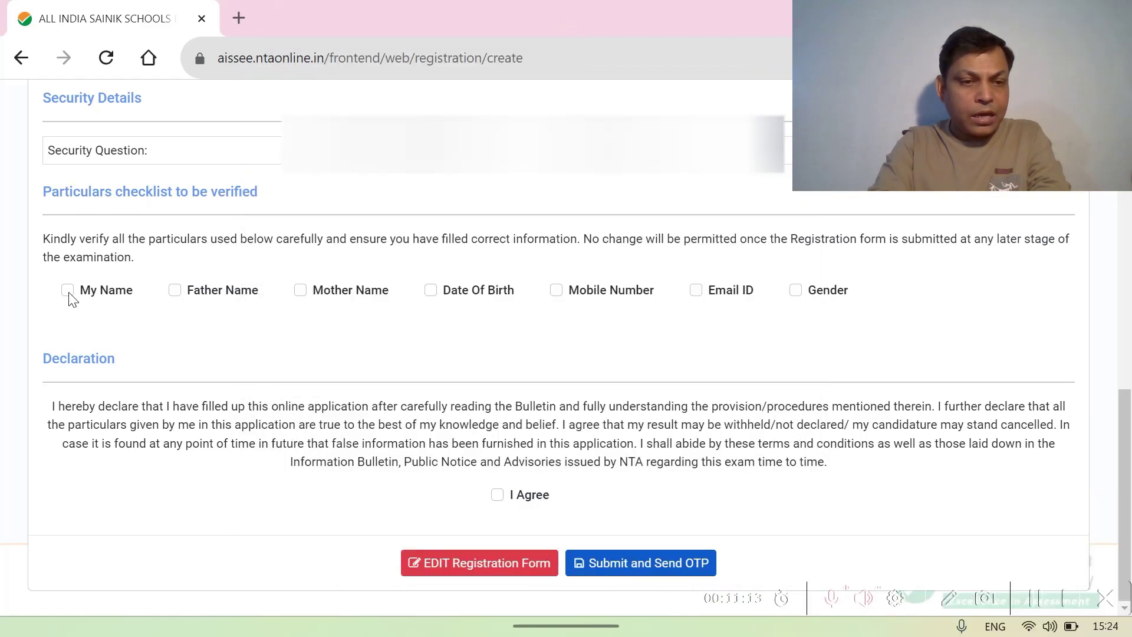
- Tick all seven particulars (name, father, mother, birth date, mobile, email, gender) and accept the declaration
left_click(67, 290)
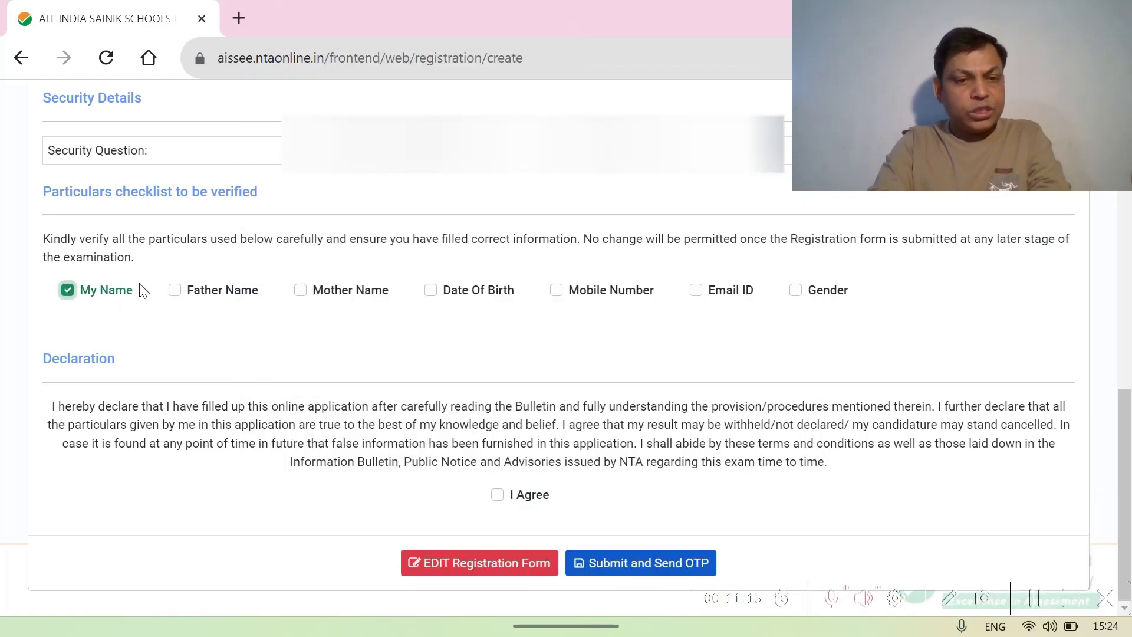
left_click(176, 291)
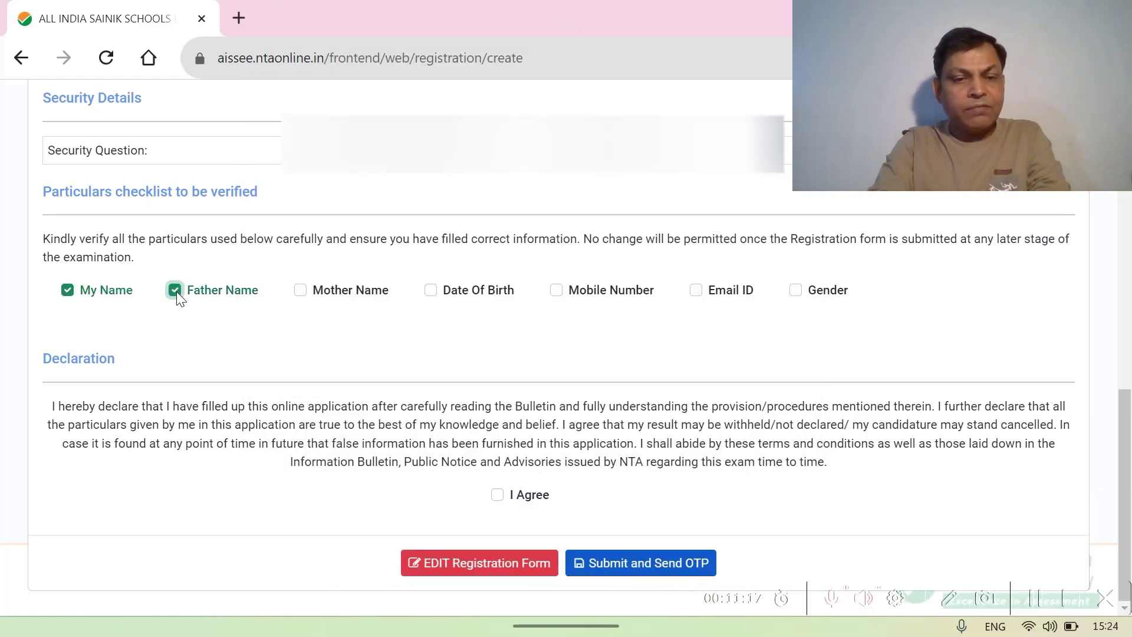
left_click(302, 293)
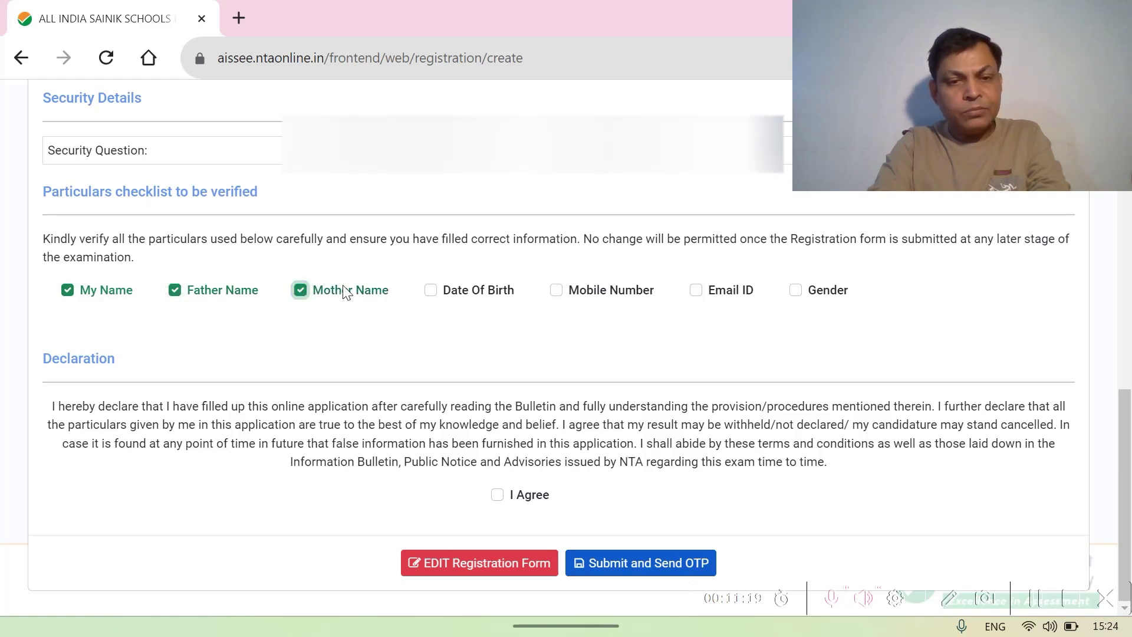
left_click(432, 295)
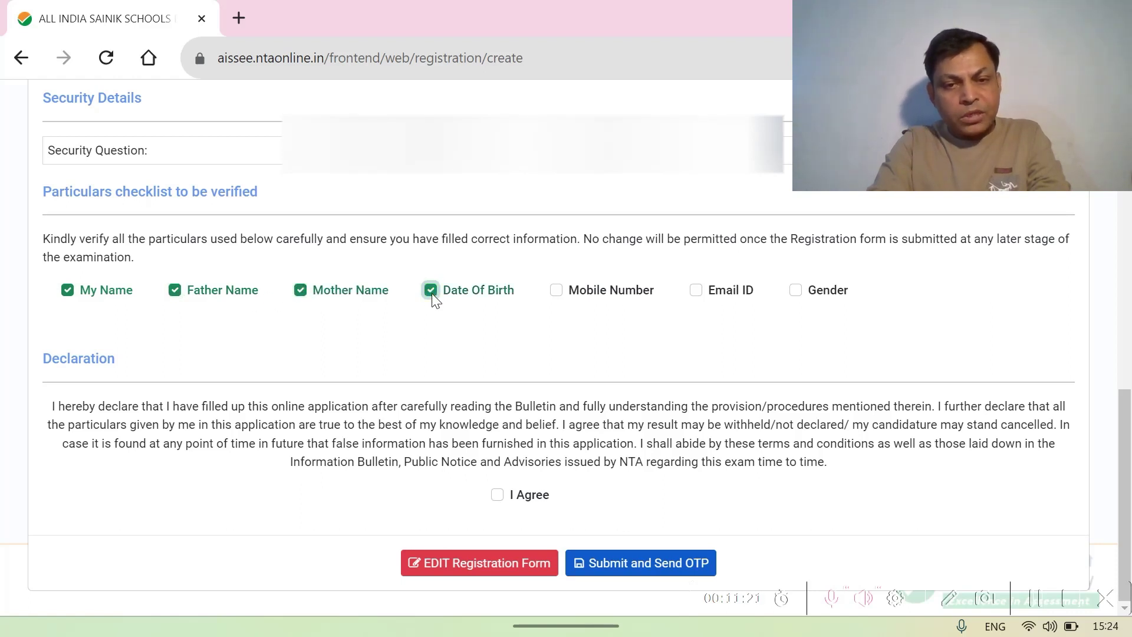
left_click(558, 290)
left_click(698, 292)
left_click(797, 292)
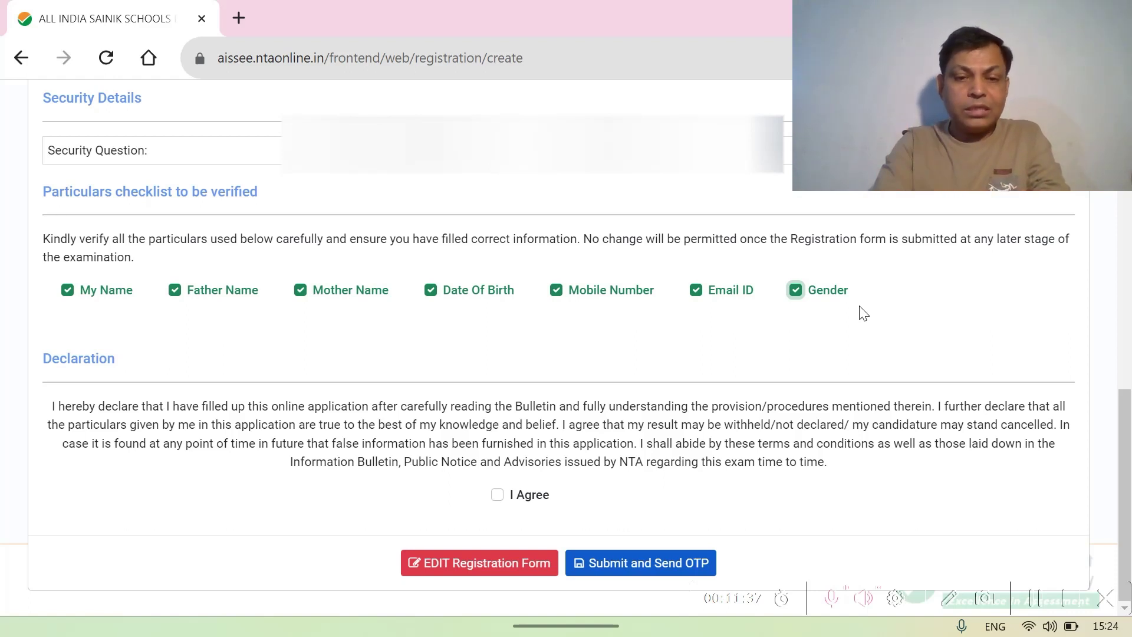
left_click(497, 496)
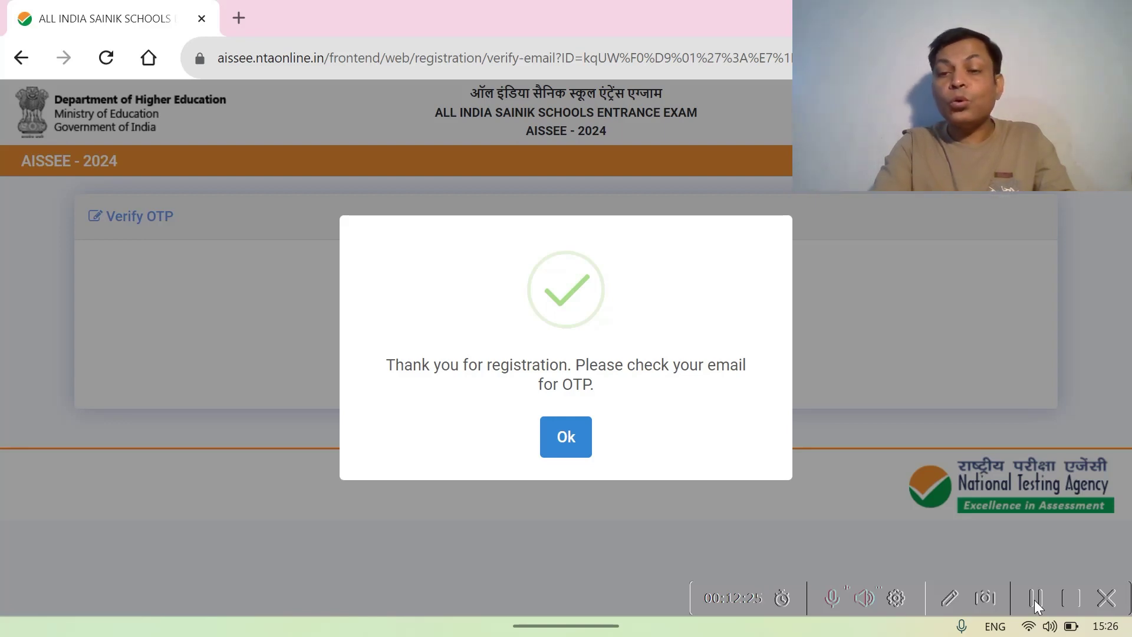
- Acknowledge the OTP-sent notice and verify the registration with the emailed OTP
left_click(566, 436)
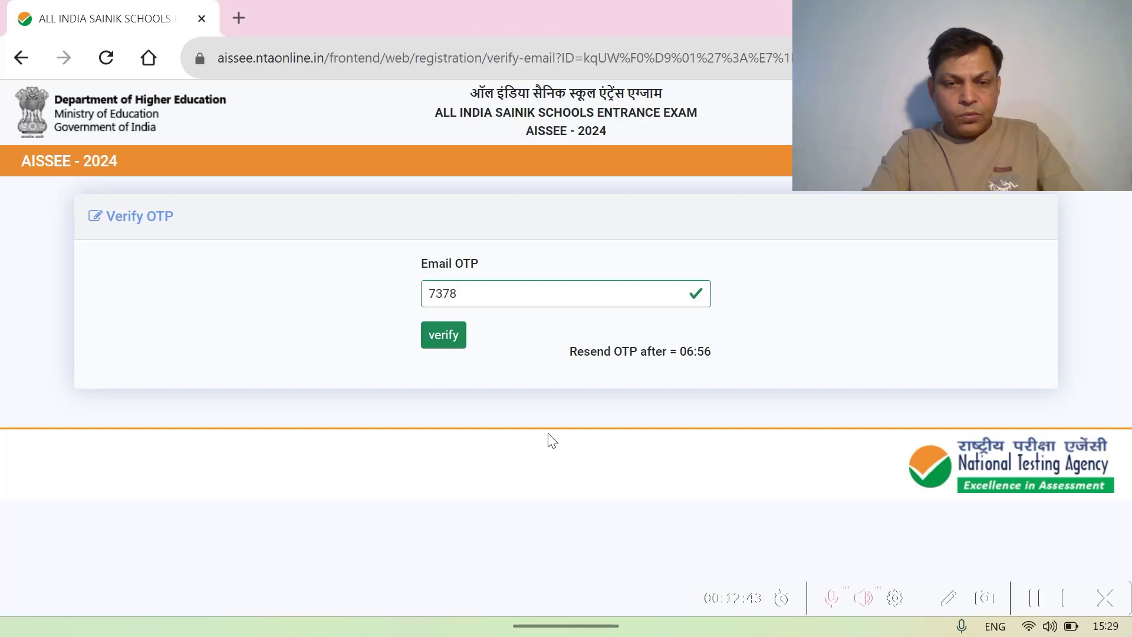
left_click(441, 341)
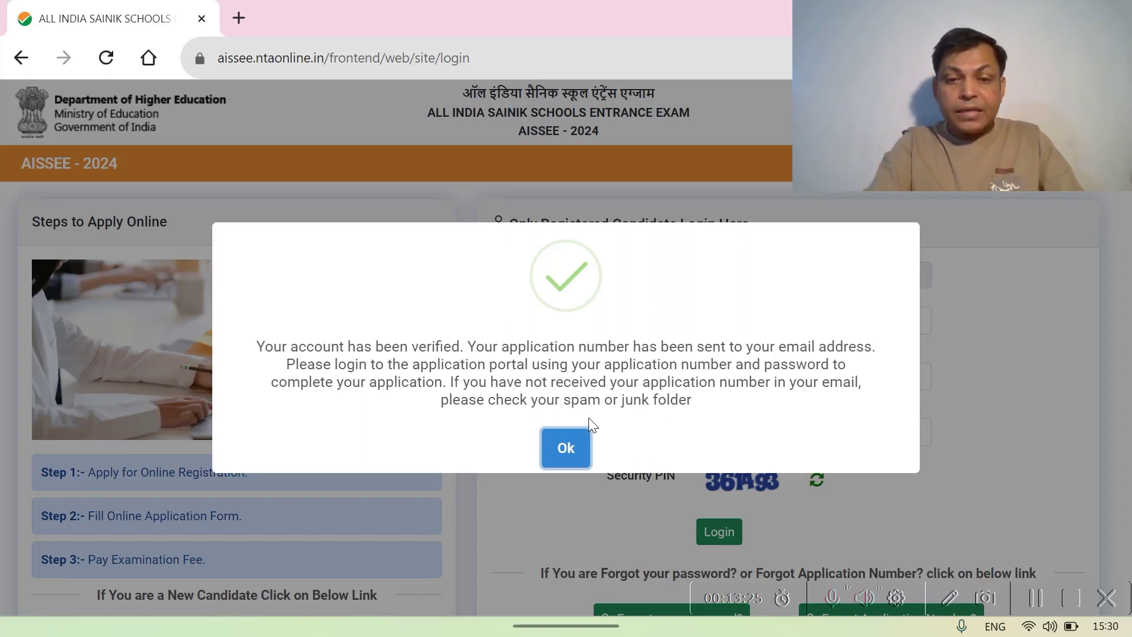
- Dismiss the account-verified message and enter the application number and password on the login form
left_click(568, 443)
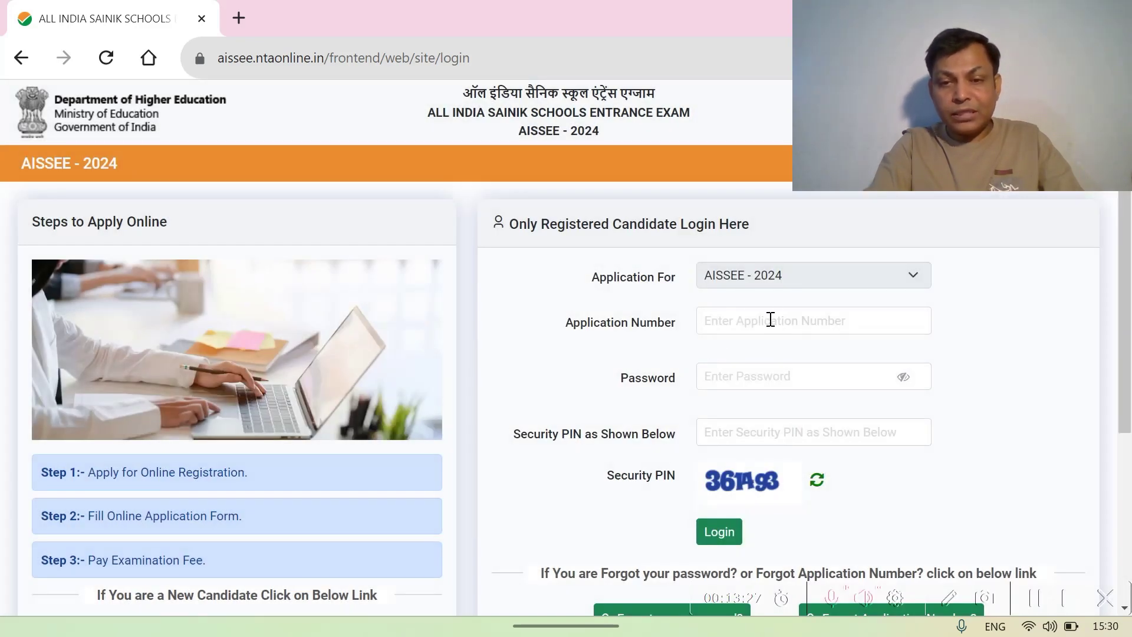
left_click(730, 322)
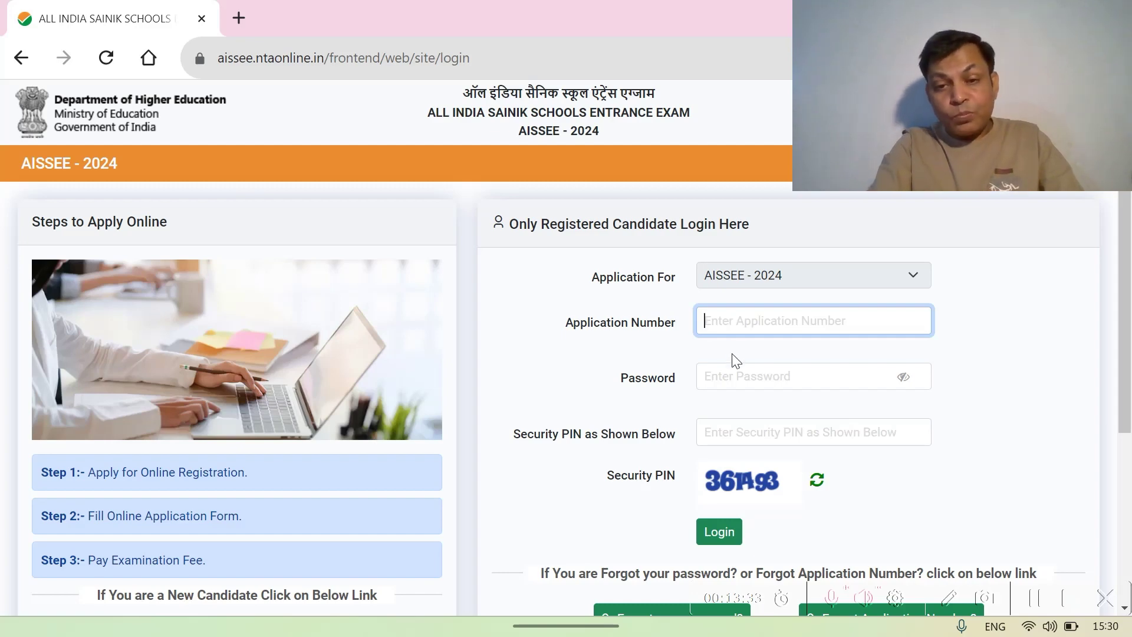
left_click(718, 381)
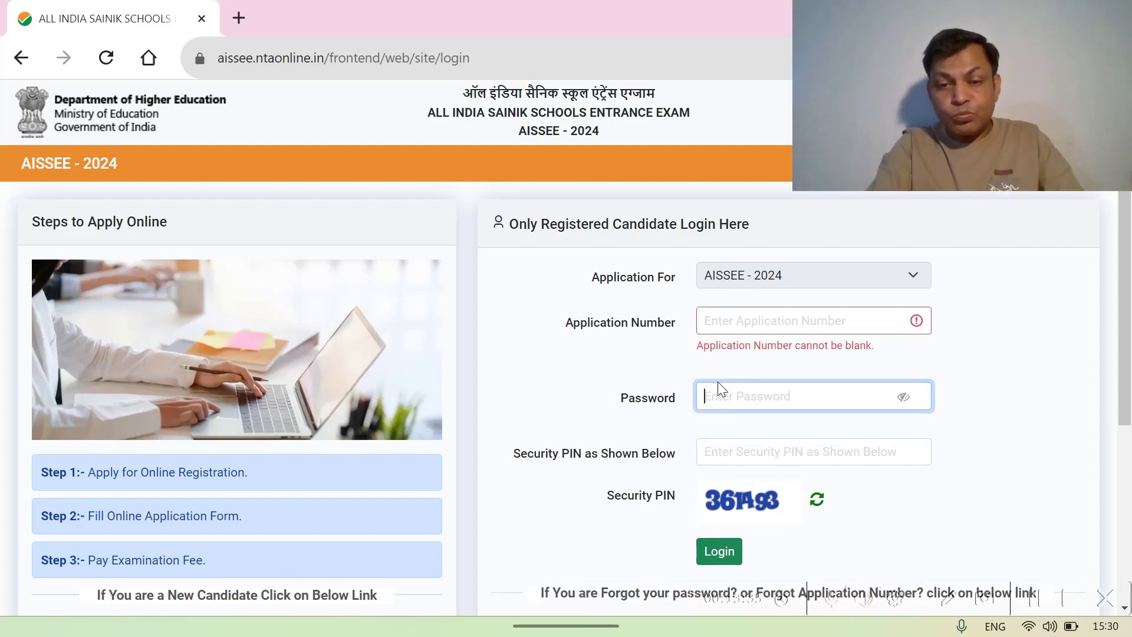
scroll(717, 381, "down", 2)
- Enter the security PIN and log in to reach the dashboard
left_click(715, 330)
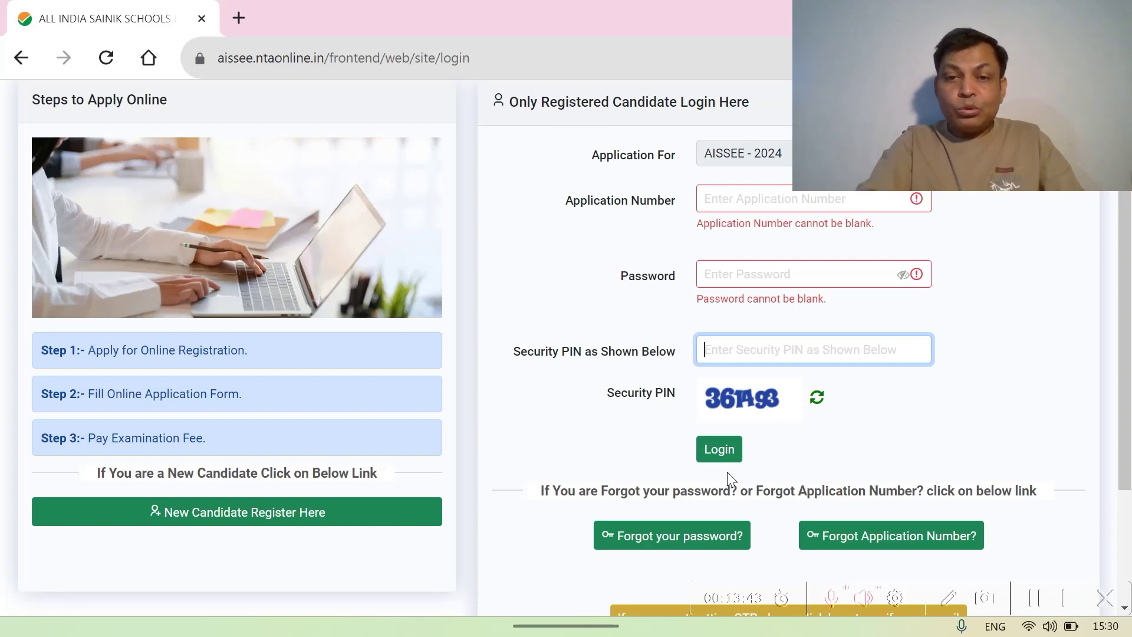
scroll(727, 472, "up", 1)
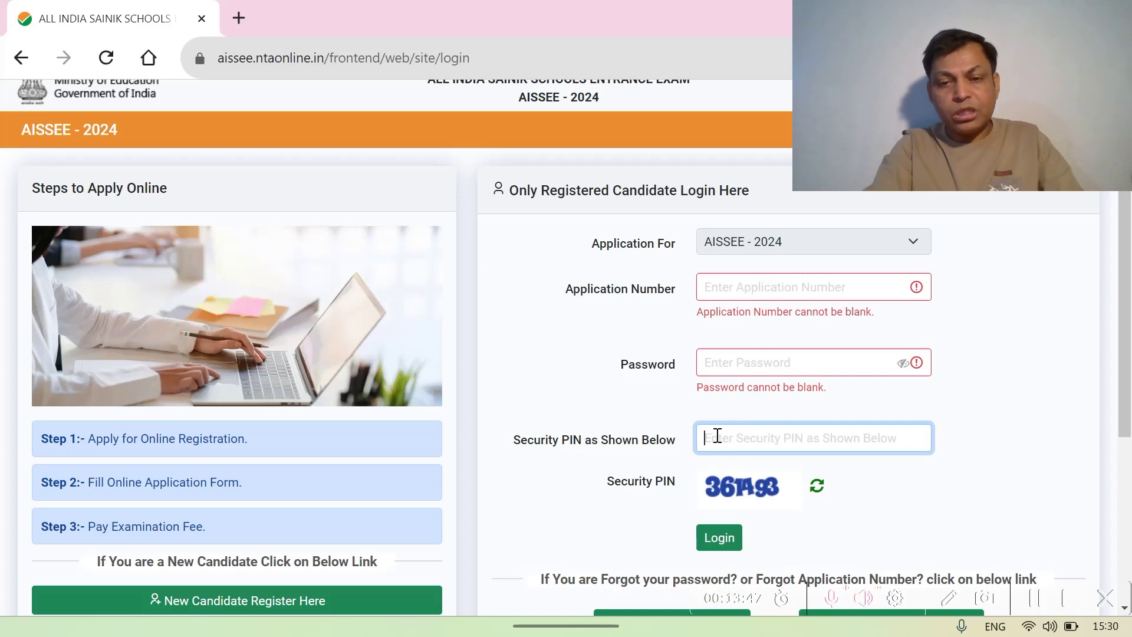
scroll(717, 435, "down", 1)
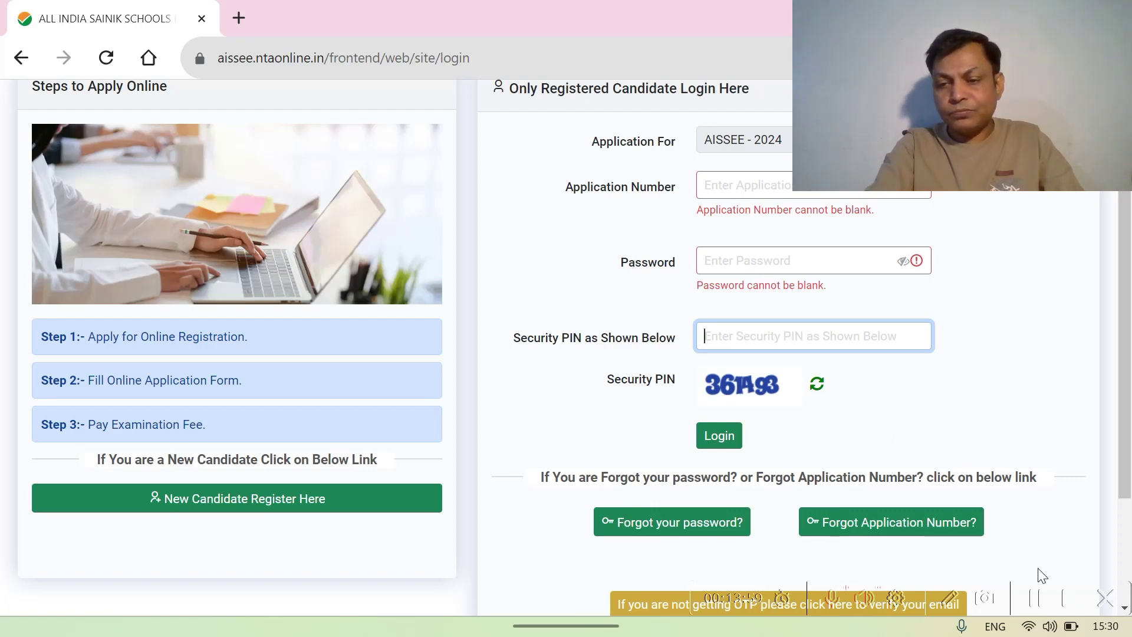
left_click(1039, 600)
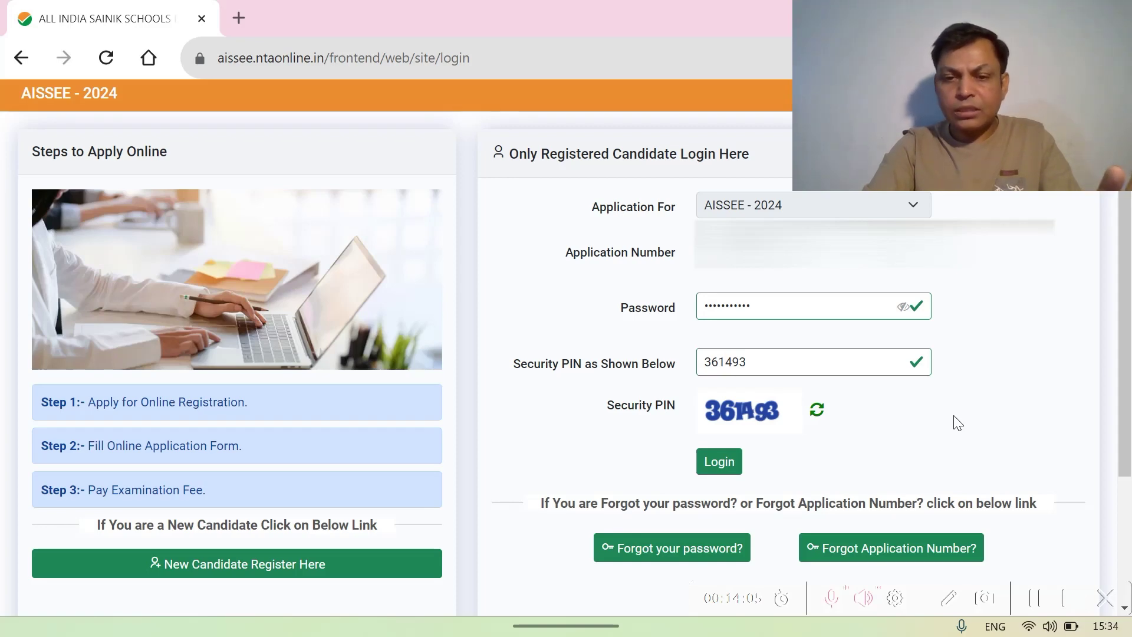
left_click(718, 467)
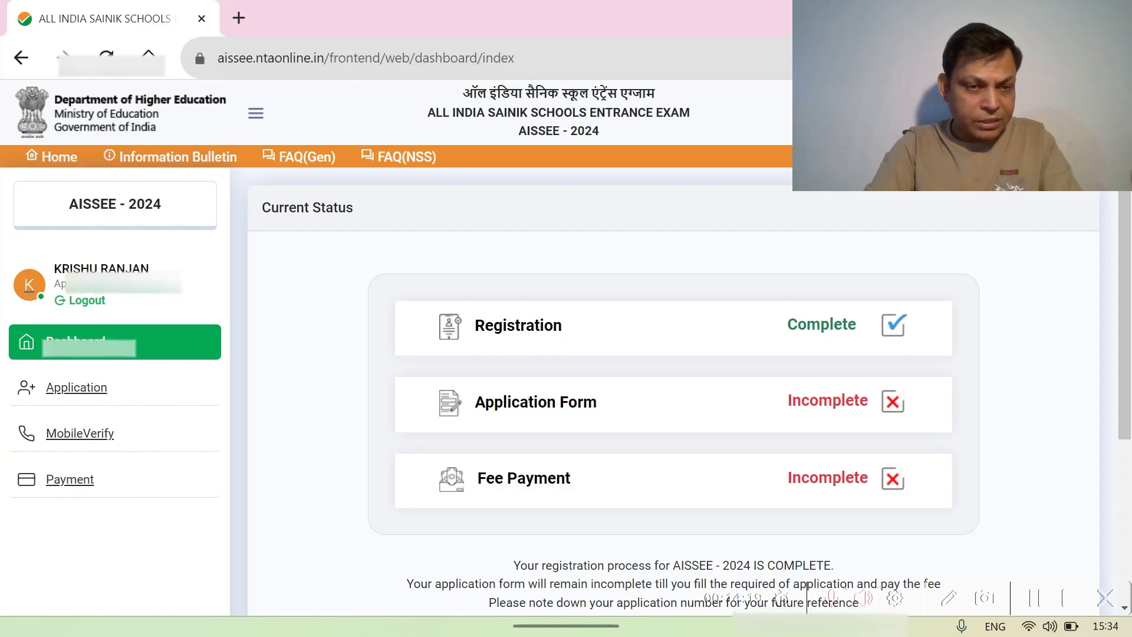
- Scroll through the dashboard to review the registration, application form and fee payment status
scroll(127, 289, "down", 3)
scroll(131, 289, "down", 1)
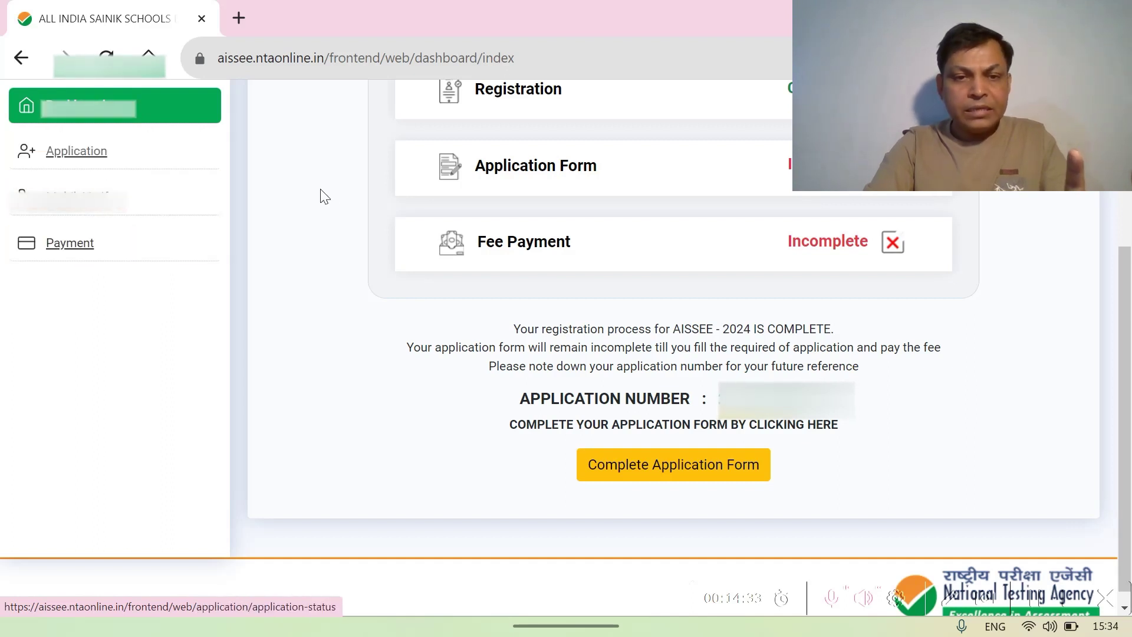
scroll(325, 196, "up", 3)
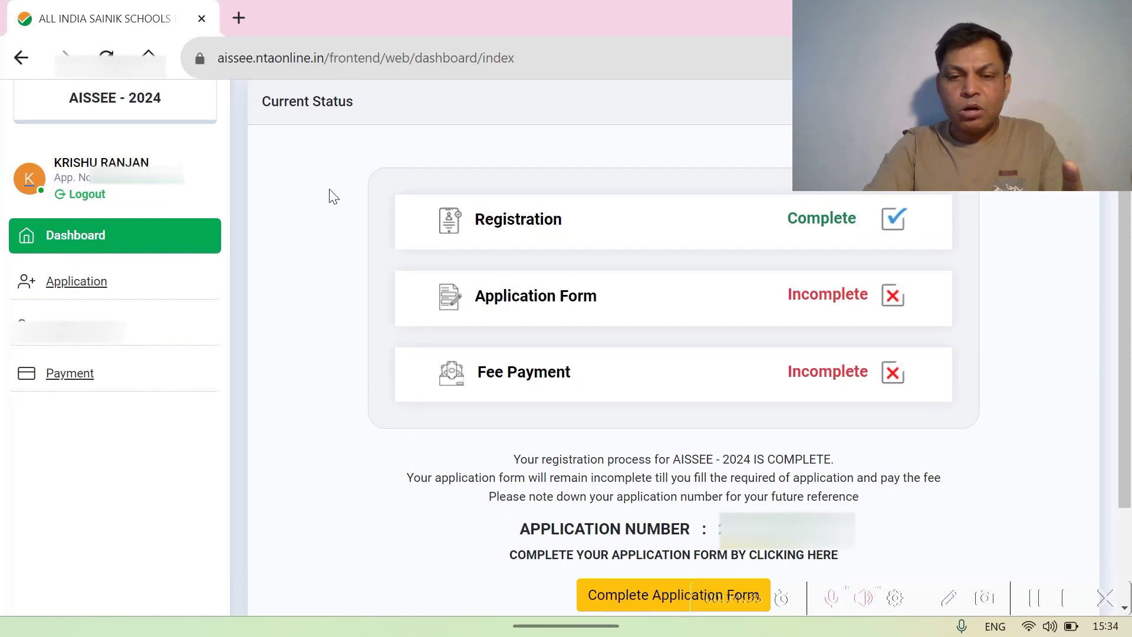
scroll(333, 197, "down", 3)
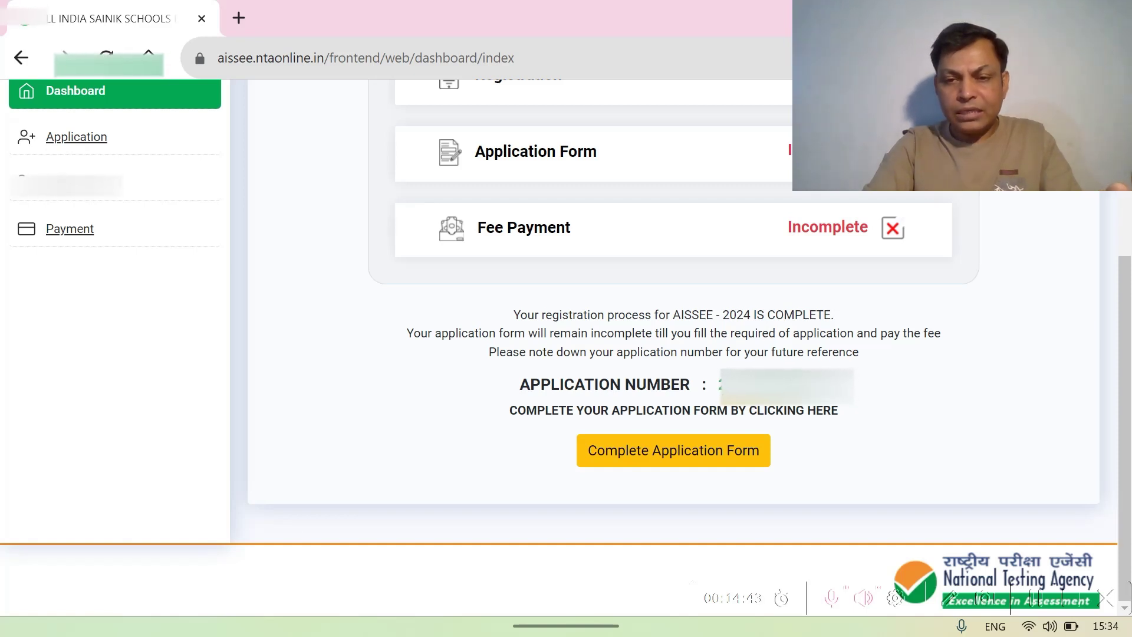
scroll(727, 390, "up", 1)
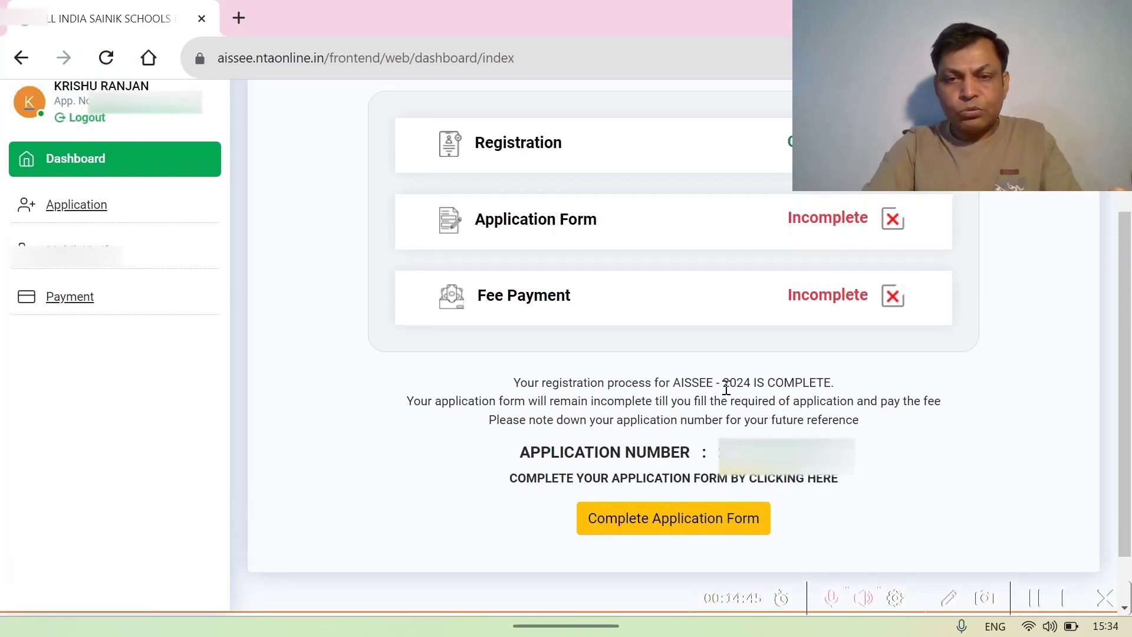
scroll(727, 390, "up", 2)
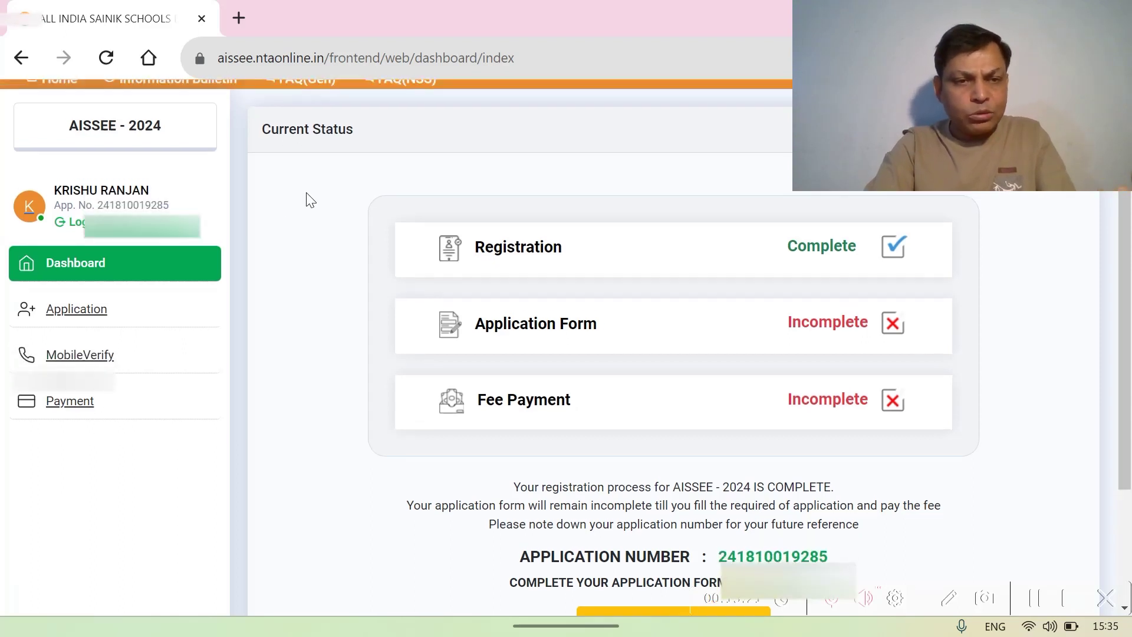
scroll(306, 201, "up", 1)
scroll(306, 200, "down", 1)
scroll(306, 200, "down", 2)
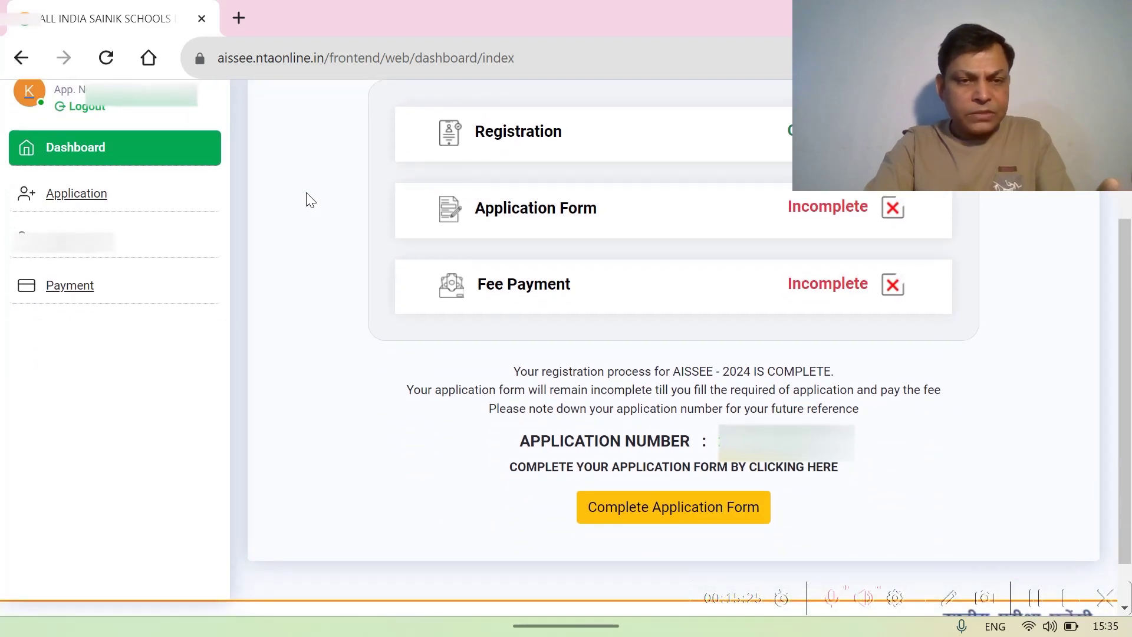
scroll(623, 280, "down", 1)
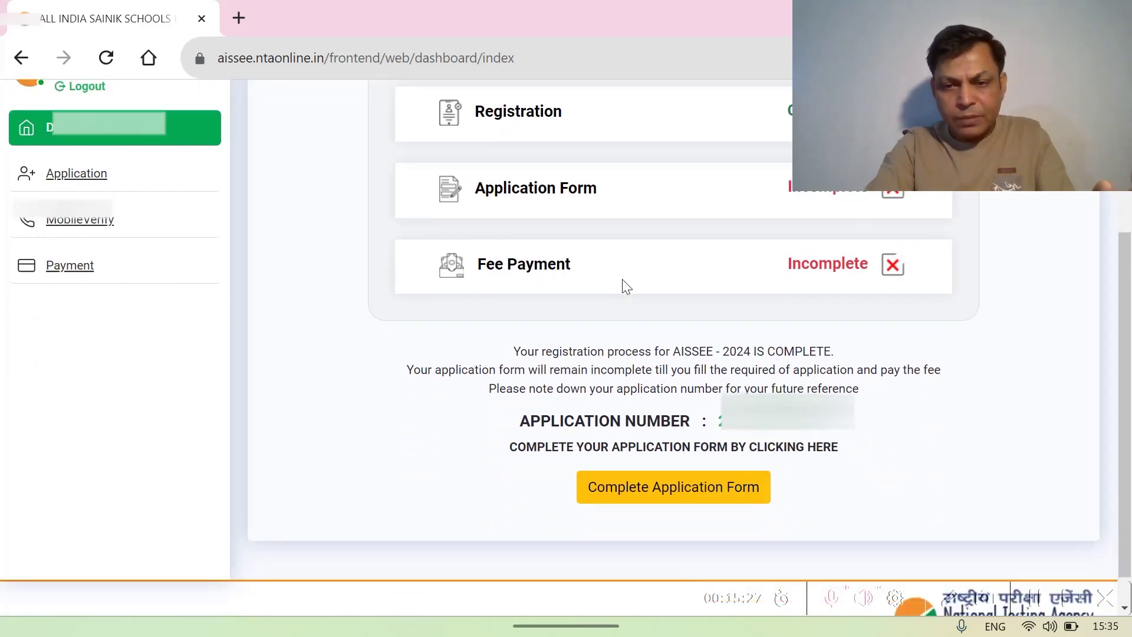
scroll(625, 284, "down", 1)
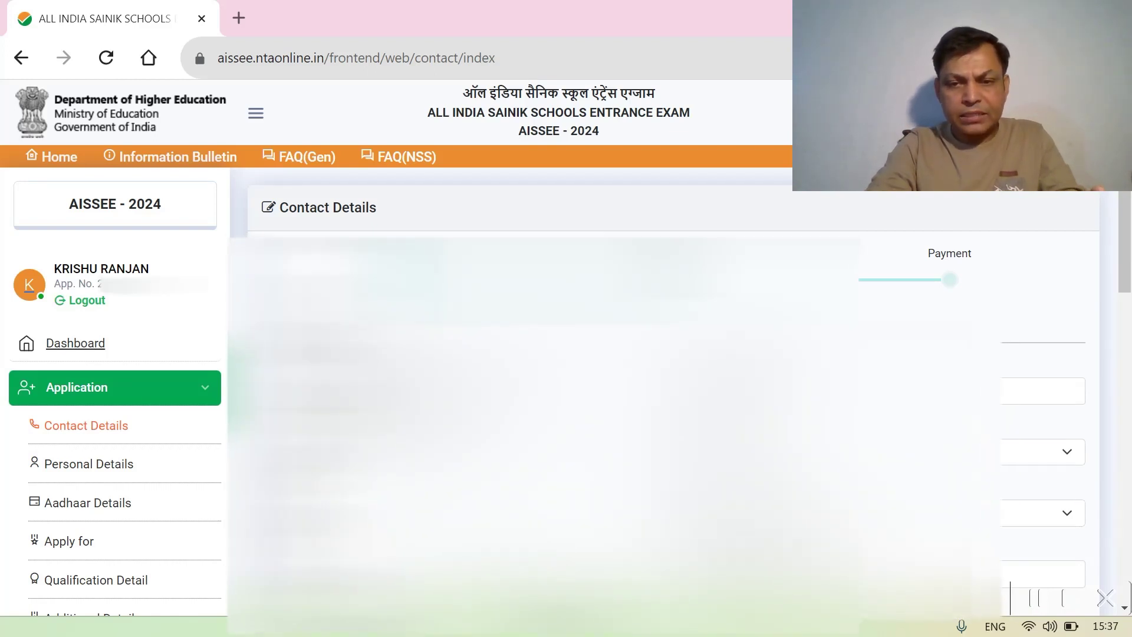
- Tick I AGREE at the bottom of Contact Details and save with Save & Next
scroll(666, 401, "down", 2)
scroll(852, 473, "down", 5)
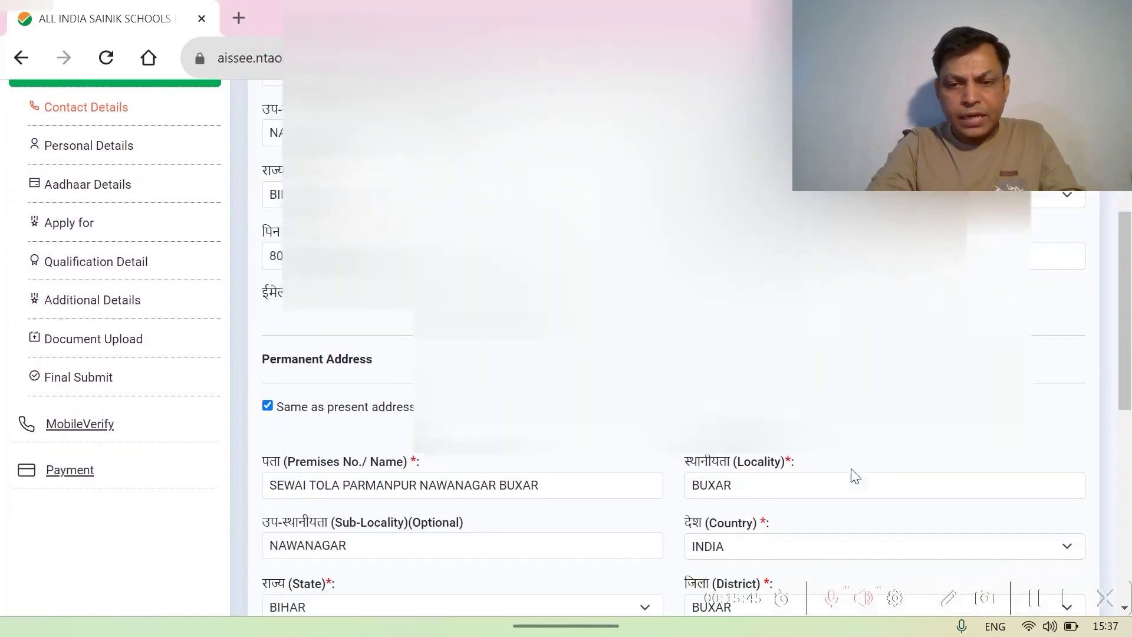
scroll(851, 468, "down", 2)
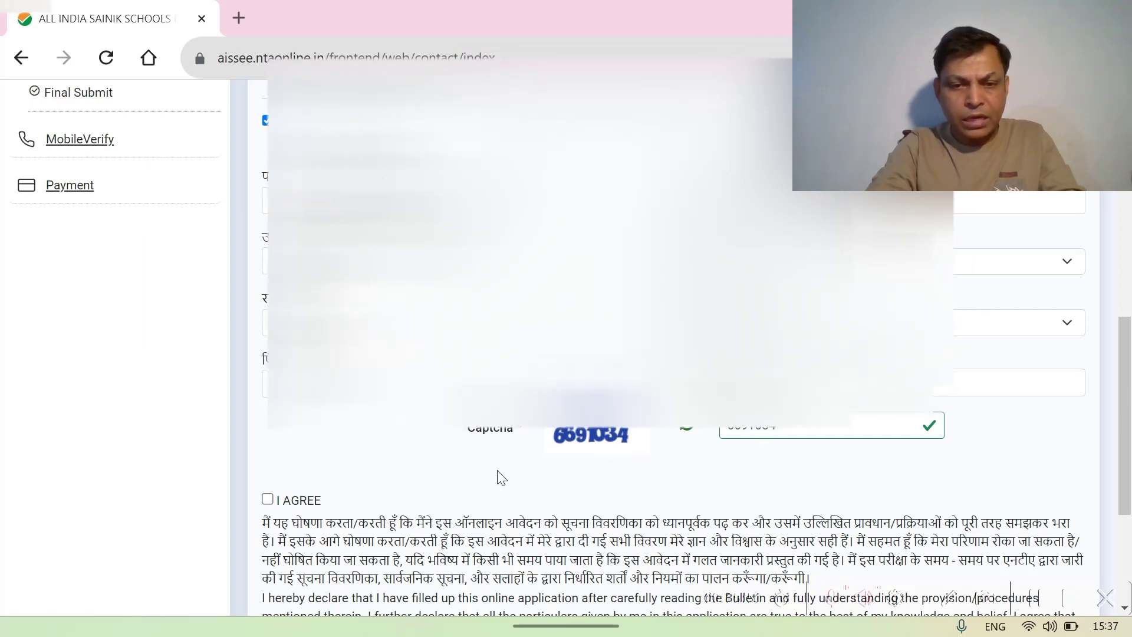
scroll(499, 476, "down", 2)
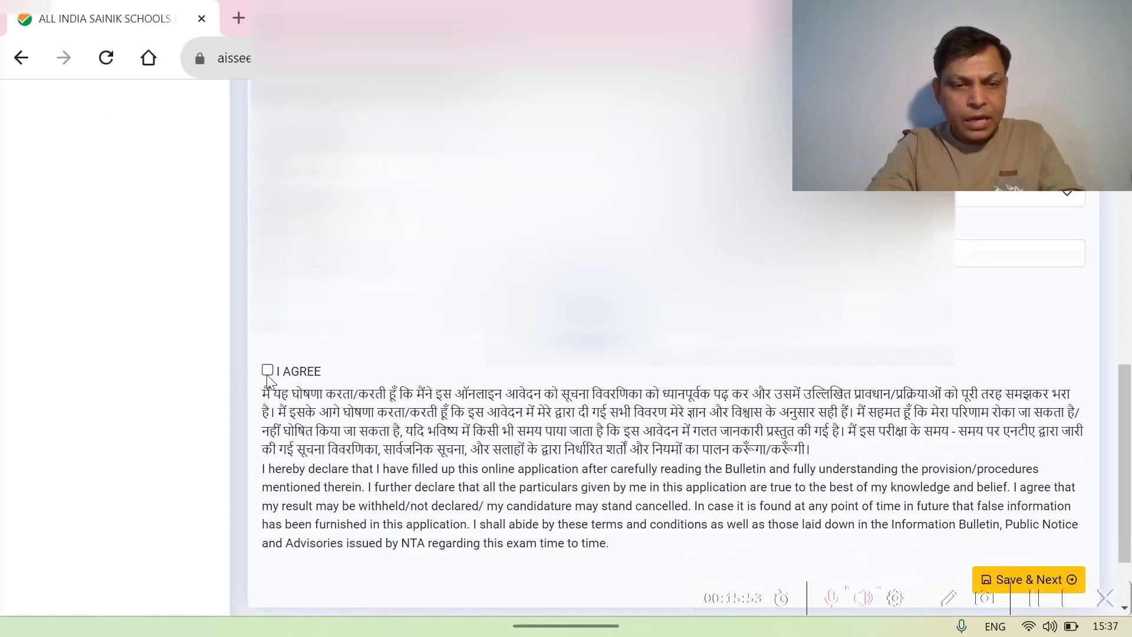
left_click(268, 371)
scroll(885, 425, "down", 2)
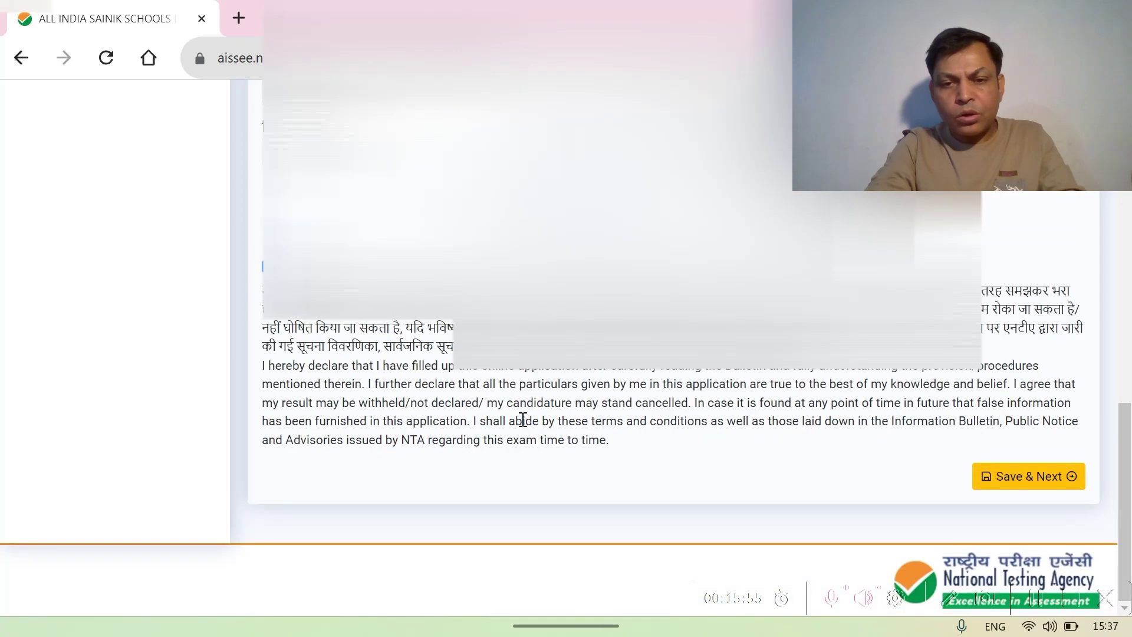
left_click(1022, 478)
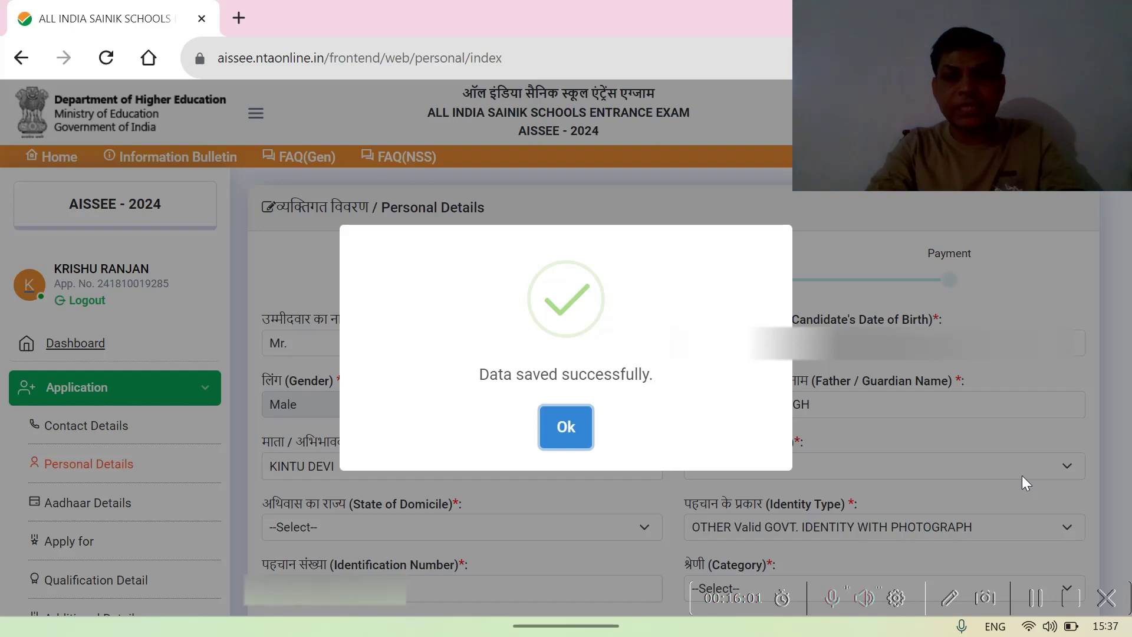
- Dismiss the data-saved confirmation and scroll down the Personal Details form
left_click(568, 432)
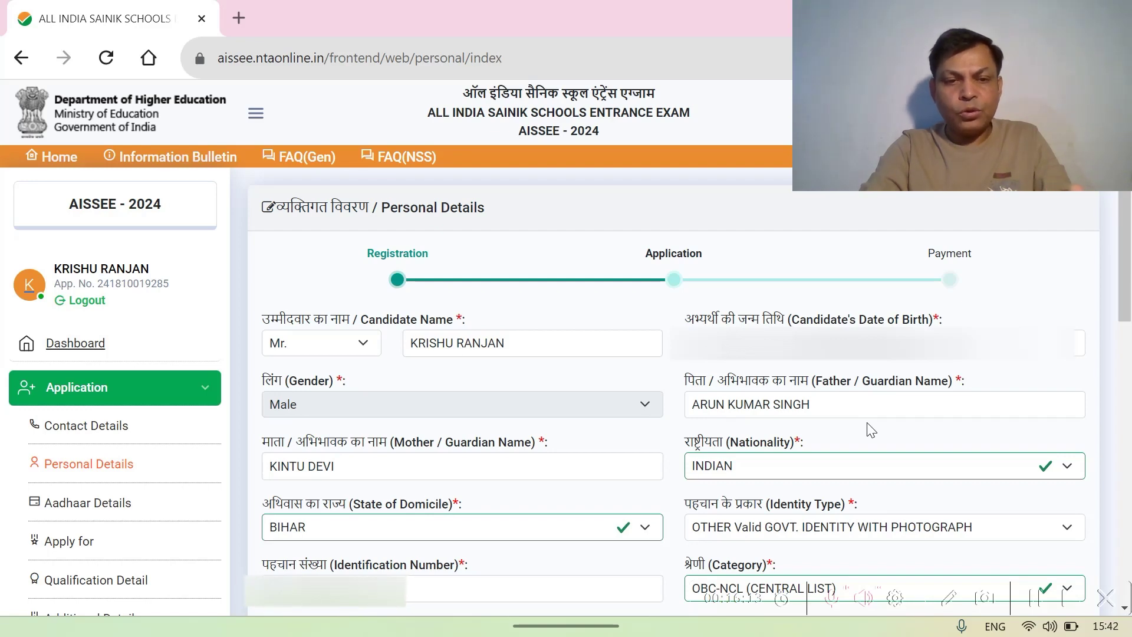
scroll(871, 430, "down", 2)
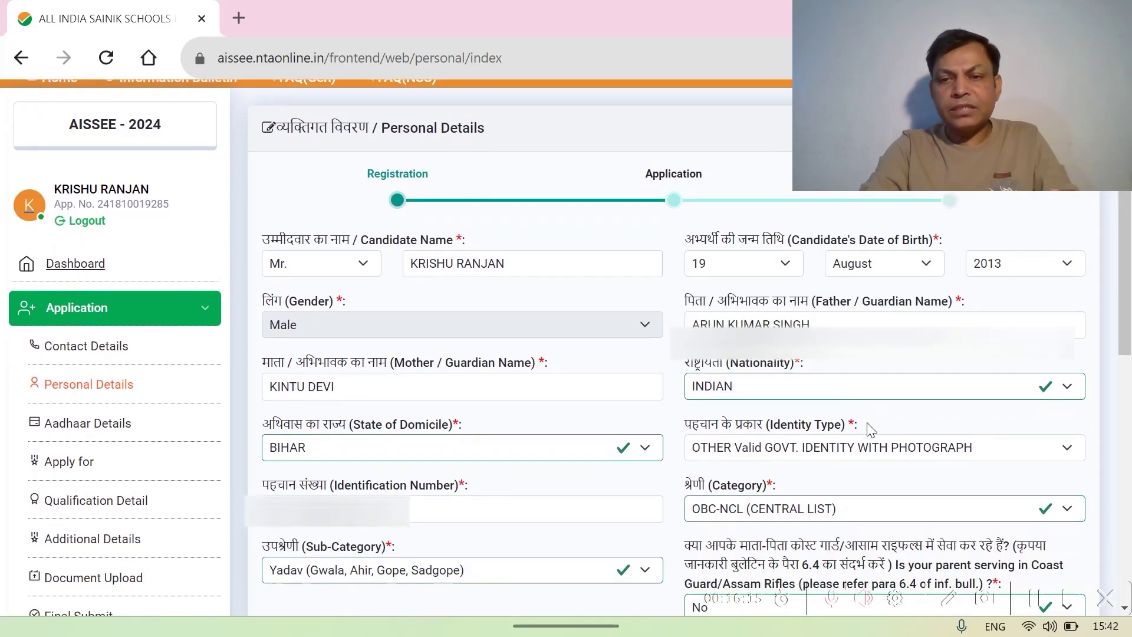
scroll(871, 429, "down", 2)
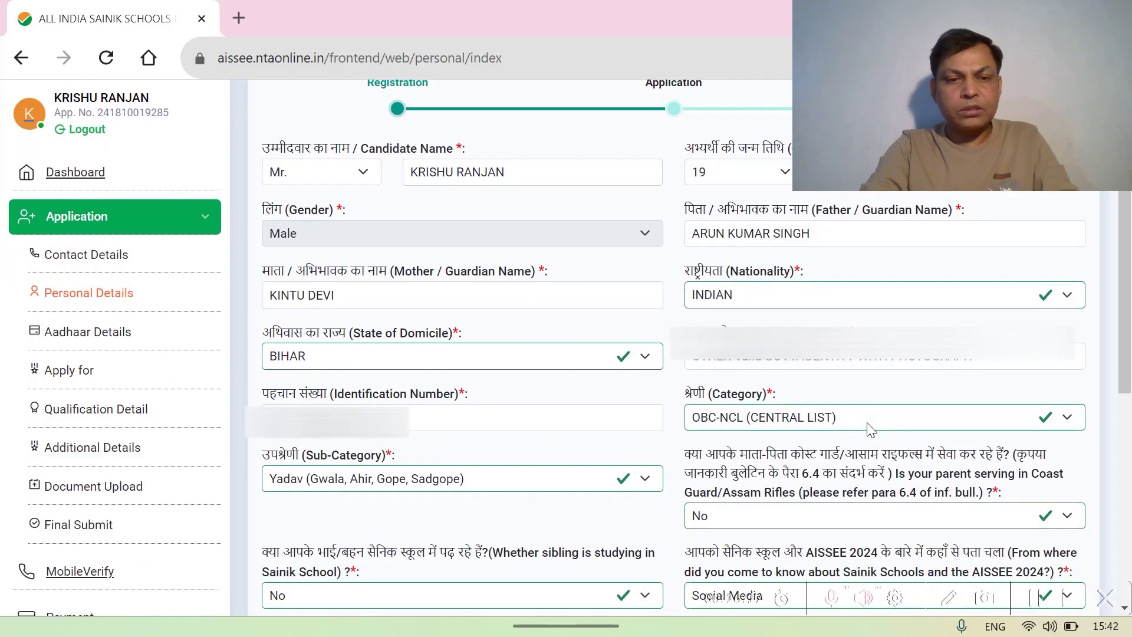
scroll(871, 430, "down", 2)
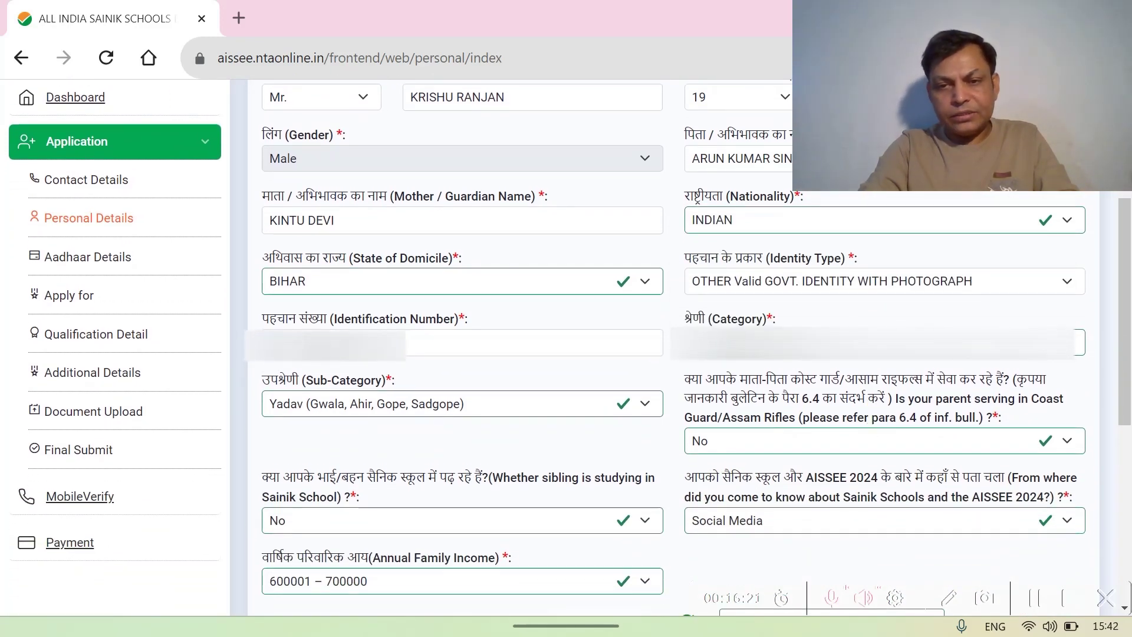
- Check the Category and Nationality lists, keeping OBC-NCL (CENTRAL LIST) and INDIAN
left_click(1072, 354)
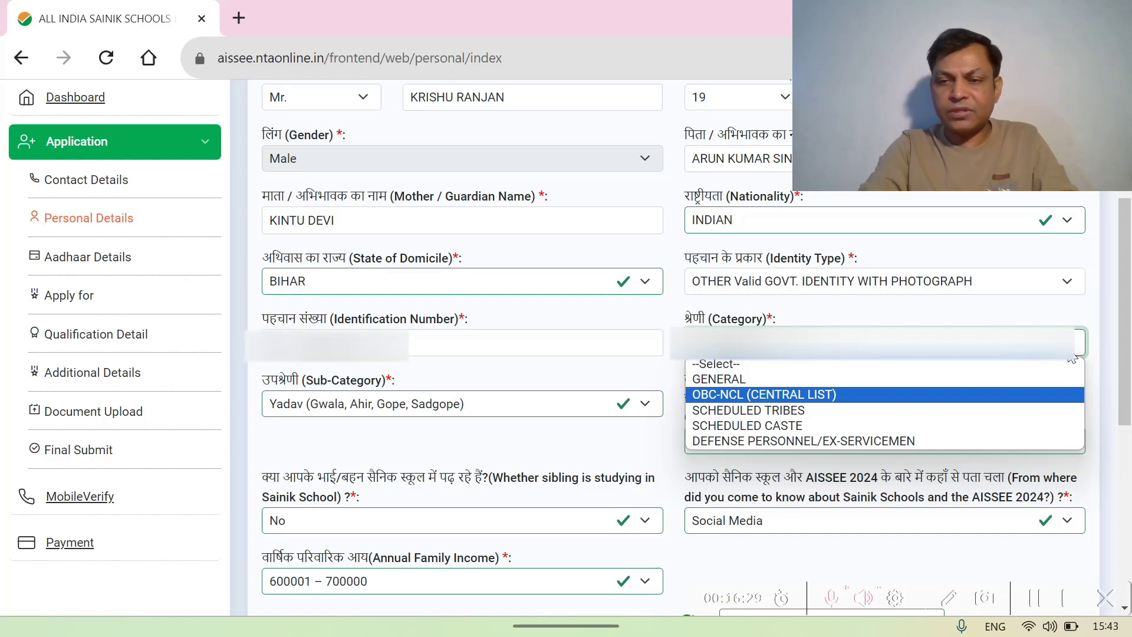
key("Return")
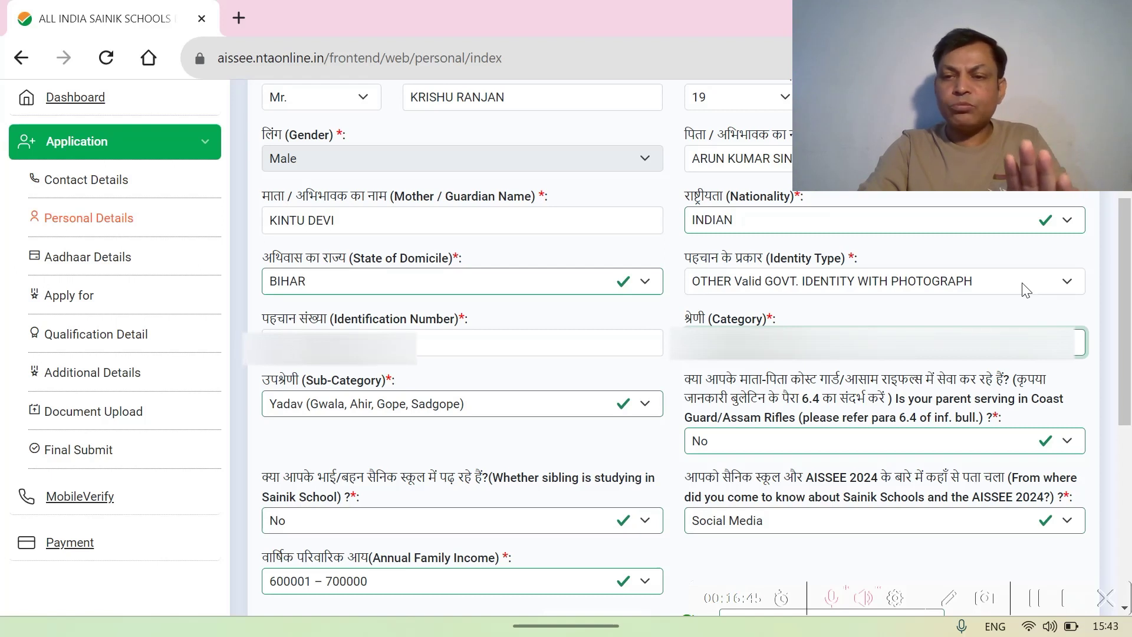
left_click(1063, 223)
left_click(1064, 223)
scroll(570, 346, "down", 1)
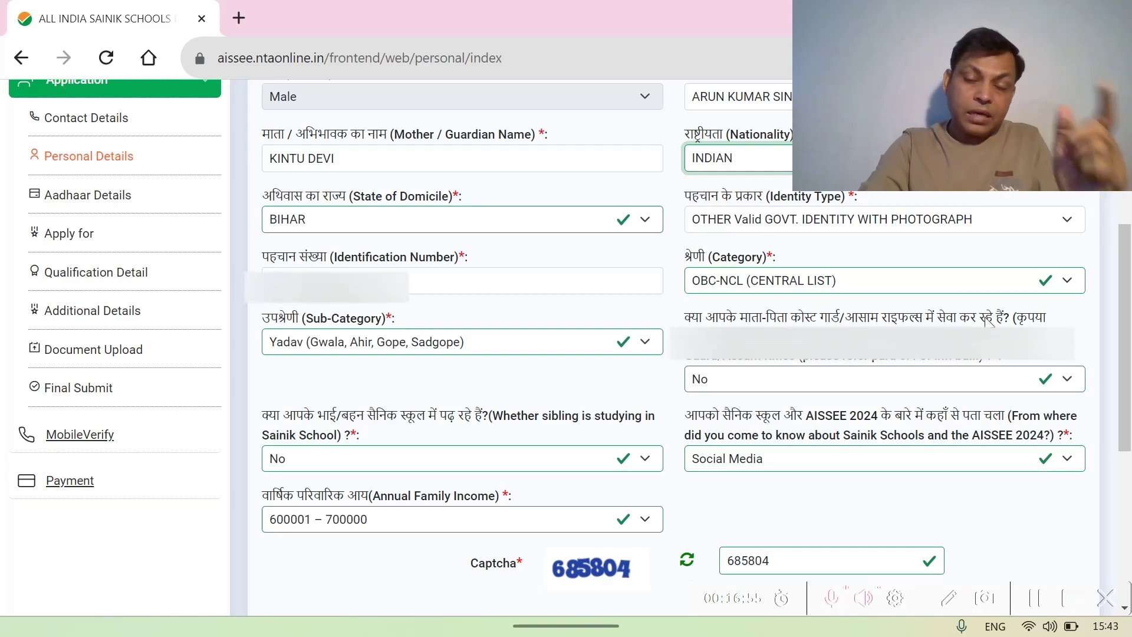
left_click(1065, 385)
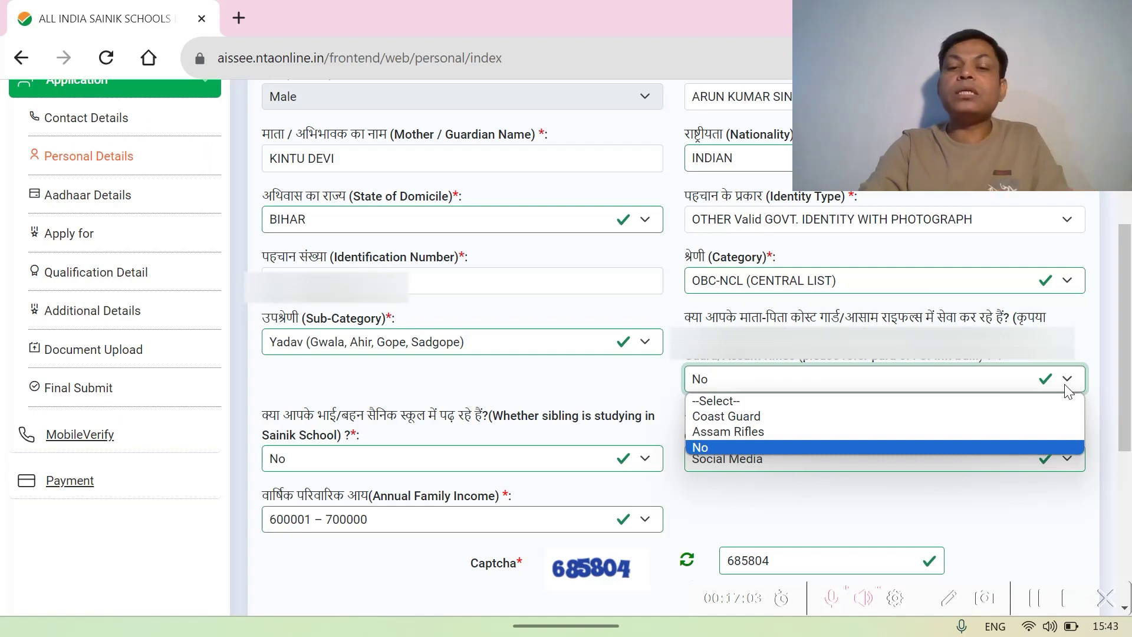
left_click(1066, 387)
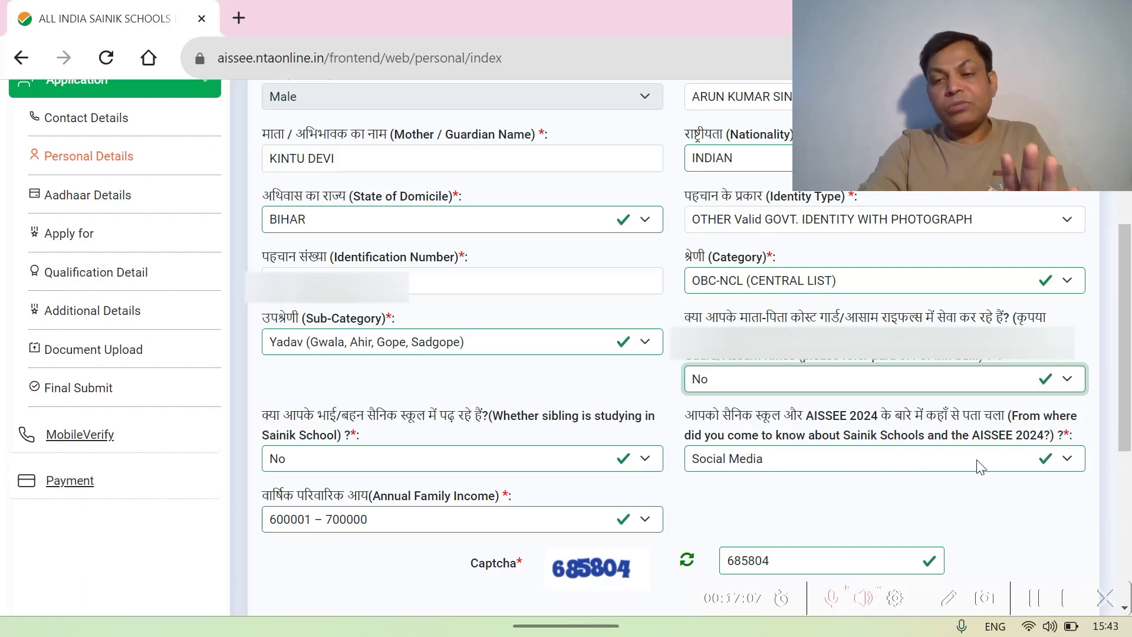
left_click(1068, 466)
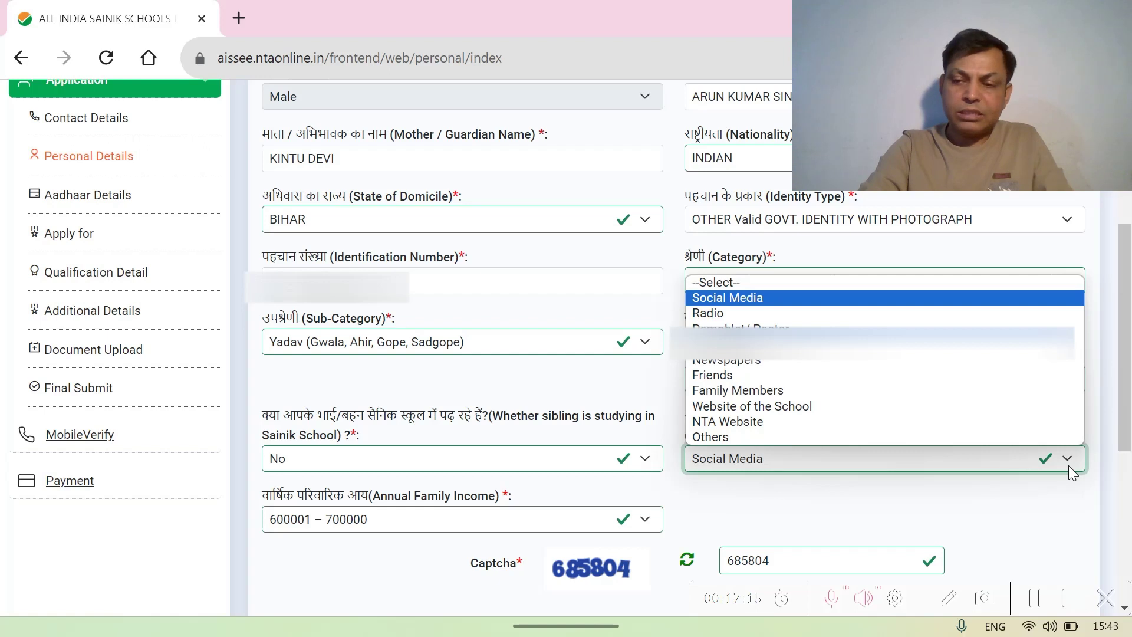
left_click(1068, 466)
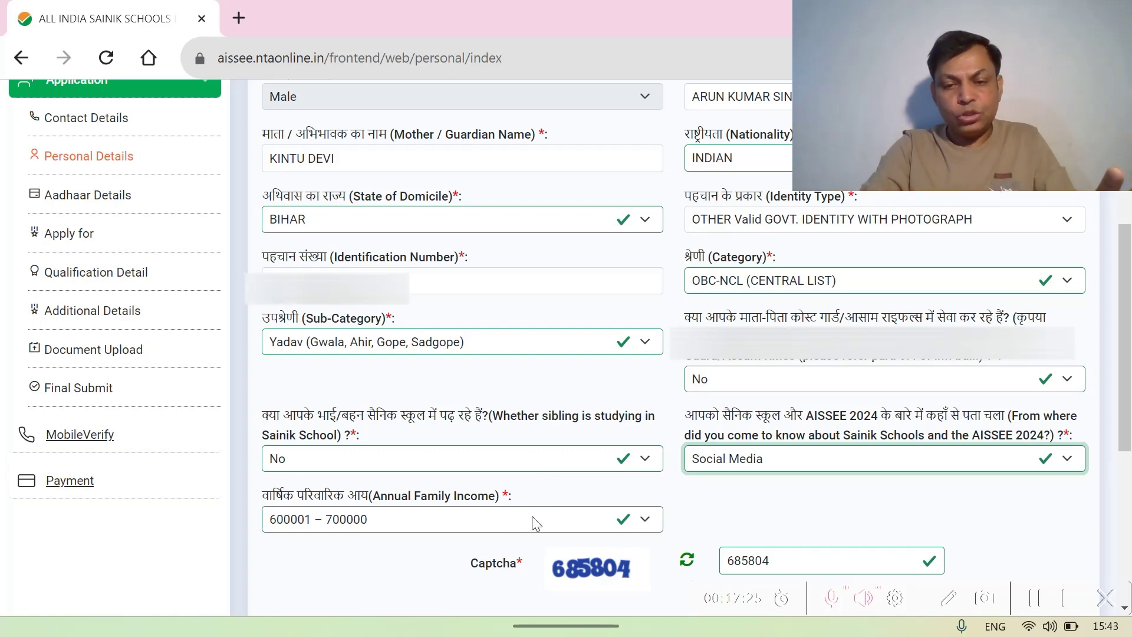
scroll(535, 523, "down", 2)
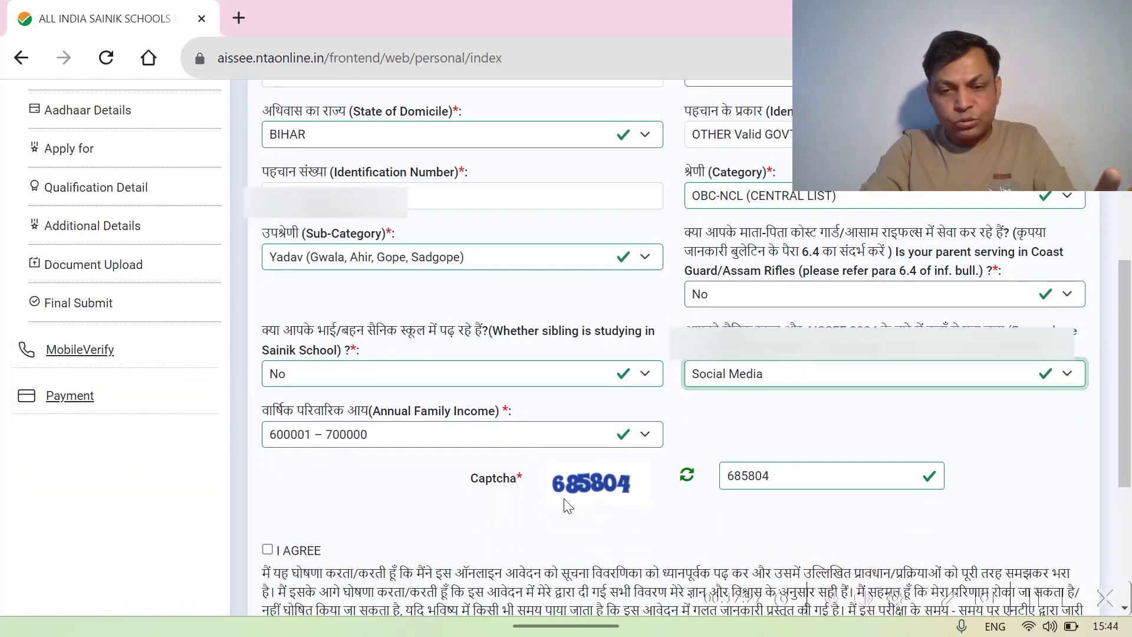
- Tick I AGREE under Personal Details and save with Save & Next
scroll(651, 498, "down", 3)
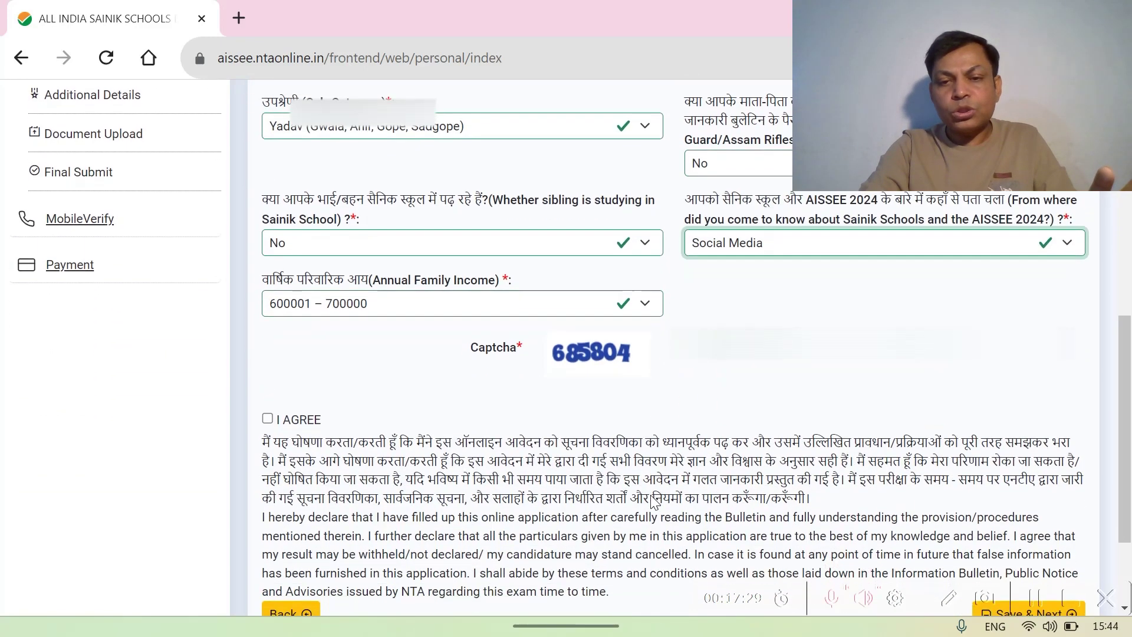
scroll(651, 497, "down", 2)
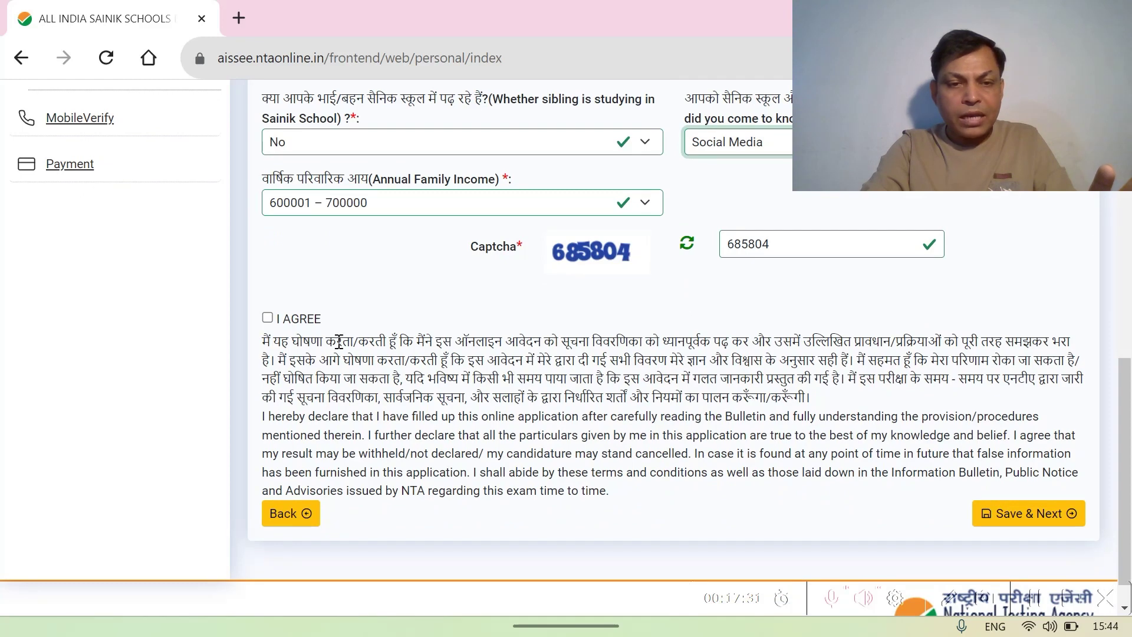
left_click(268, 318)
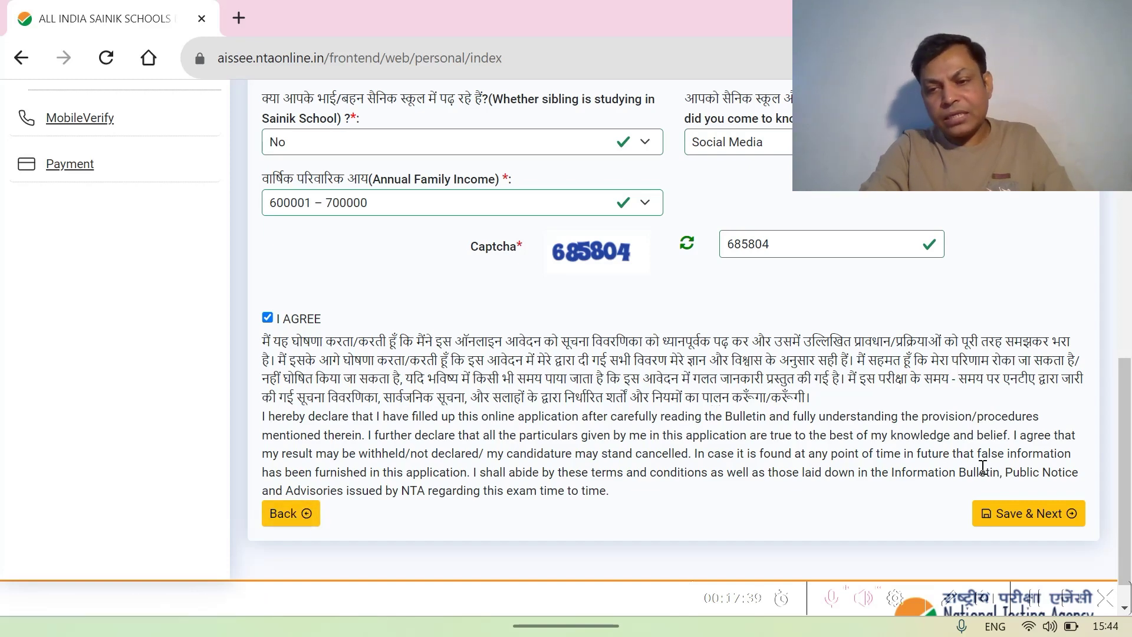
left_click(1011, 516)
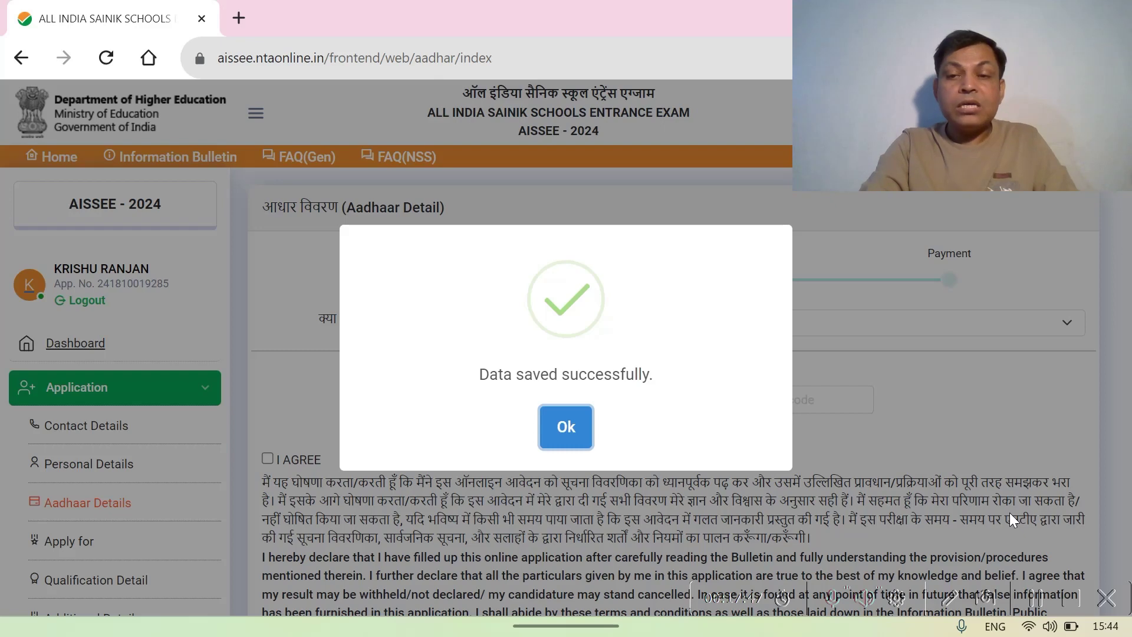
- Dismiss the confirmation and answer Yes to 'Do you have Aadhaar Number?'
left_click(563, 435)
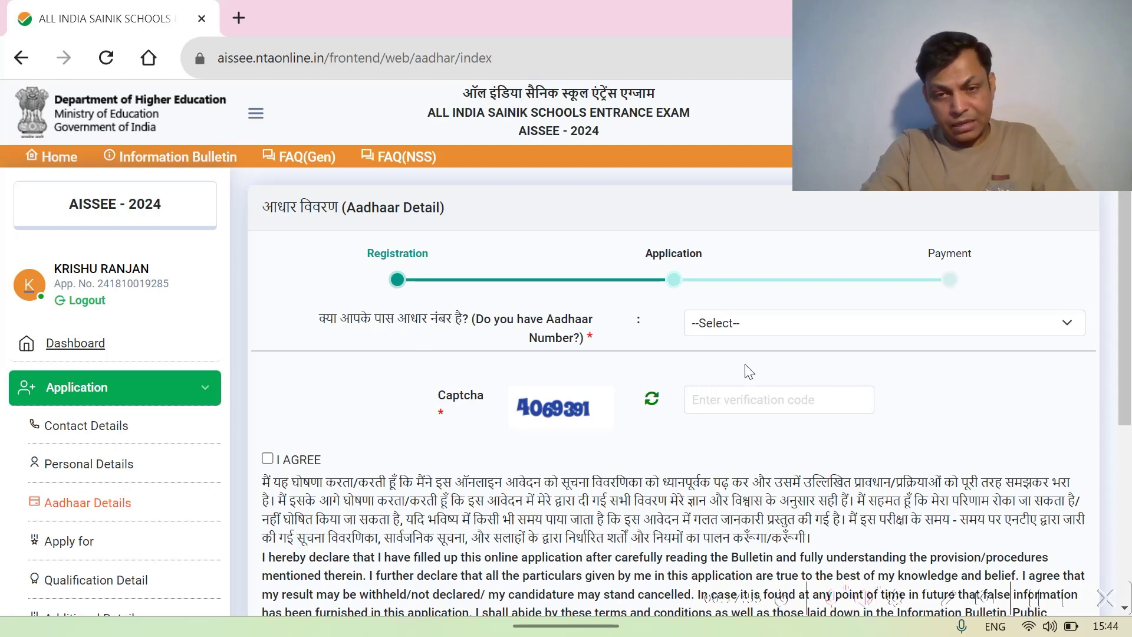
scroll(770, 373, "down", 1)
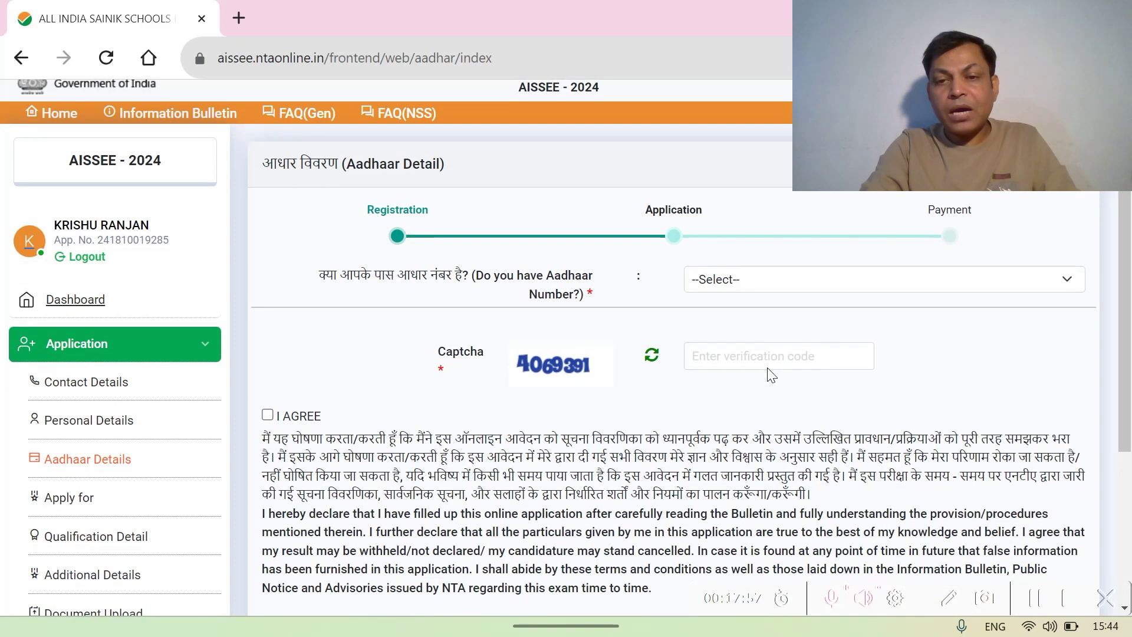
left_click(1071, 282)
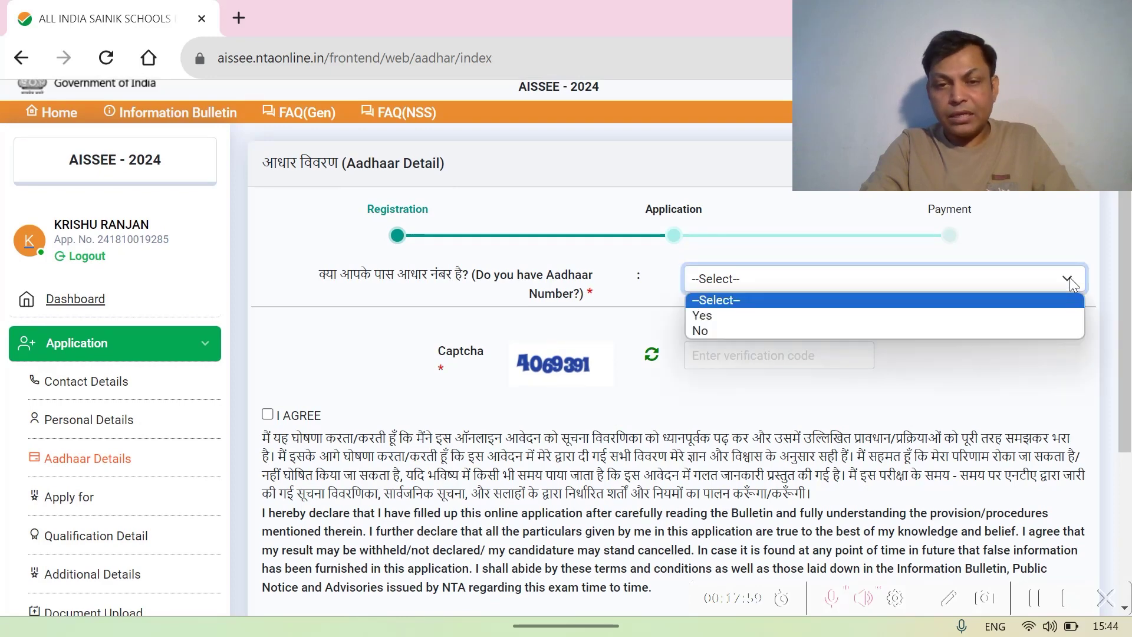
left_click(739, 317)
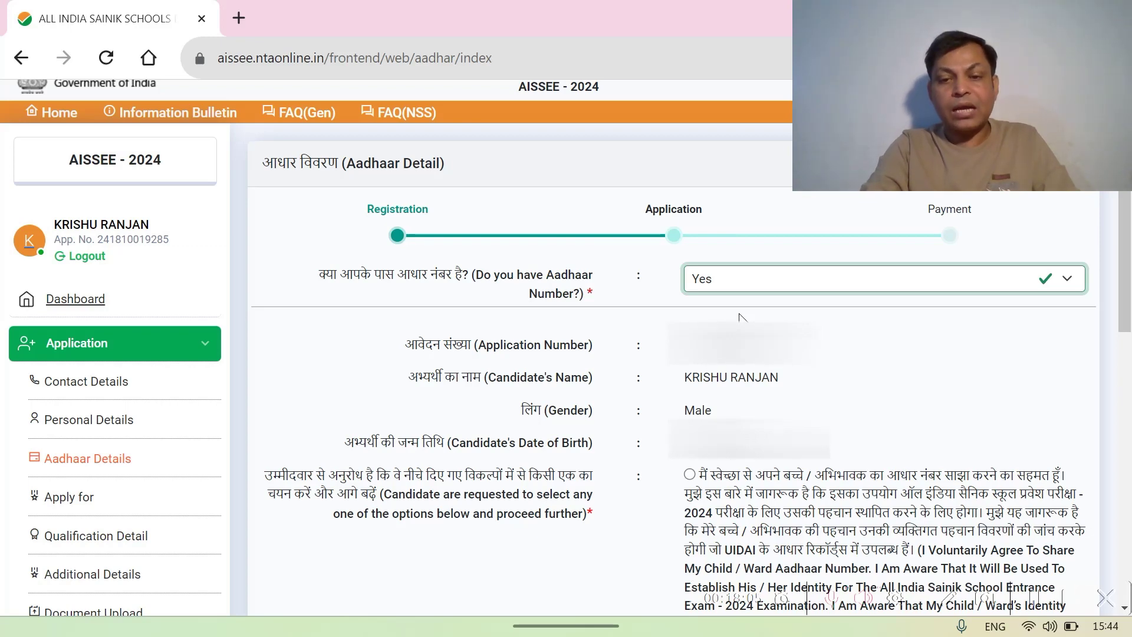
- Select 'I Am Not Willing To Share My Aadhaar Number.'
scroll(741, 319, "down", 3)
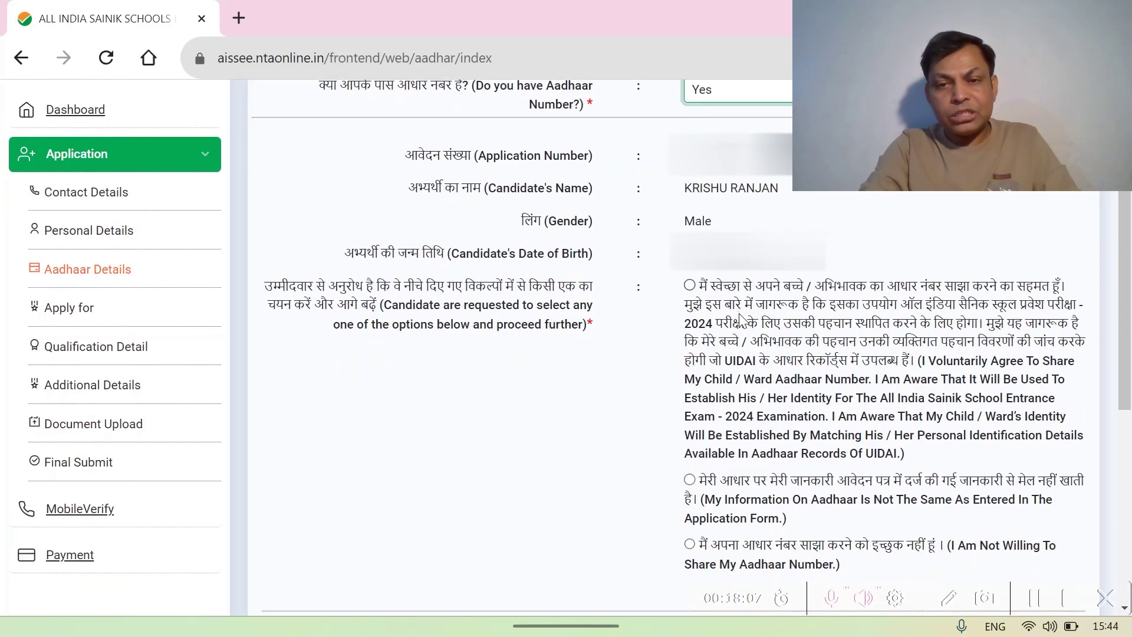
scroll(741, 318, "down", 1)
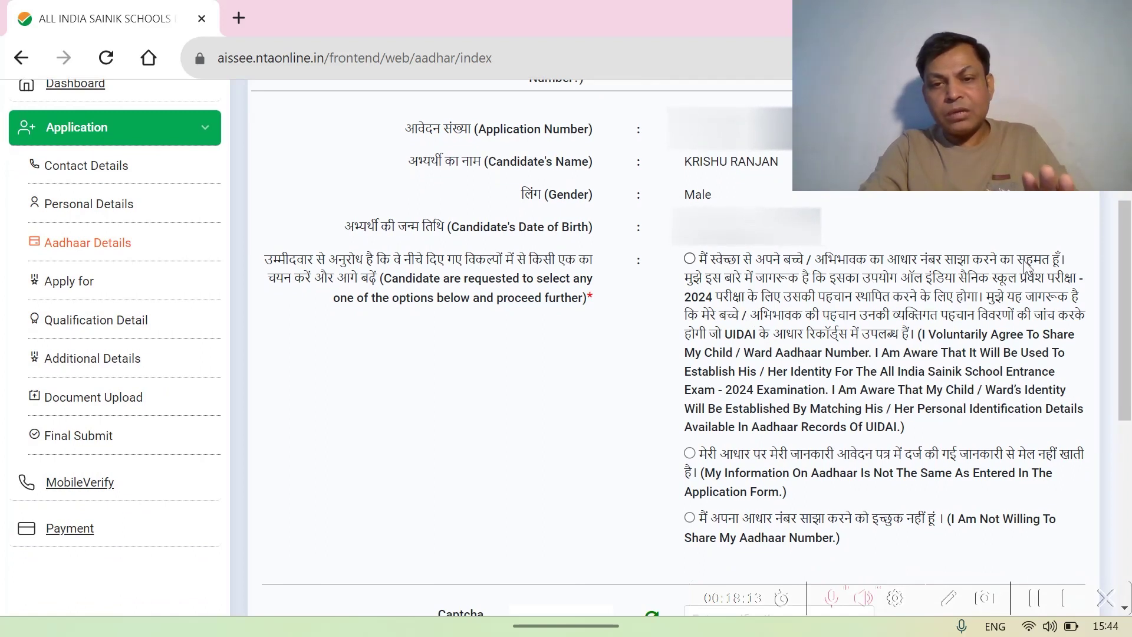
scroll(1012, 280, "down", 3)
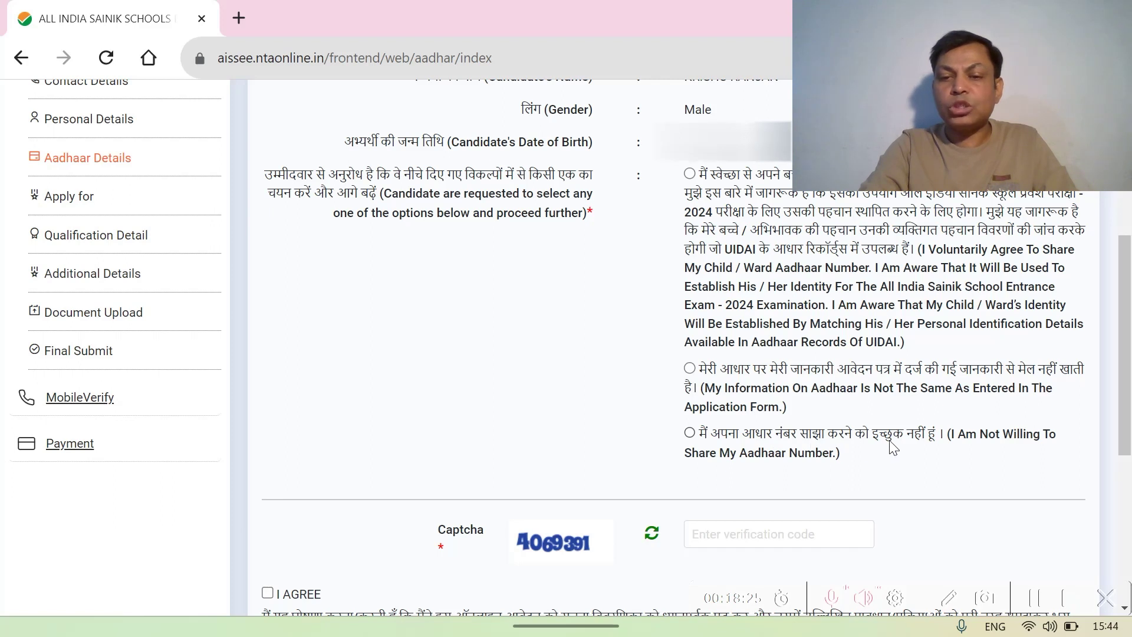
left_click(690, 436)
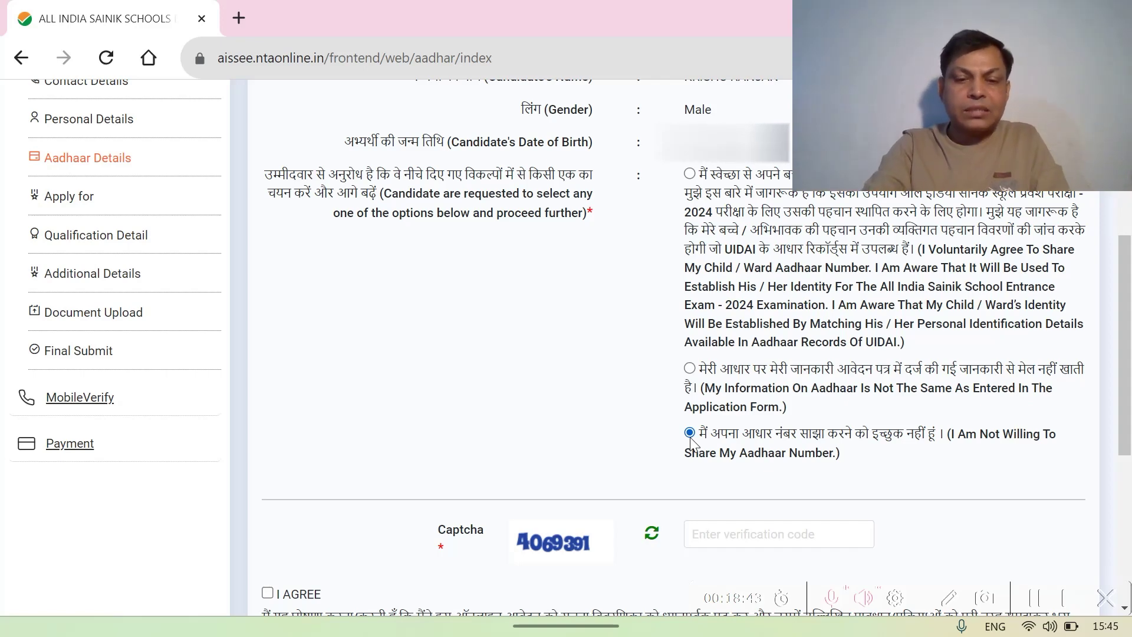
scroll(691, 441, "down", 2)
- Enter the captcha code, tick I AGREE, and save the Aadhaar details with Save & Next
left_click(692, 443)
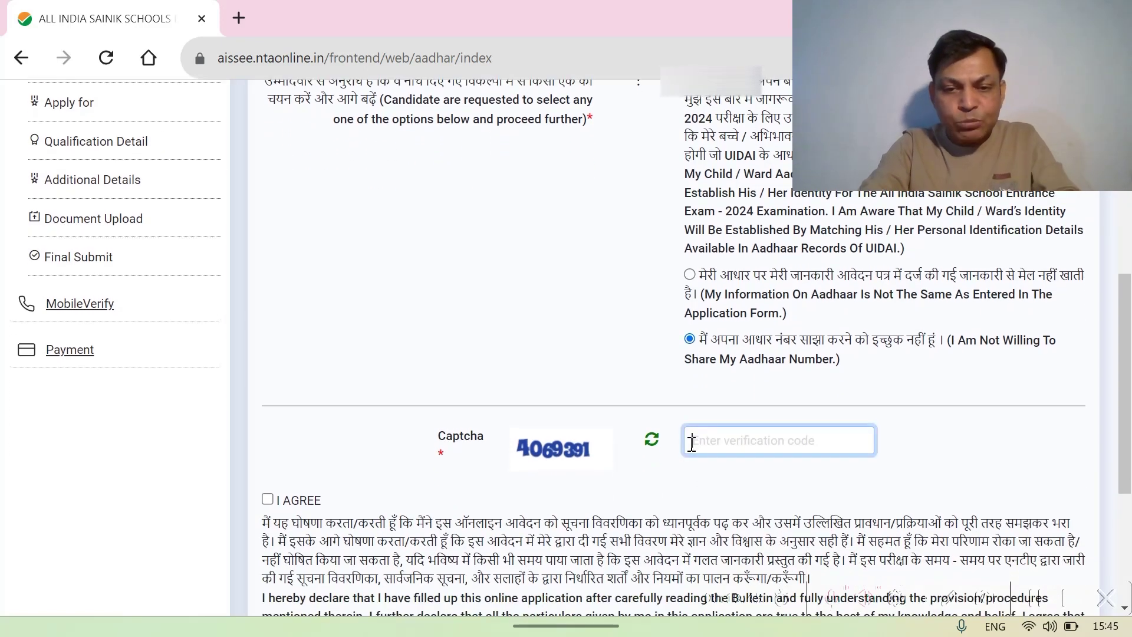
type("4069")
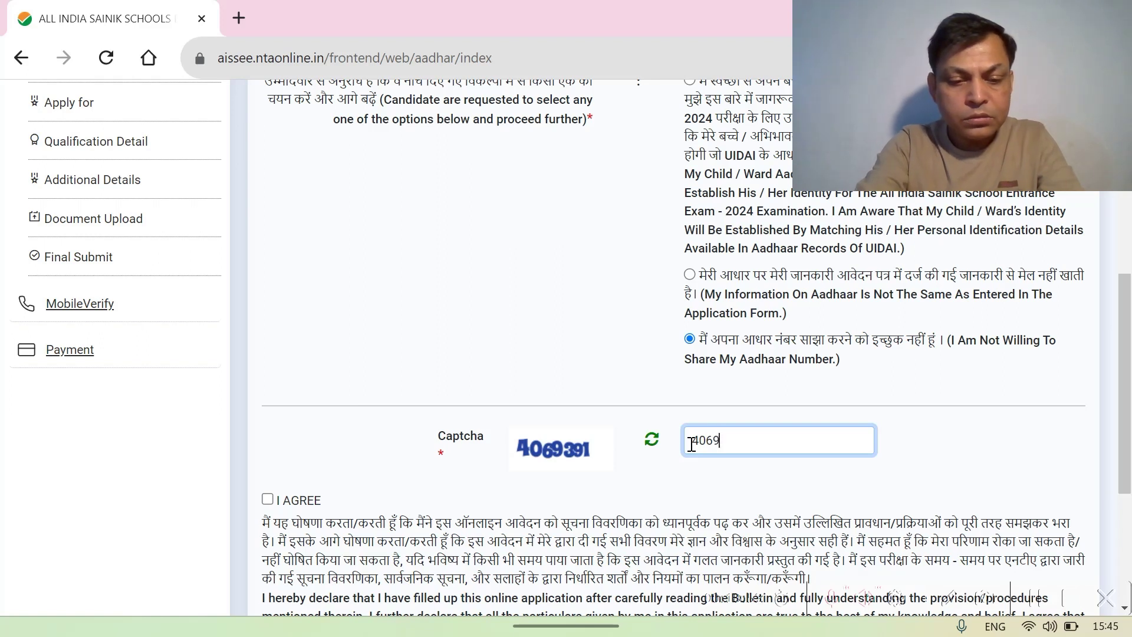
type("1")
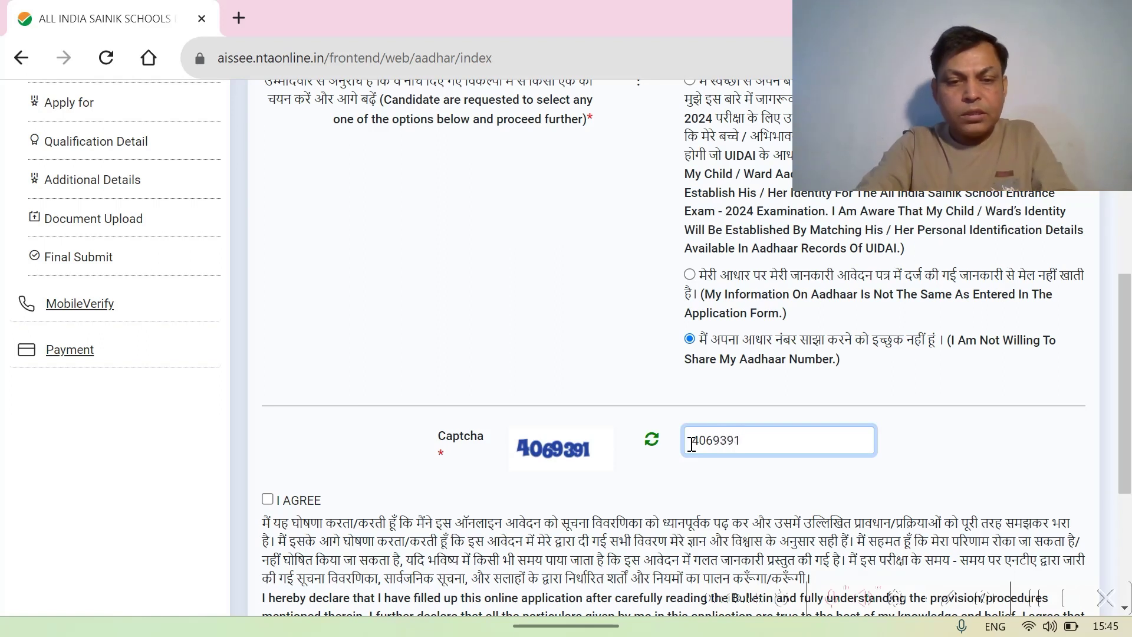
left_click(268, 500)
scroll(586, 503, "down", 4)
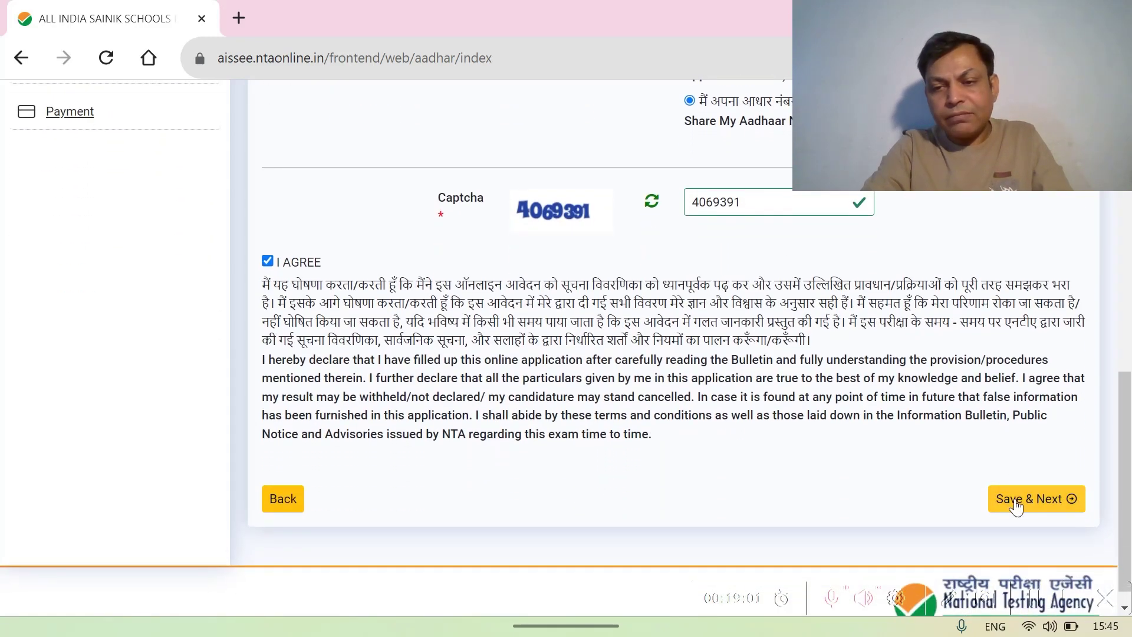
left_click(1016, 506)
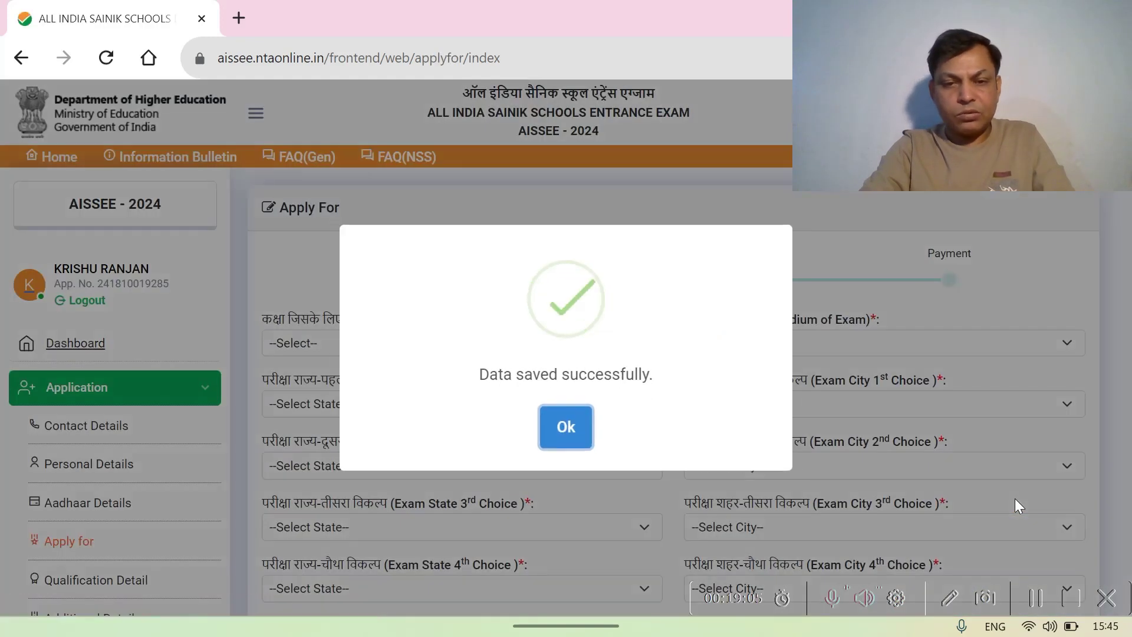
- Dismiss the save confirmation, then pick Class VI and ENGLISH in the Class and Medium dropdowns
left_click(562, 437)
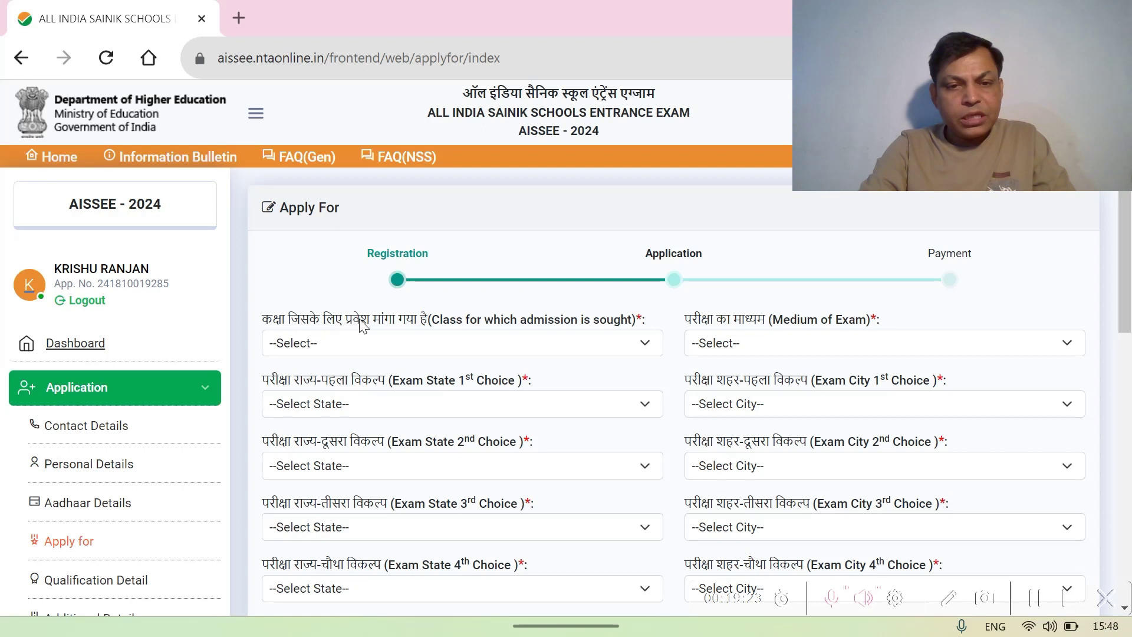
left_click(645, 346)
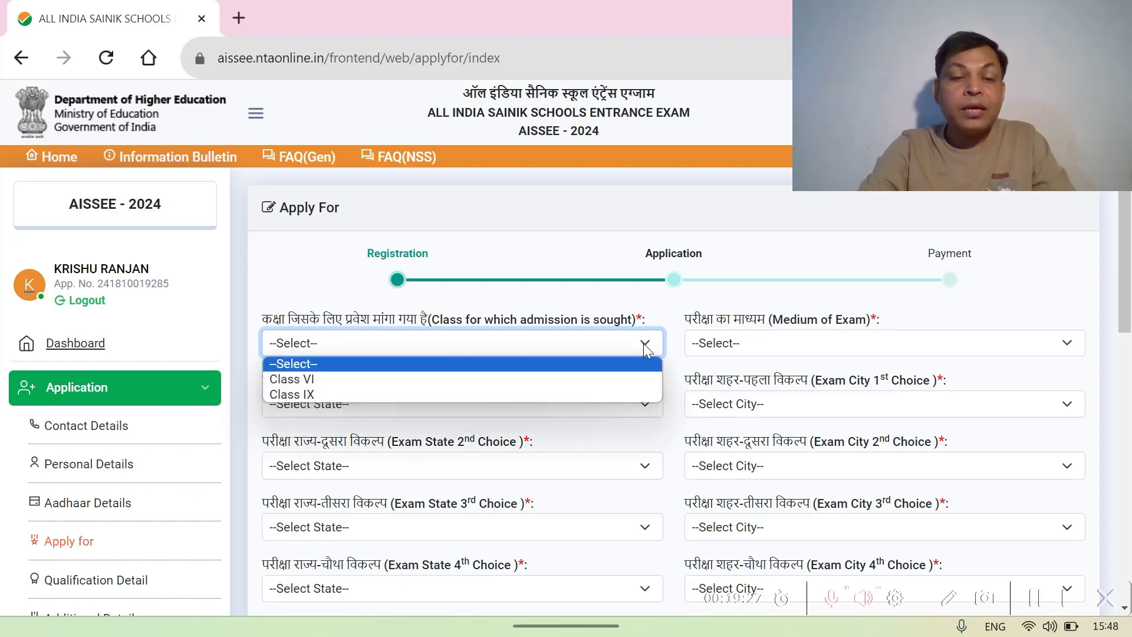
left_click(351, 381)
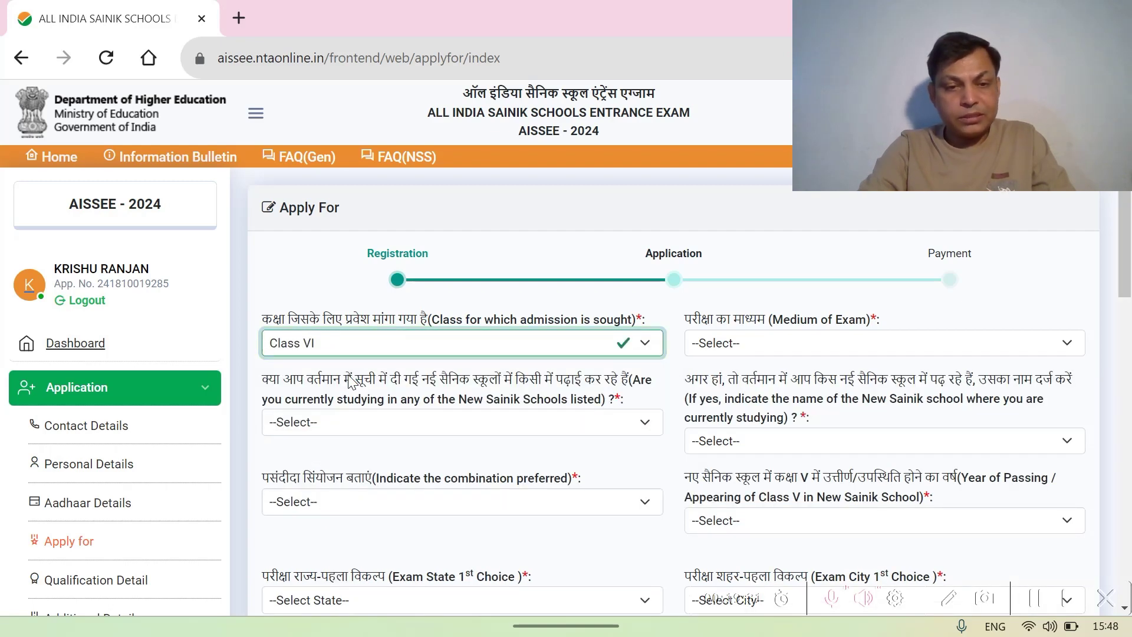
scroll(351, 380, "down", 1)
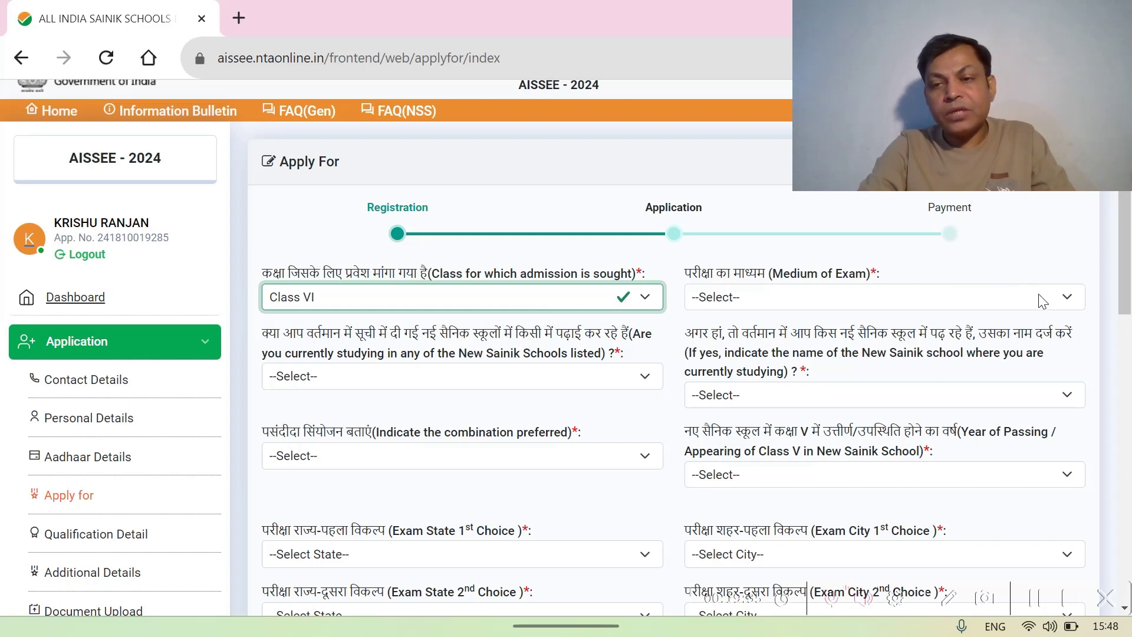
left_click(1070, 301)
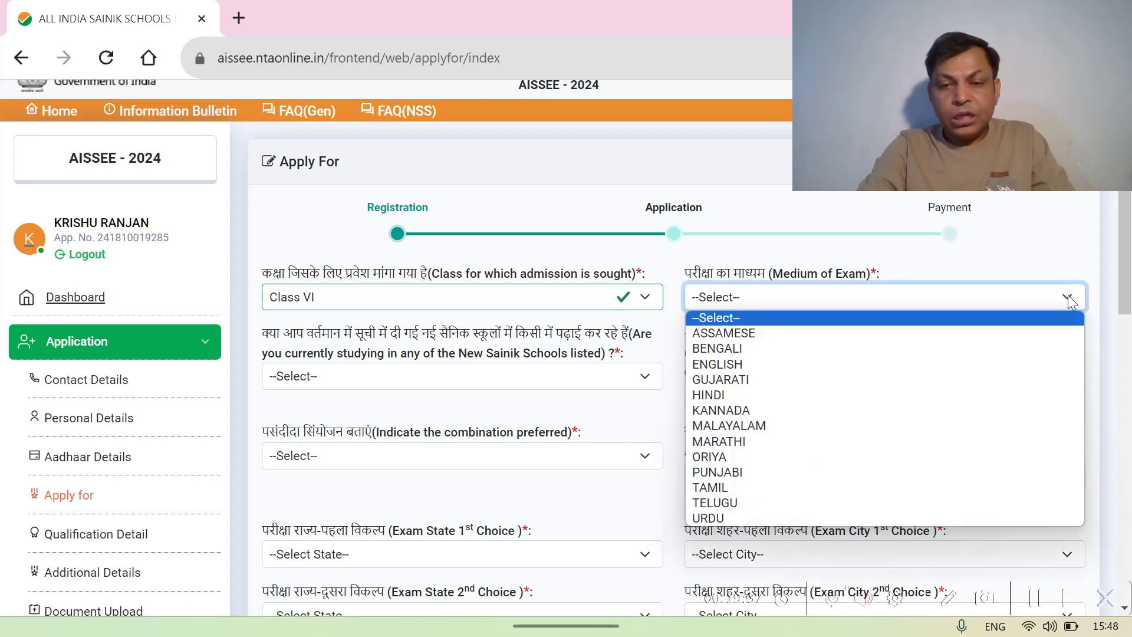
left_click(734, 363)
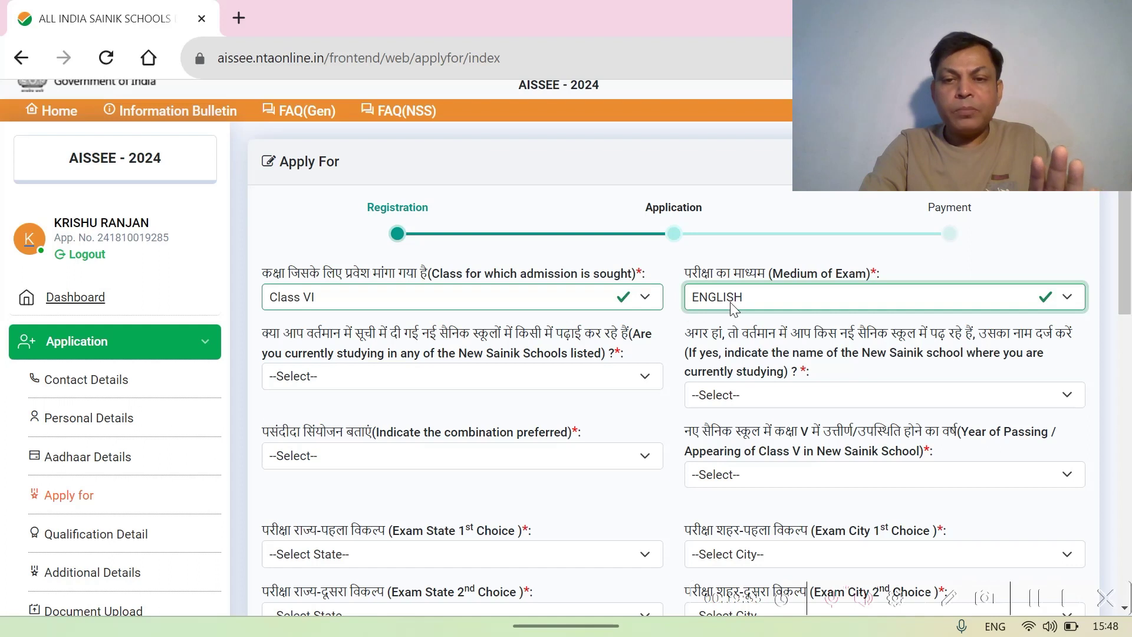
scroll(594, 390, "down", 1)
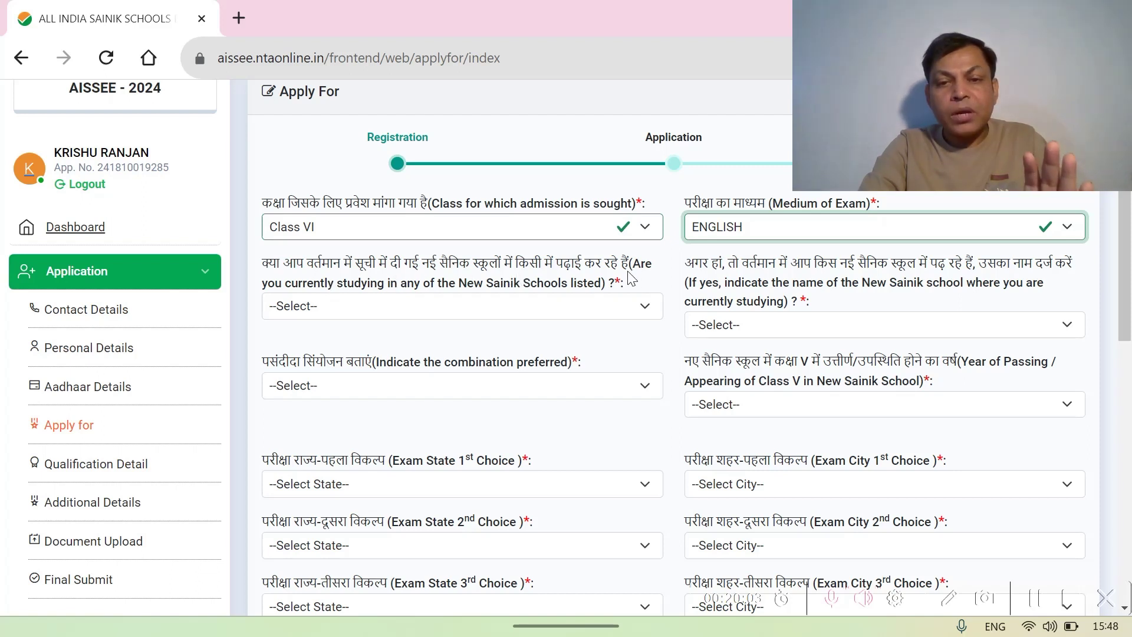
- Answer NO to currently studying in a New Sainik School and set the school name to Not Applicable
left_click(648, 306)
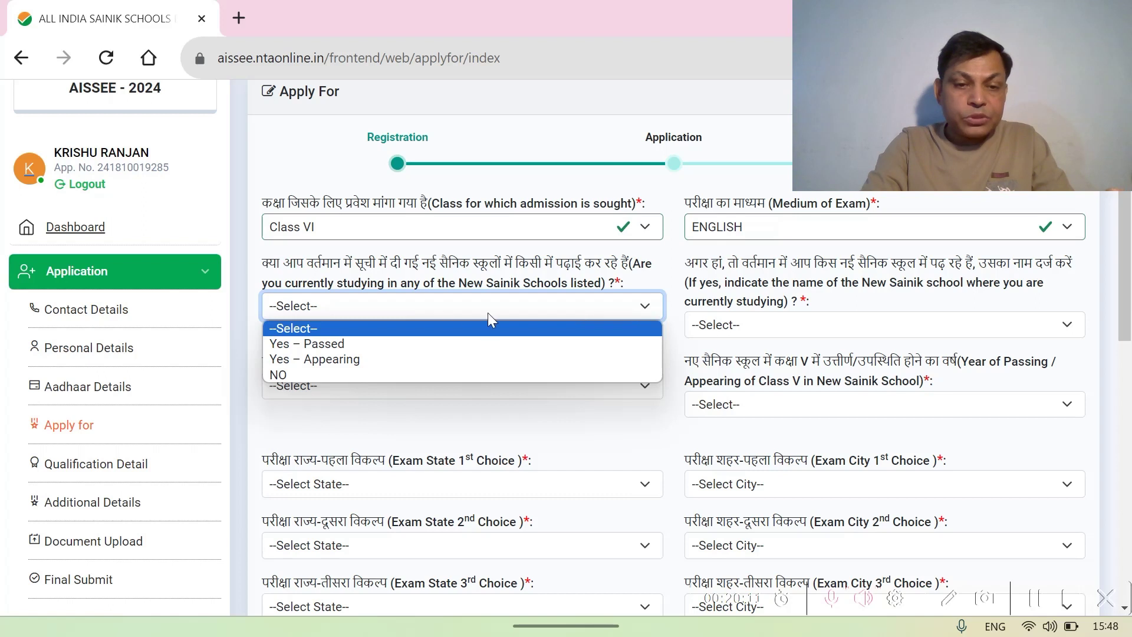
left_click(289, 374)
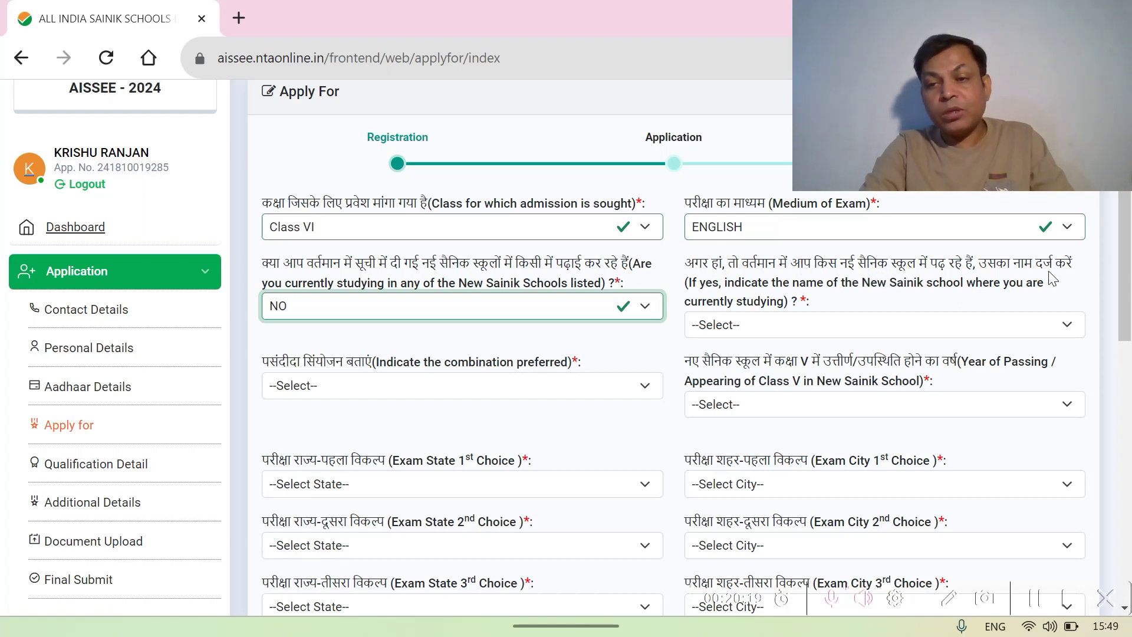
left_click(1065, 326)
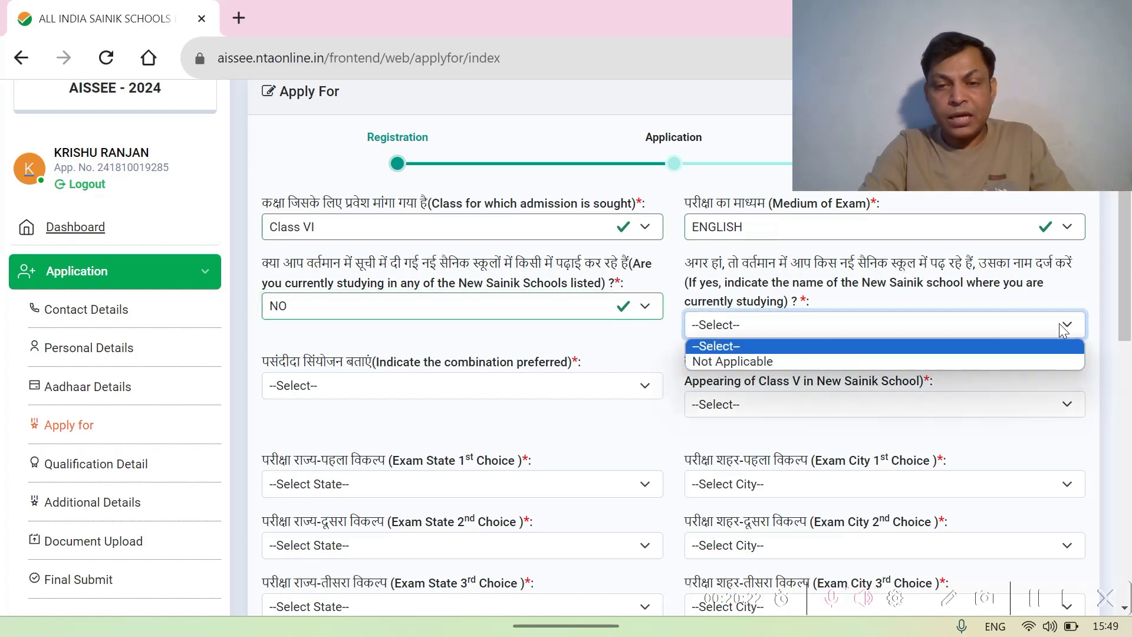
left_click(780, 362)
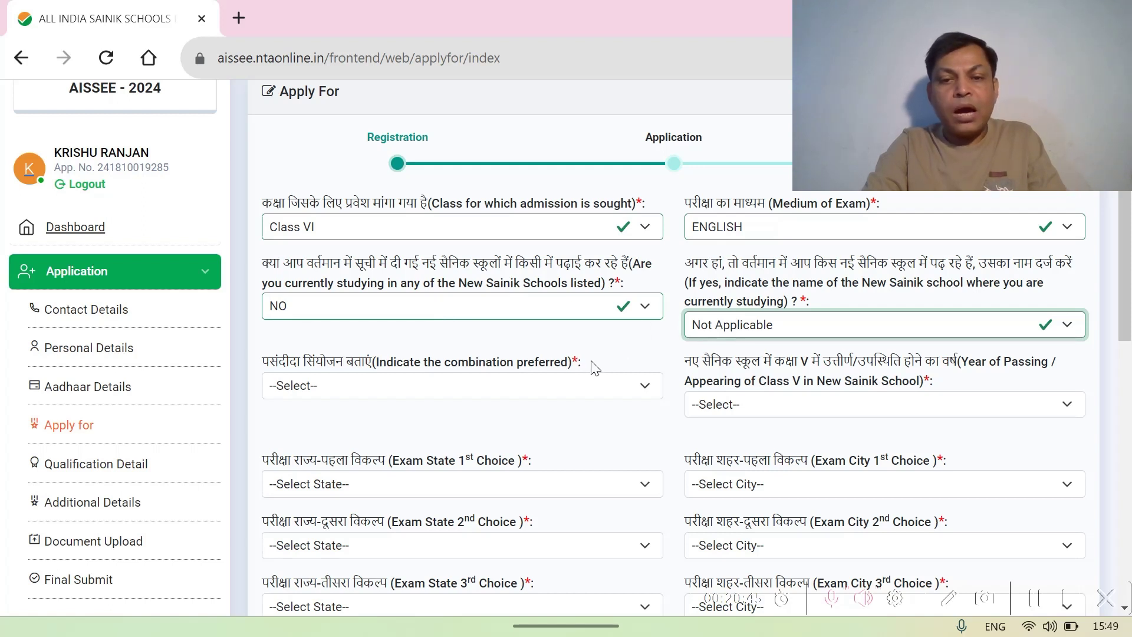
scroll(594, 367, "down", 2)
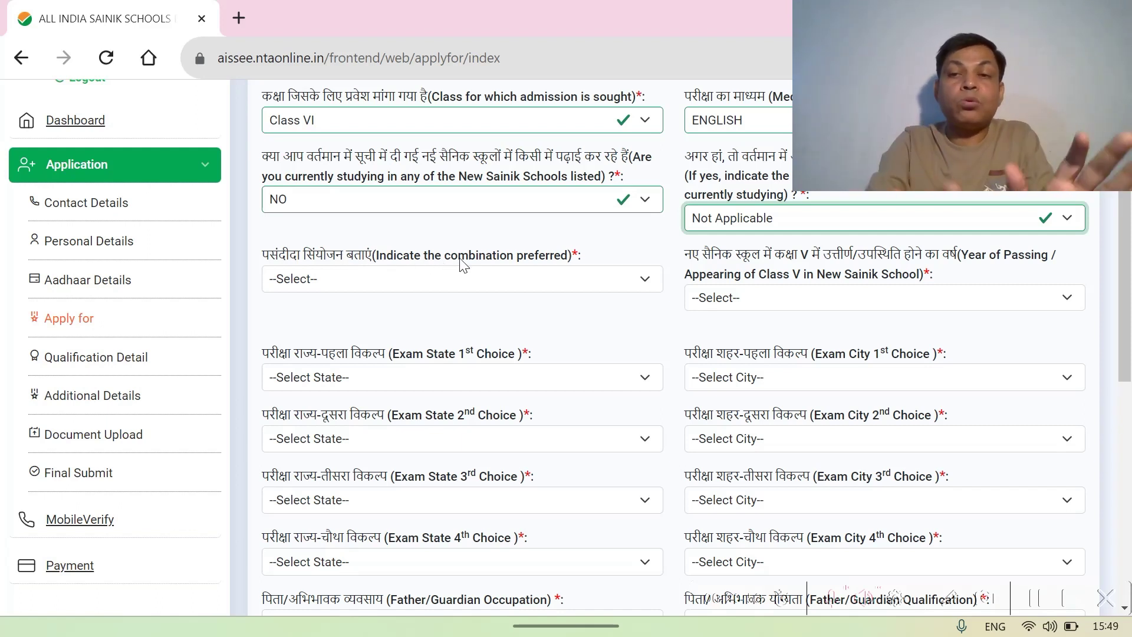
- Set the preferred combination to Sainik Schools + New Sainik Schools 40% route and the Class V year to Not Applicable
left_click(644, 280)
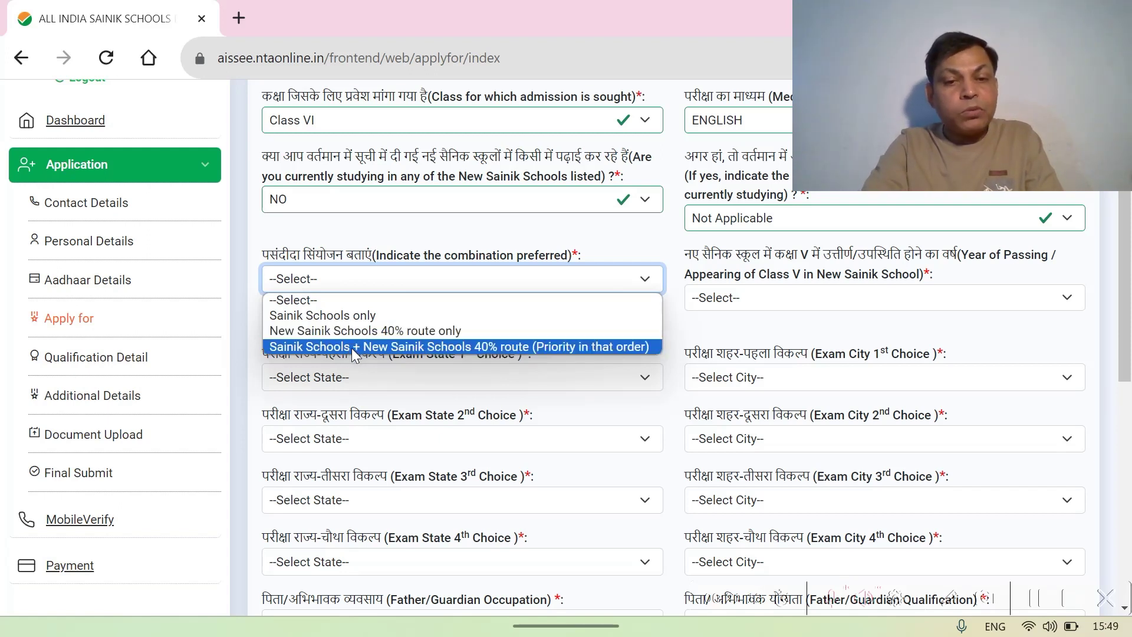
left_click(450, 347)
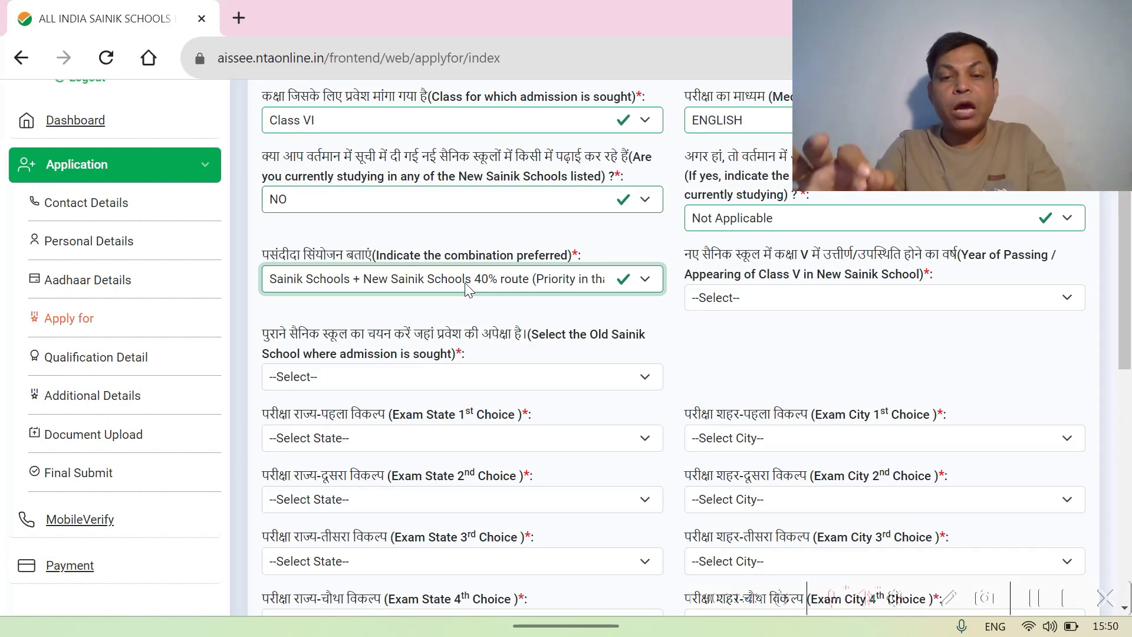
left_click(651, 282)
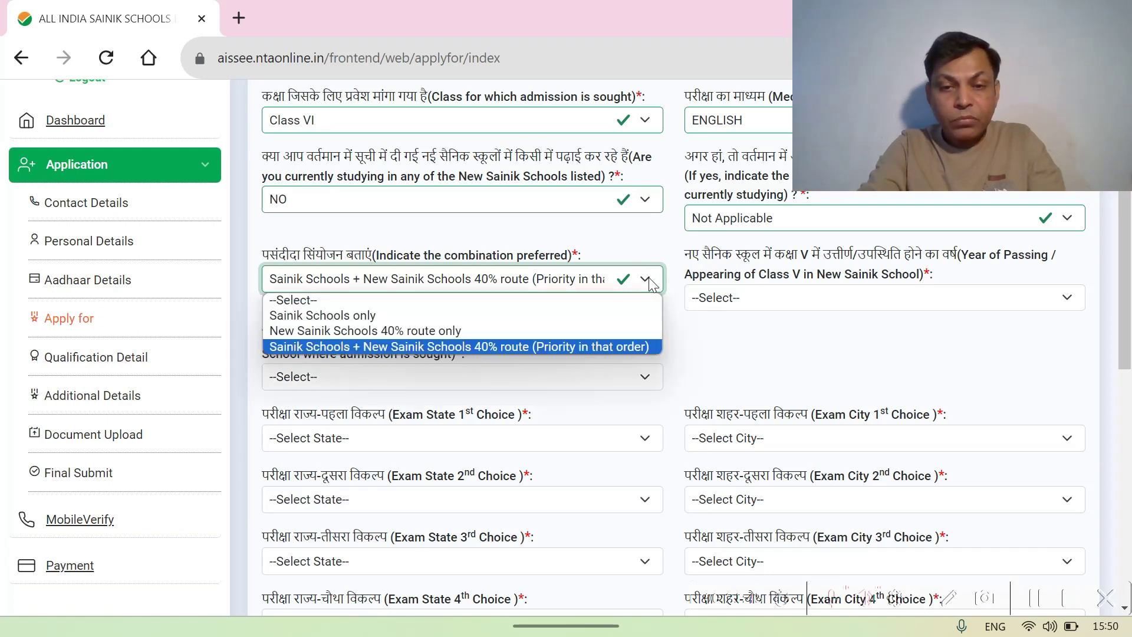
left_click(651, 283)
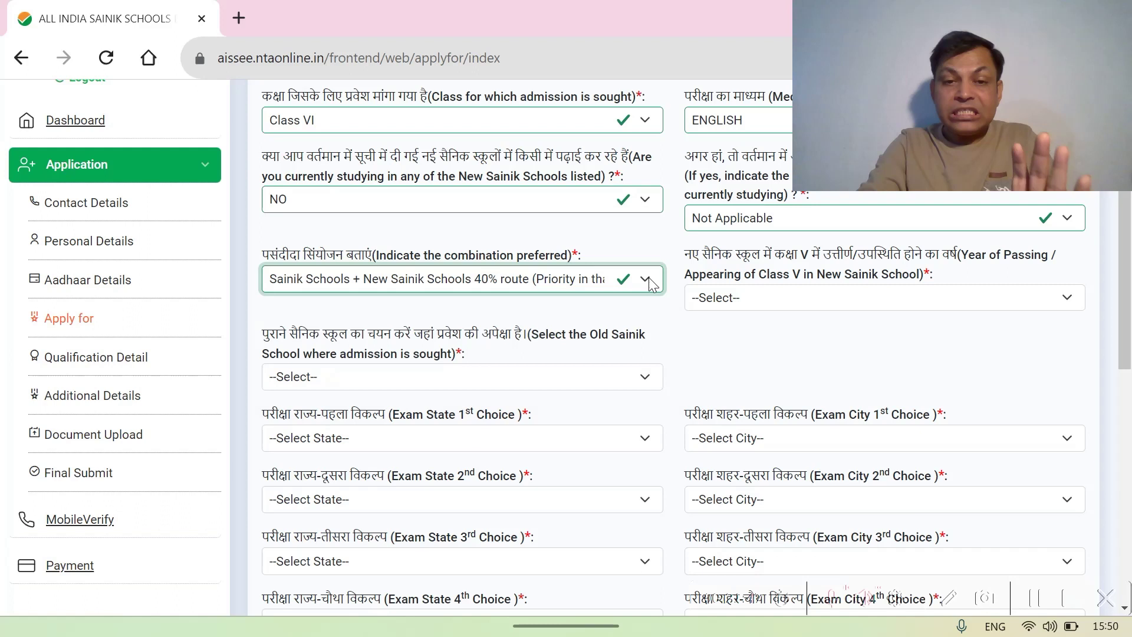
left_click(646, 284)
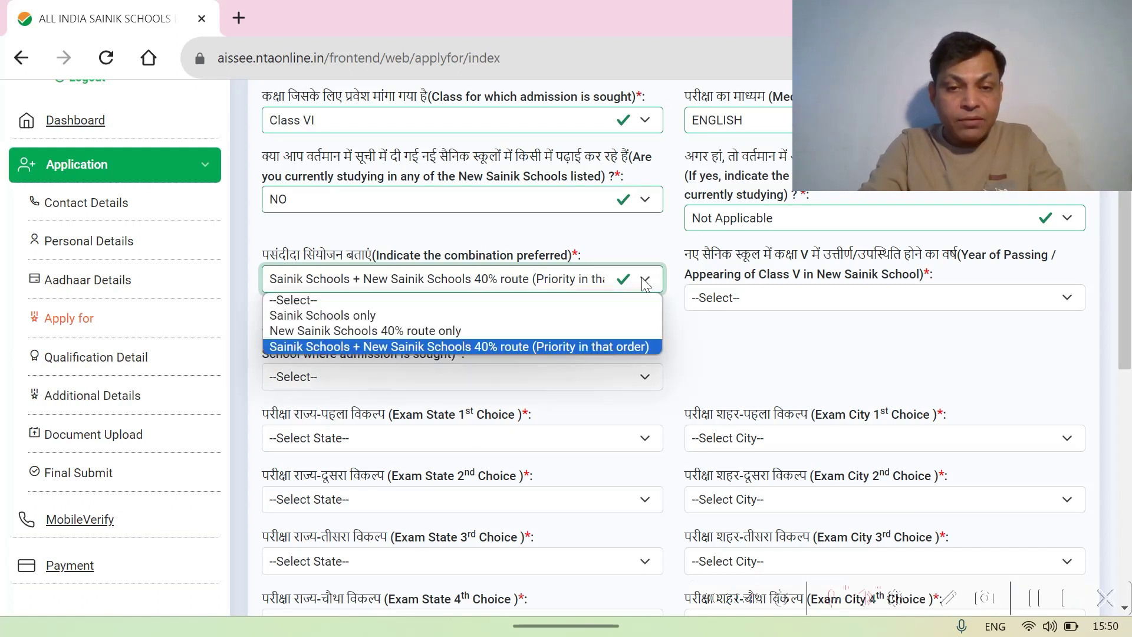
left_click(607, 348)
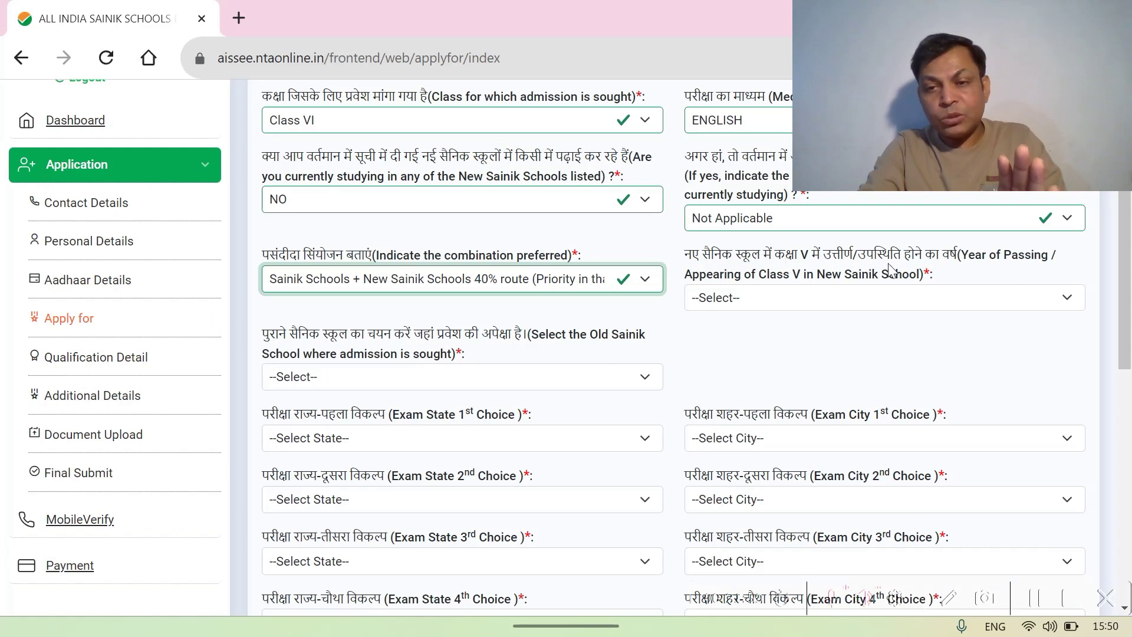
left_click(1067, 298)
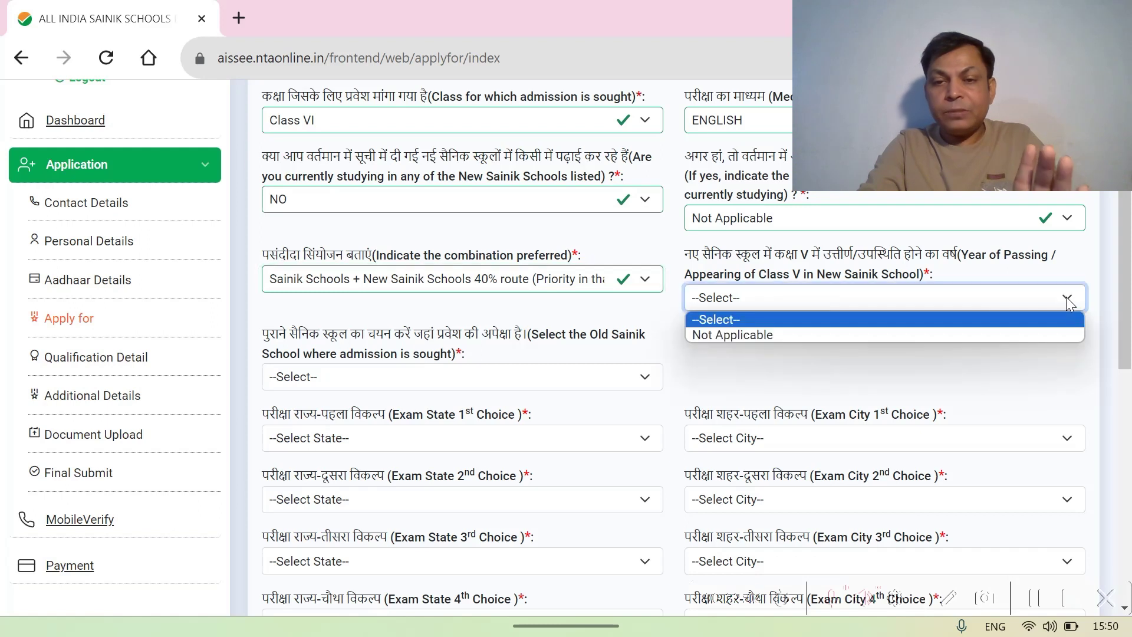
left_click(820, 335)
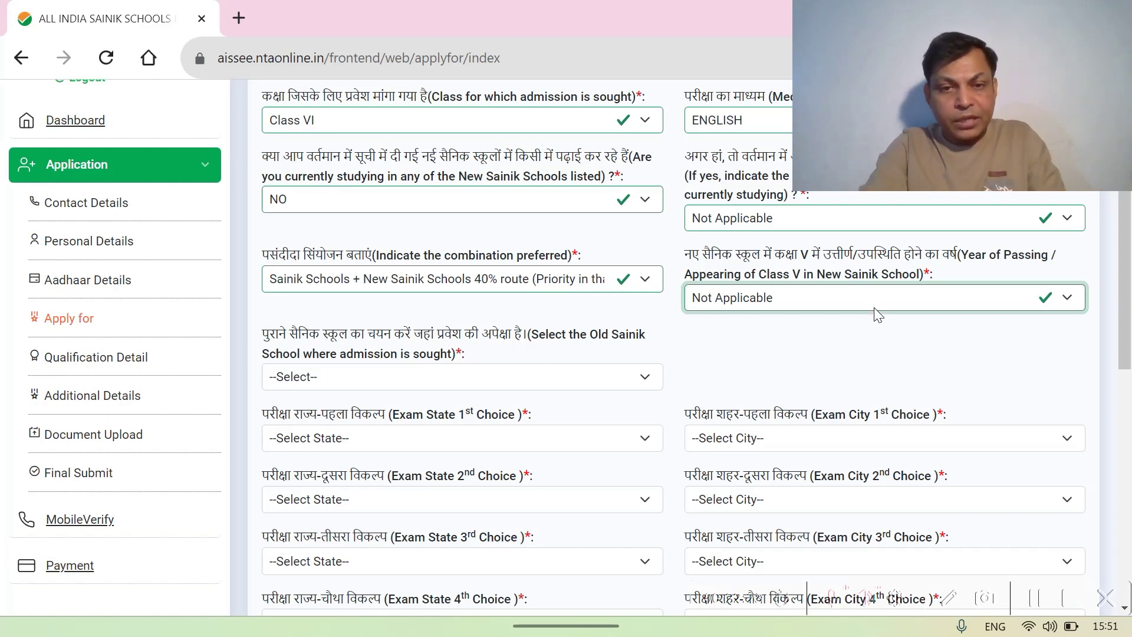
- Select 'Sainik School, Nalanda, Bihar' from the Old Sainik School list
left_click(750, 351)
scroll(750, 352, "down", 2)
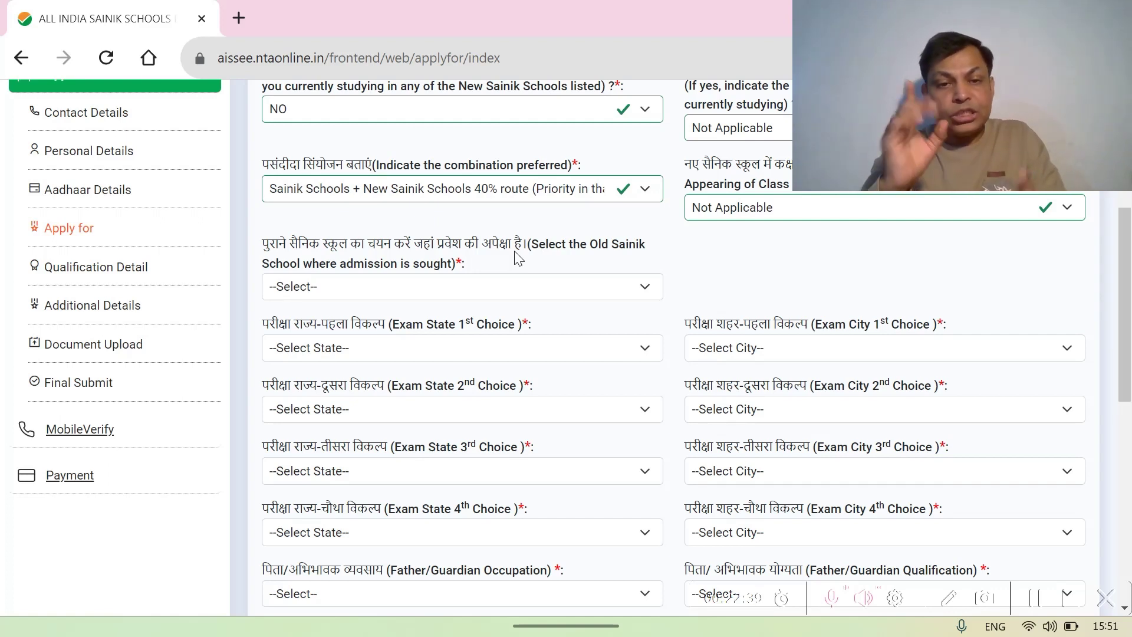
left_click(642, 290)
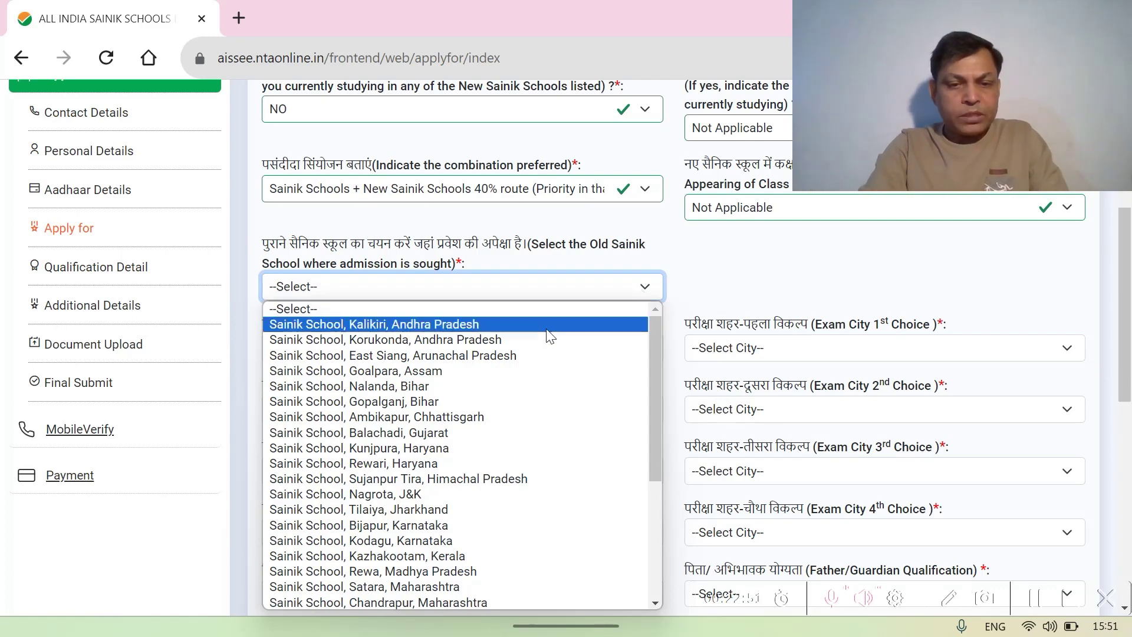
left_click(391, 386)
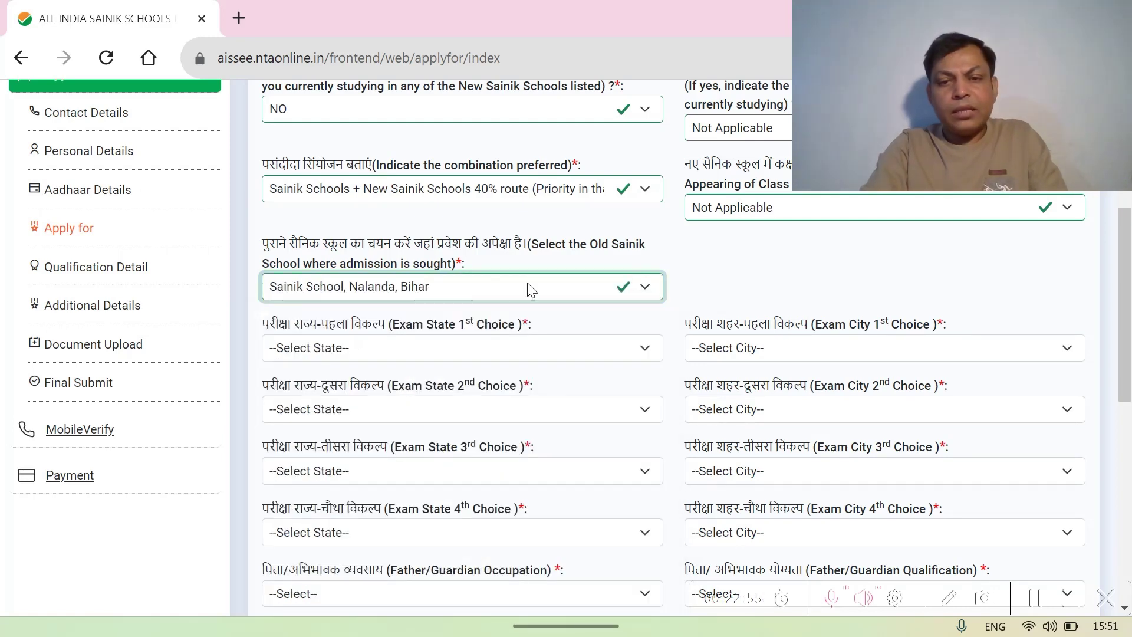
left_click(725, 267)
scroll(726, 267, "down", 1)
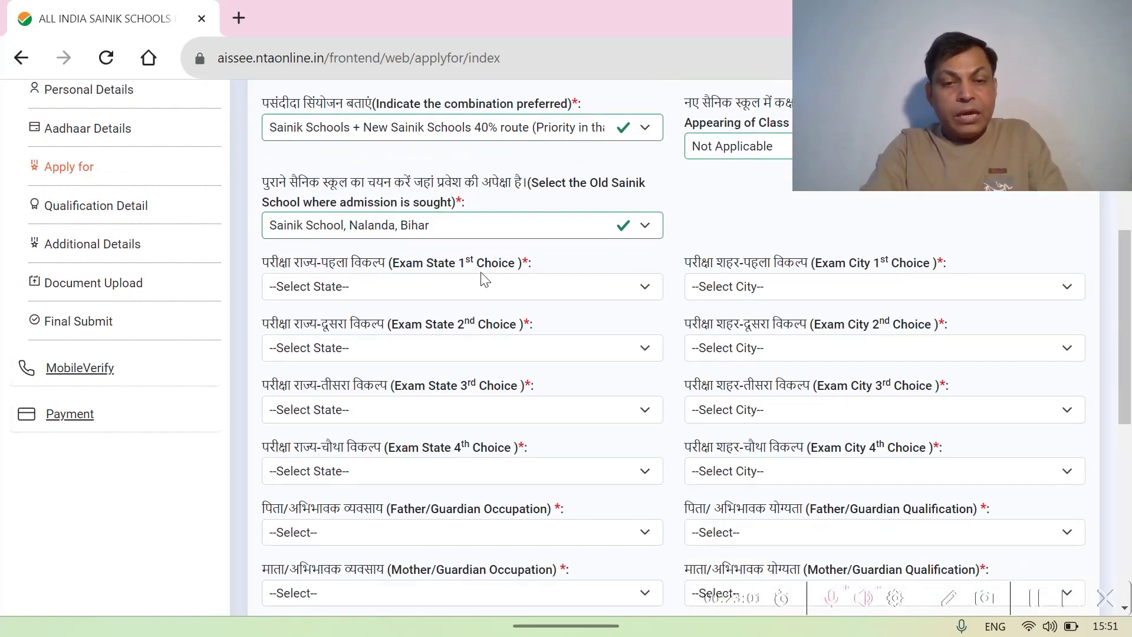
left_click(644, 288)
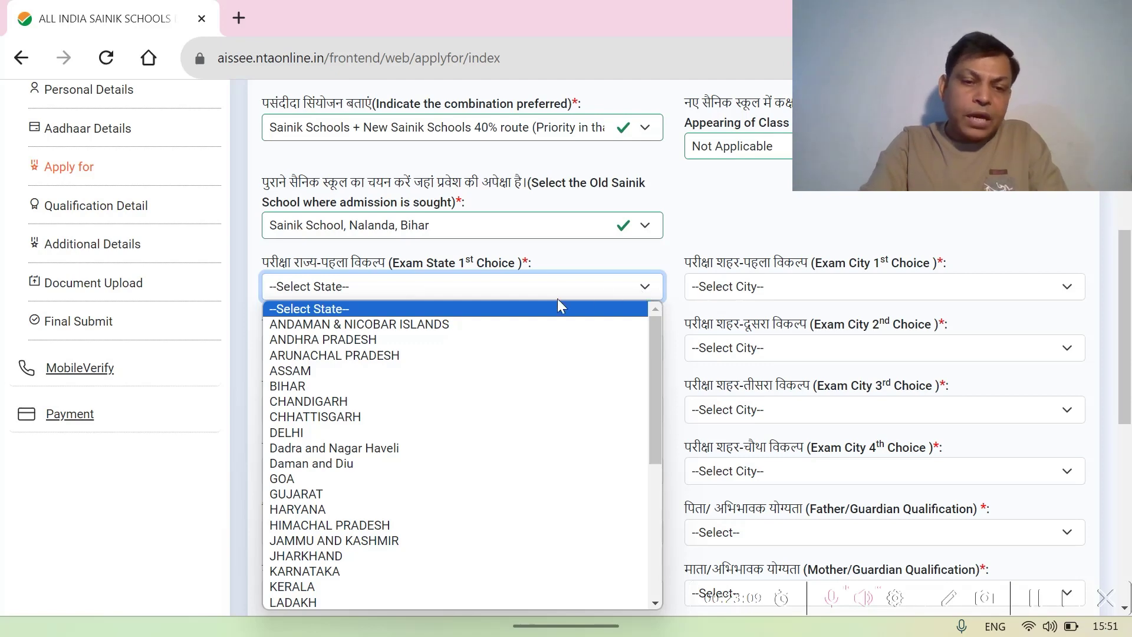
- Choose BIHAR for the 1st, 2nd, 3rd and 4th exam state choices
left_click(320, 386)
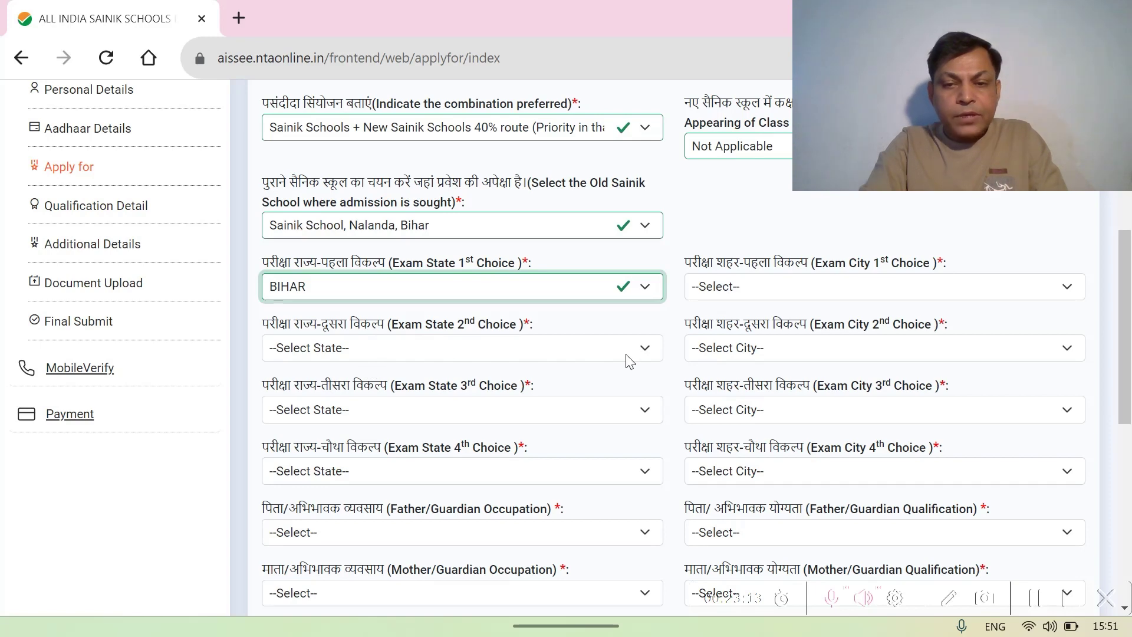
left_click(646, 352)
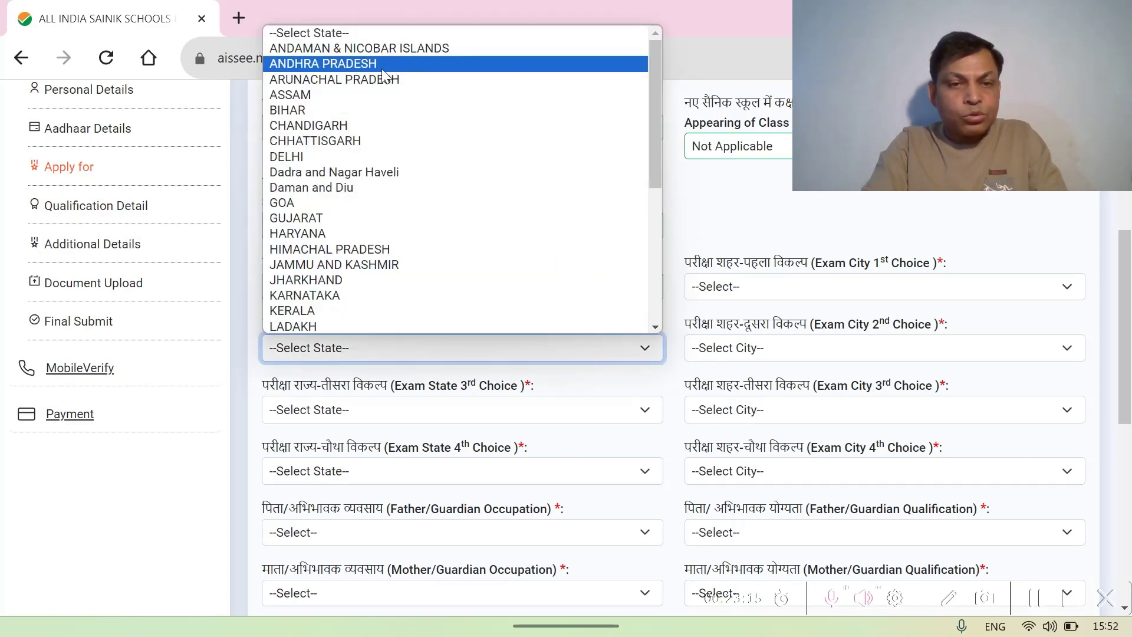
left_click(383, 110)
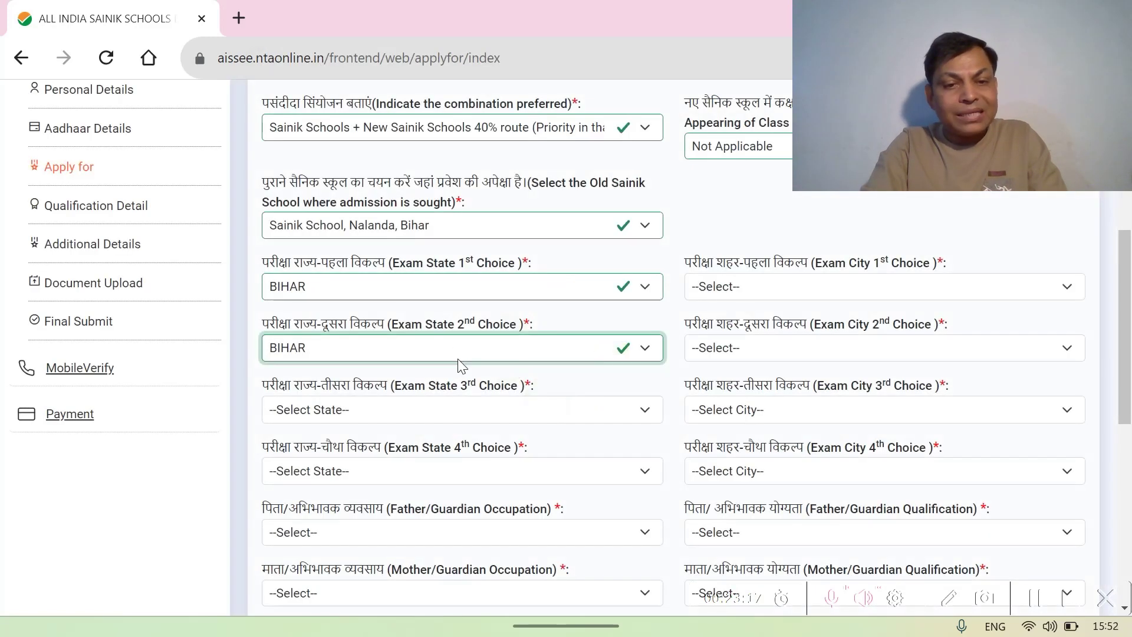
left_click(642, 413)
left_click(342, 172)
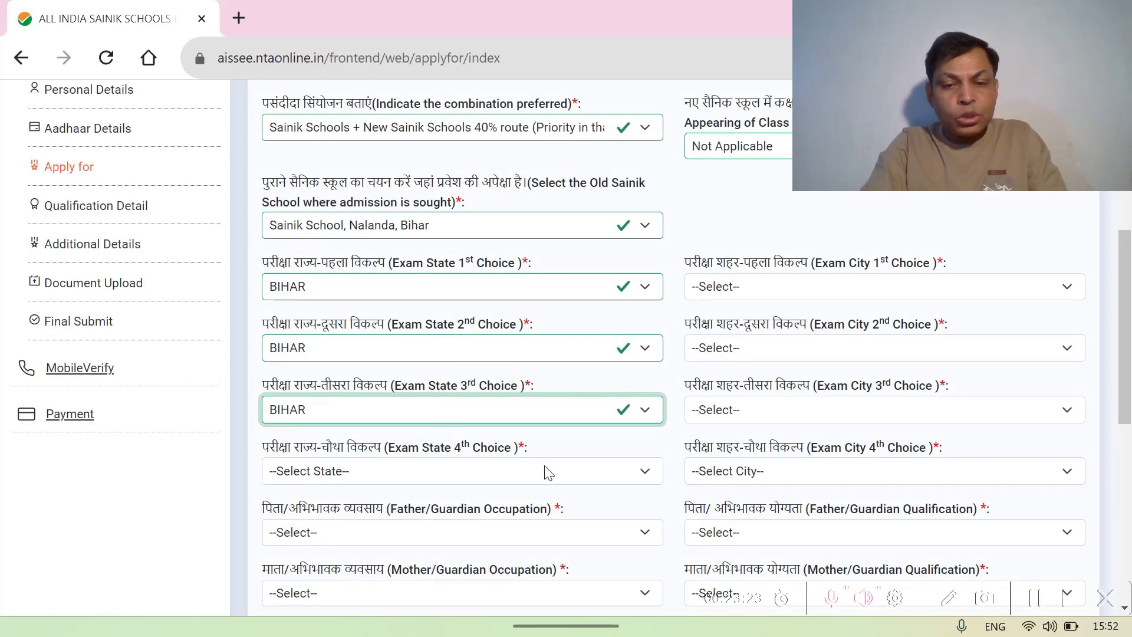
left_click(647, 470)
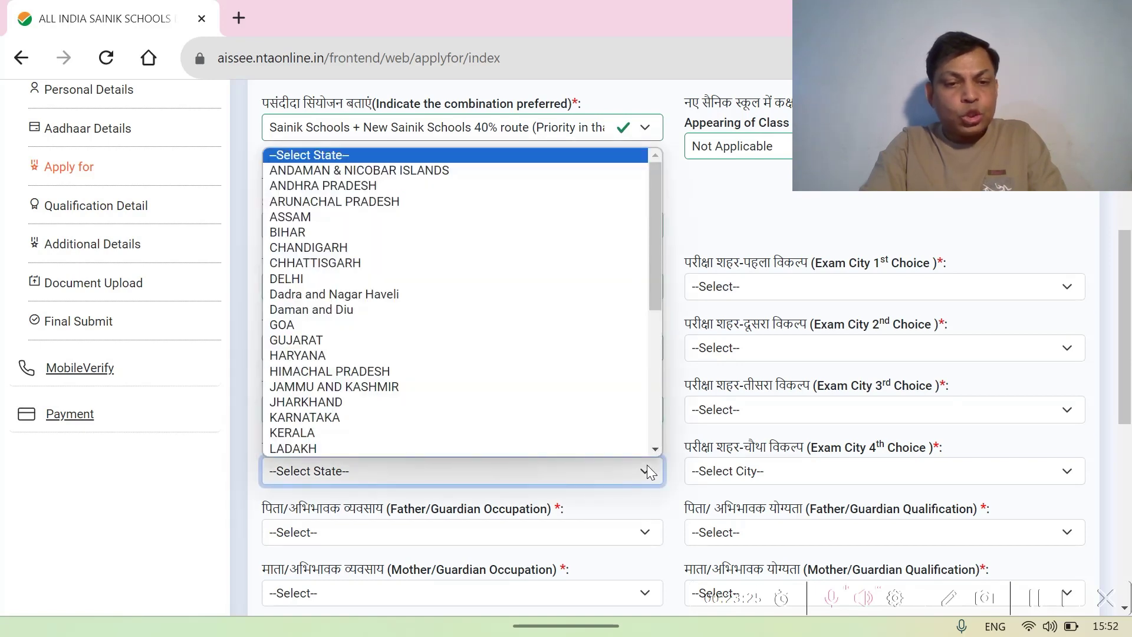
left_click(332, 232)
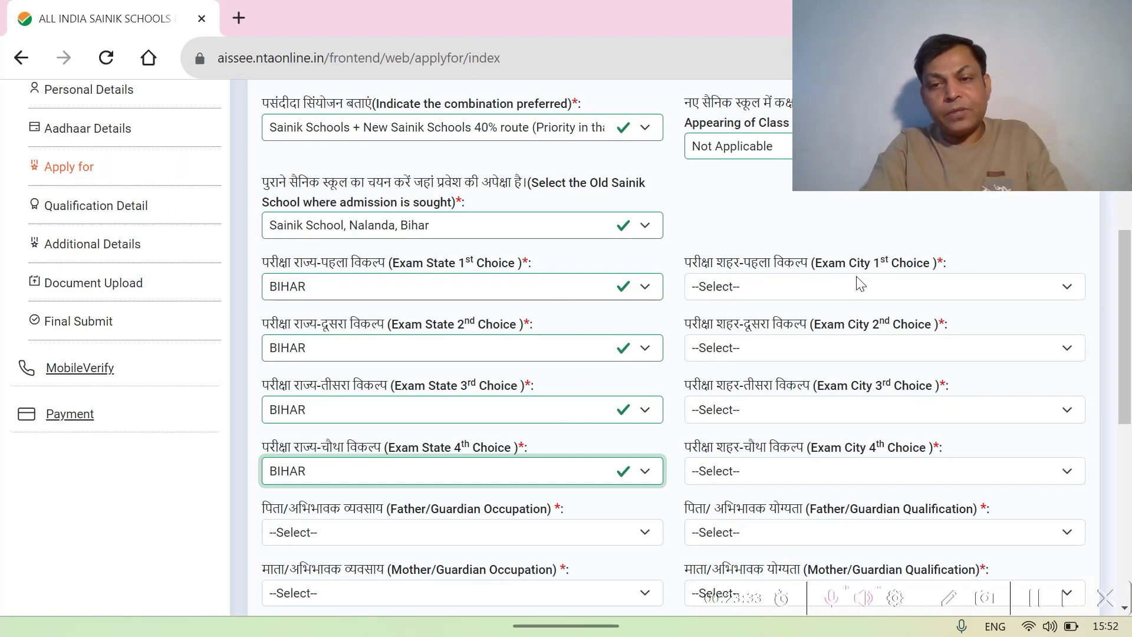
left_click(1068, 289)
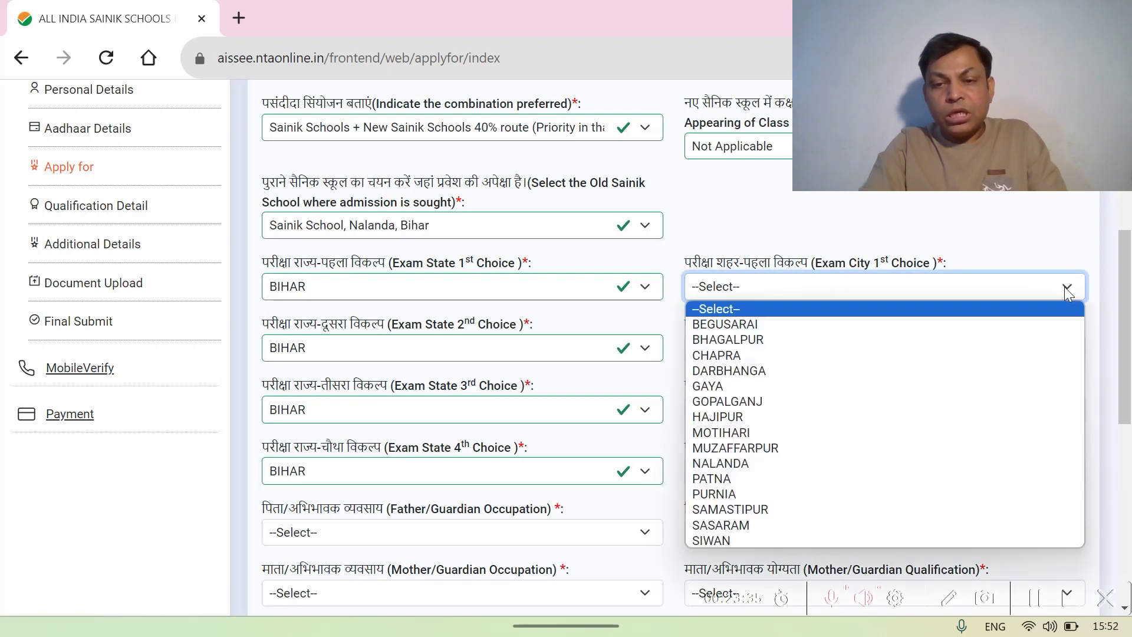
- Pick exam cities MUZAFFARPUR, PATNA, HAJIPUR and CHAPRA as choices one to four
left_click(785, 446)
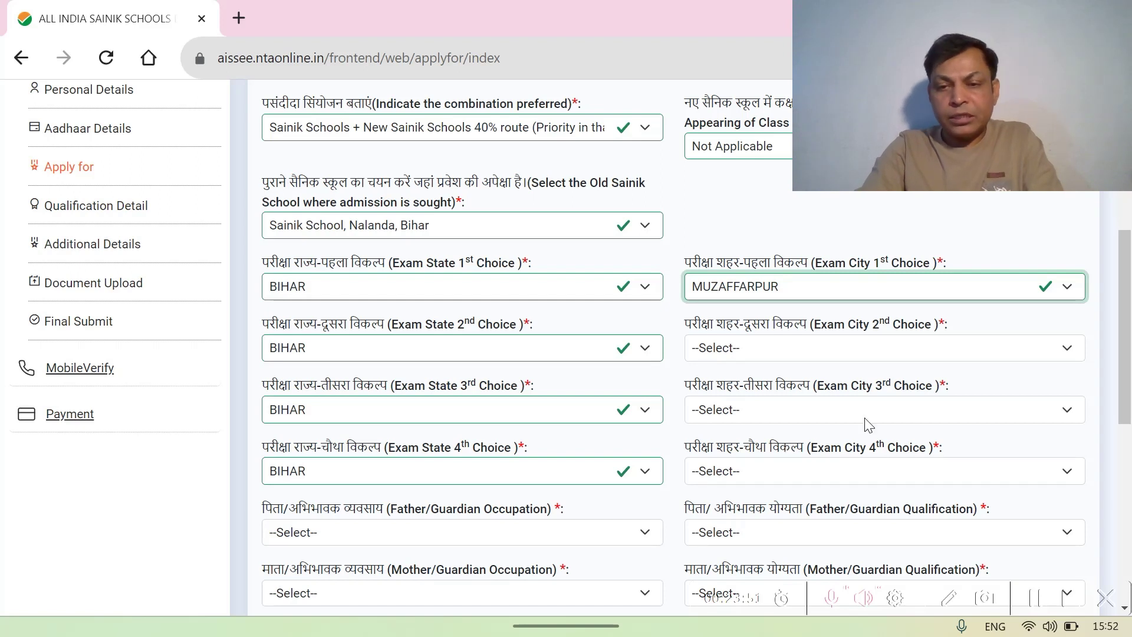
left_click(1068, 349)
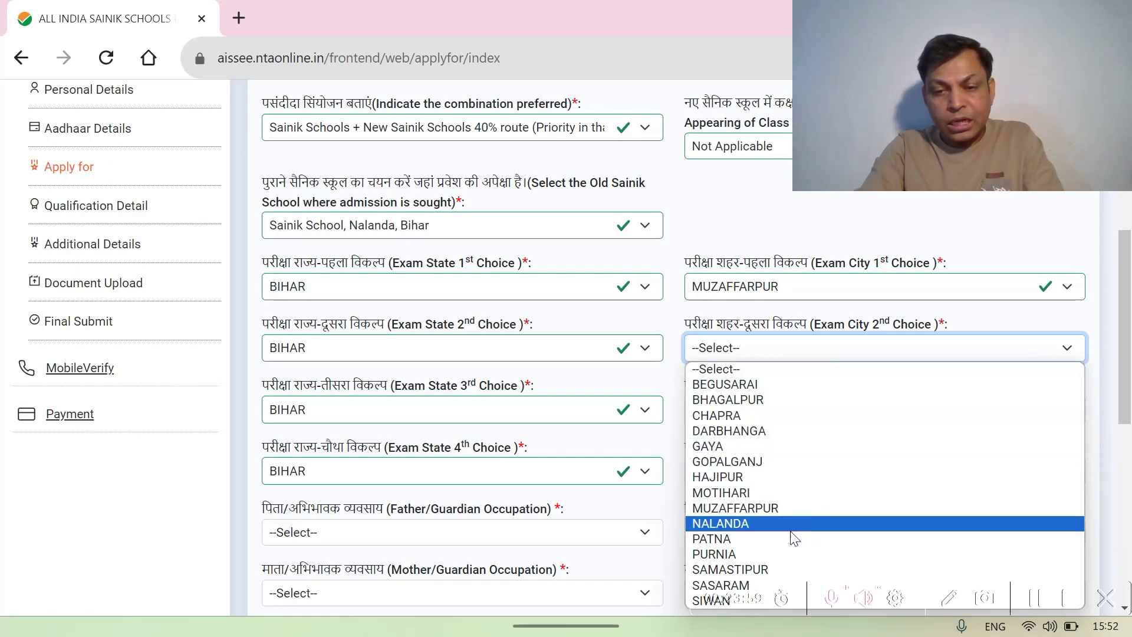
left_click(753, 540)
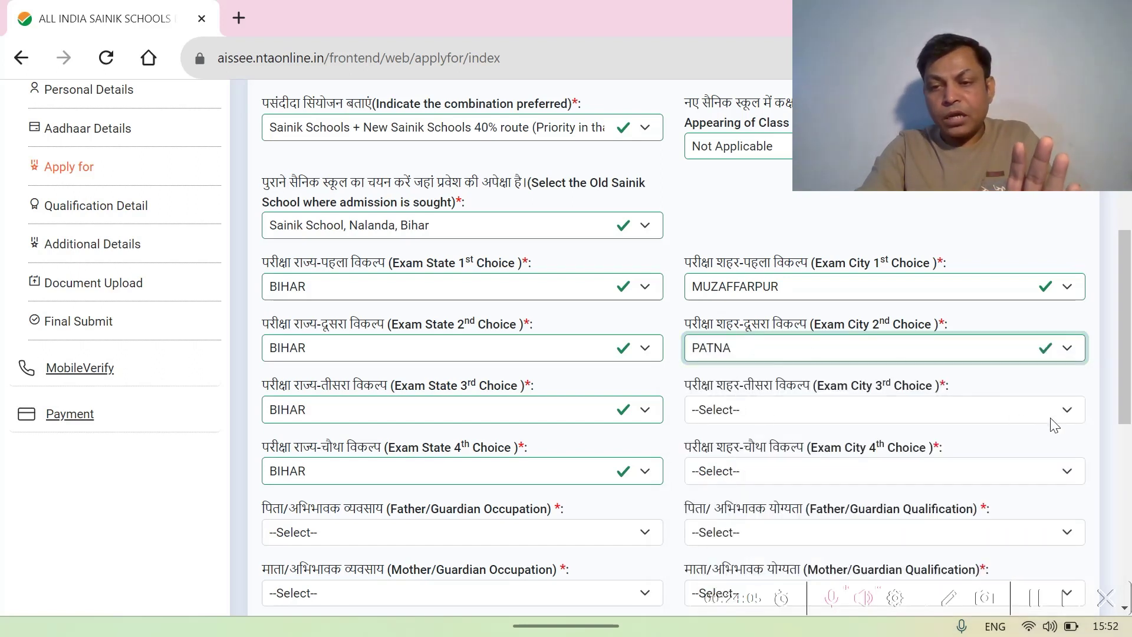
left_click(1067, 415)
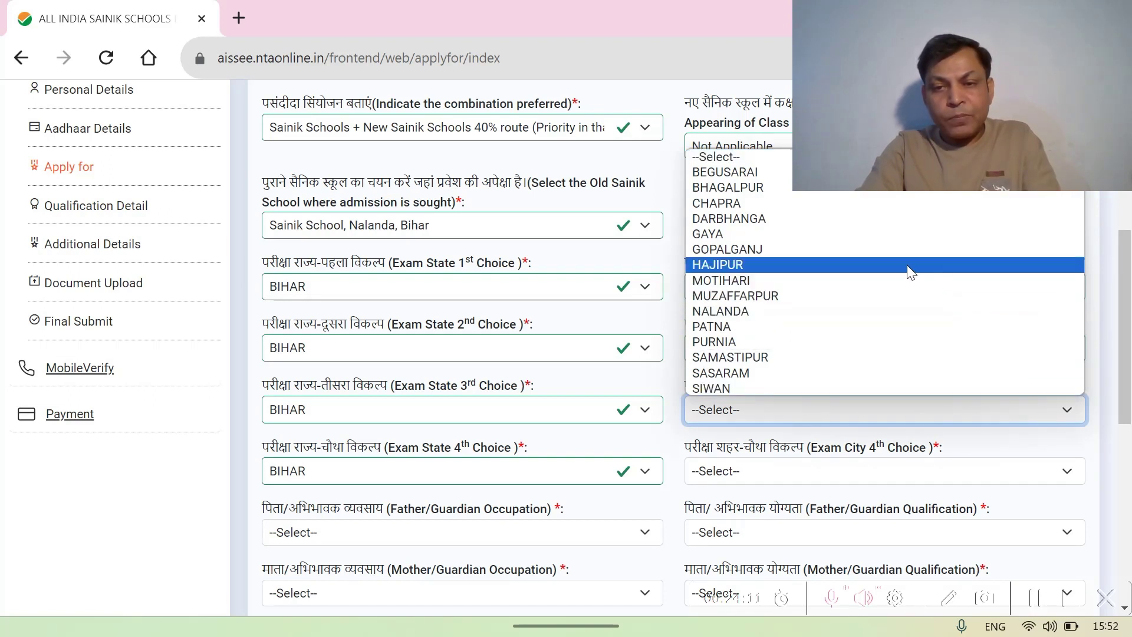
left_click(889, 267)
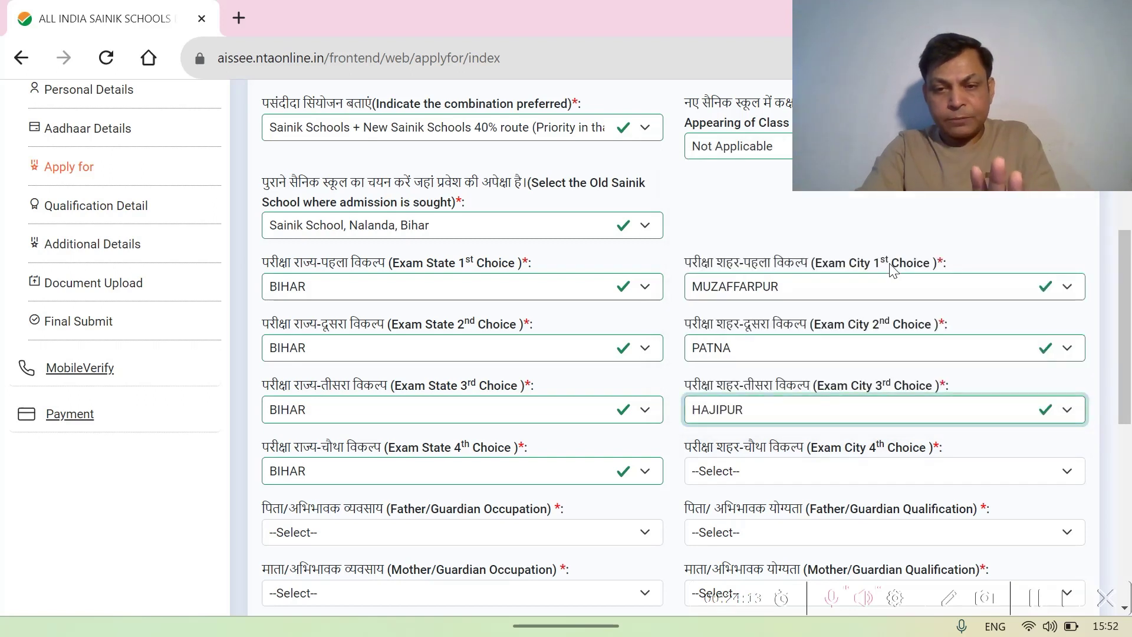
left_click(1045, 475)
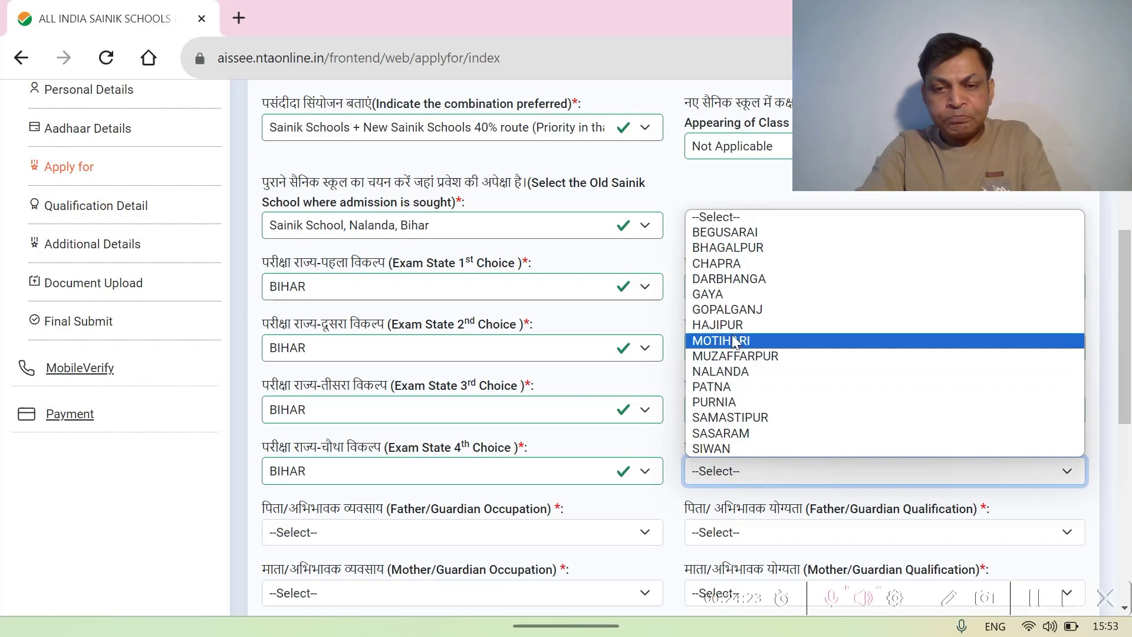
left_click(736, 264)
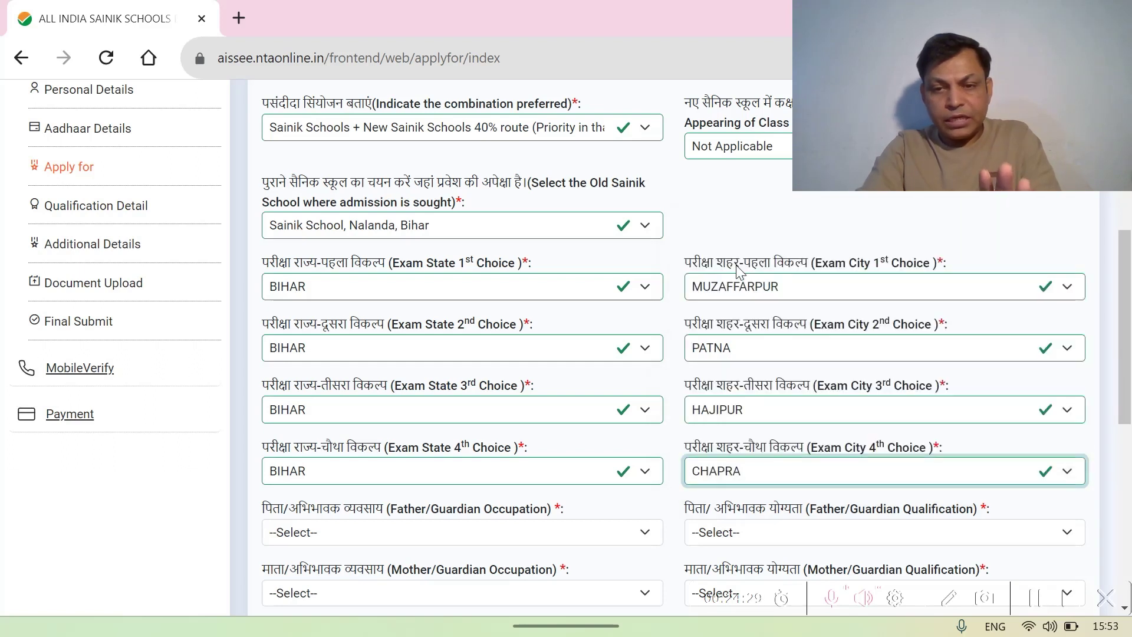
left_click(968, 443)
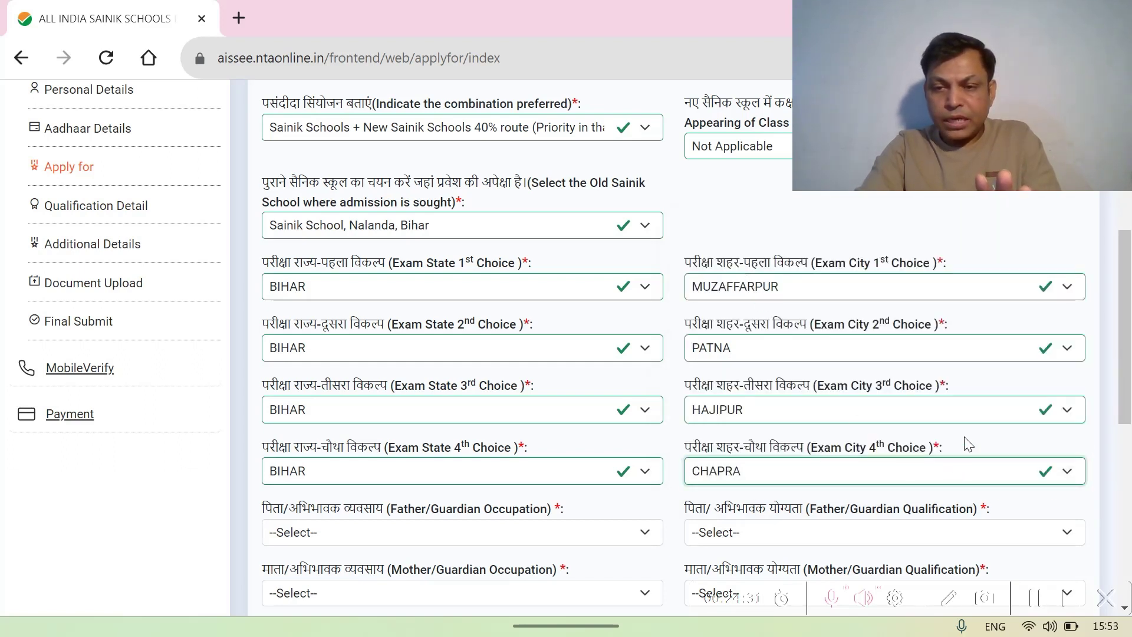
scroll(968, 443, "down", 2)
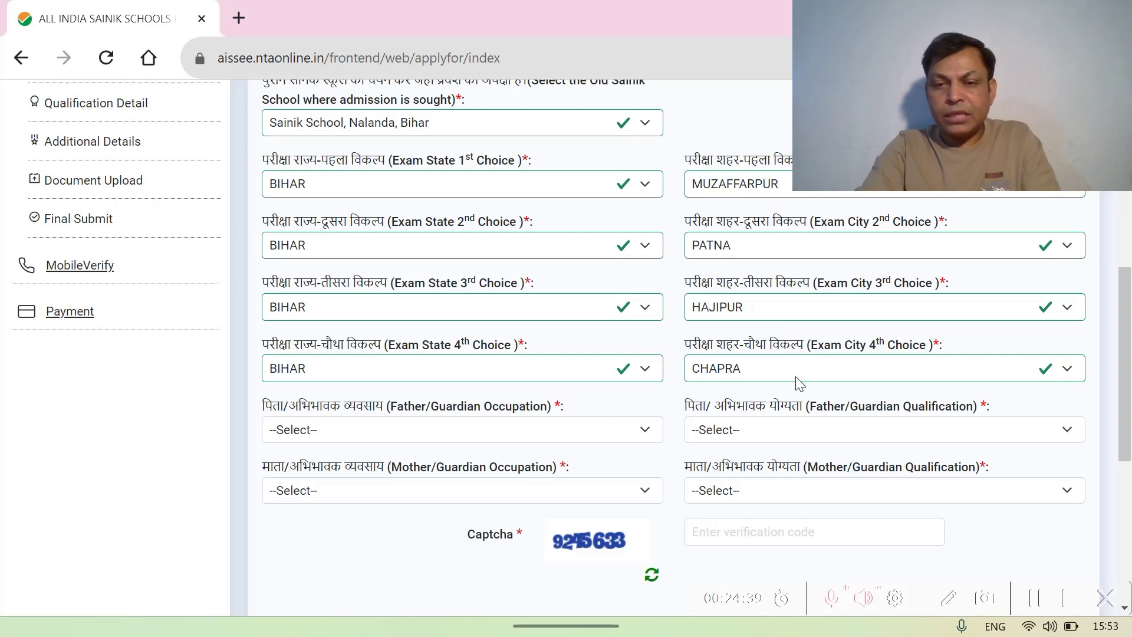
- Set the father/guardian occupation to Architecture and the mother/guardian occupation to Government Service
left_click(640, 436)
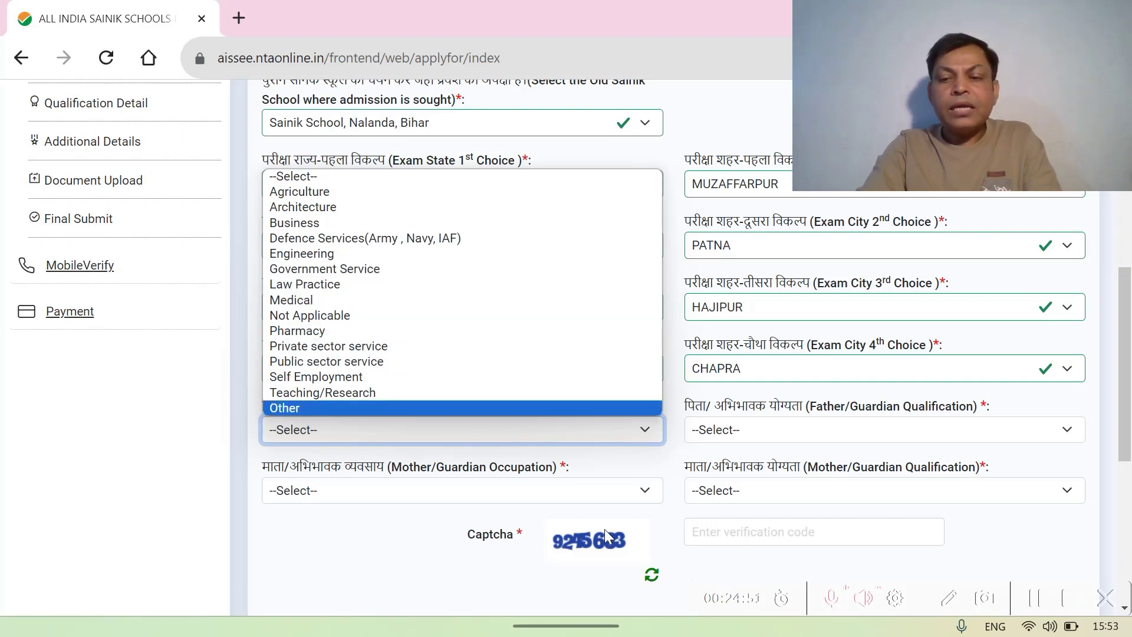
left_click(1039, 603)
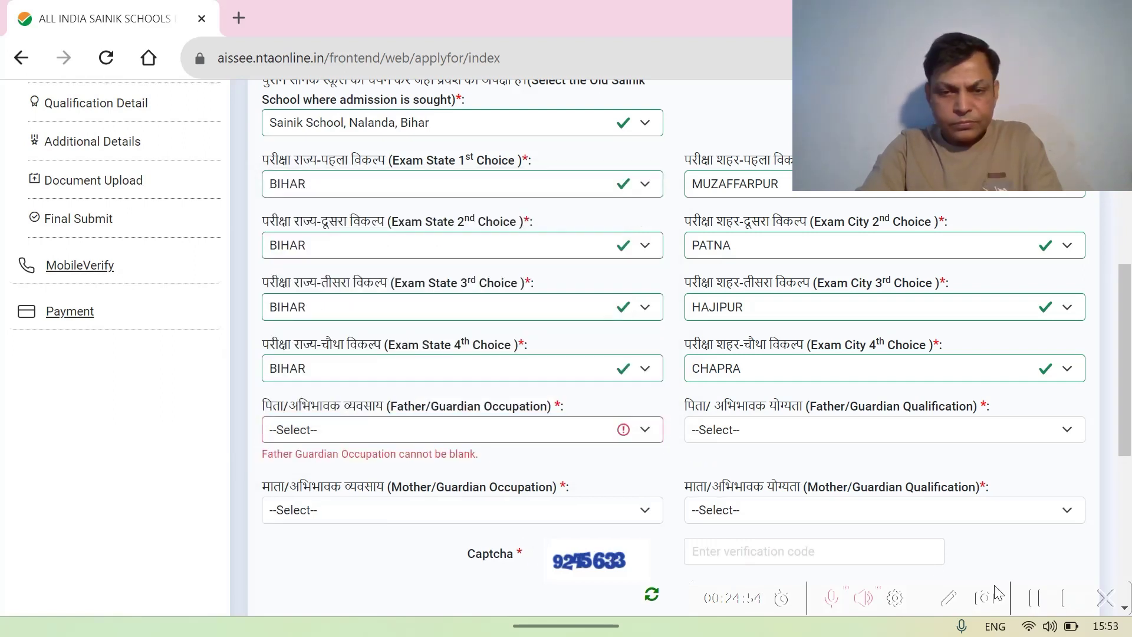
left_click(647, 432)
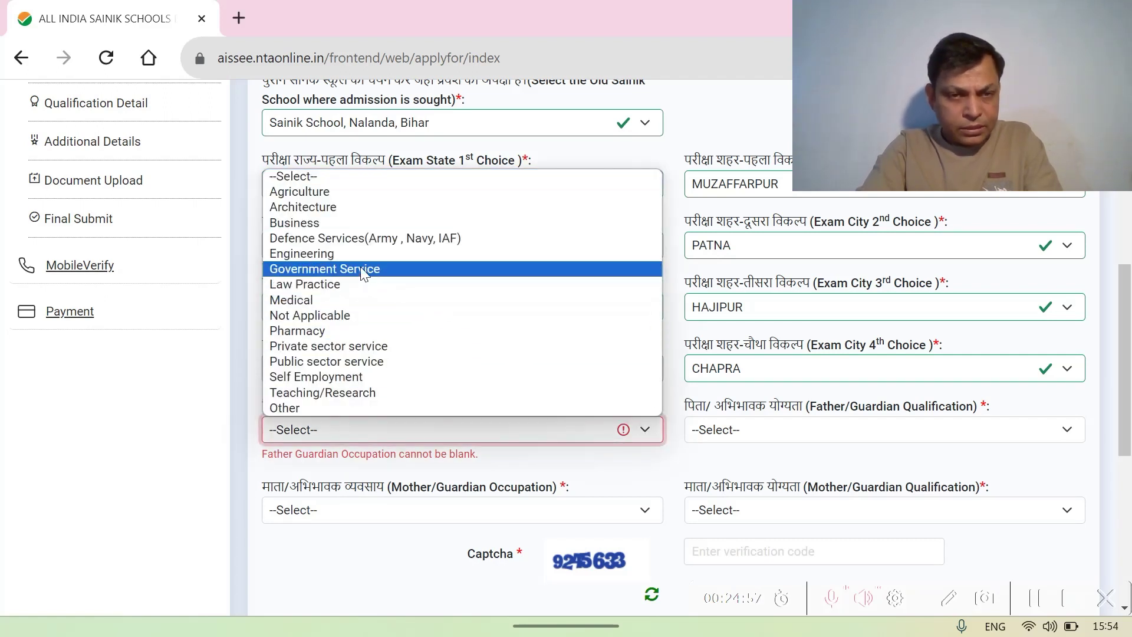
left_click(335, 214)
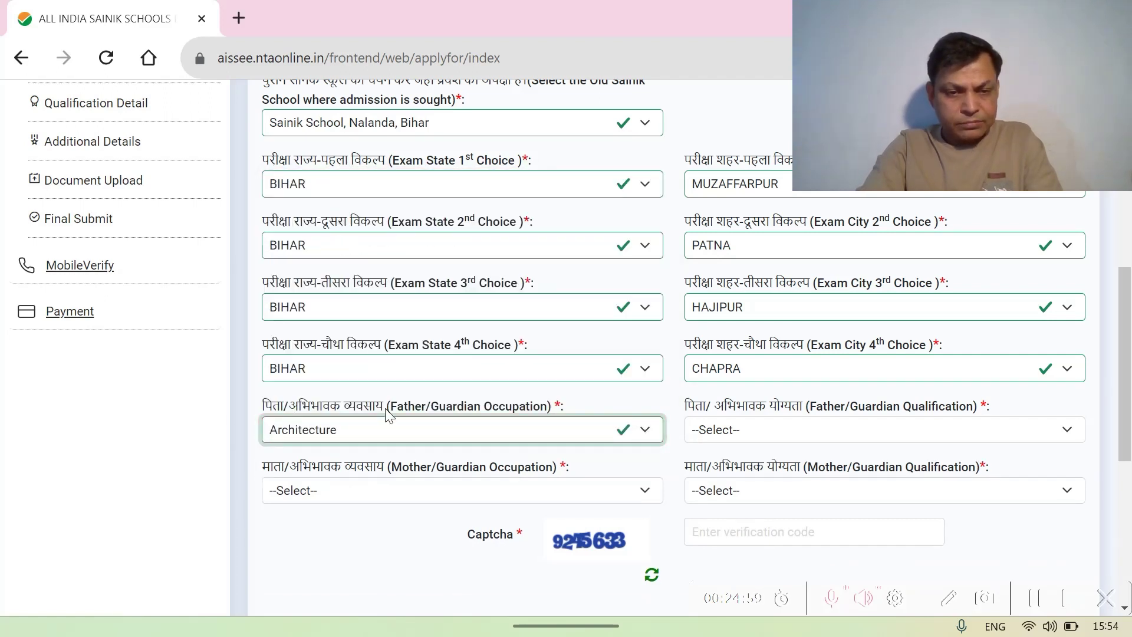
left_click(647, 499)
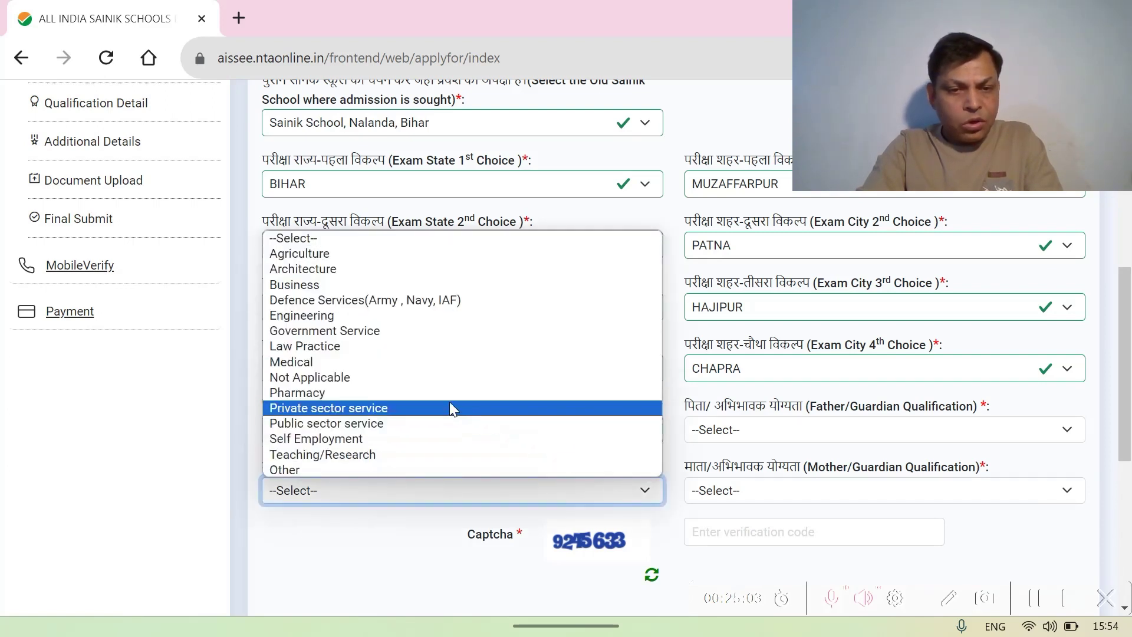
left_click(372, 331)
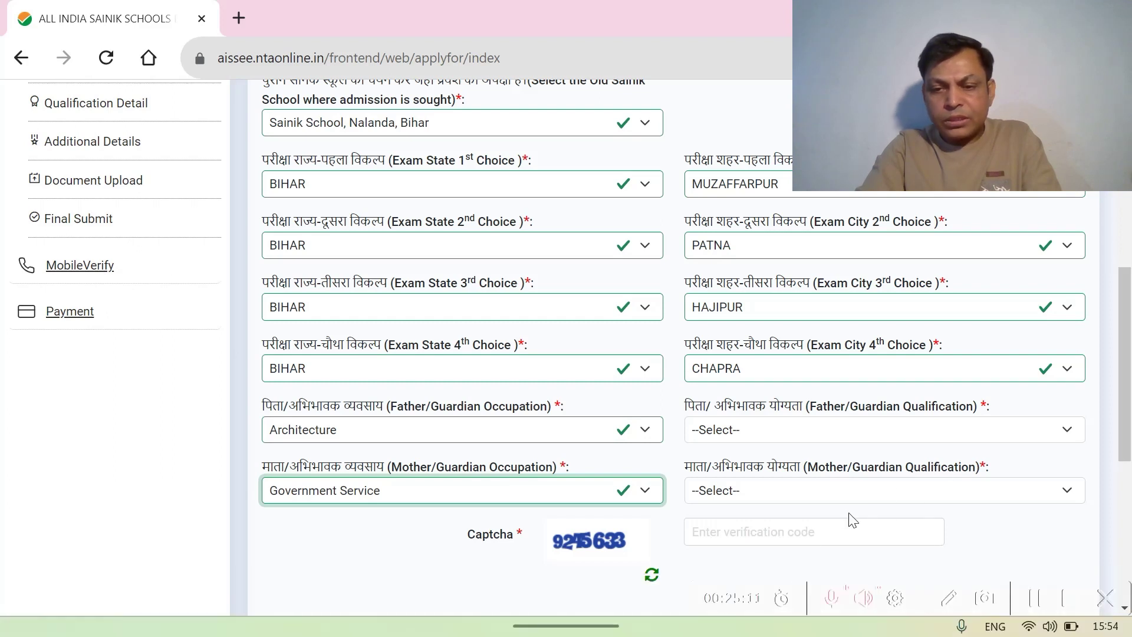
left_click(1035, 600)
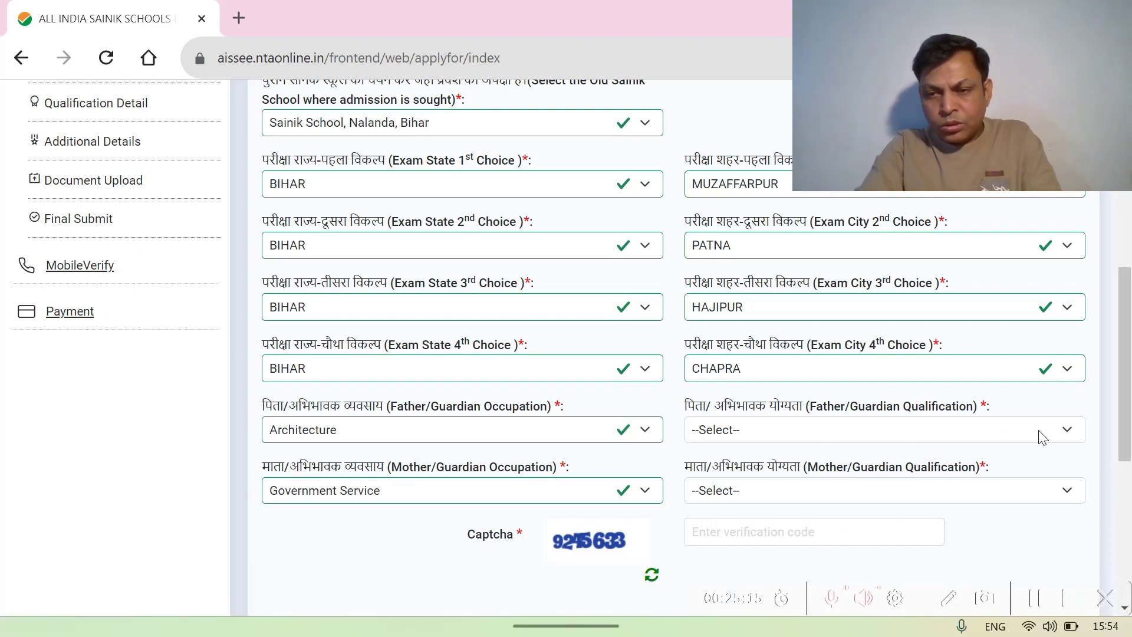
- Choose GRADUATE as both the father's and the mother's qualification
left_click(1057, 431)
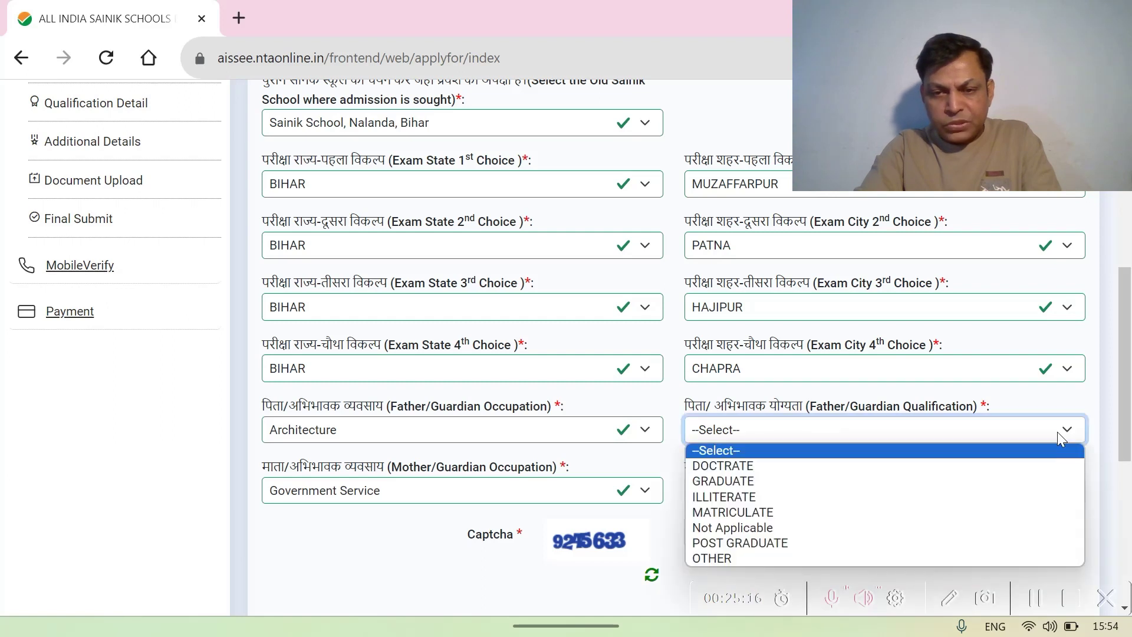
left_click(802, 478)
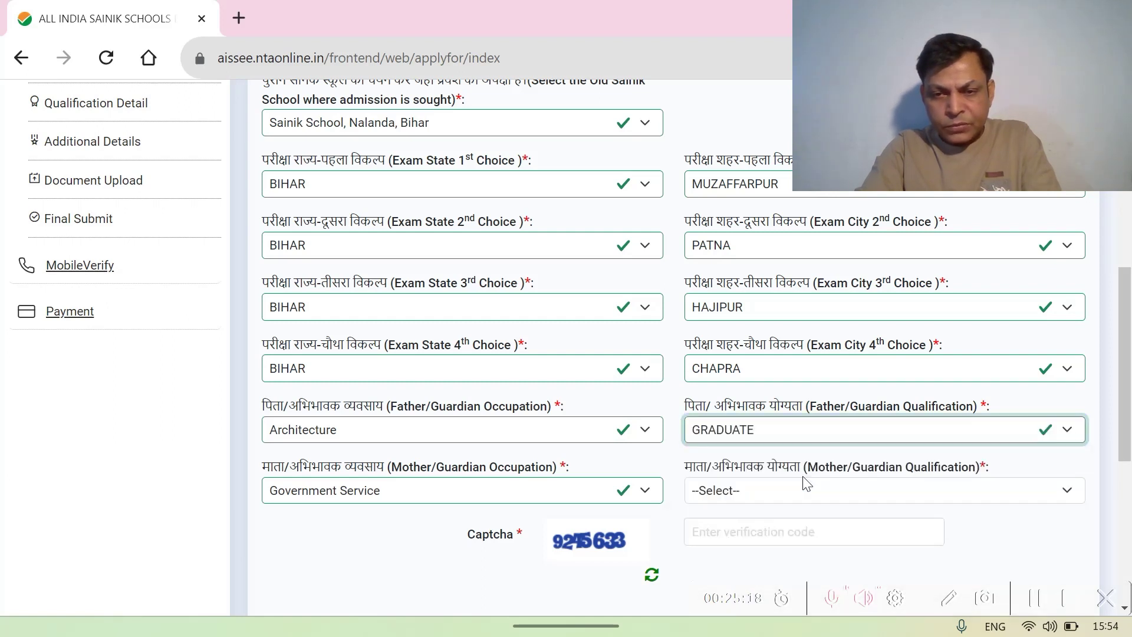
left_click(1050, 497)
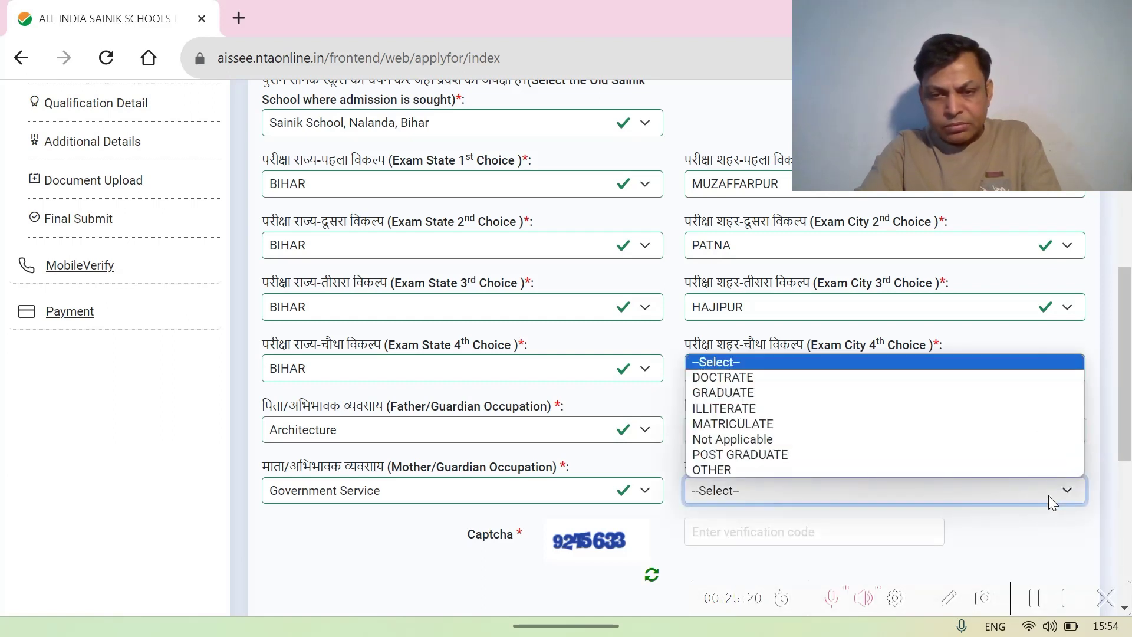
left_click(825, 393)
scroll(824, 401, "down", 1)
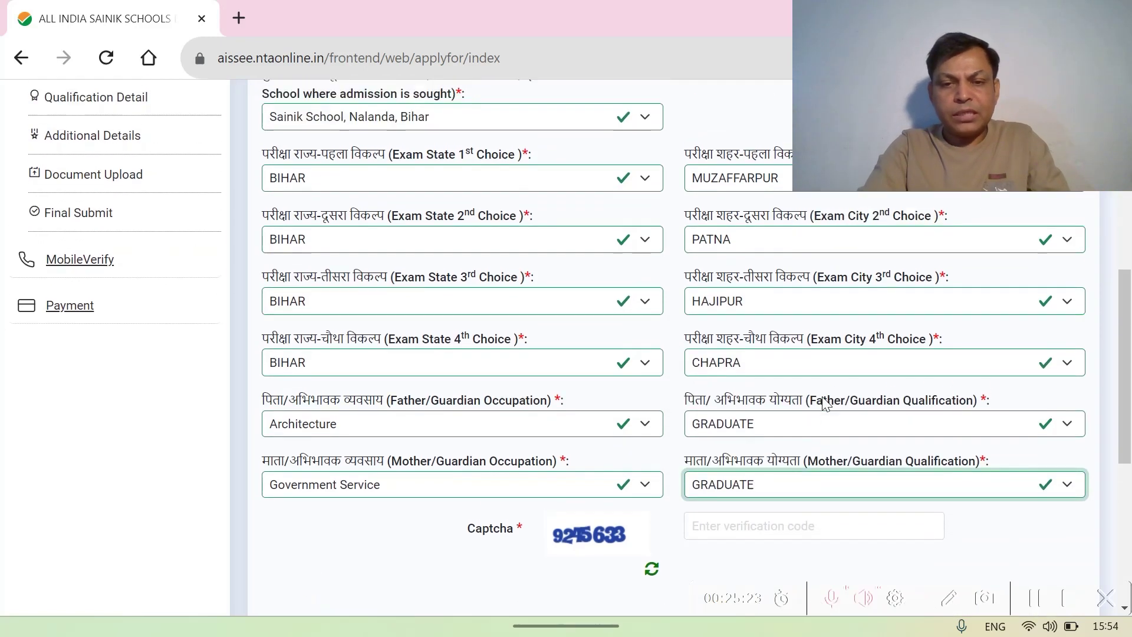
scroll(824, 401, "up", 4)
scroll(824, 404, "up", 3)
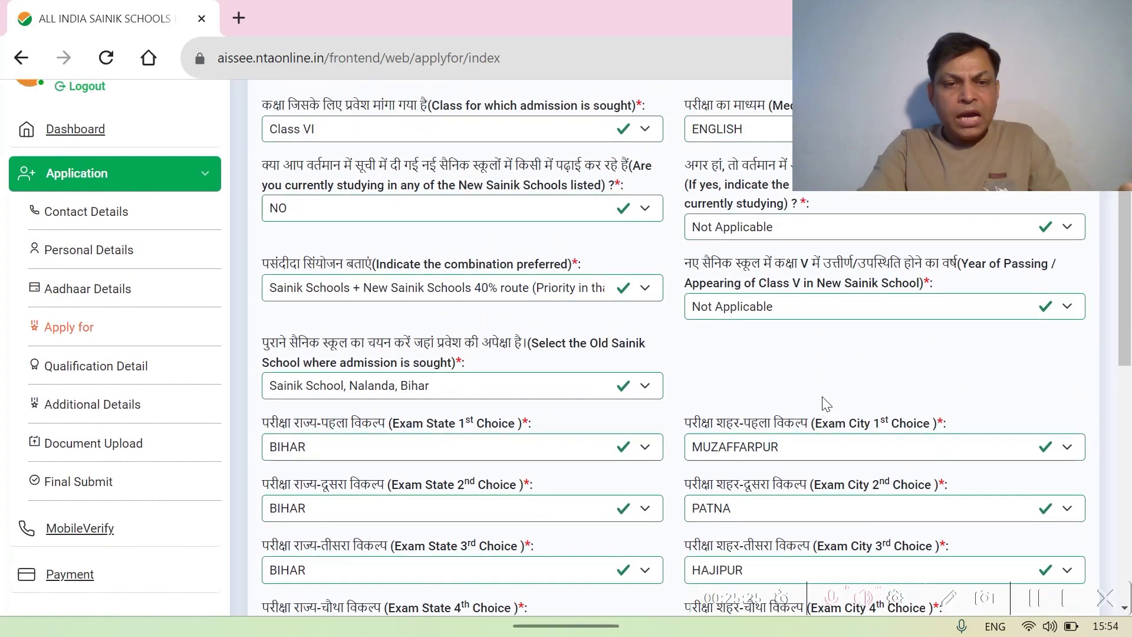
scroll(824, 404, "down", 6)
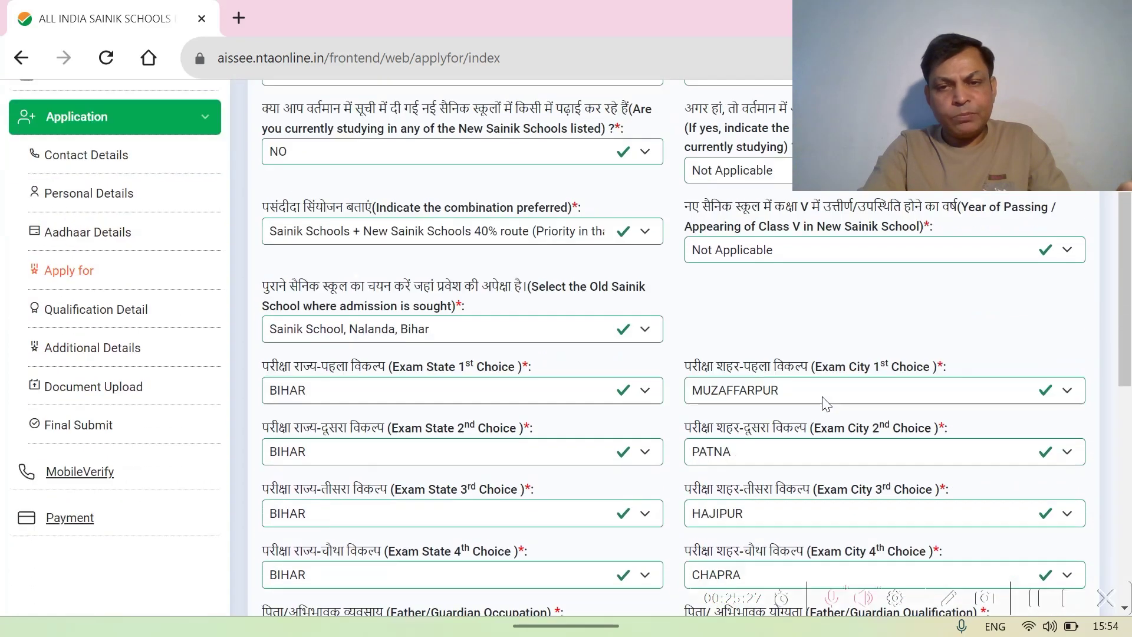
scroll(824, 404, "down", 2)
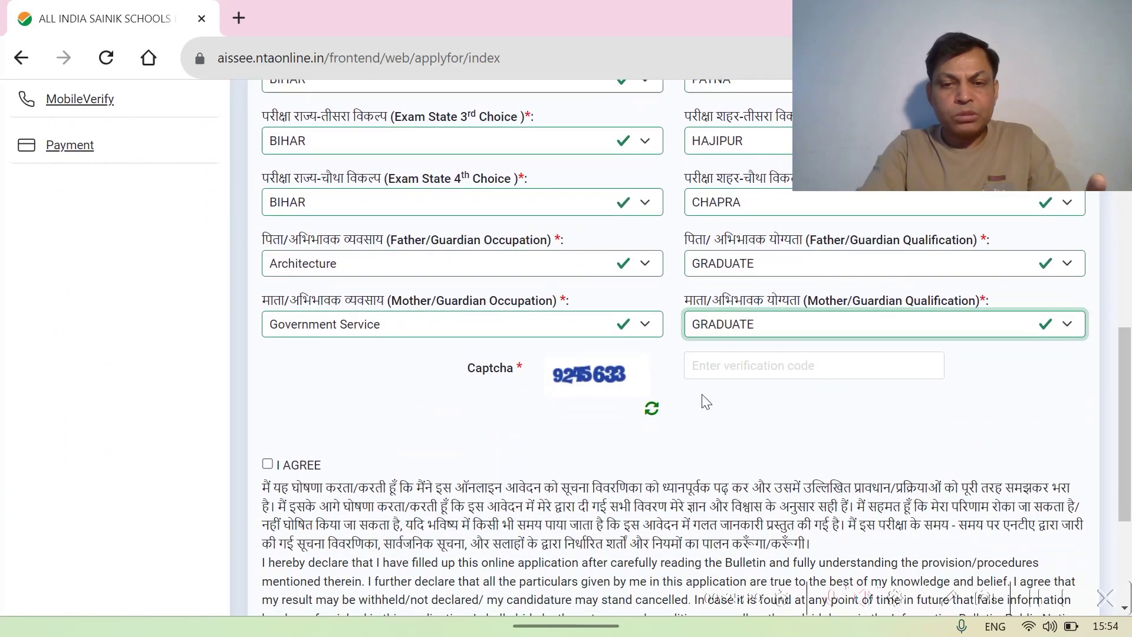
- Enter the captcha code, tick I AGREE and save the Apply For details
left_click(700, 367)
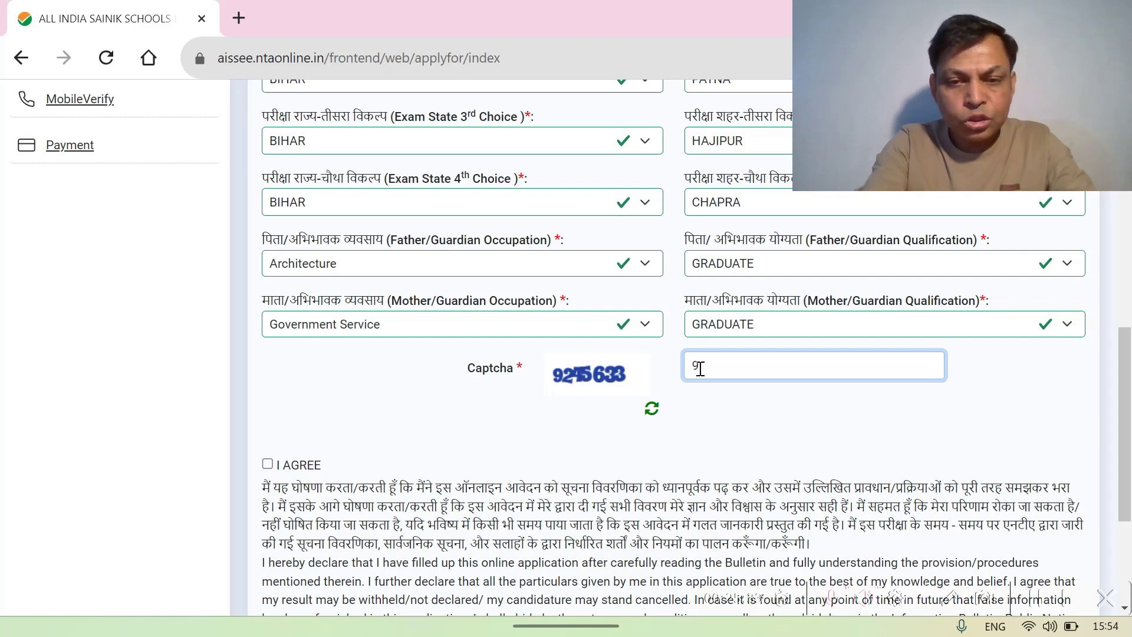
type("245633")
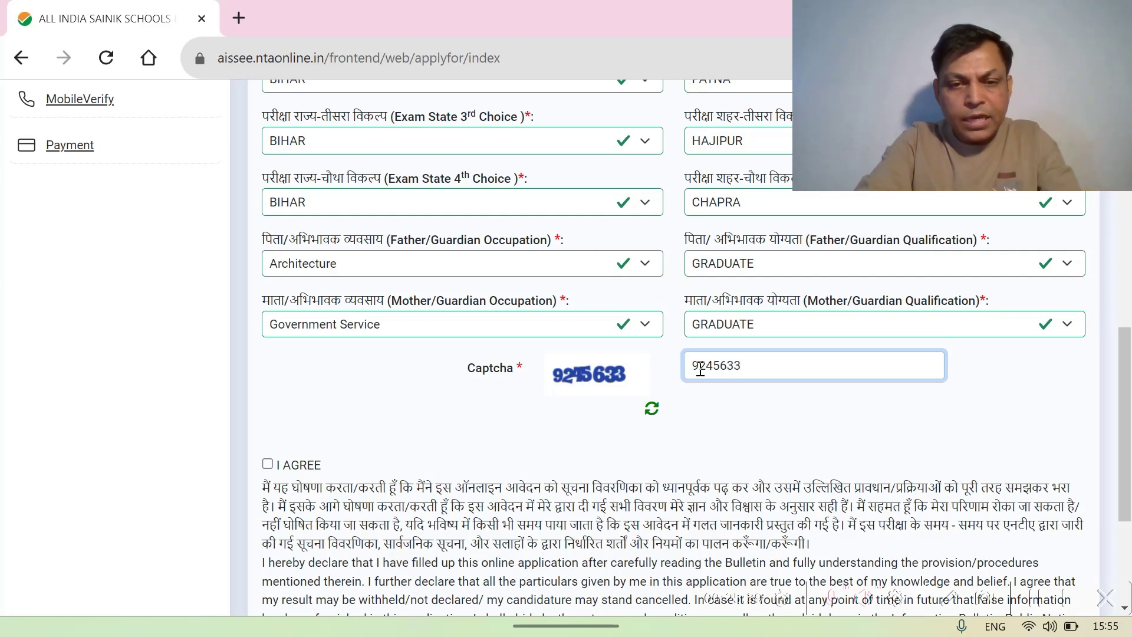
left_click(267, 465)
scroll(531, 440, "down", 3)
scroll(531, 437, "down", 1)
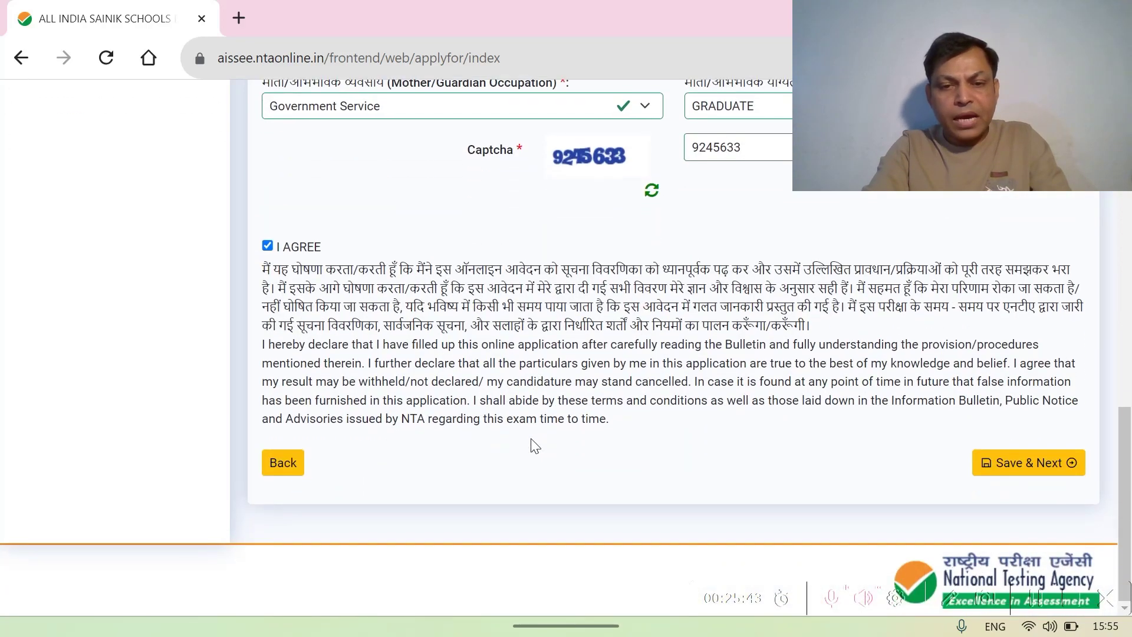
left_click(1041, 465)
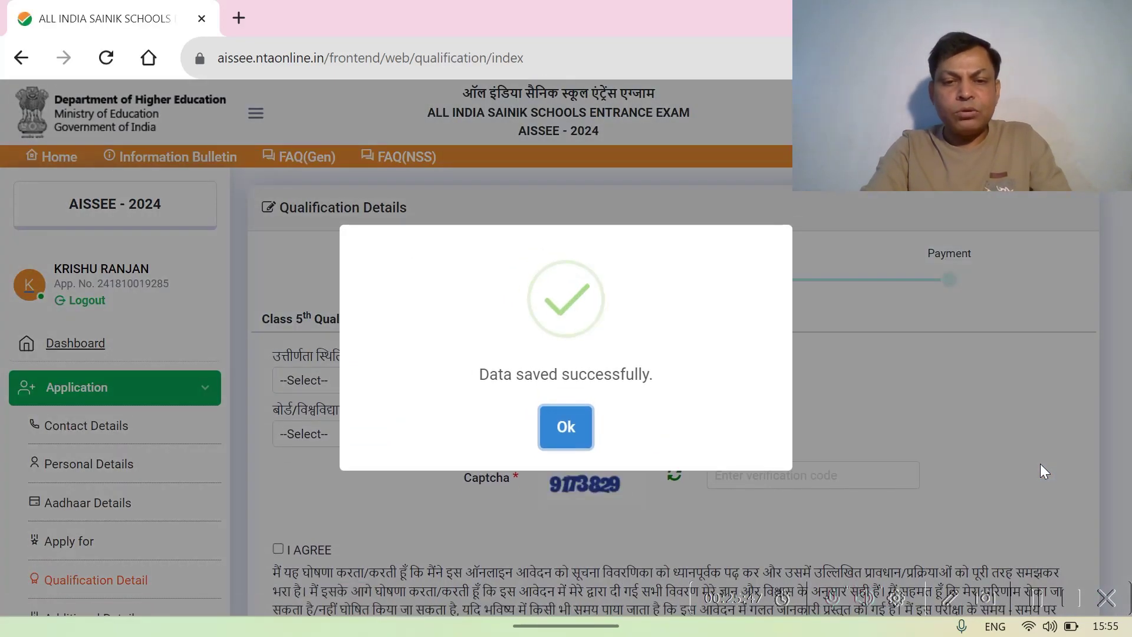
- Dismiss the saved confirmation and set the Class 5 pass status to Not Applicable
left_click(566, 431)
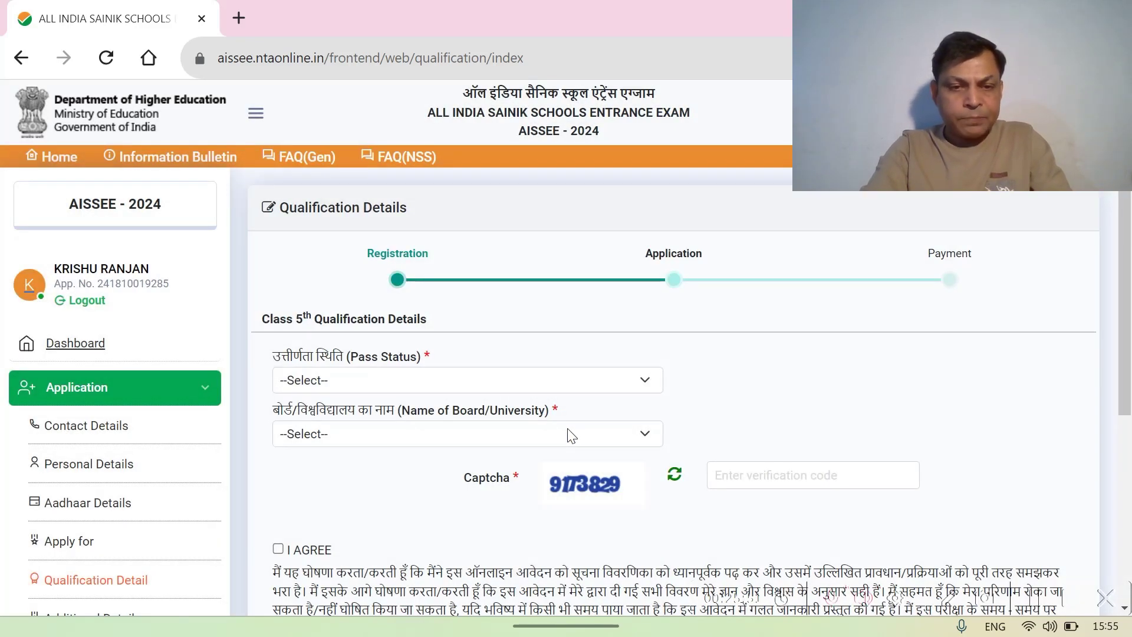
scroll(571, 435, "down", 1)
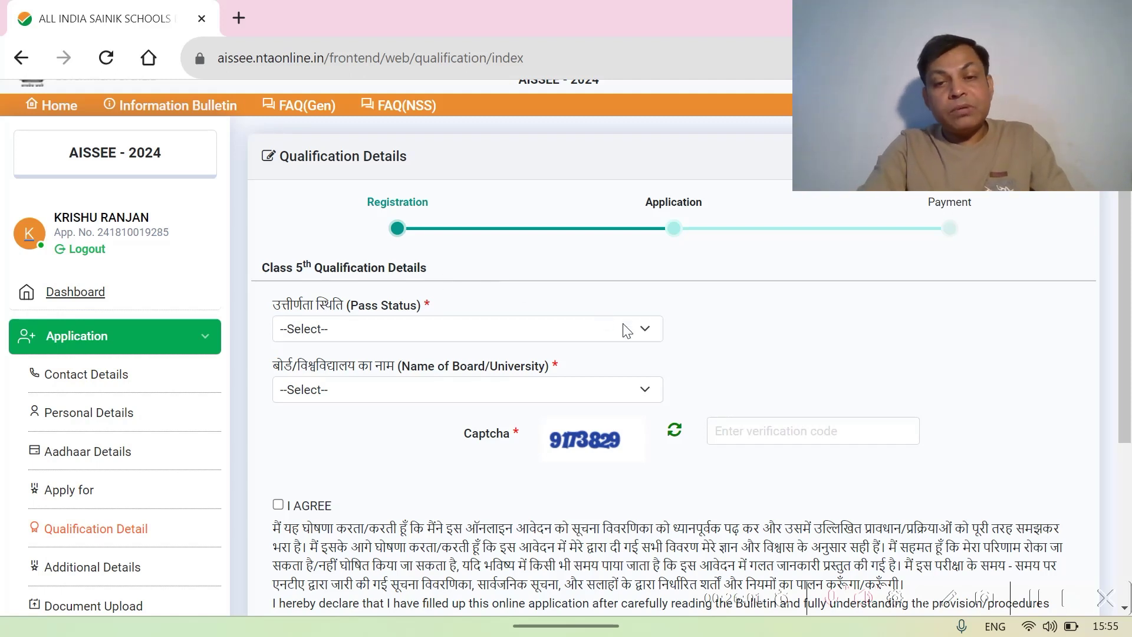
left_click(644, 332)
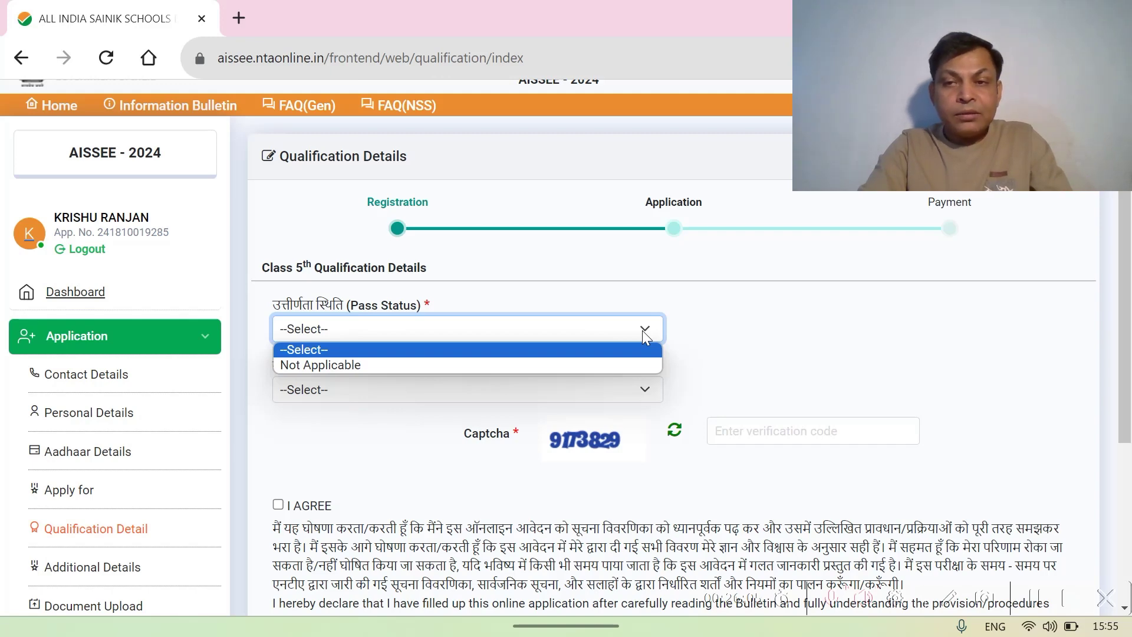
left_click(412, 365)
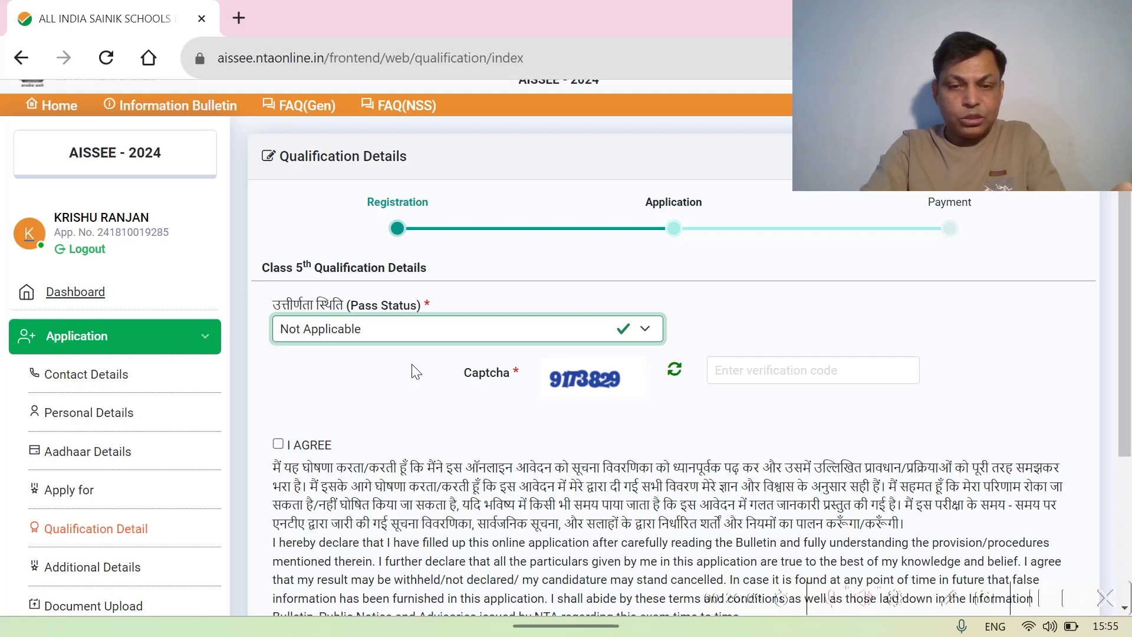
- Enter the captcha code, tick I AGREE and save the qualification details
left_click(730, 367)
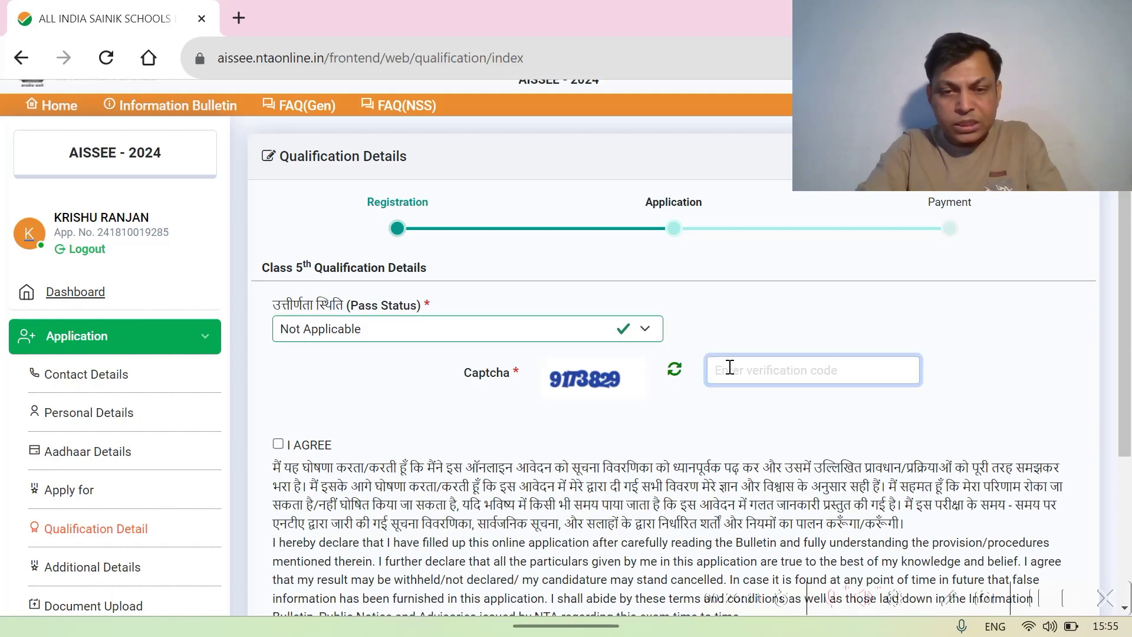
type("9173")
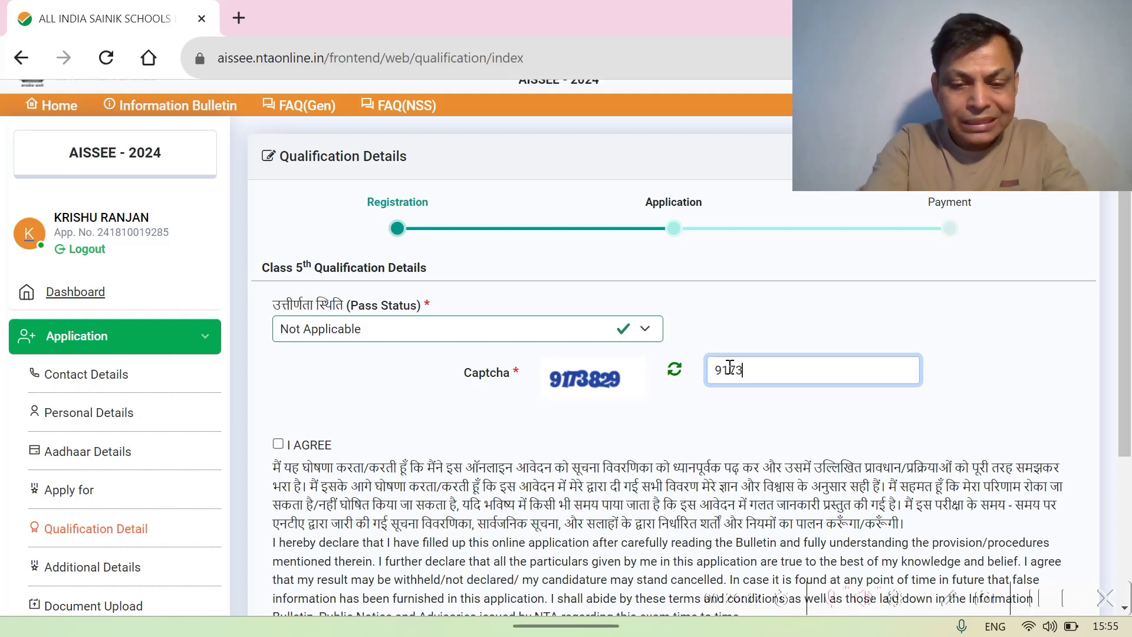
type("829")
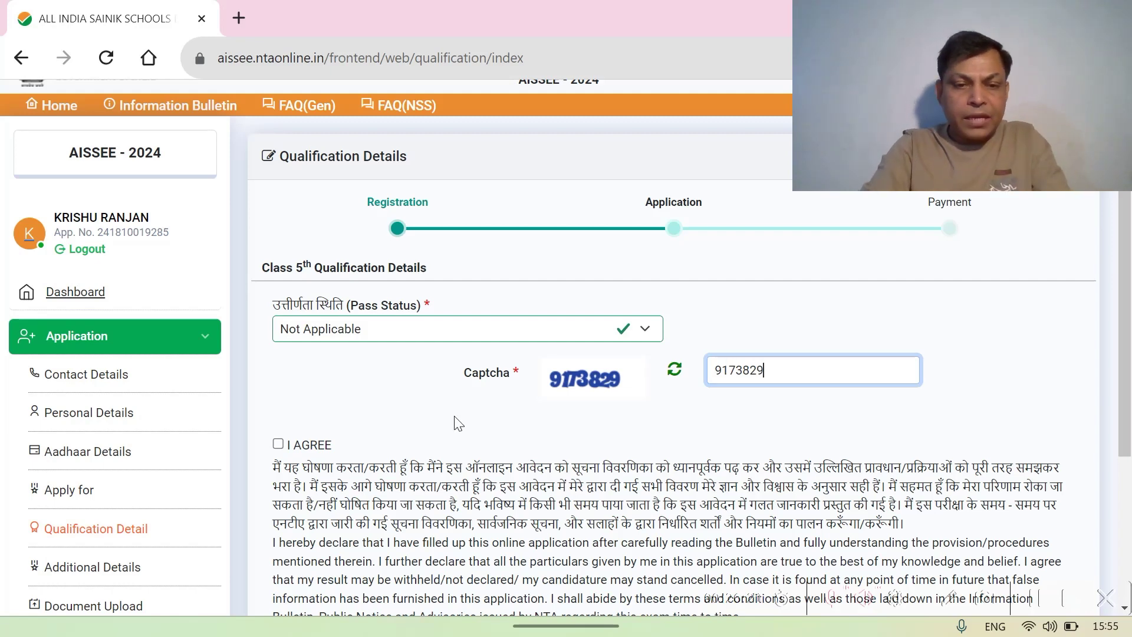
left_click(278, 446)
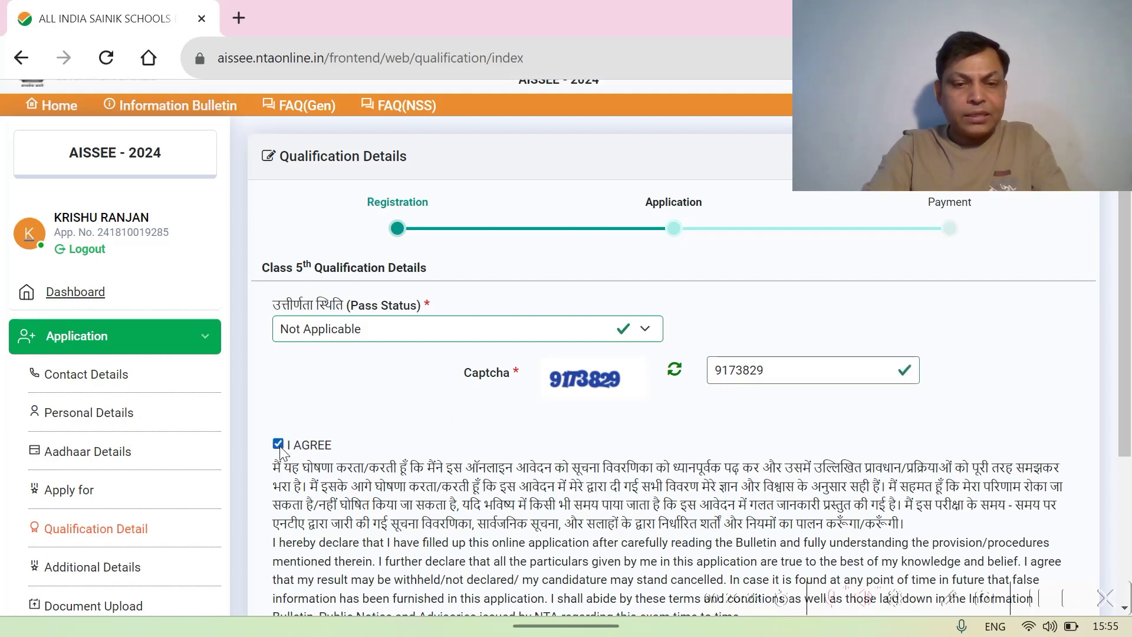
scroll(655, 473, "down", 4)
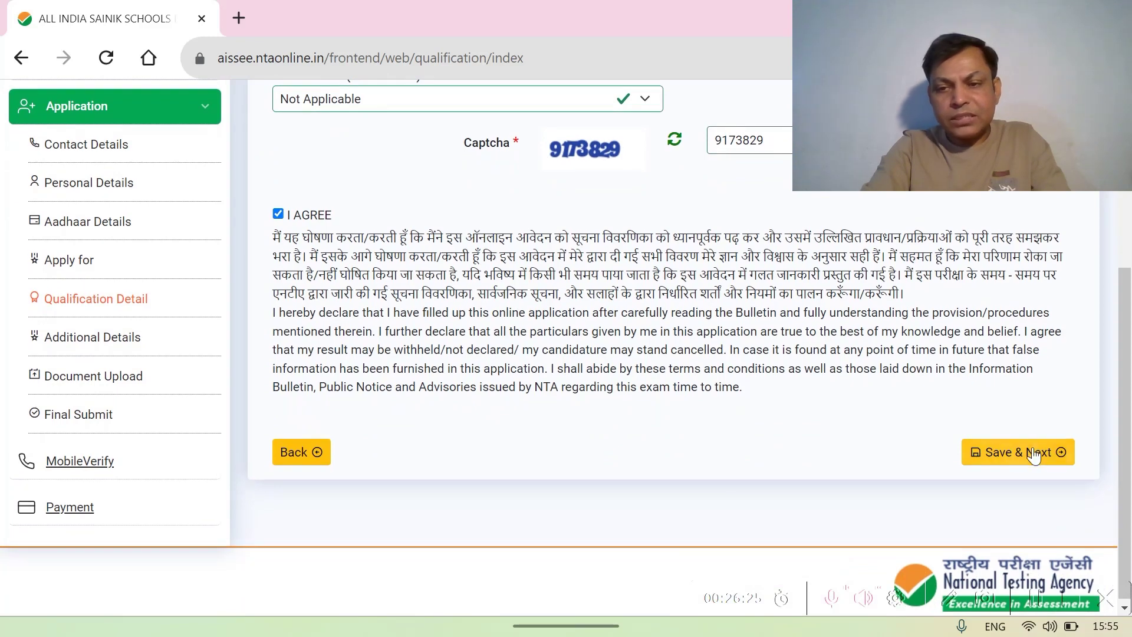
left_click(1029, 463)
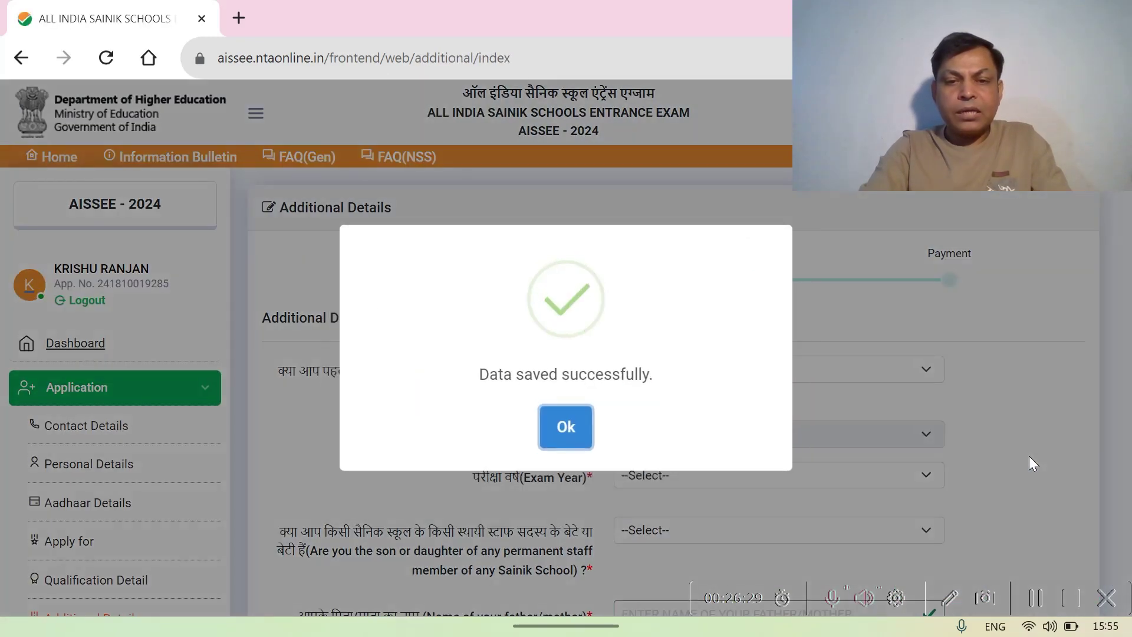
- Answer No to having appeared in AISSEE before and choose 2023 as the exam year
left_click(567, 435)
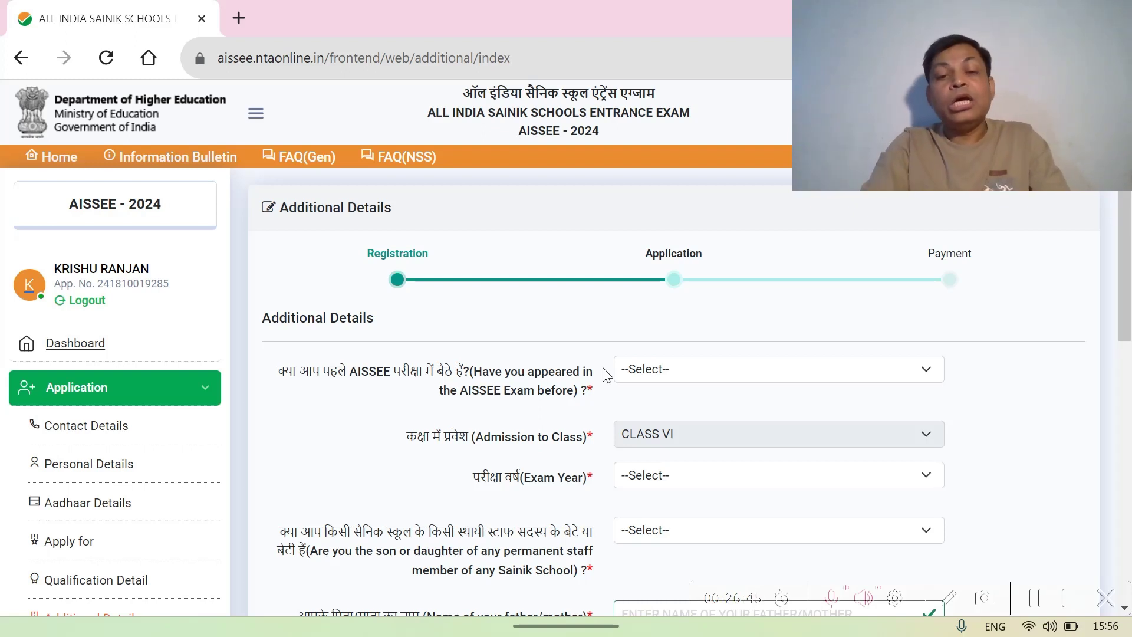
left_click(906, 370)
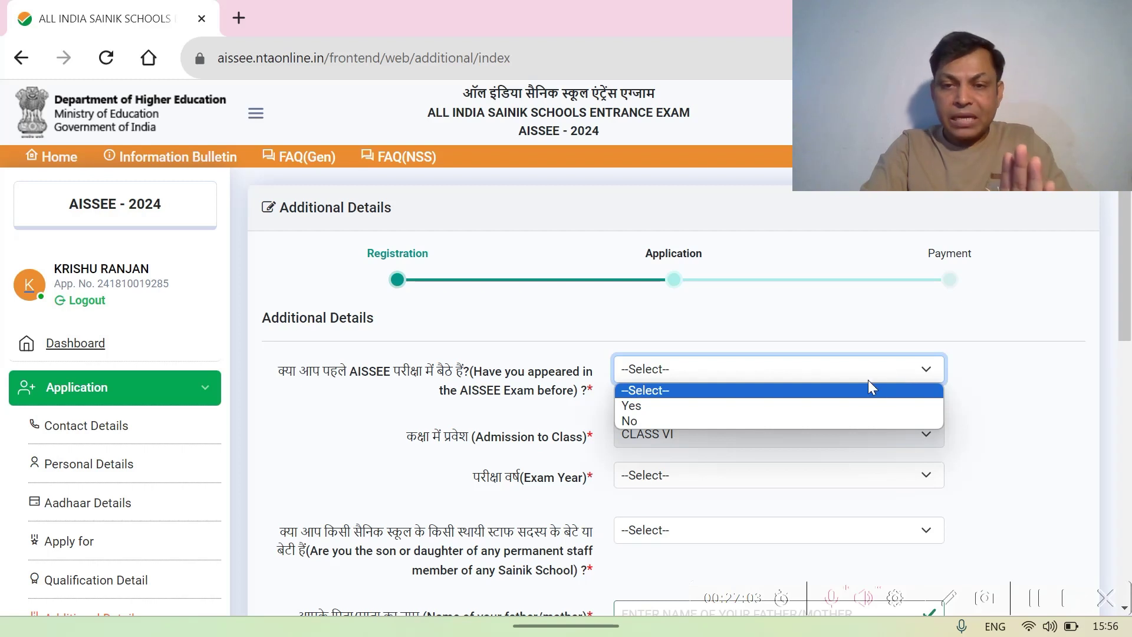
left_click(741, 421)
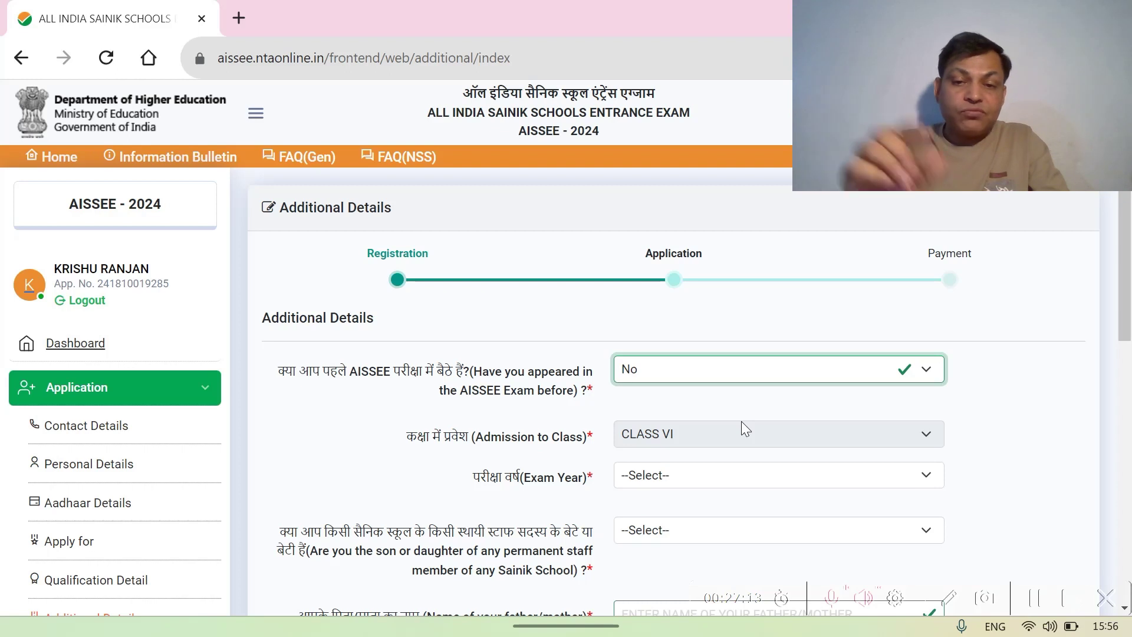
scroll(742, 422, "down", 1)
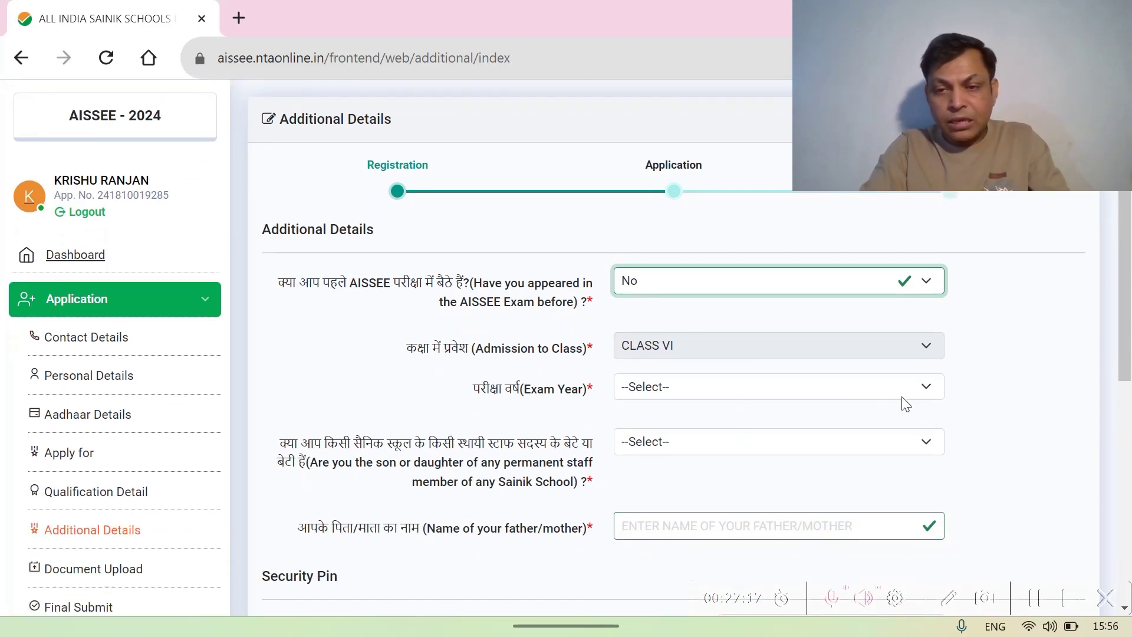
left_click(924, 390)
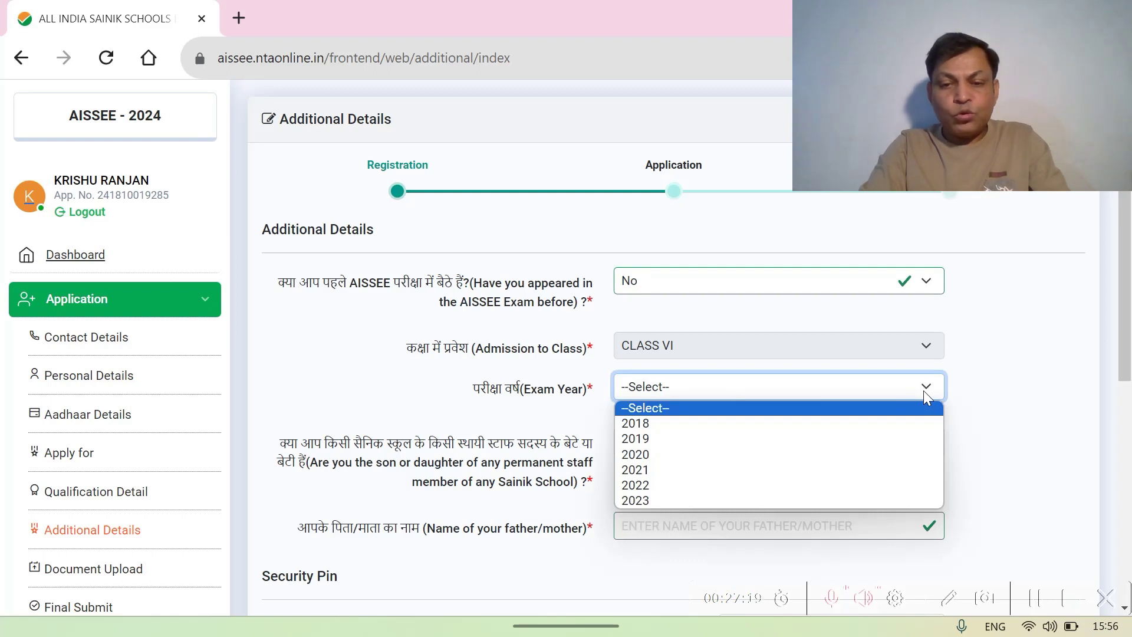
left_click(648, 502)
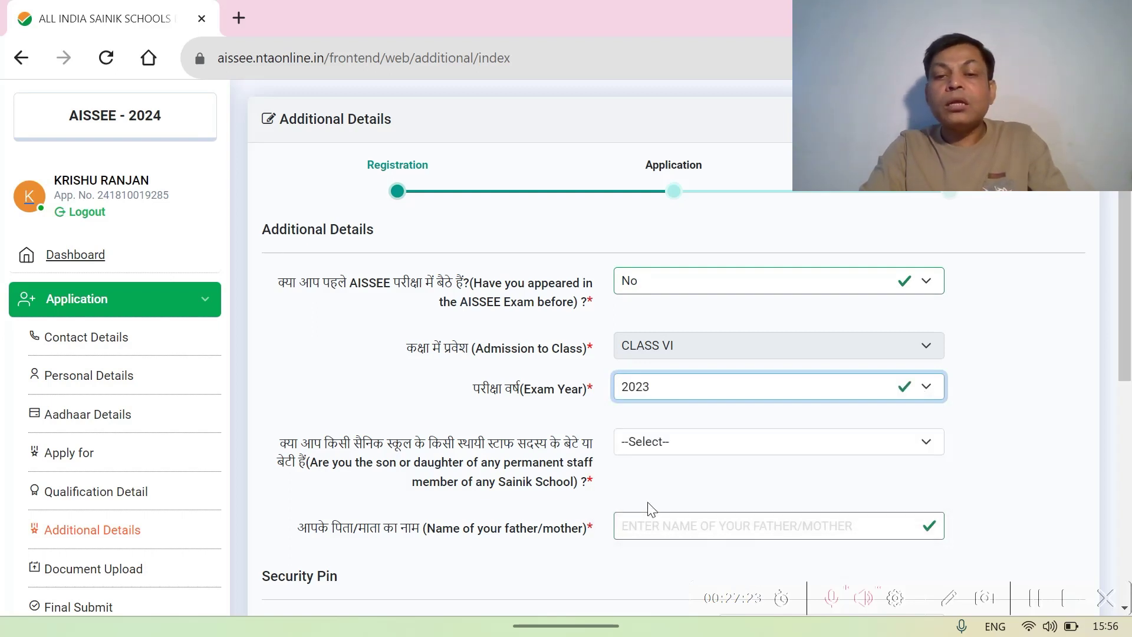
scroll(1024, 407, "down", 3)
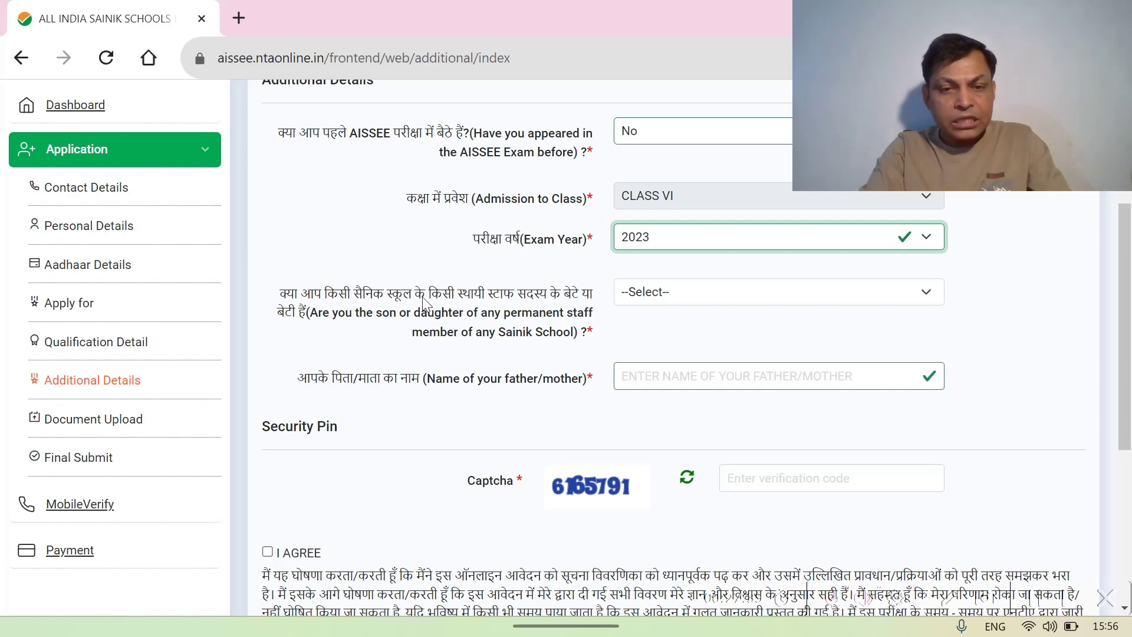
- Answer No to the Sainik School staff child question and enter the parent's full name
left_click(919, 297)
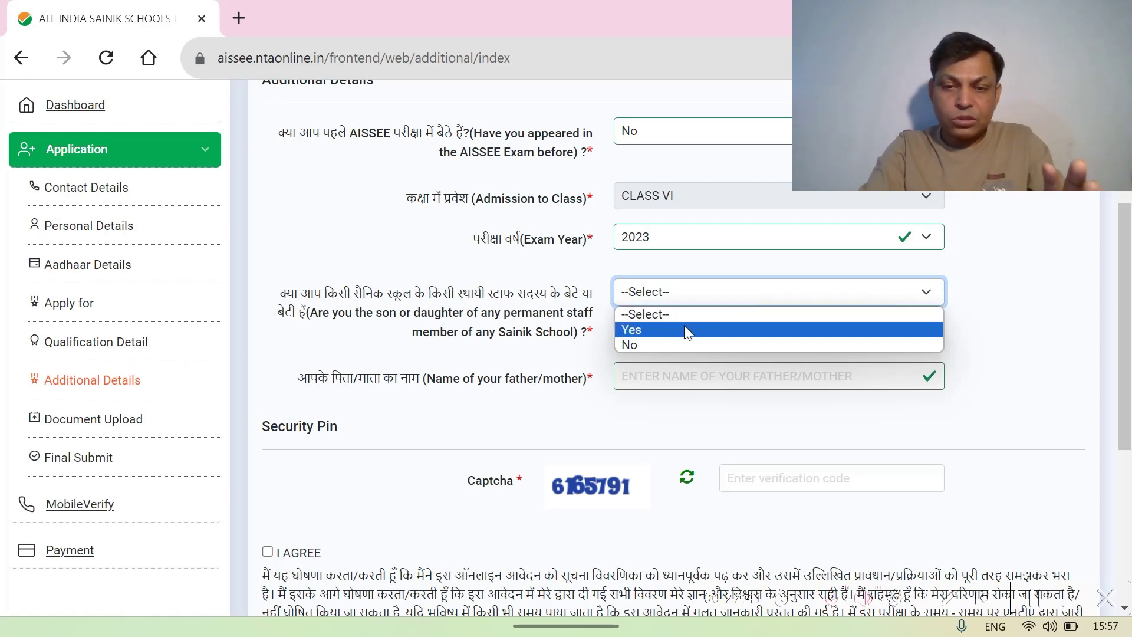
left_click(656, 345)
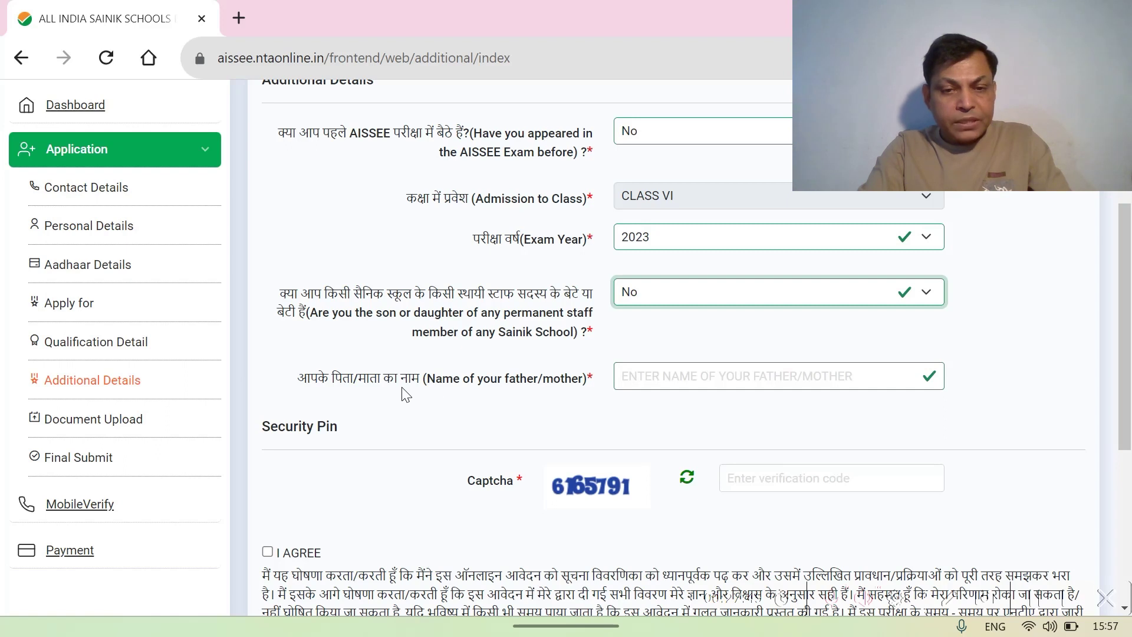
left_click(632, 376)
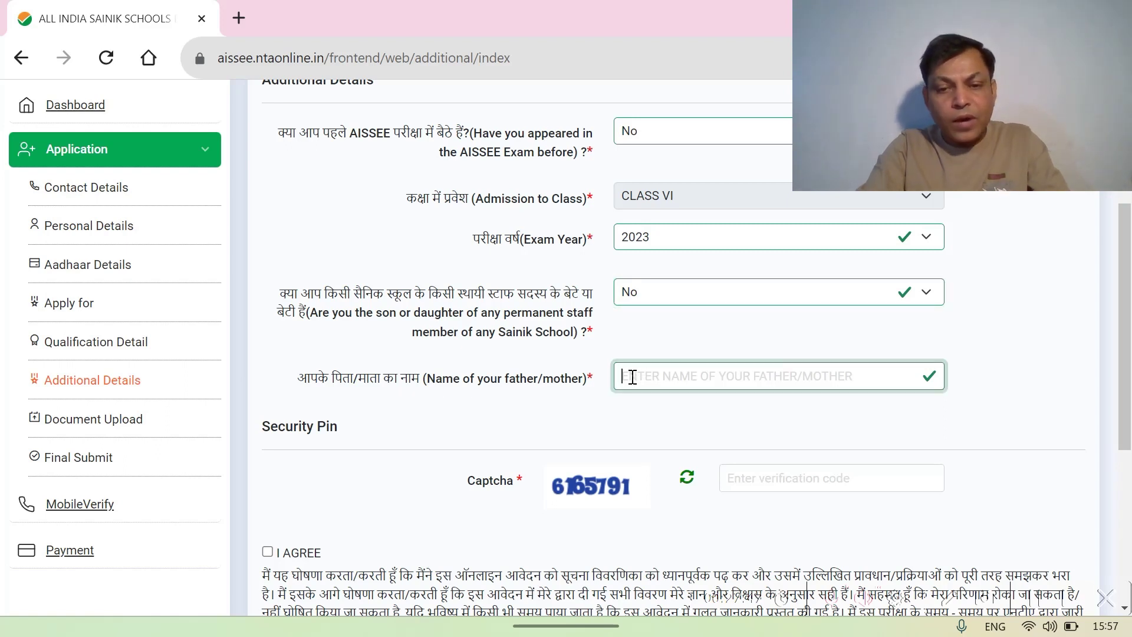
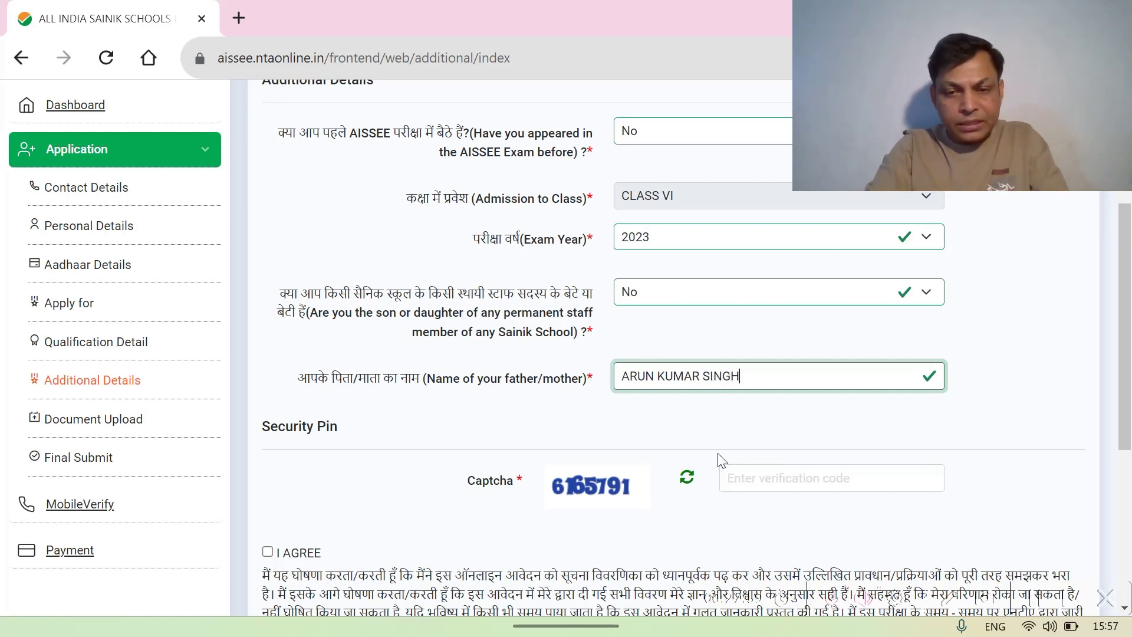
- Enter the captcha code, tick I AGREE and save the additional details
left_click(736, 477)
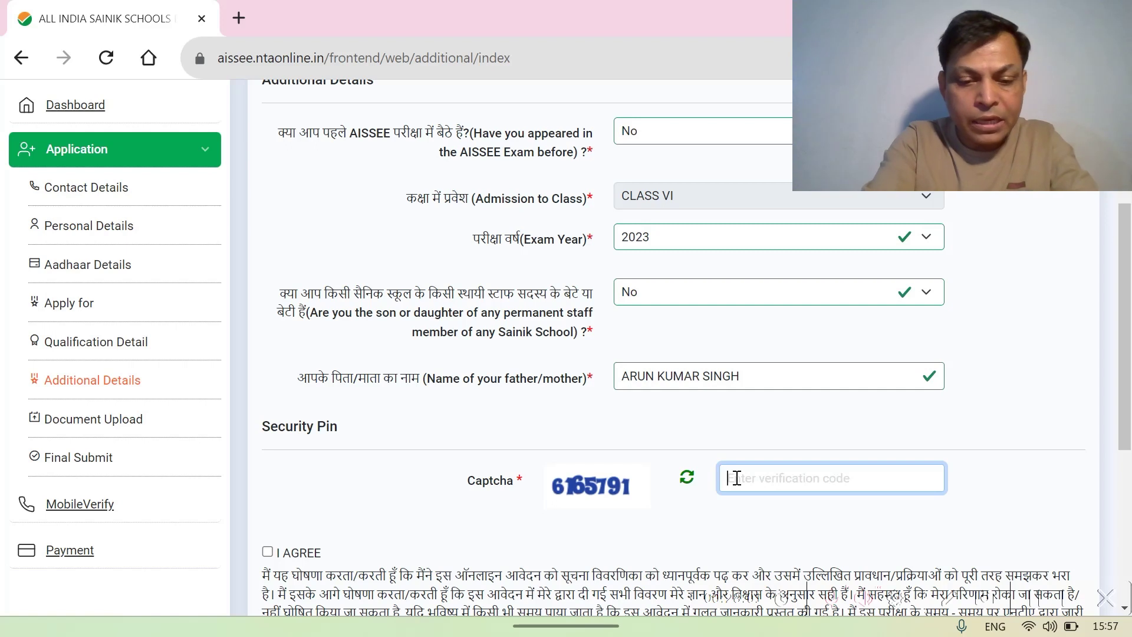
type("6165")
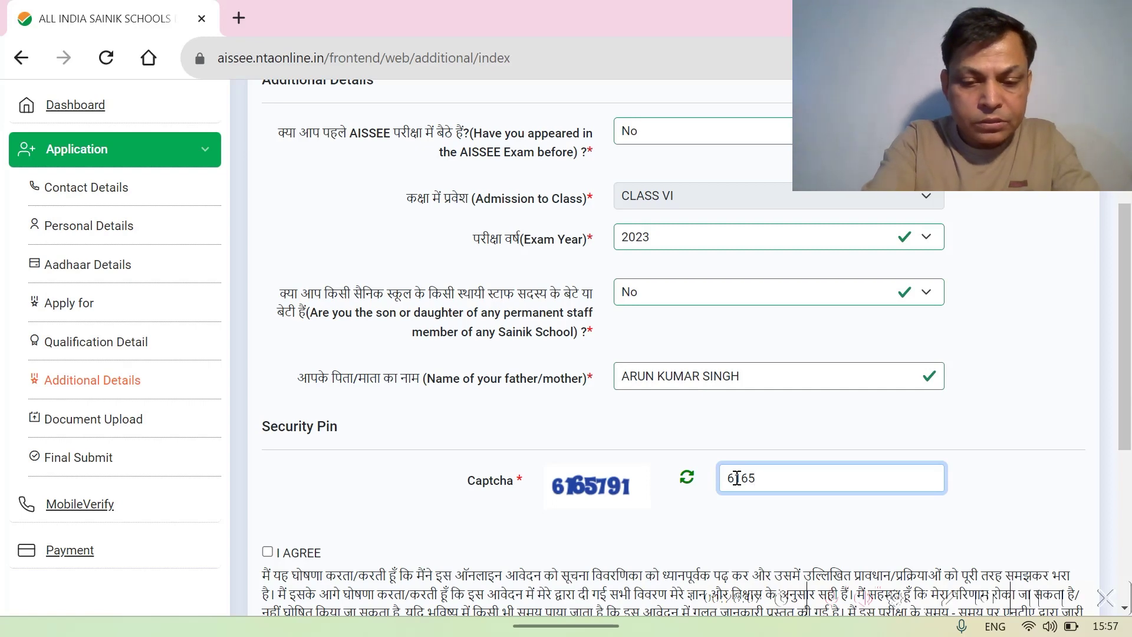
type("791")
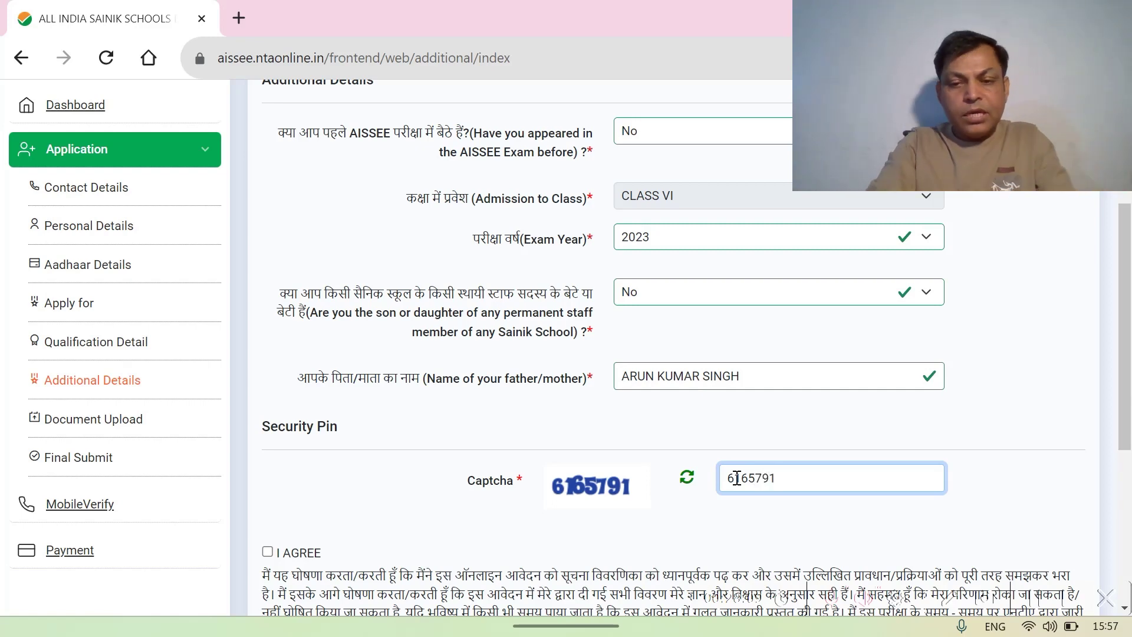
scroll(737, 478, "down", 1)
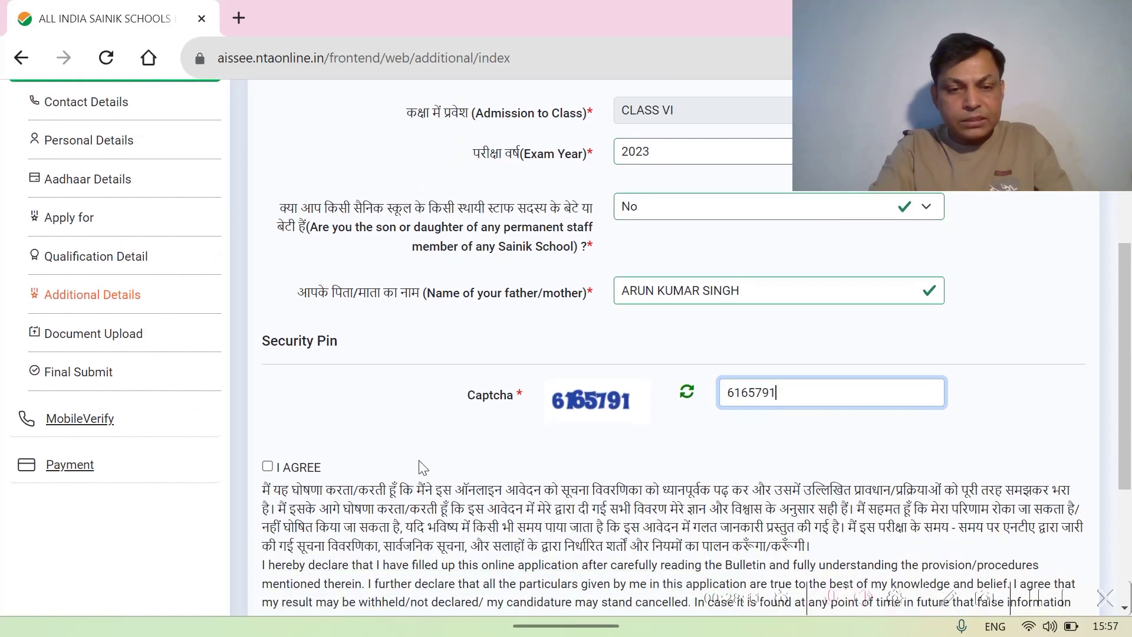
left_click(269, 468)
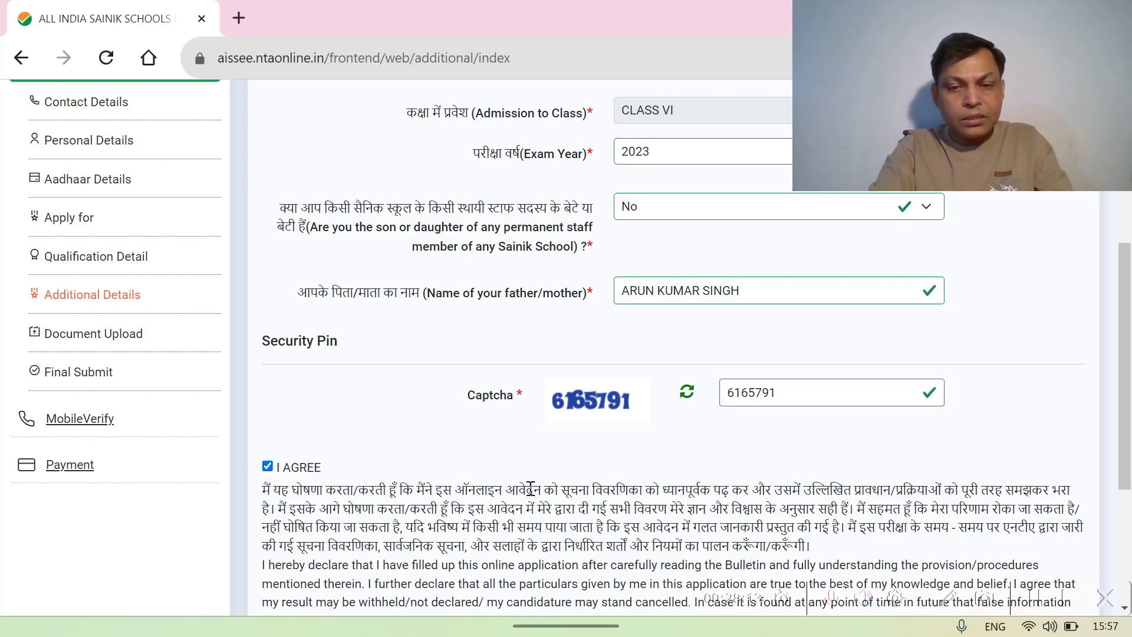
scroll(531, 489, "down", 3)
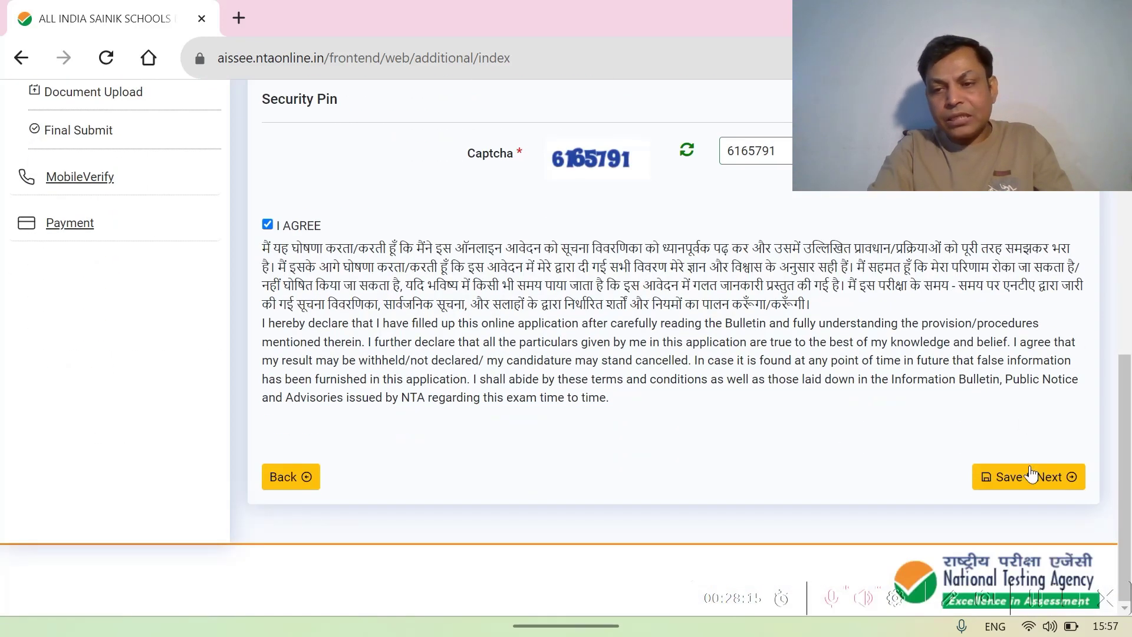
left_click(1025, 480)
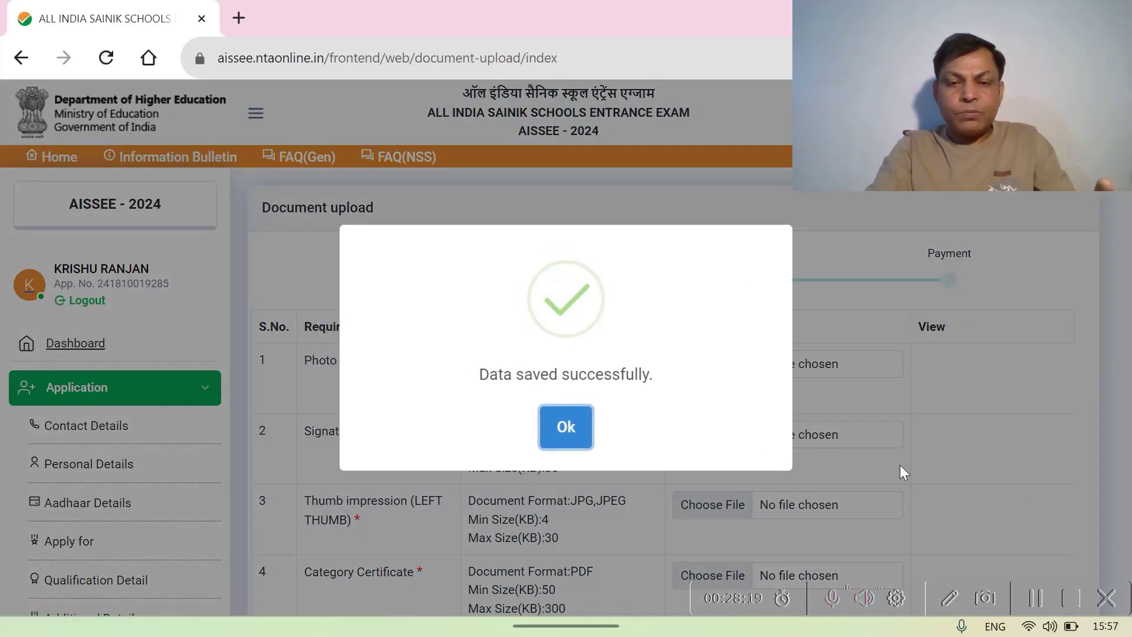
- Acknowledge the 'Data saved successfully' message and open the file picker for the Photo row
left_click(572, 432)
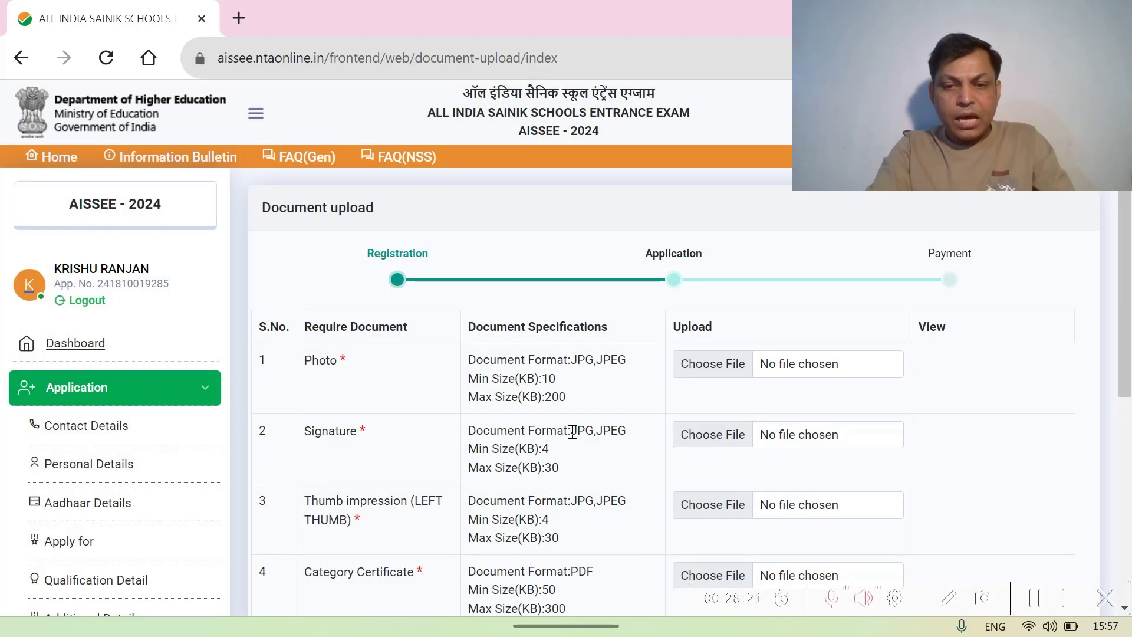
scroll(572, 432, "down", 2)
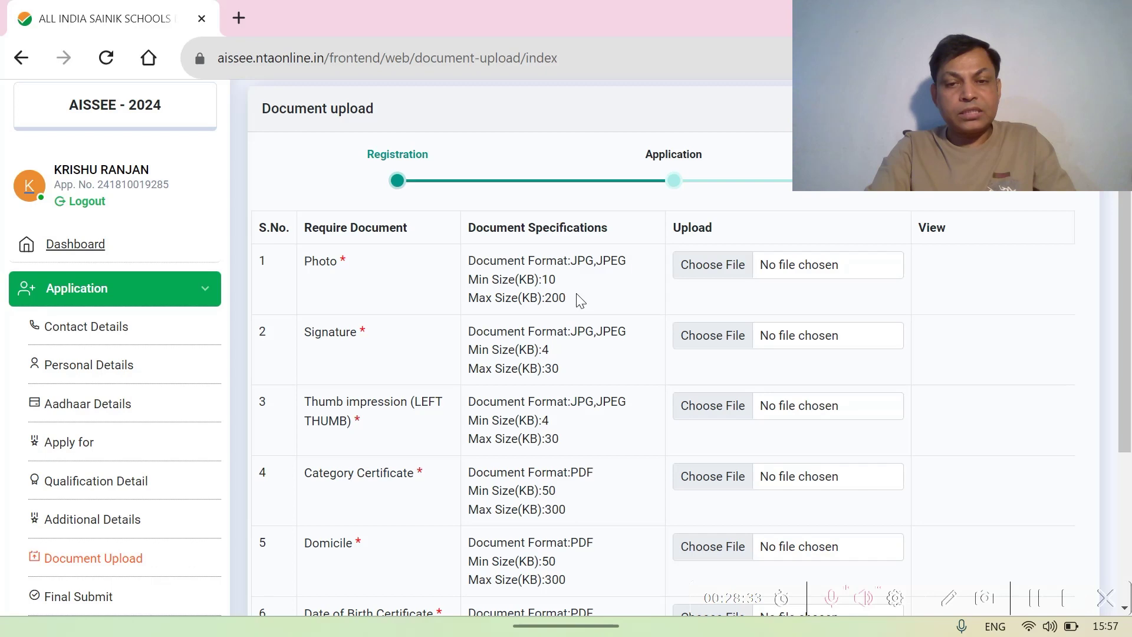
left_click(720, 270)
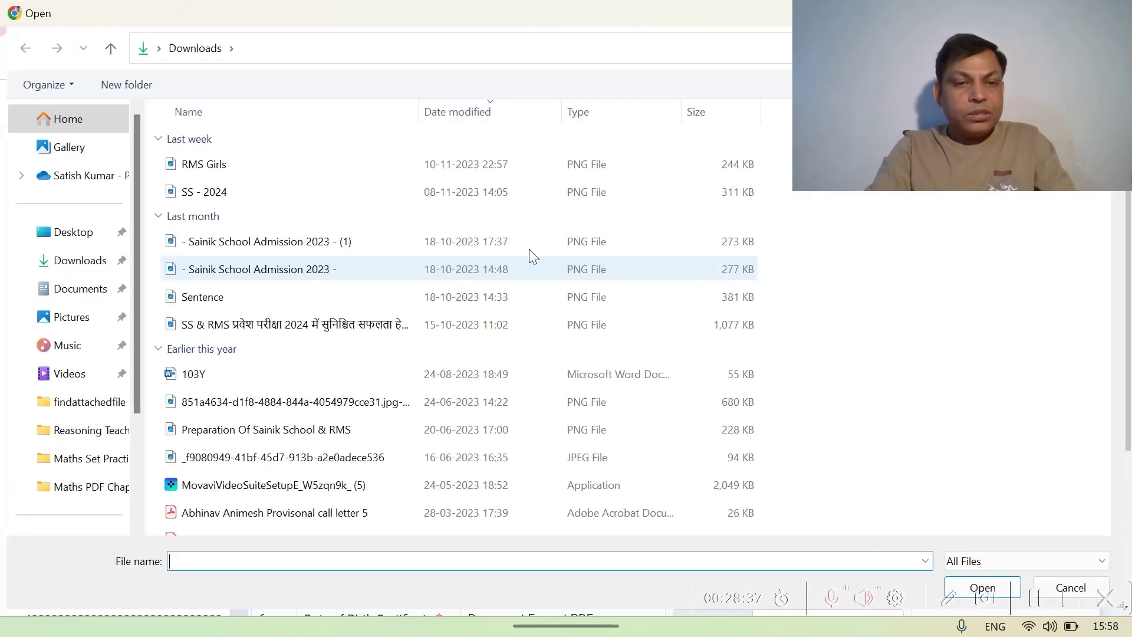
- Pick photo.jpeg from the Desktop's attachments folder as the Photo upload file
left_click(70, 236)
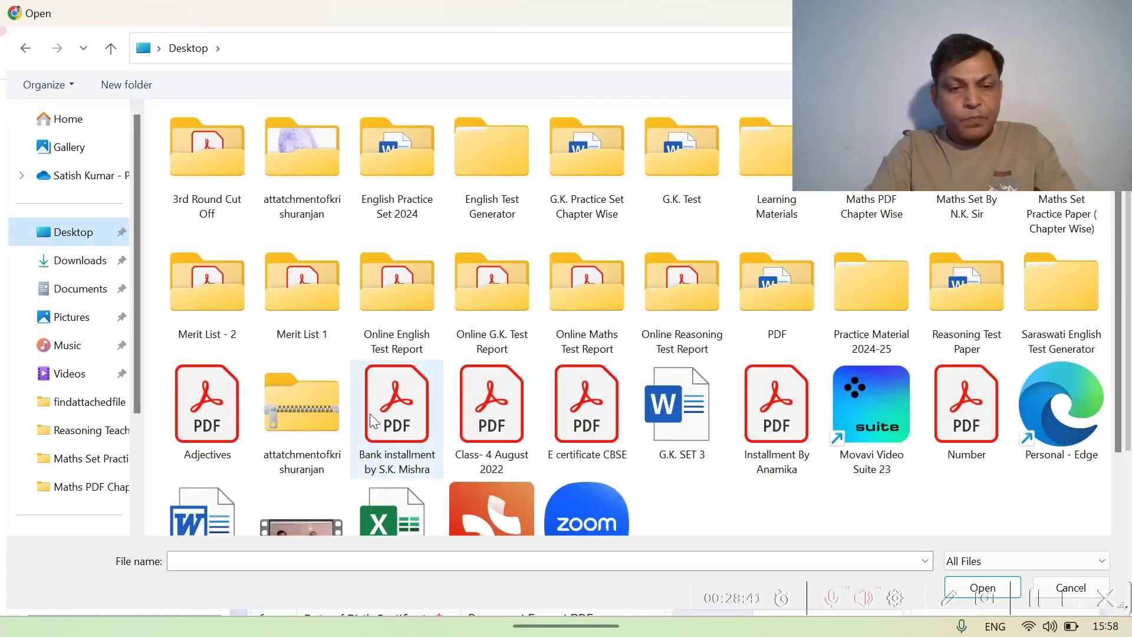
scroll(362, 422, "down", 2)
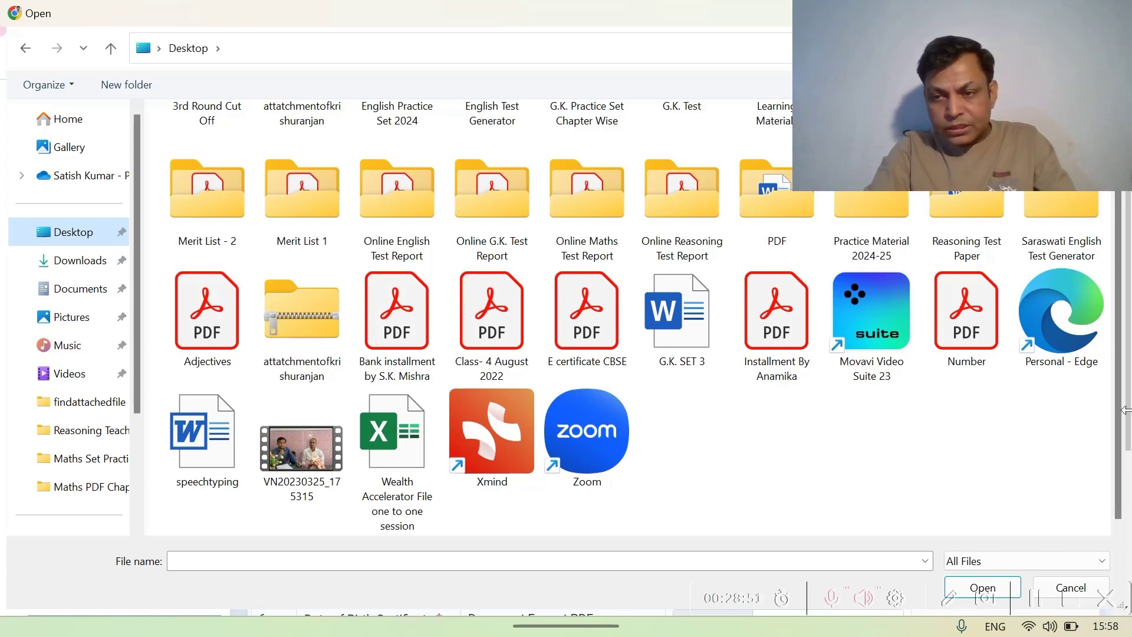
left_click_drag(1126, 420, 1120, 347)
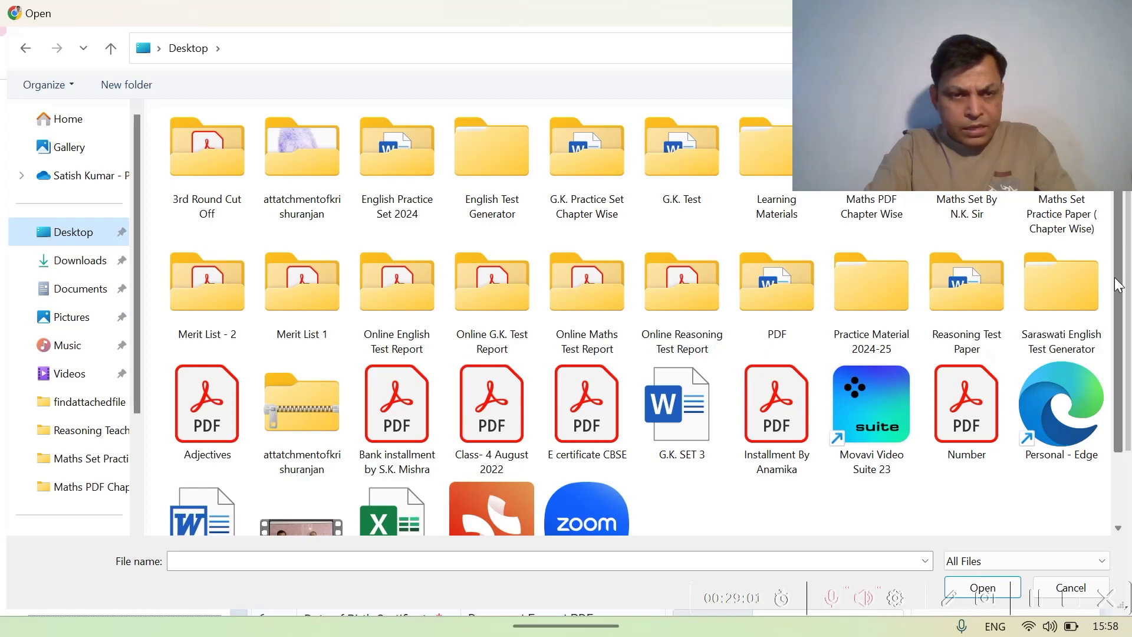
double_click(316, 141)
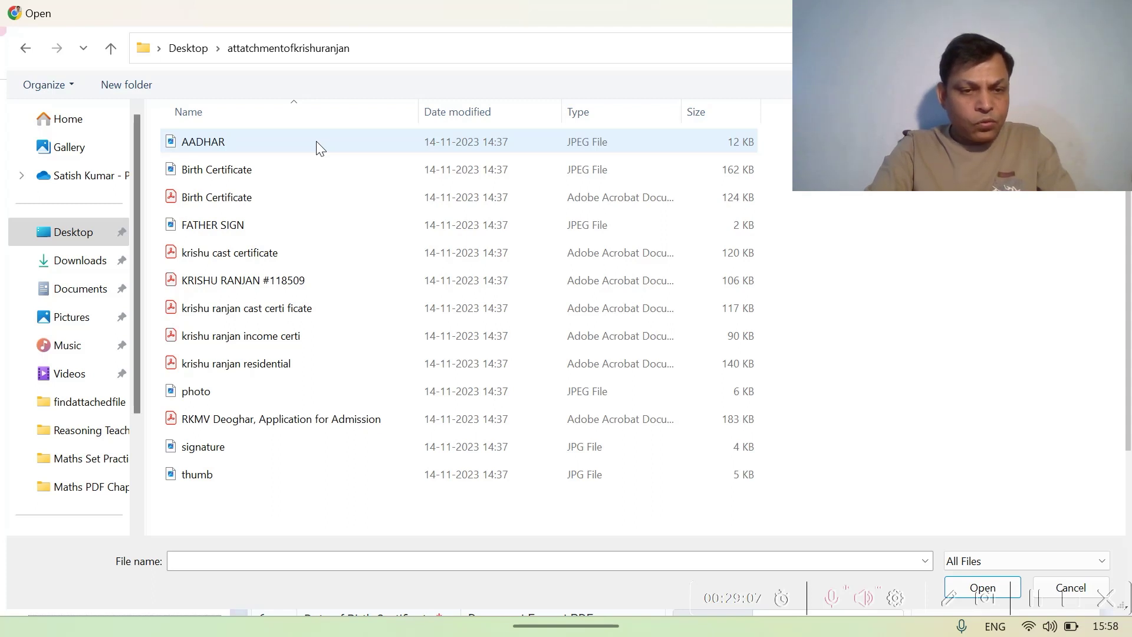
left_click(238, 394)
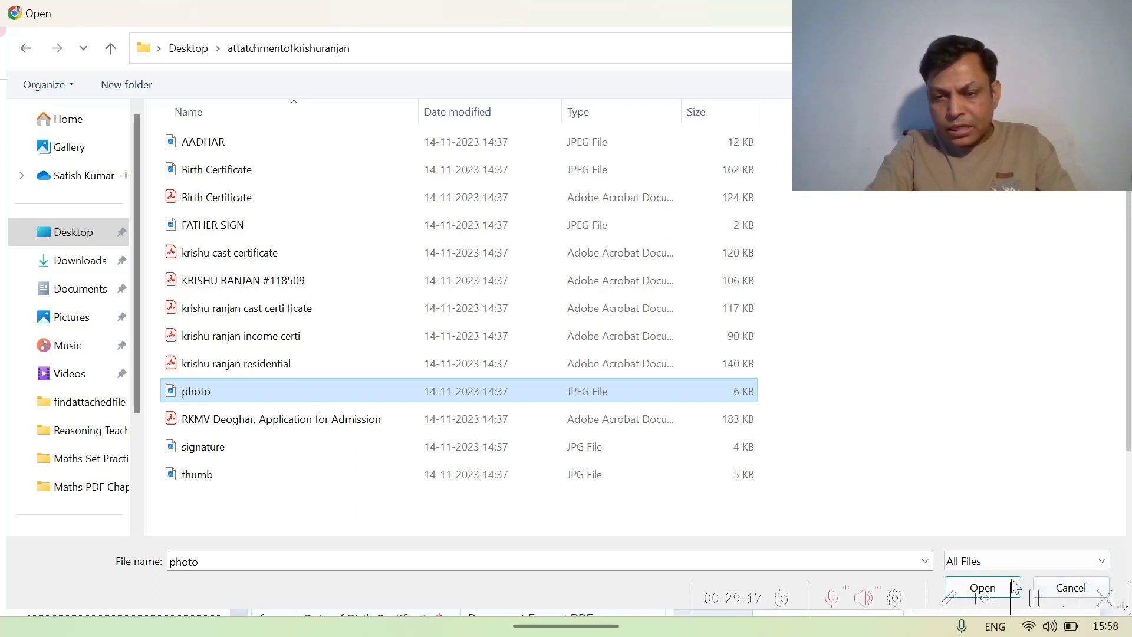
left_click(1126, 592)
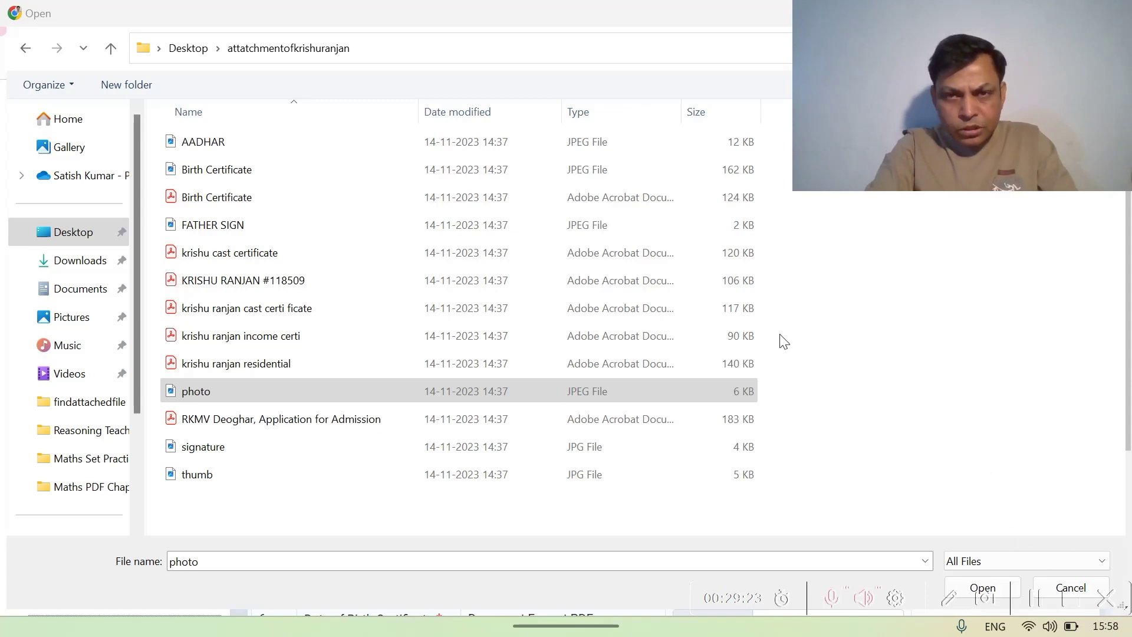
double_click(669, 7)
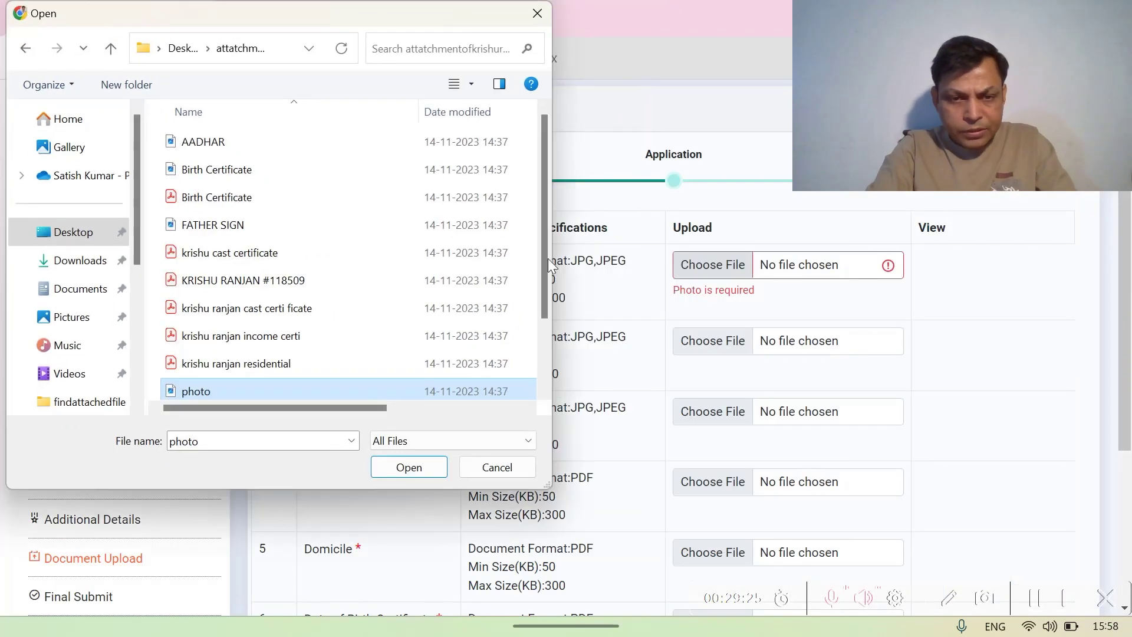
left_click(417, 471)
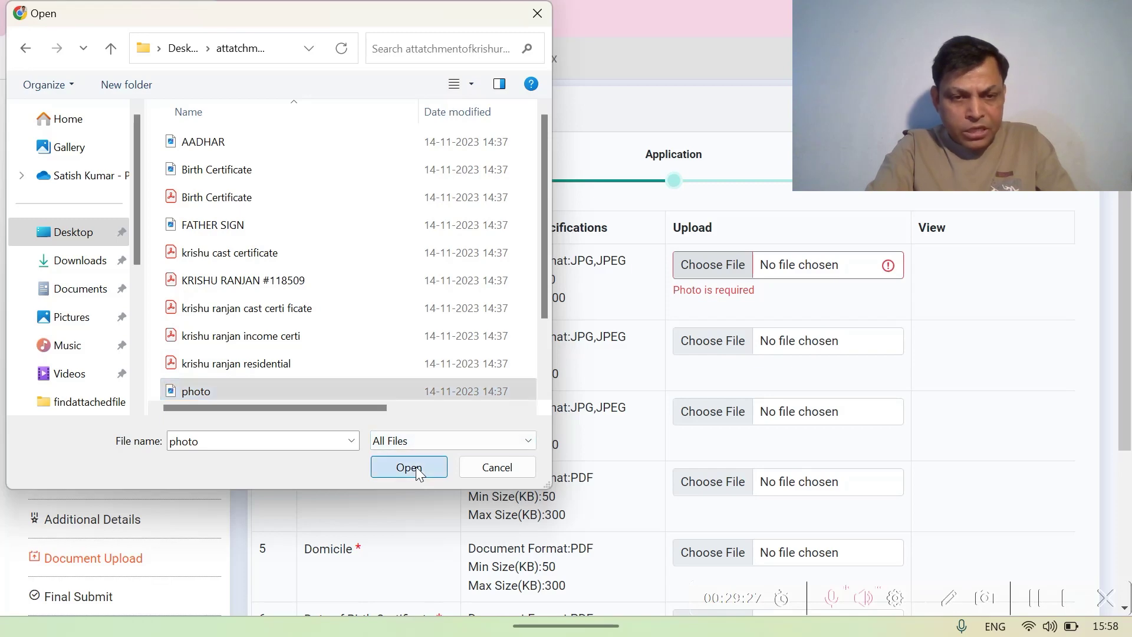
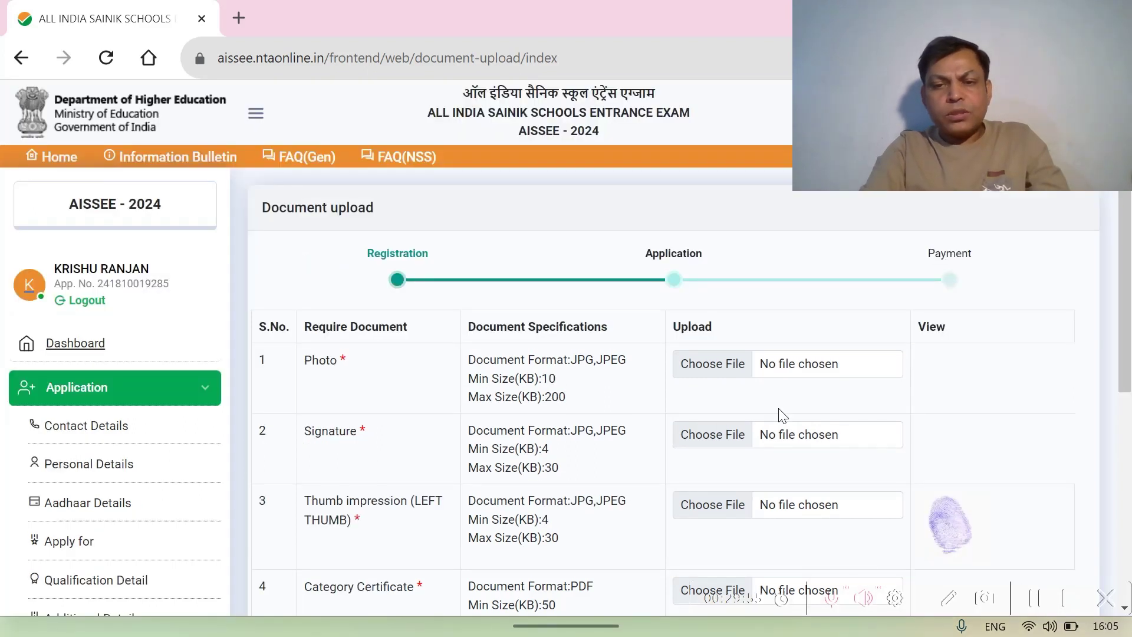
- Upload photo.jpeg as the candidate's Photo and acknowledge the upload success message
left_click(698, 371)
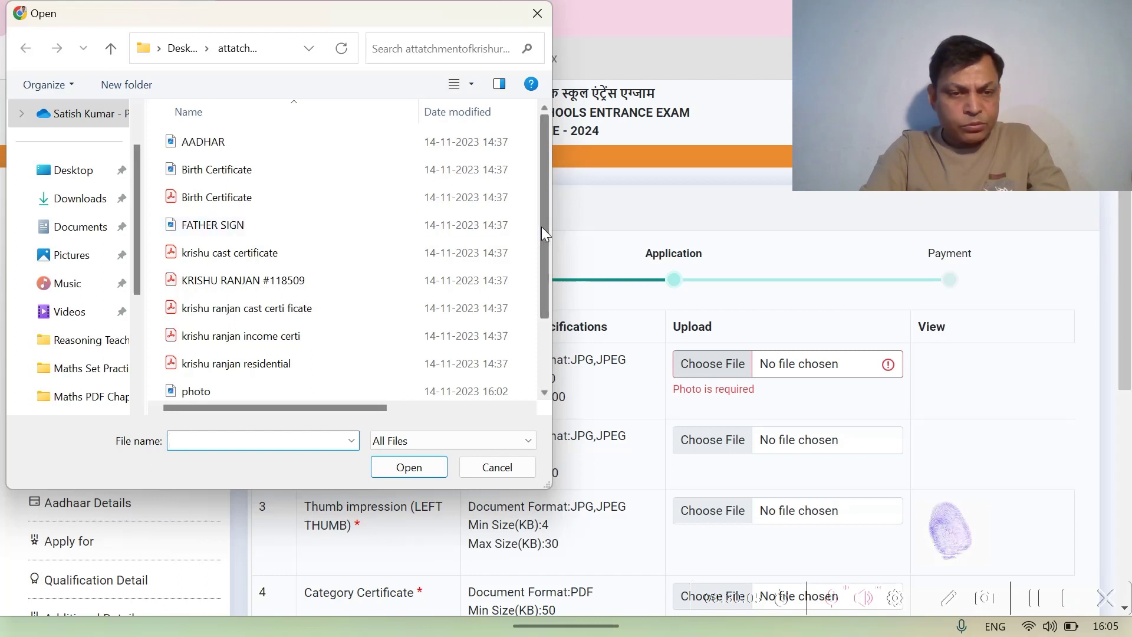
scroll(210, 389, "down", 1)
left_click(210, 384)
left_click(409, 467)
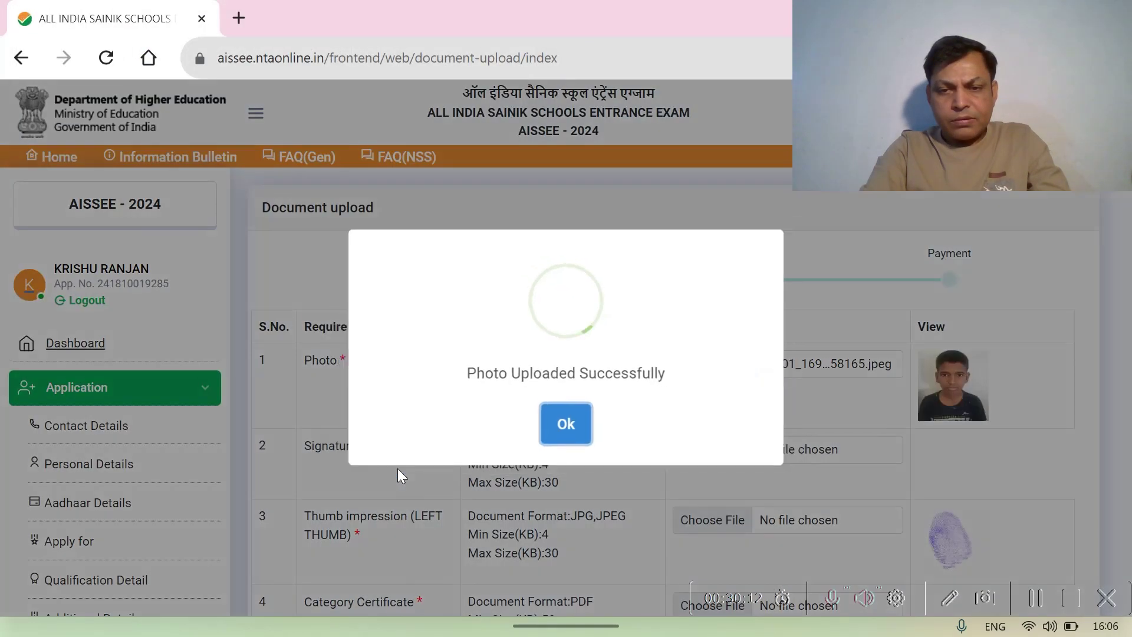
left_click(567, 425)
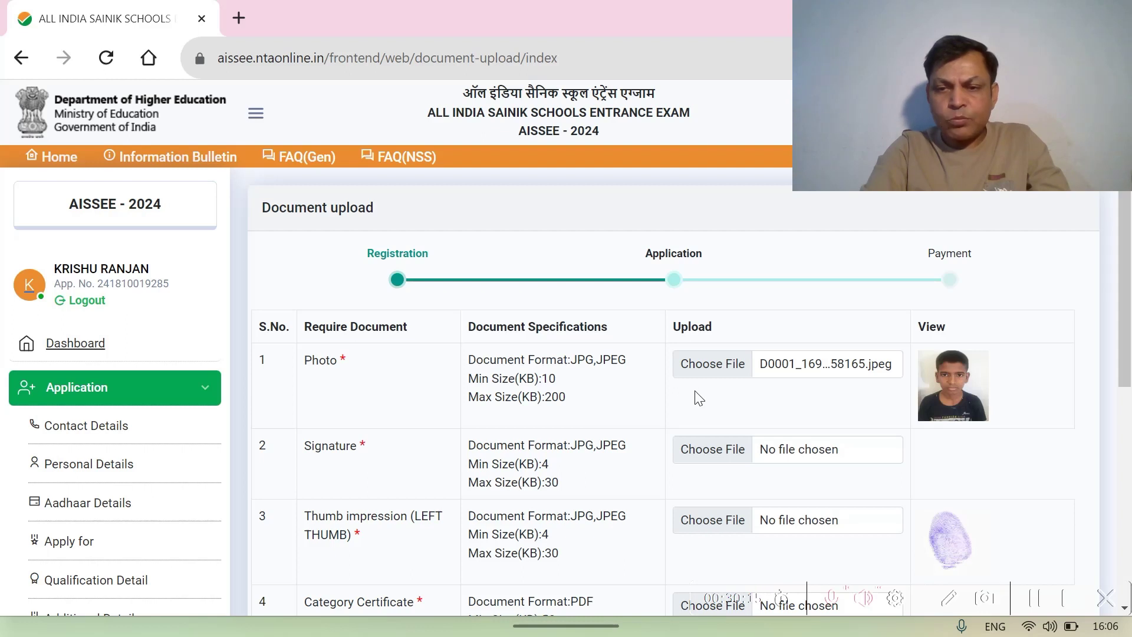
scroll(696, 391, "down", 1)
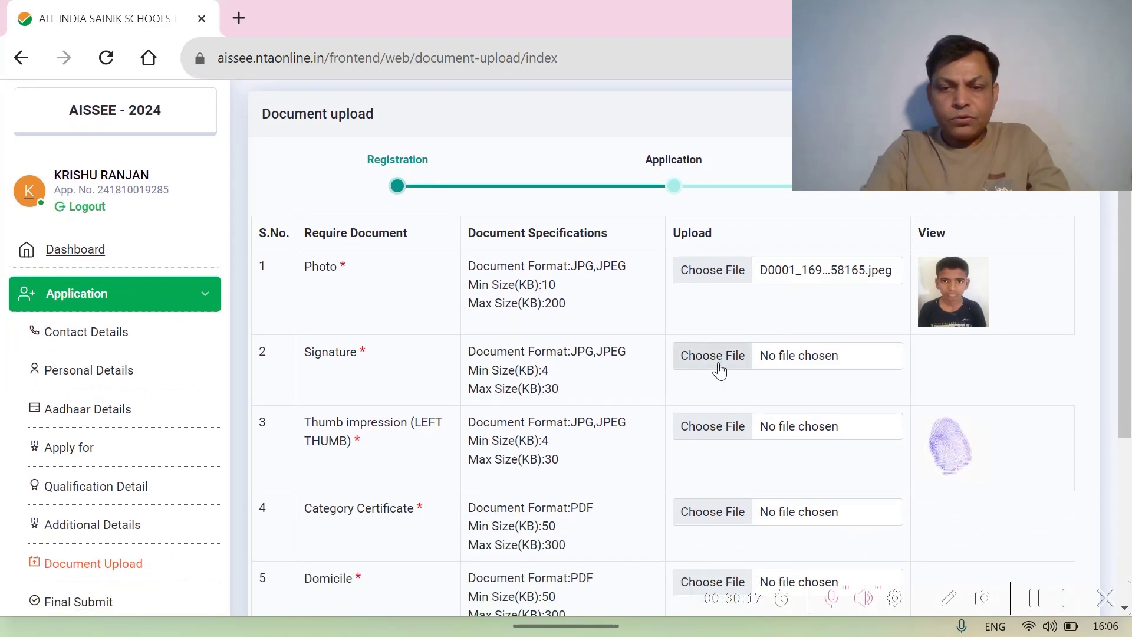
- Upload the signature image in the Signature row and acknowledge the confirmation
left_click(718, 362)
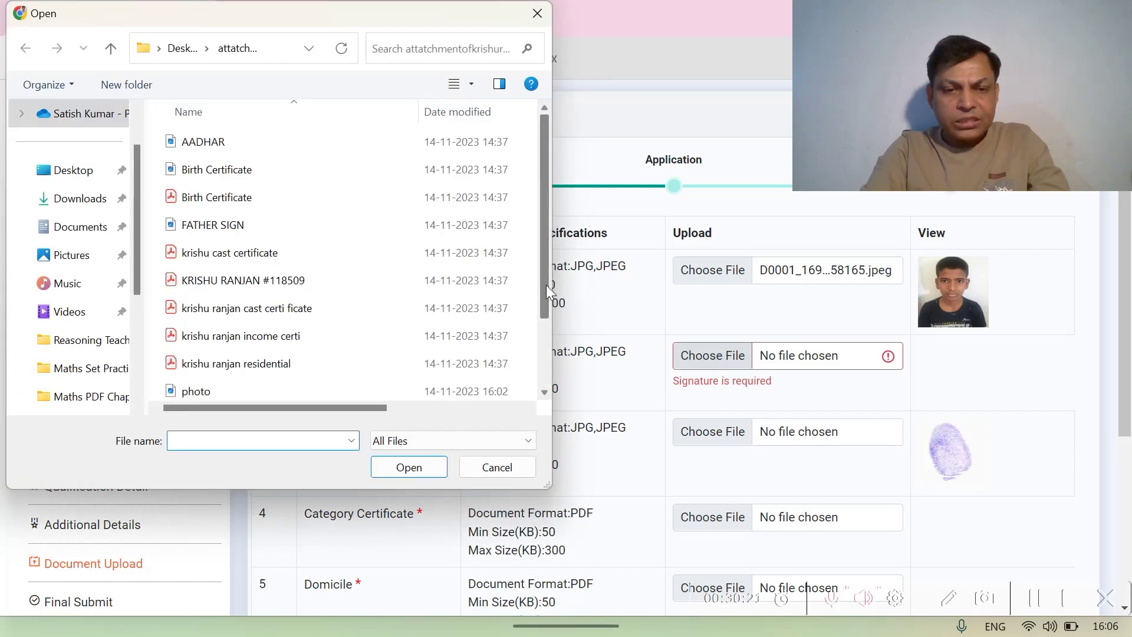
left_click_drag(546, 285, 543, 352)
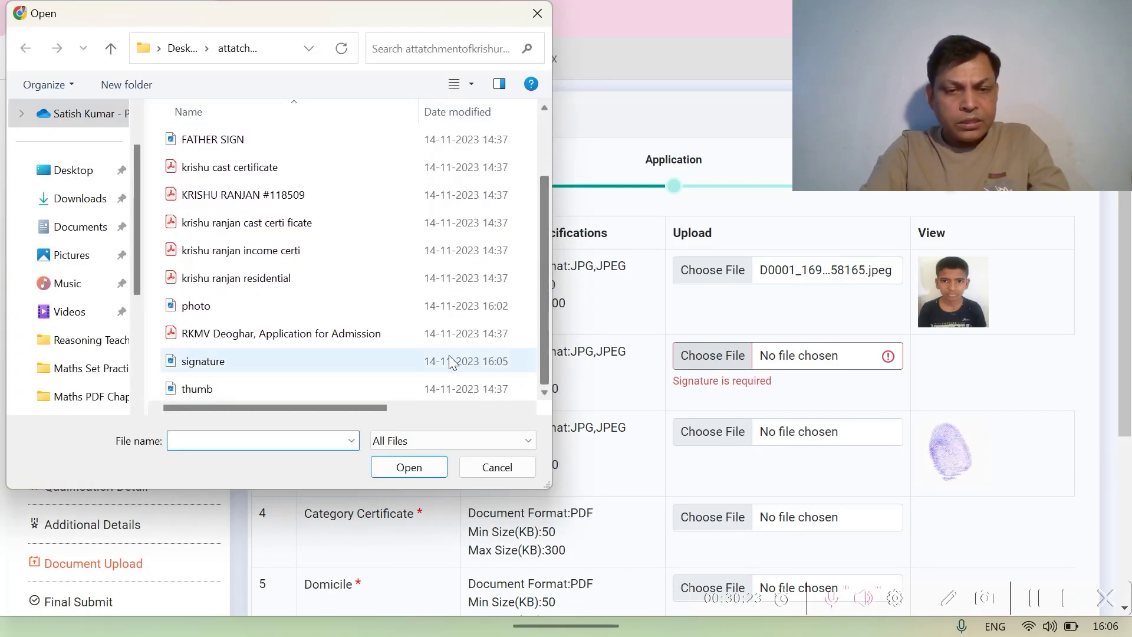
left_click(370, 362)
left_click(397, 472)
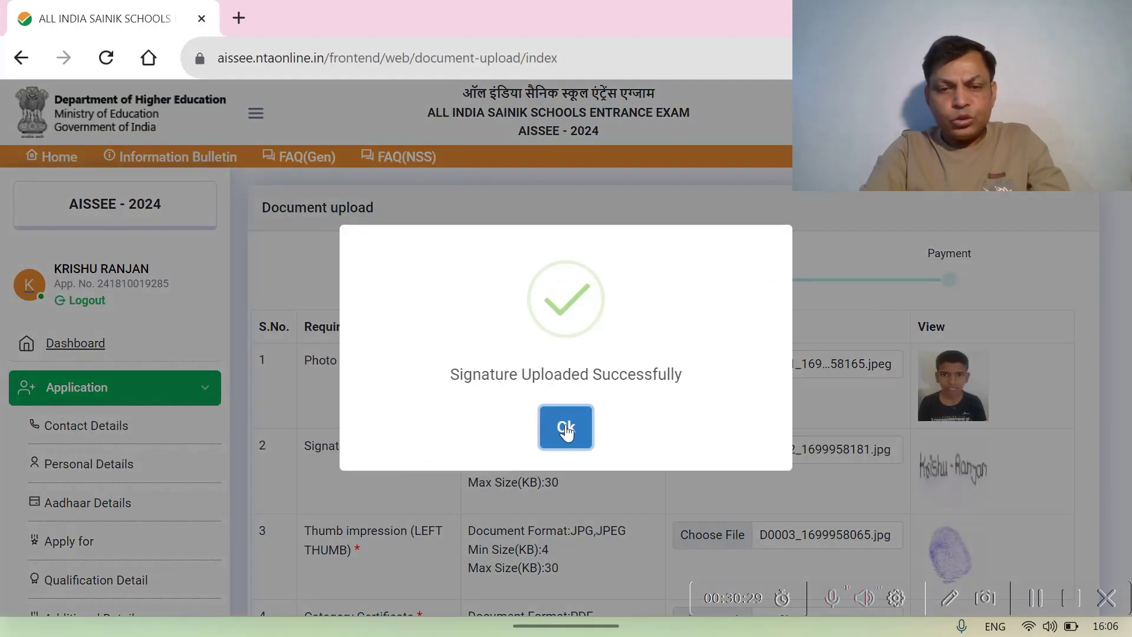
left_click(566, 431)
scroll(658, 411, "down", 3)
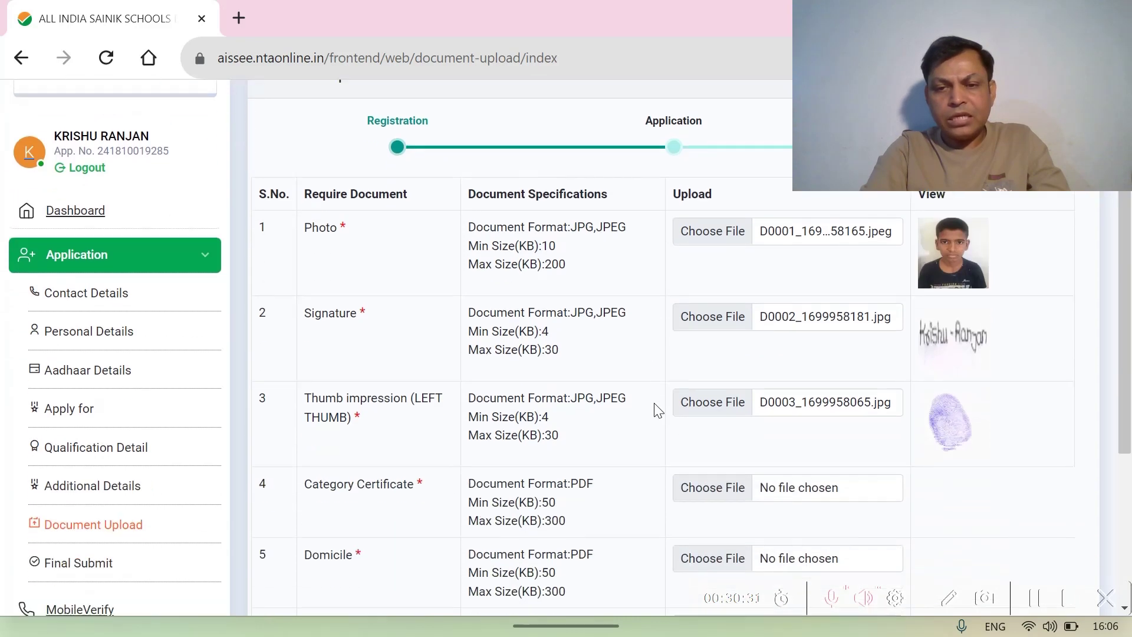
- Replace the too-small left thumb impression with a new image file and acknowledge the confirmation
left_click(726, 349)
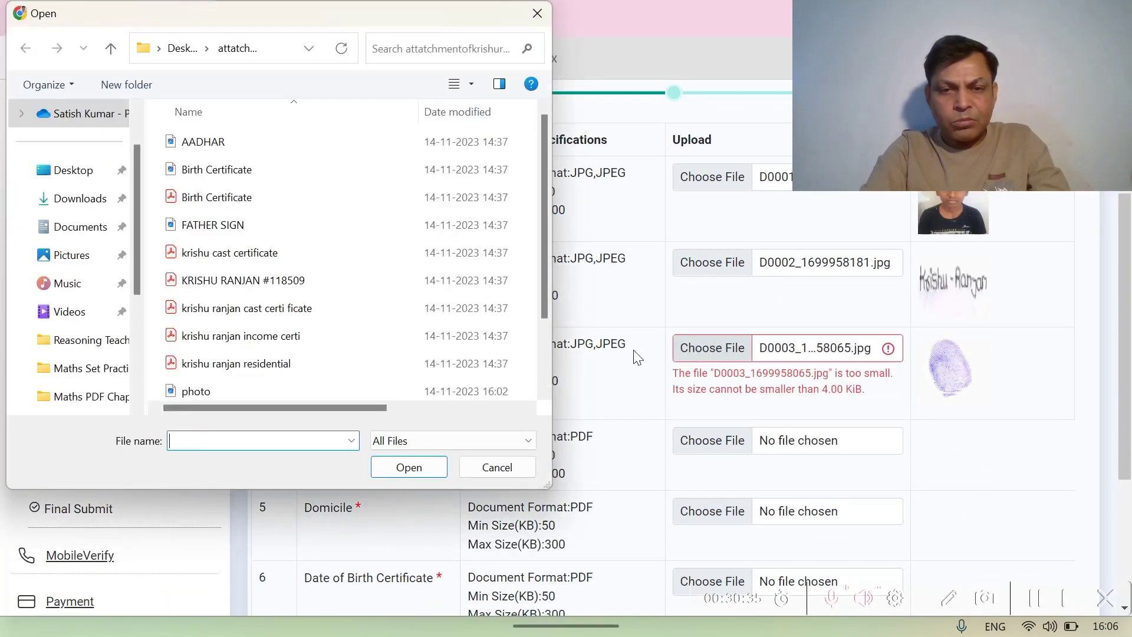
left_click_drag(541, 263, 544, 346)
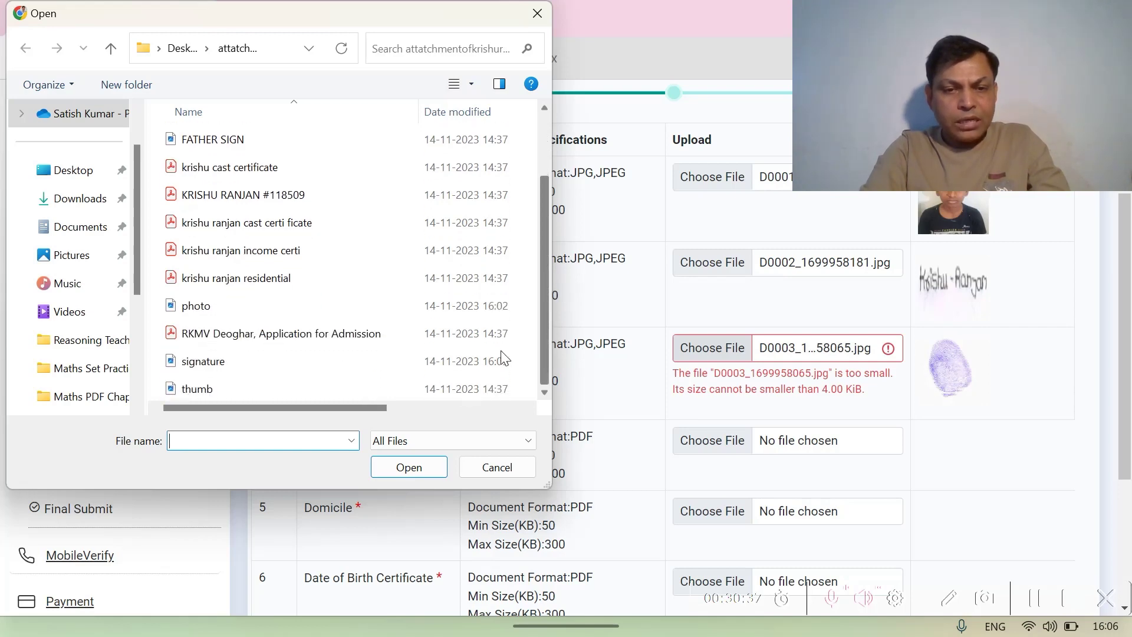
left_click(322, 386)
left_click(407, 466)
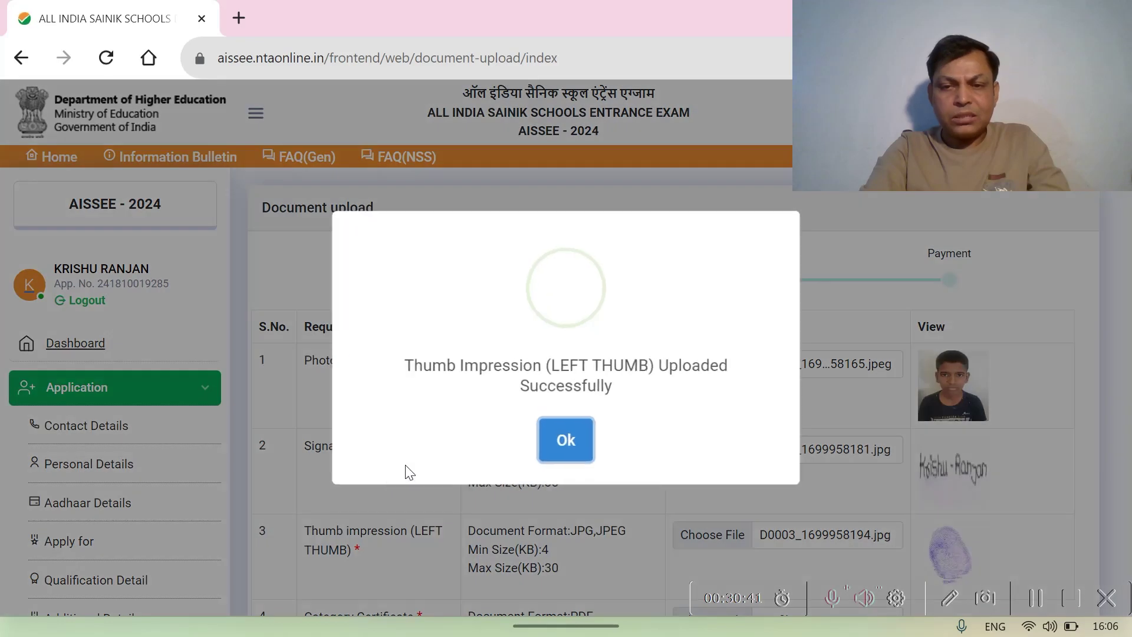
left_click(575, 439)
scroll(666, 452, "down", 5)
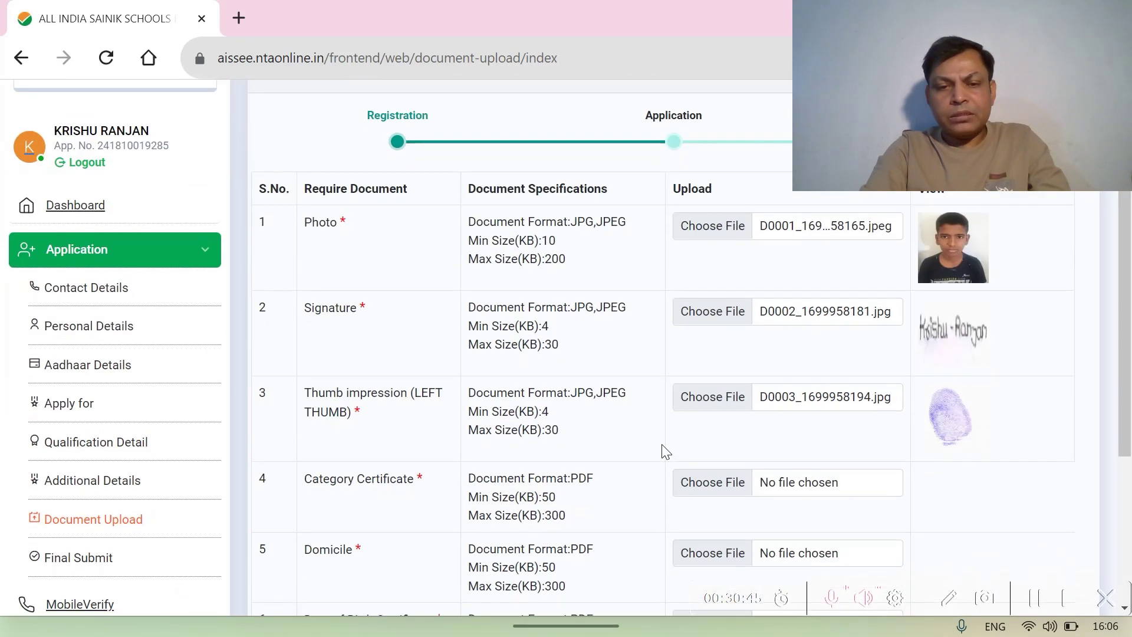
scroll(665, 451, "down", 1)
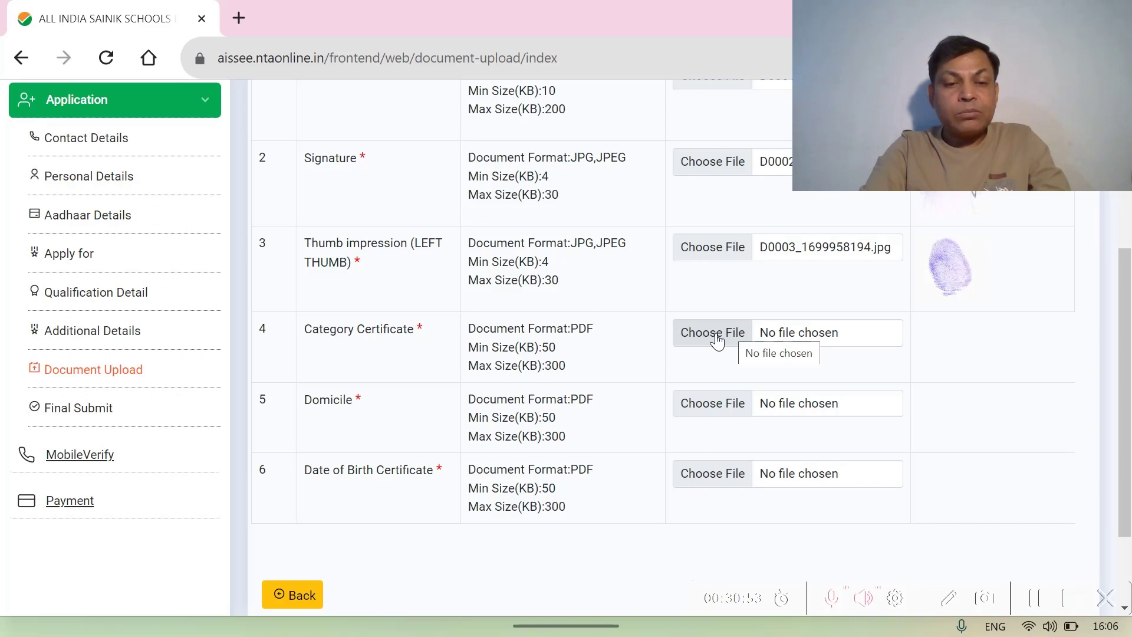
- Upload the caste certificate PDF as the Category Certificate
left_click(716, 333)
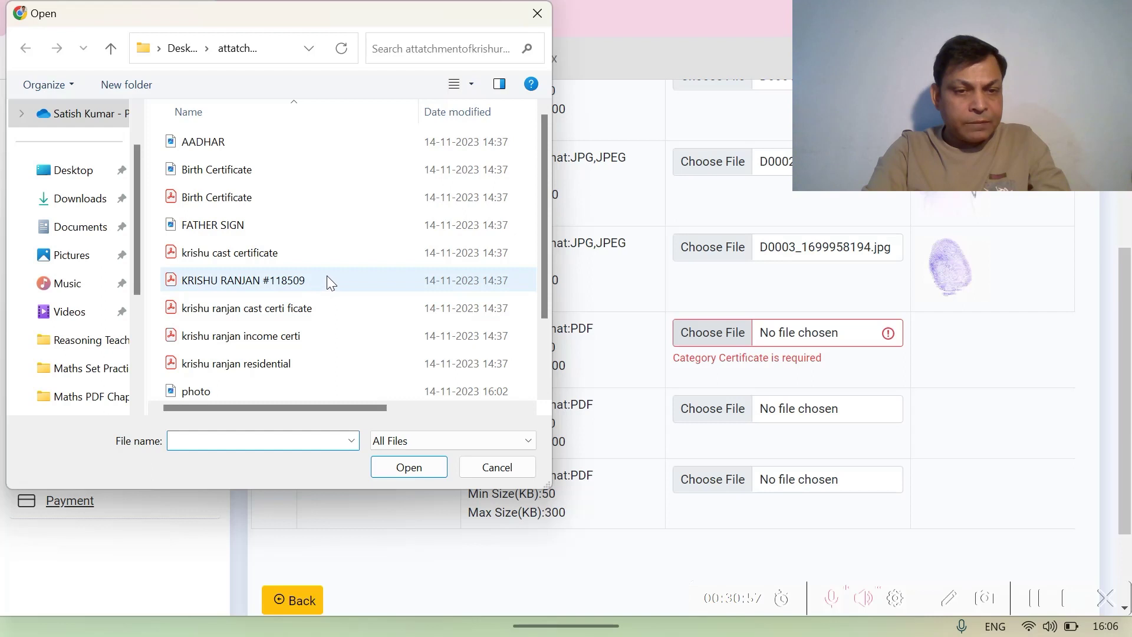
left_click(285, 258)
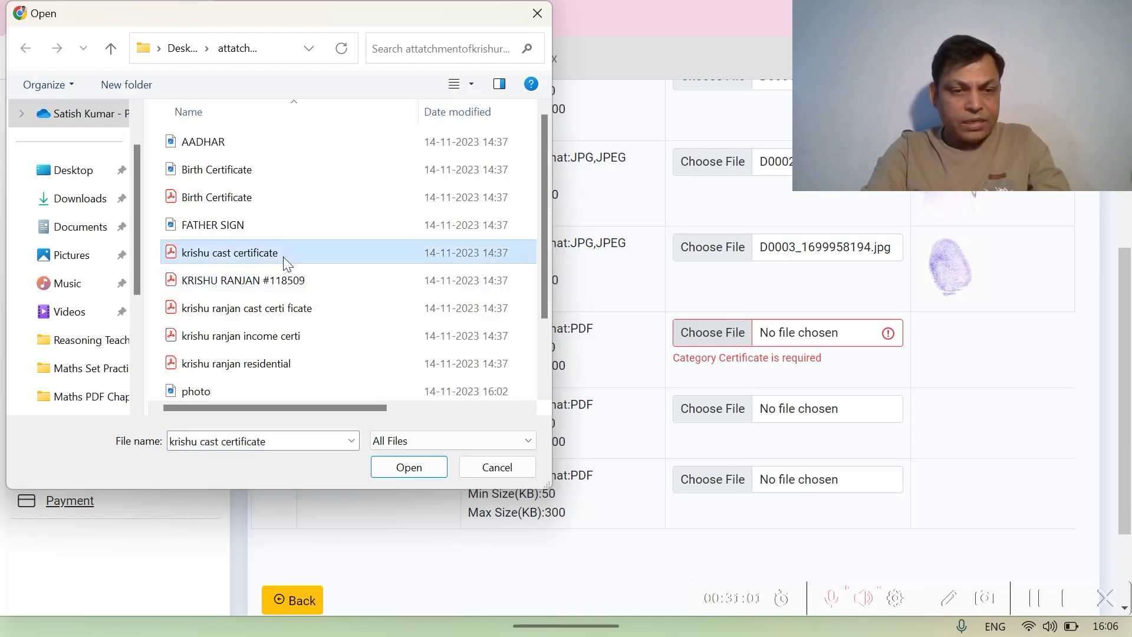
left_click(410, 467)
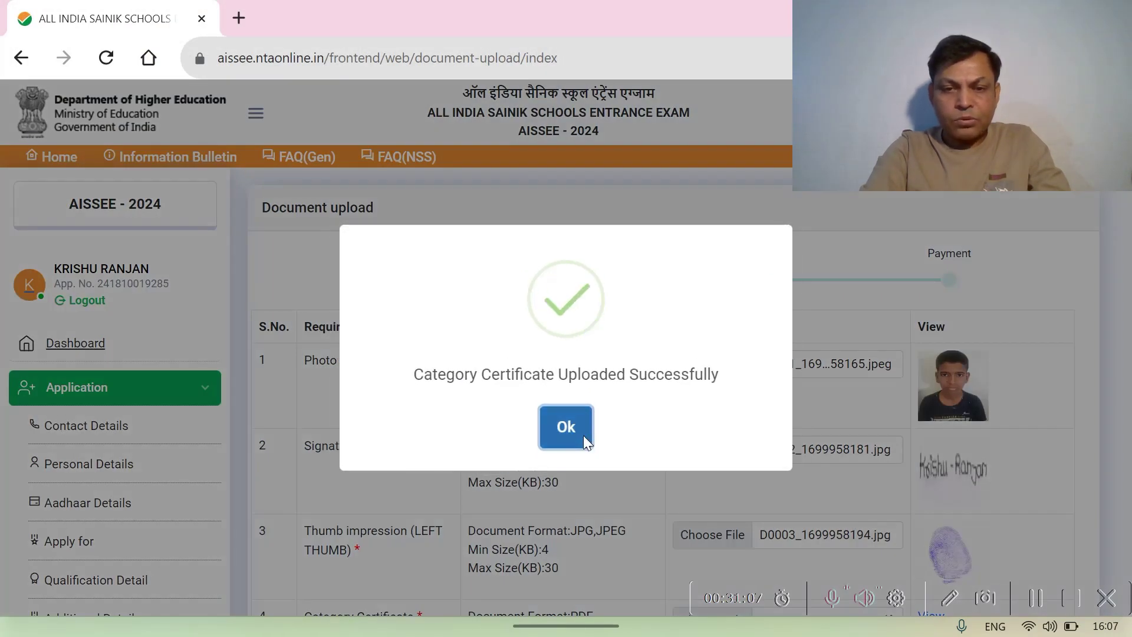
left_click(583, 439)
scroll(622, 442, "down", 4)
scroll(623, 446, "down", 2)
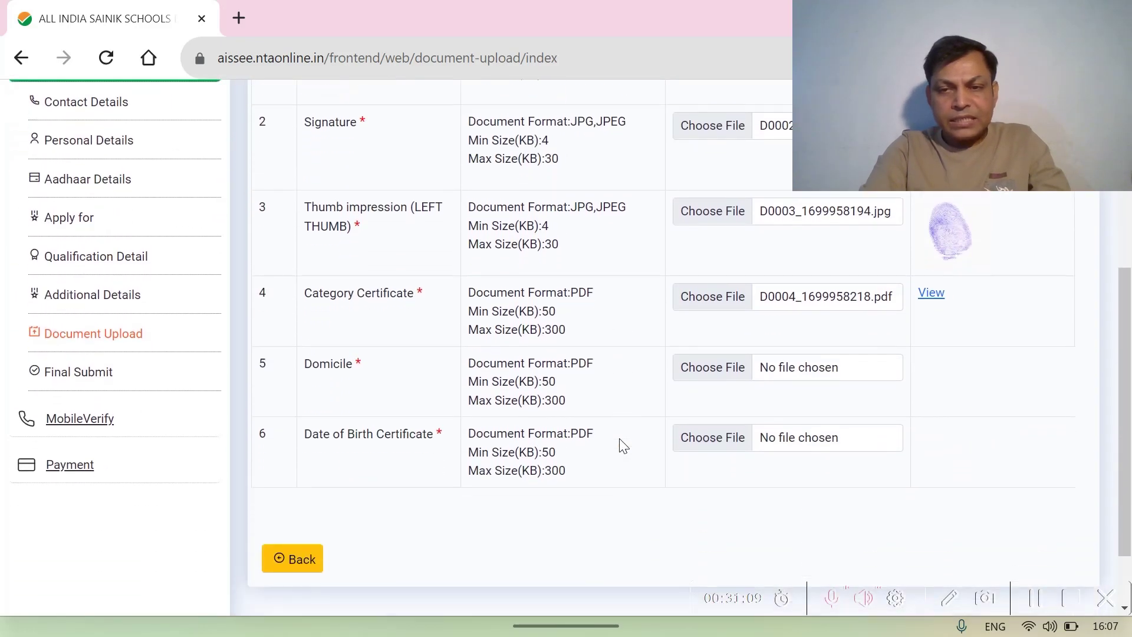
- Upload the residential certificate PDF for Domicile
left_click(721, 373)
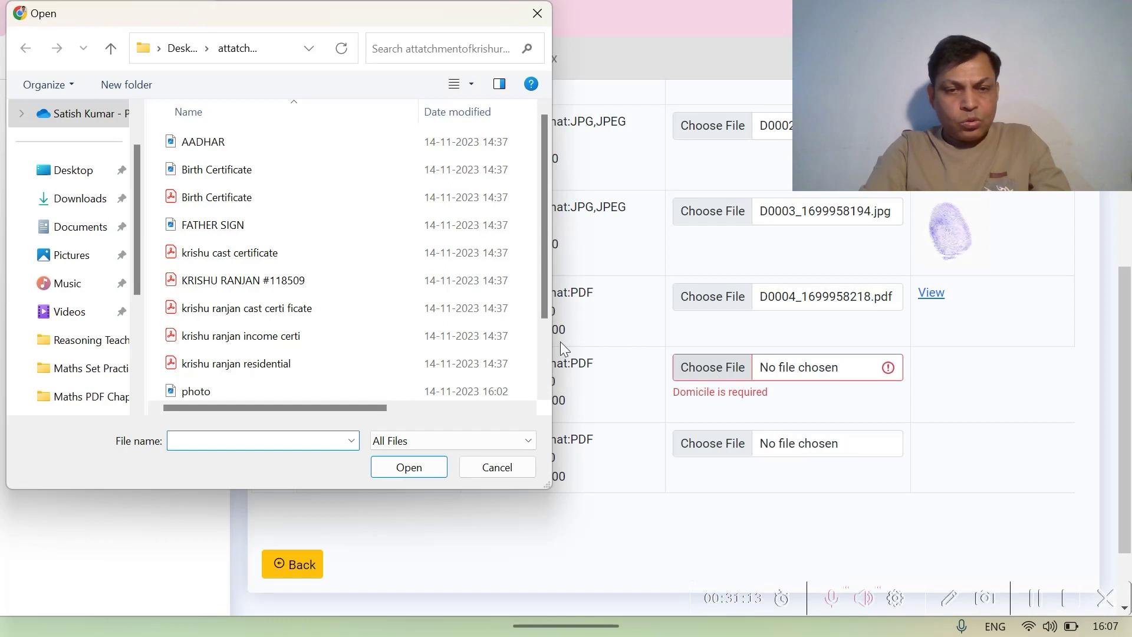
left_click_drag(544, 267, 543, 328)
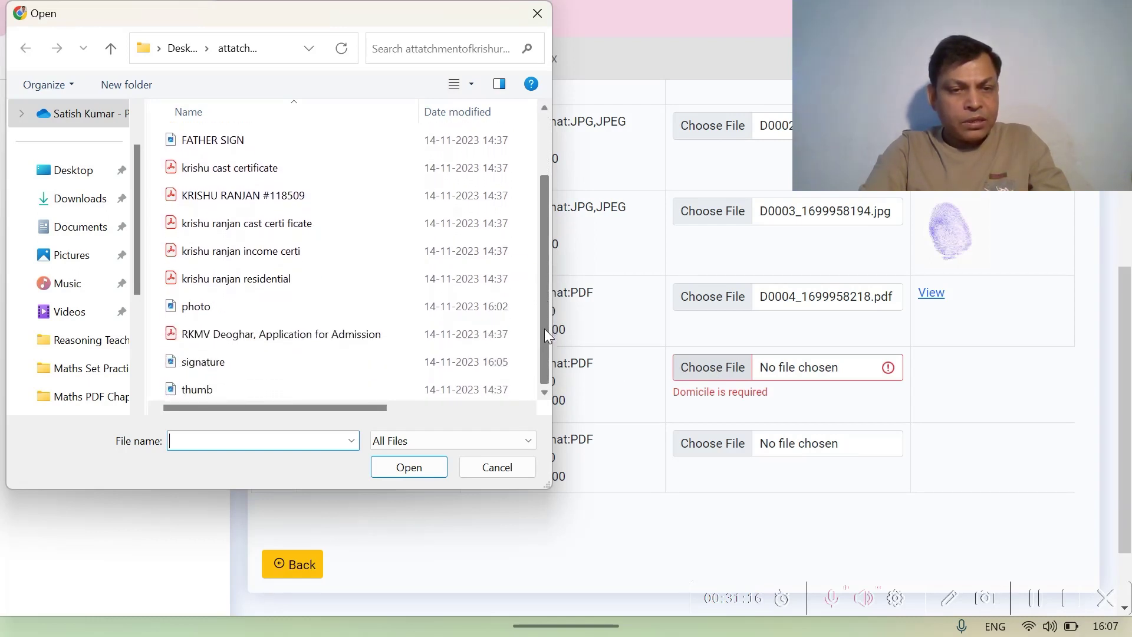
left_click(299, 281)
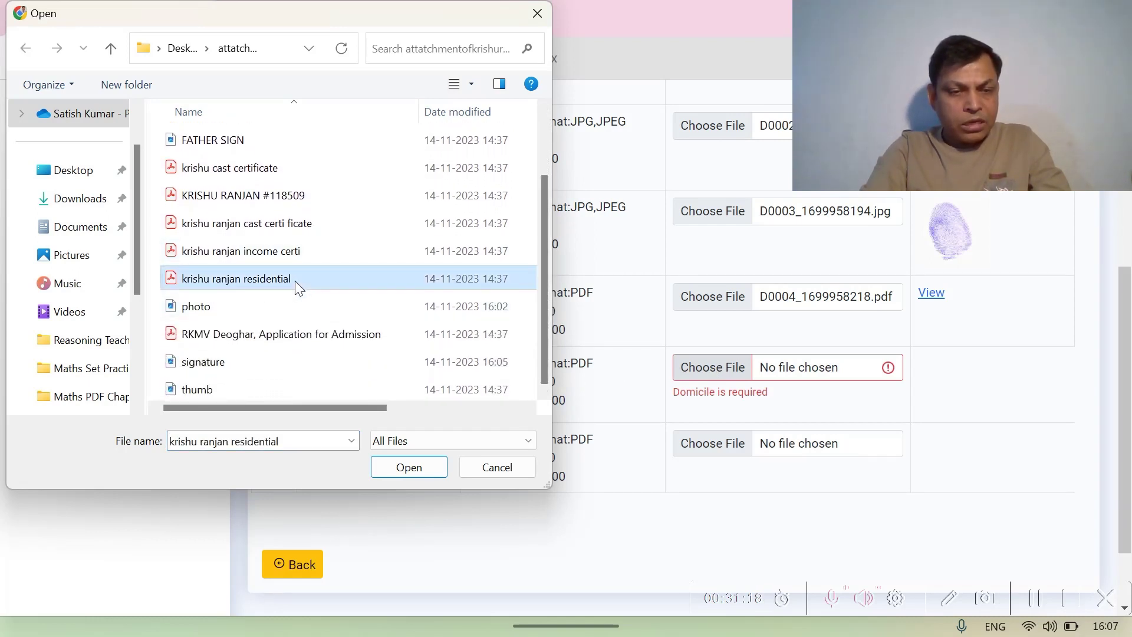
left_click(404, 470)
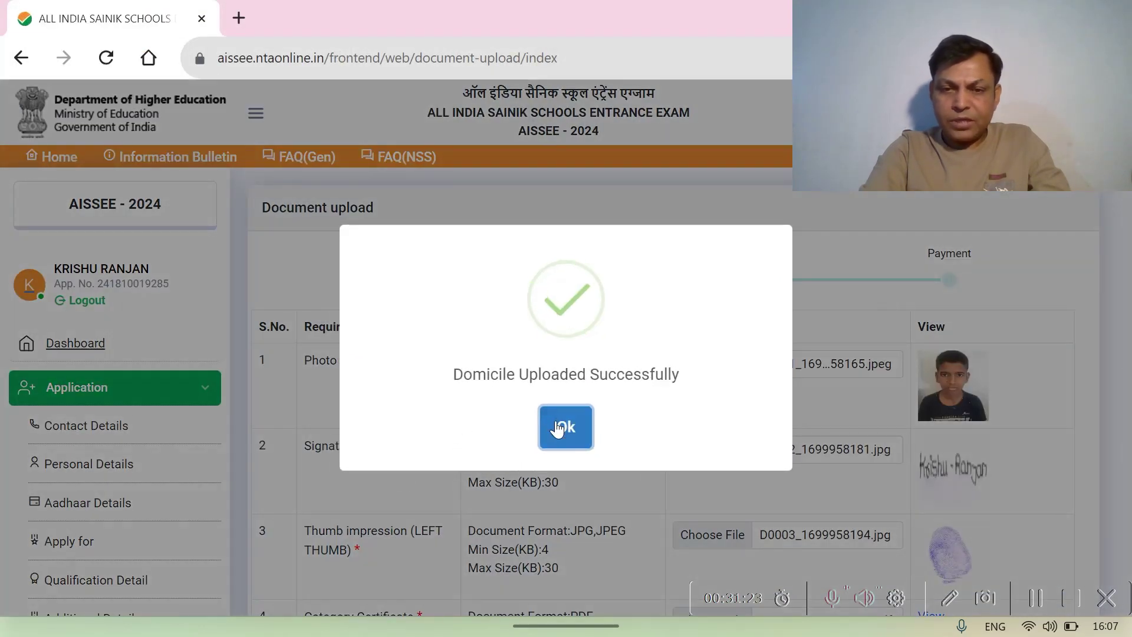
left_click(562, 428)
scroll(561, 428, "down", 5)
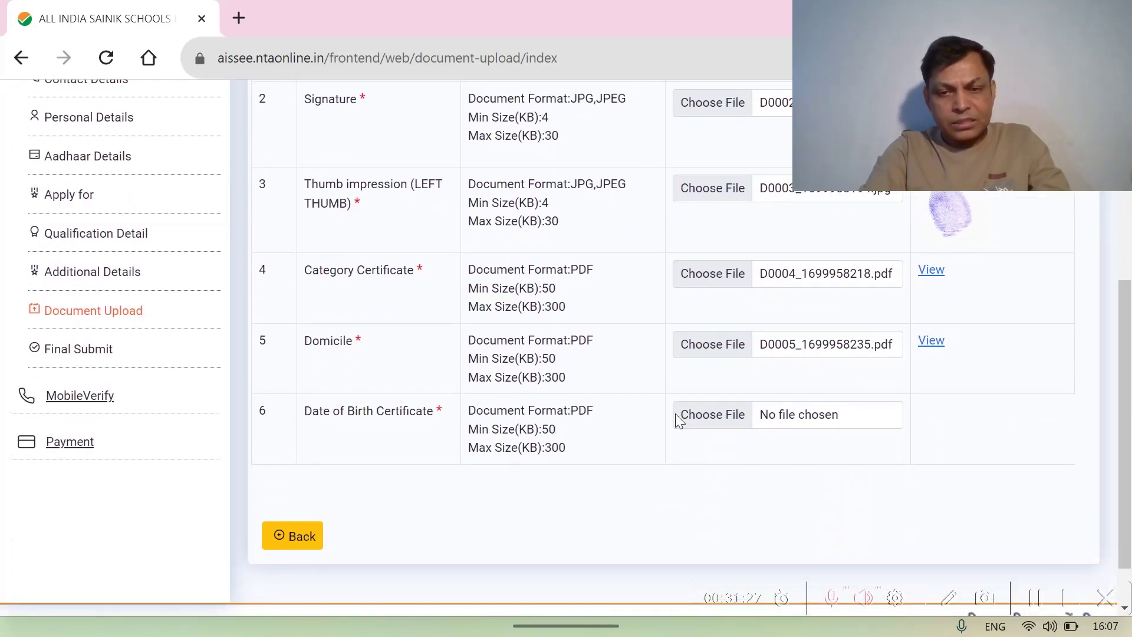
- Upload the Birth Certificate PDF for the Date of Birth Certificate row
left_click(705, 416)
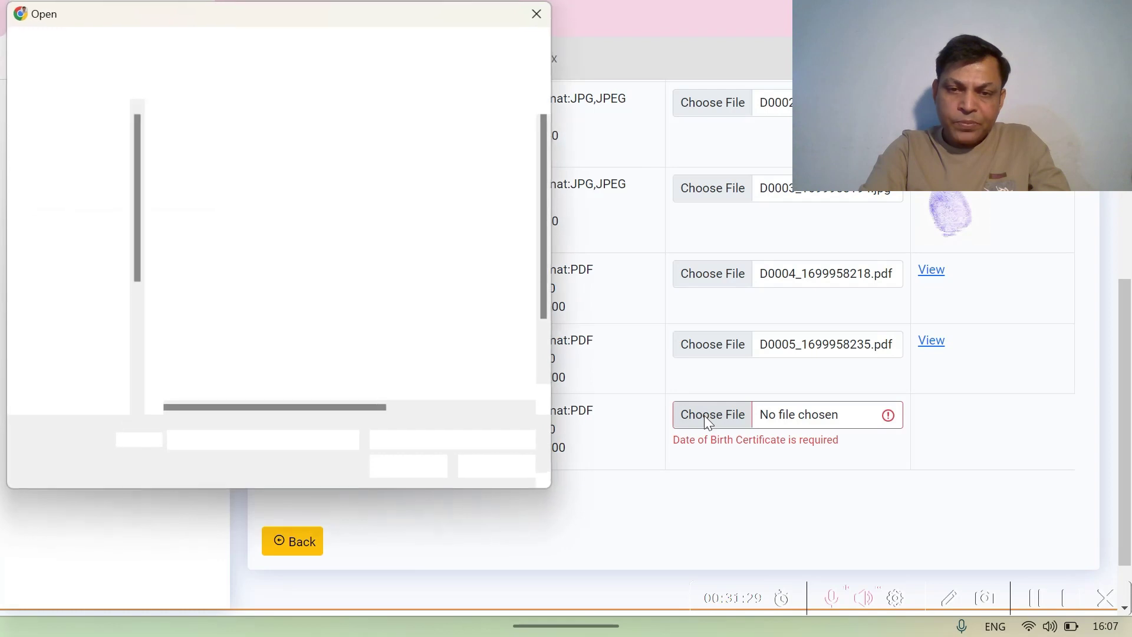
mouse_move(544, 282)
left_mouse_down()
mouse_move(541, 346)
mouse_move(543, 315)
left_mouse_up()
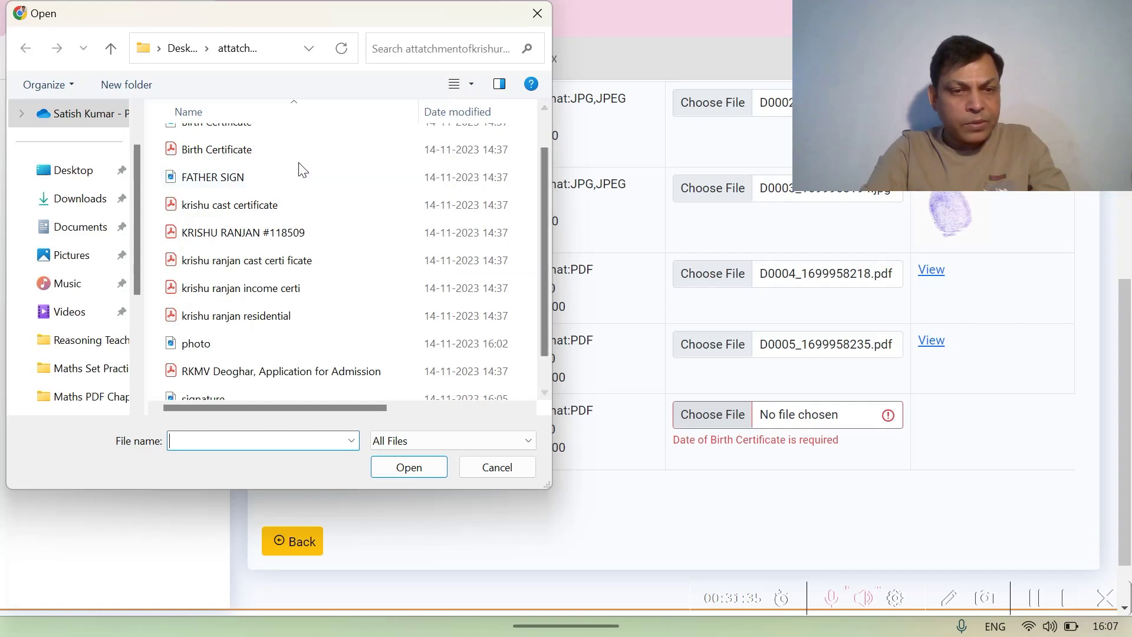
left_click(282, 150)
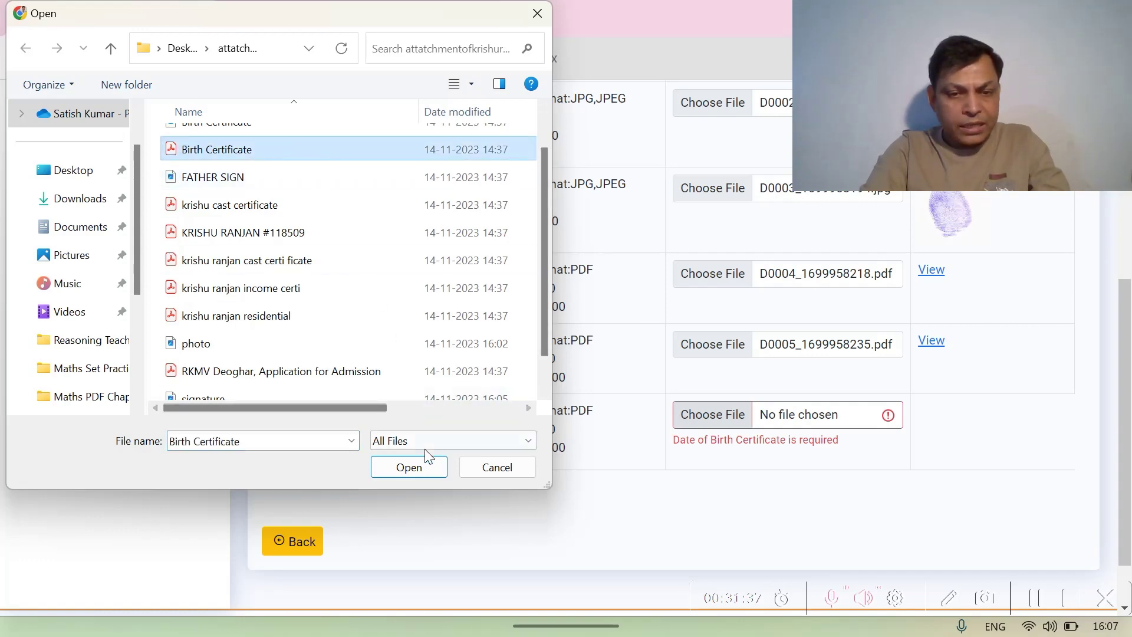
left_click(420, 465)
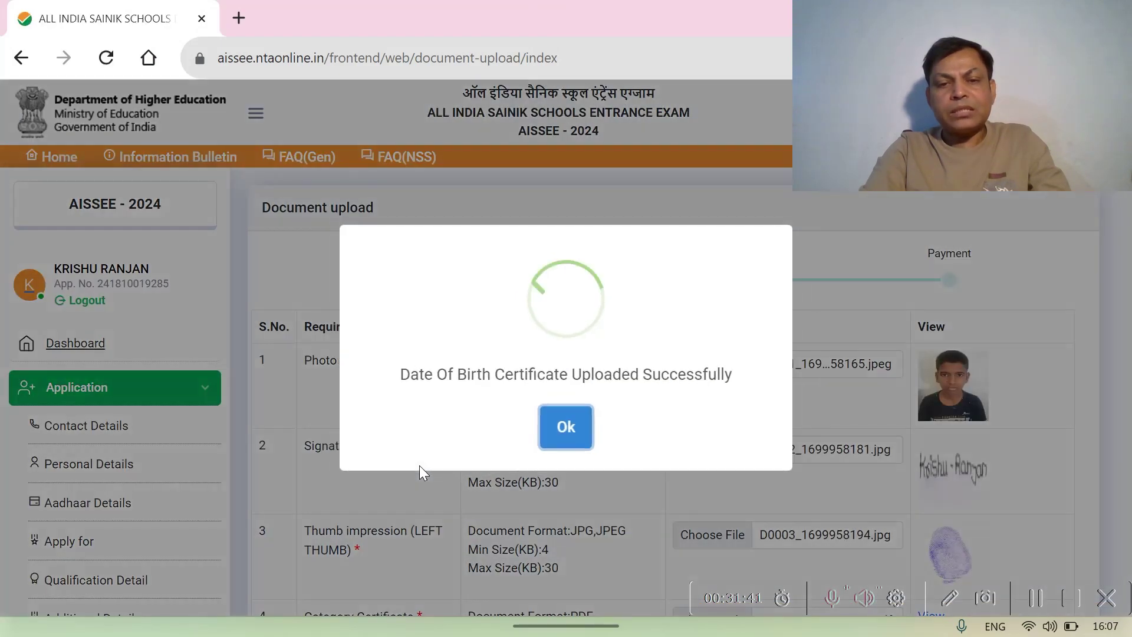
left_click(567, 429)
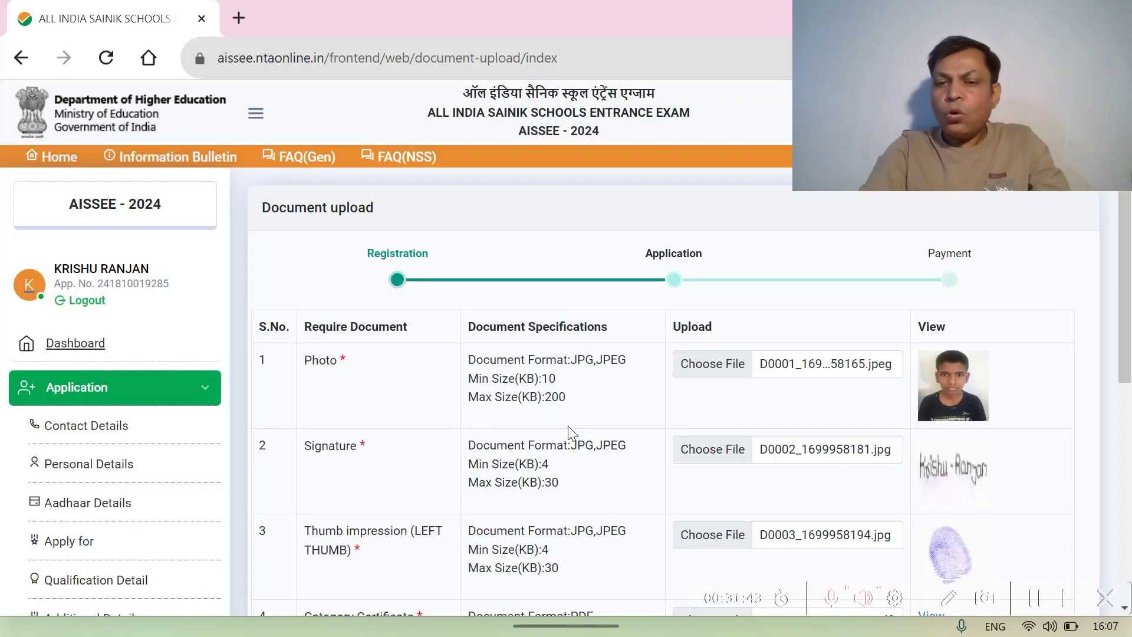
- Download the uploaded Category Certificate PDF from its View link to check it
scroll(607, 411, "down", 5)
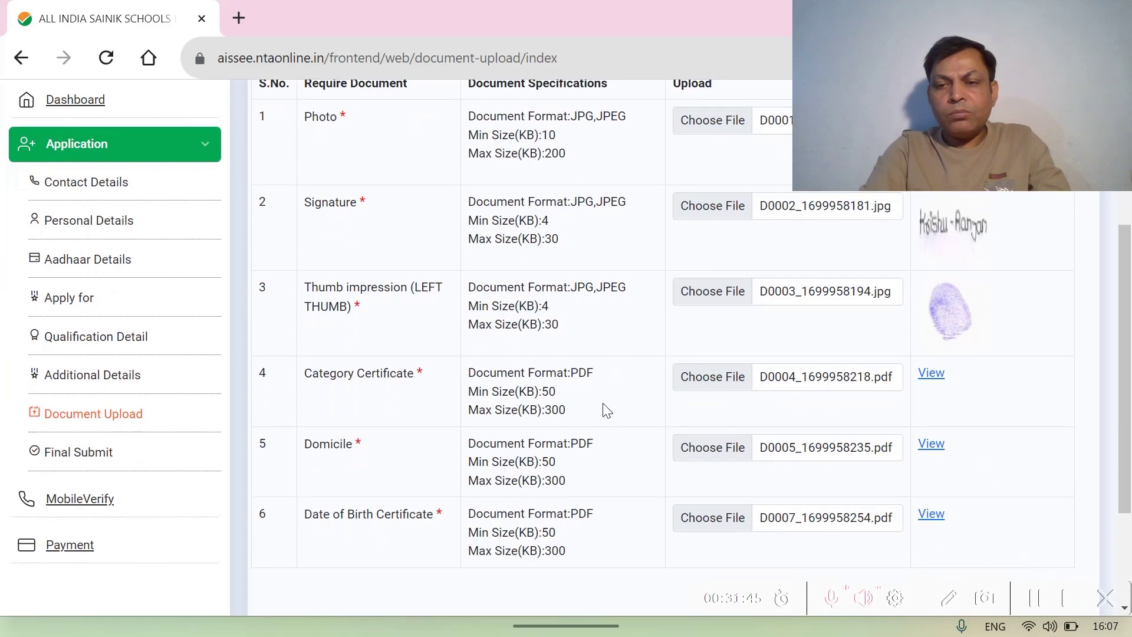
left_click(931, 364)
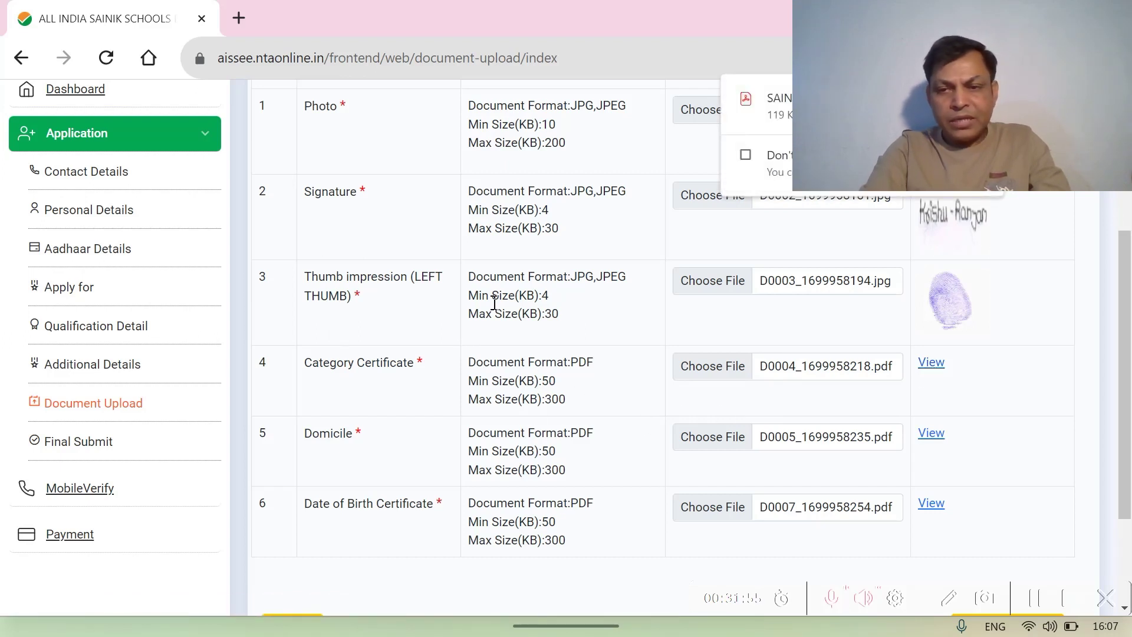
scroll(494, 304, "down", 3)
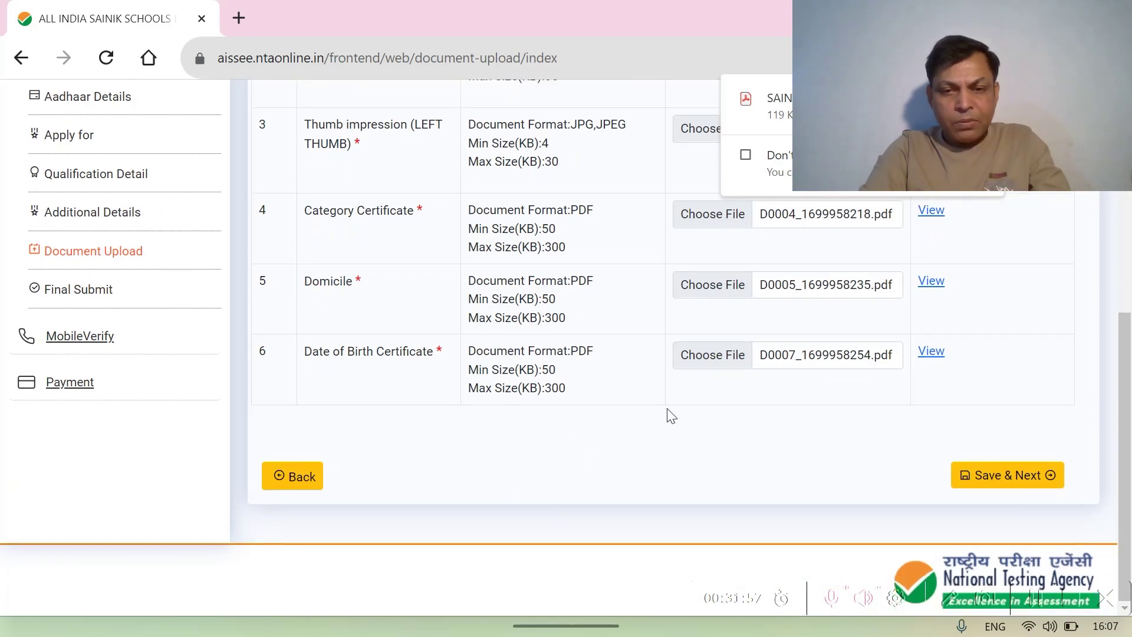
scroll(671, 406, "up", 8)
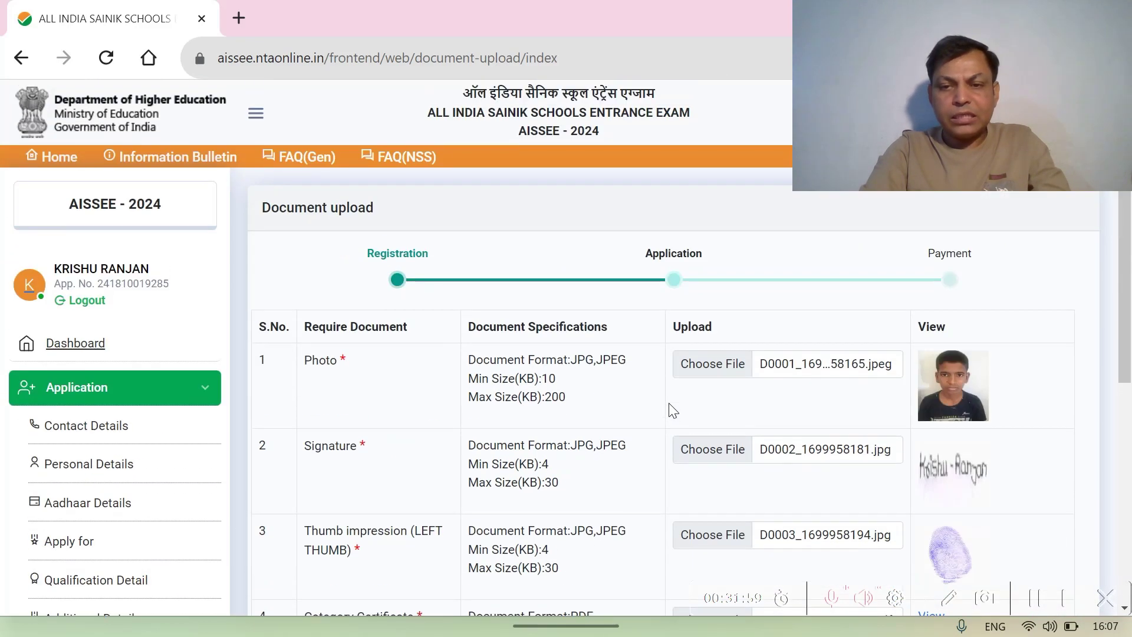
scroll(673, 410, "down", 7)
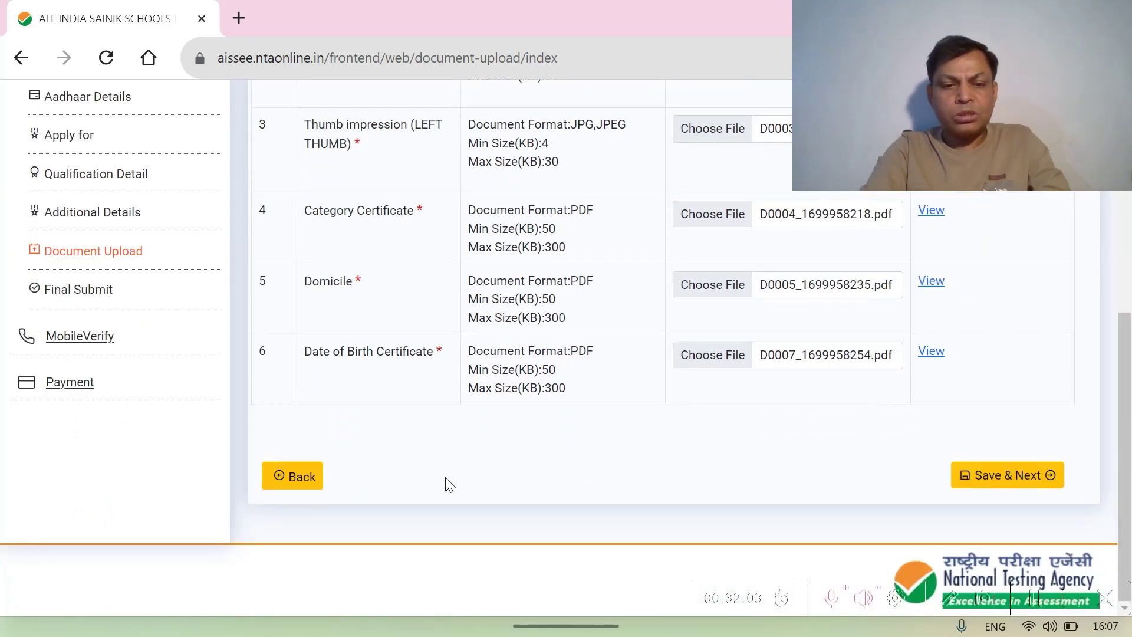
- Save the uploaded documents and acknowledge 'Document Saved Successfully'
left_click(1014, 476)
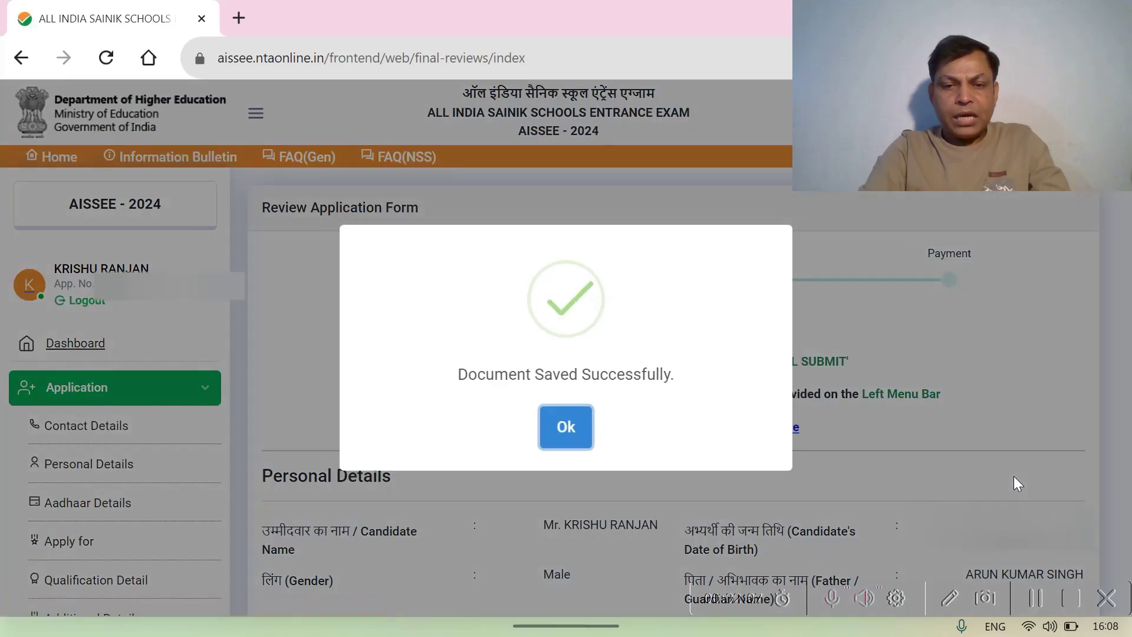
left_click(566, 428)
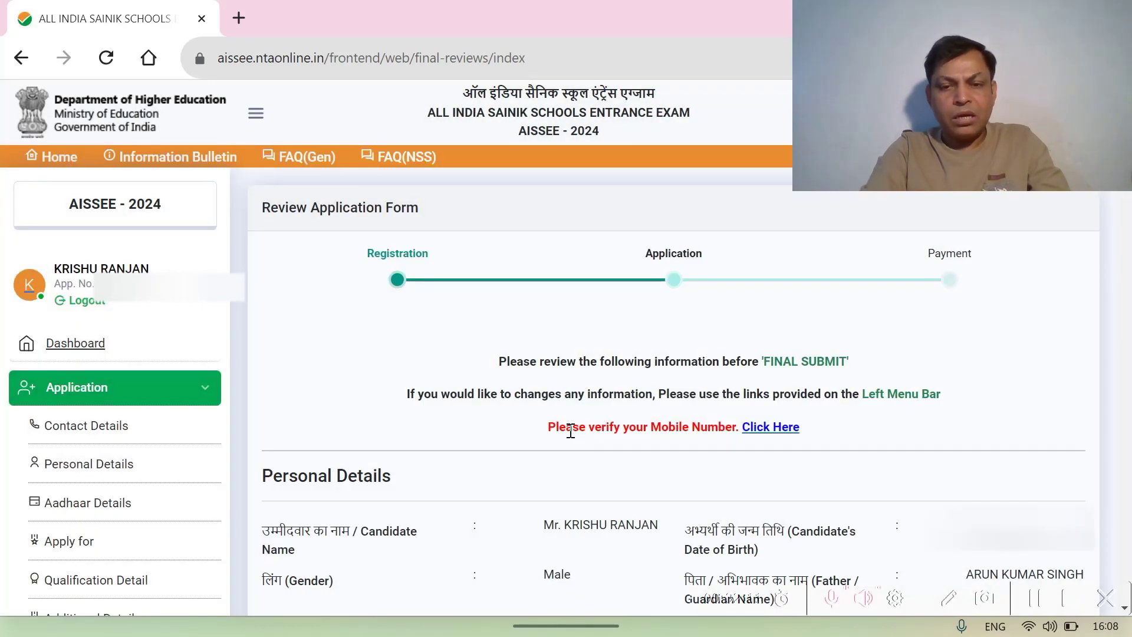
scroll(571, 431, "down", 1)
scroll(571, 430, "up", 1)
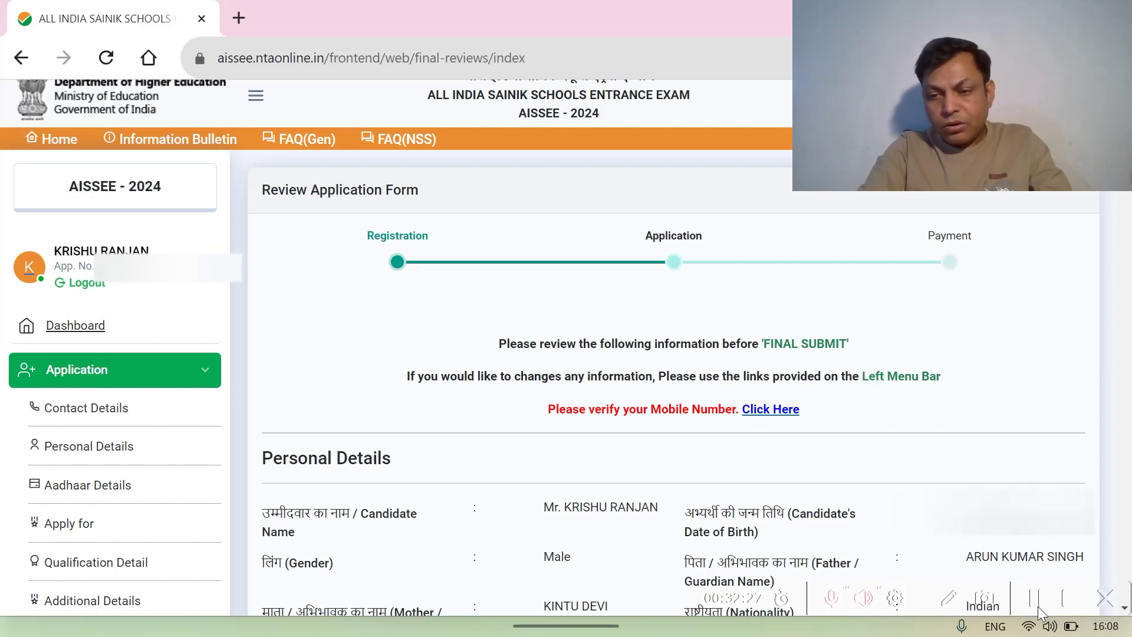
- Go to the mobile number verification page
left_click(1033, 598)
left_click(1033, 600)
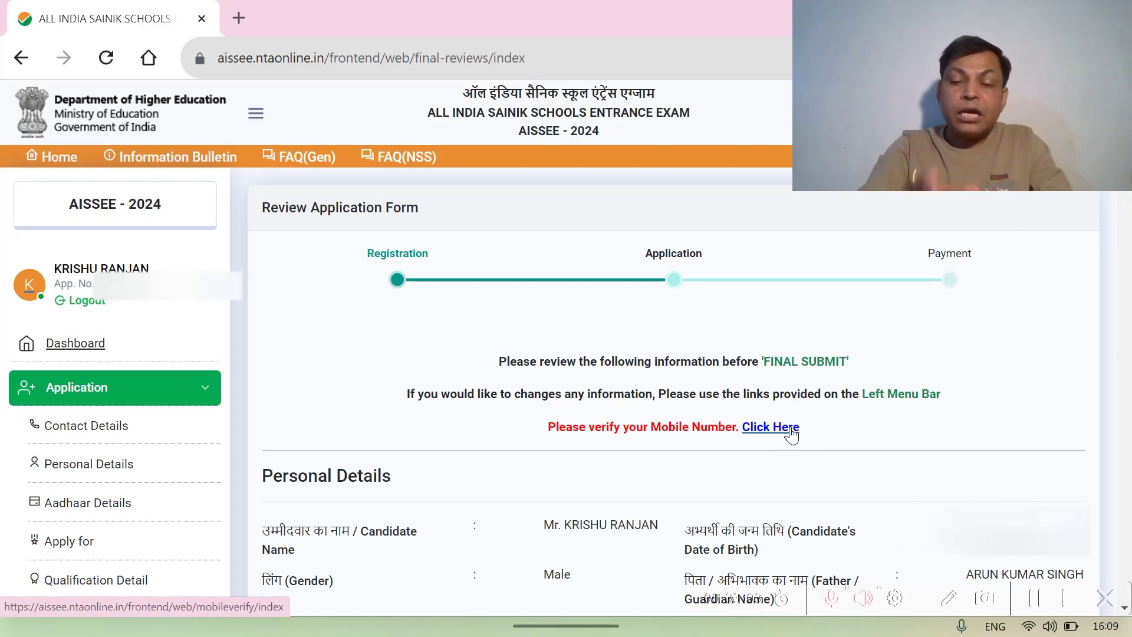
left_click(792, 434)
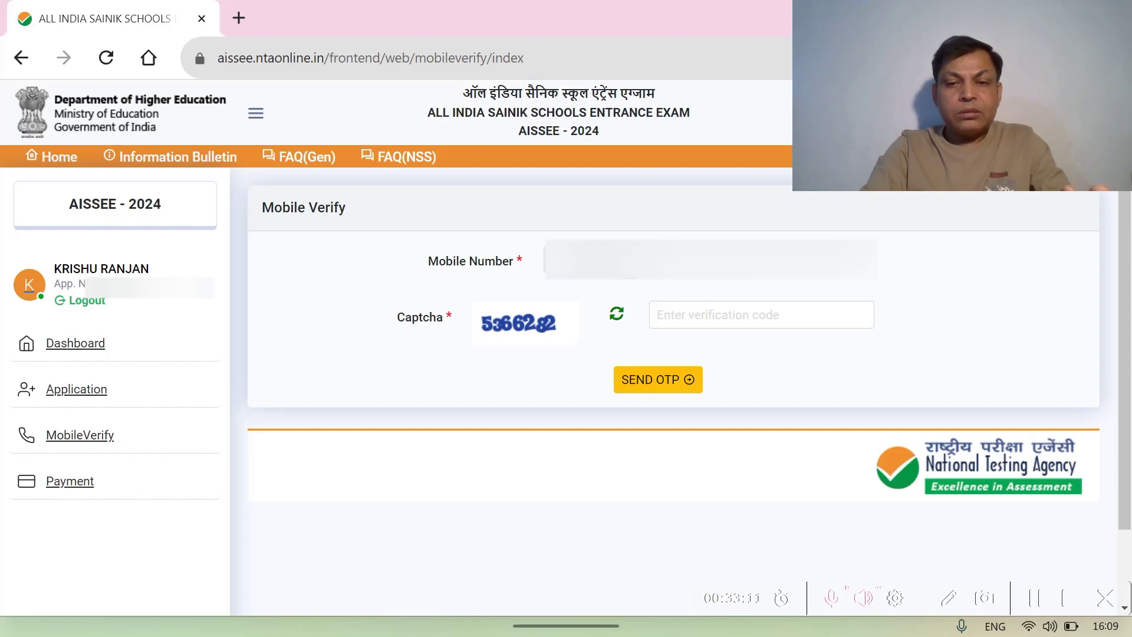
- Enter captcha 53662882 and request an OTP, which is rejected
left_click(673, 320)
type("53")
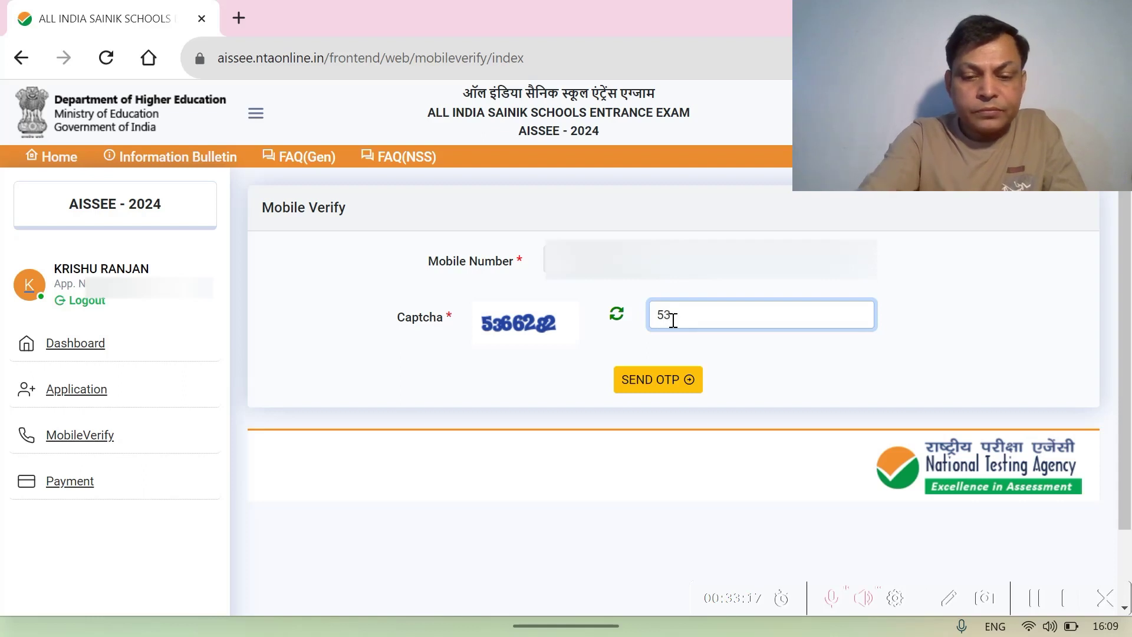
type("66")
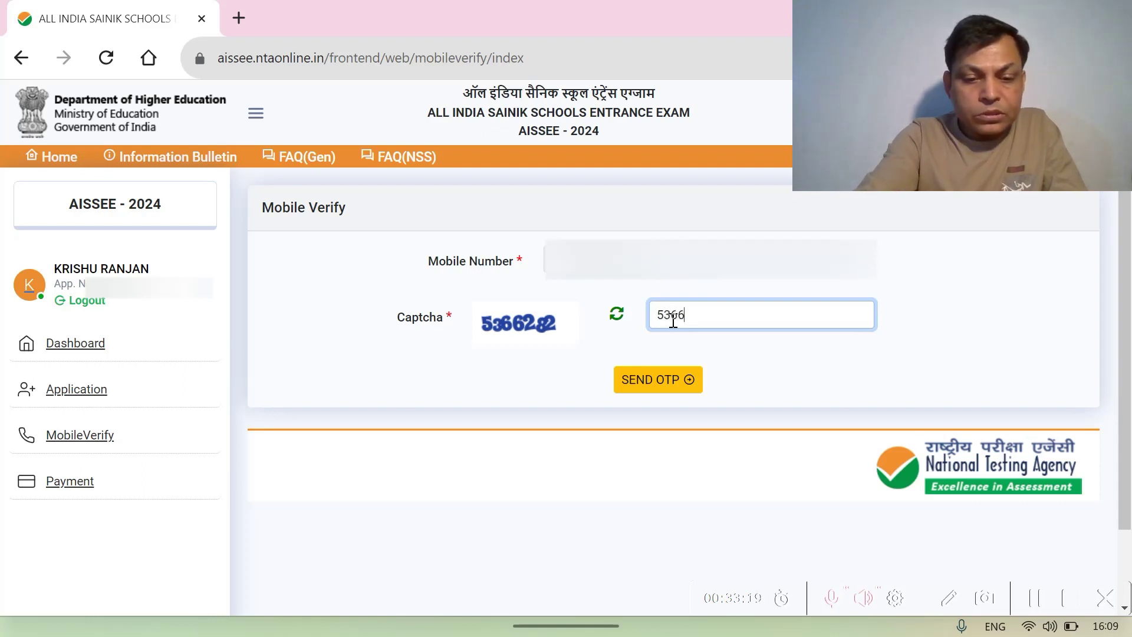
type("28")
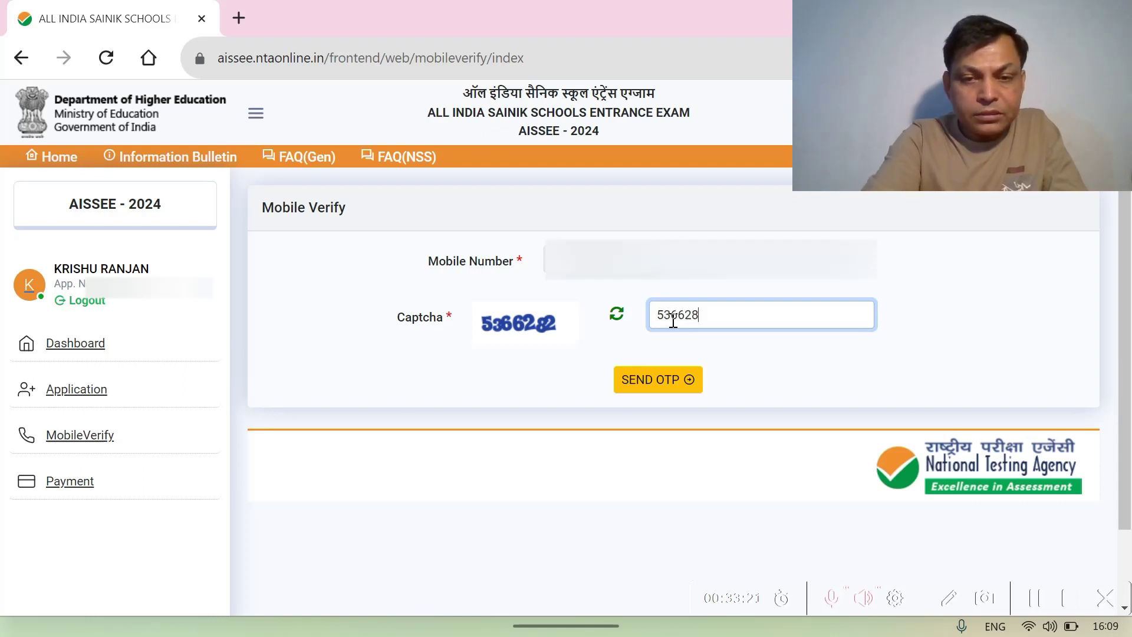
type("82")
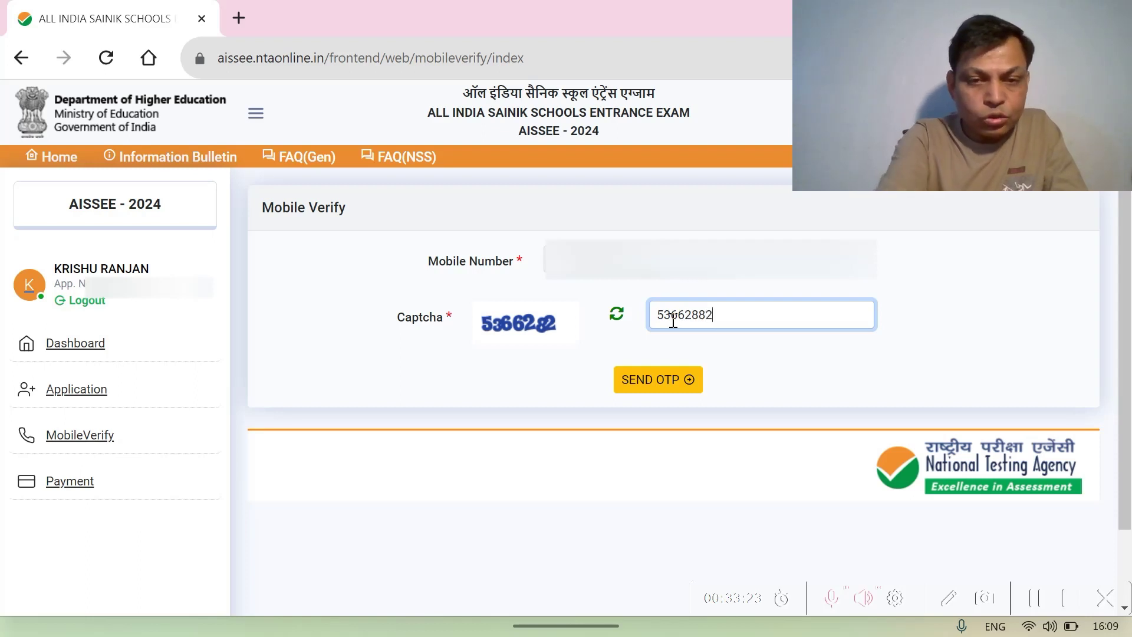
left_click(659, 383)
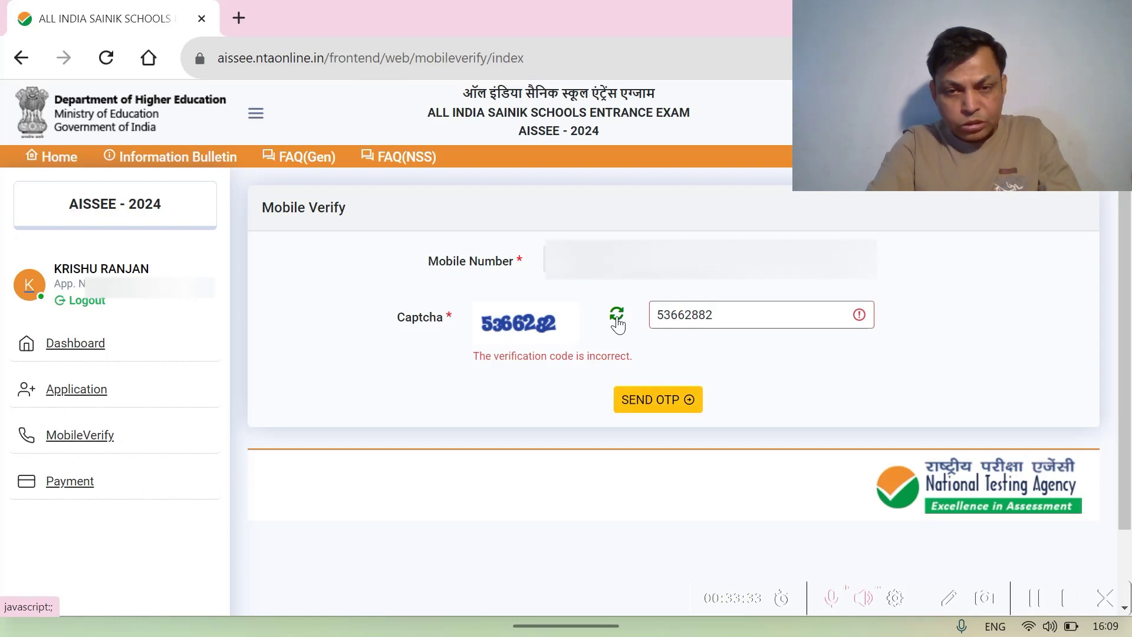
- Refresh the captcha, enter the new code 3908699 and send the OTP
left_click(617, 323)
left_click(711, 318)
key("ctrl+a")
key("BackSpace")
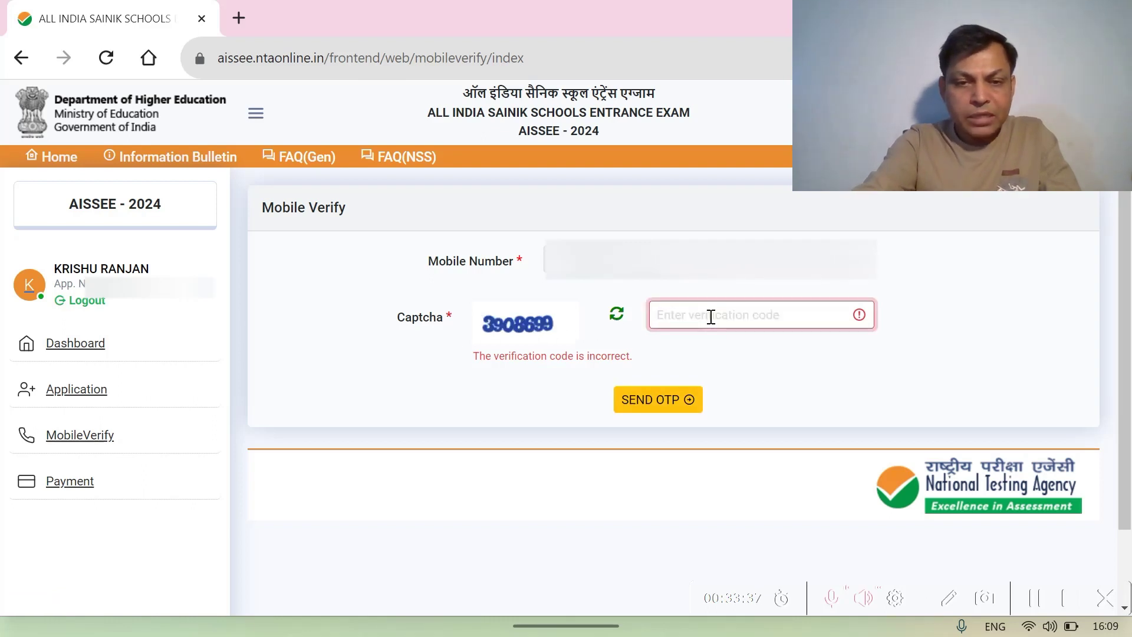
type("3")
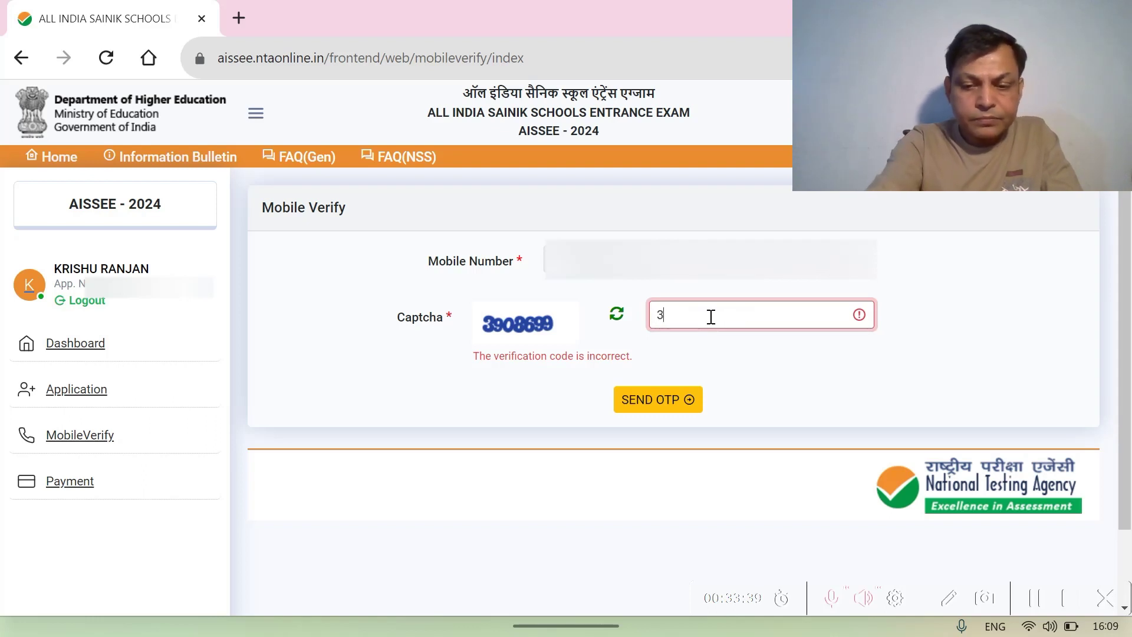
type("90")
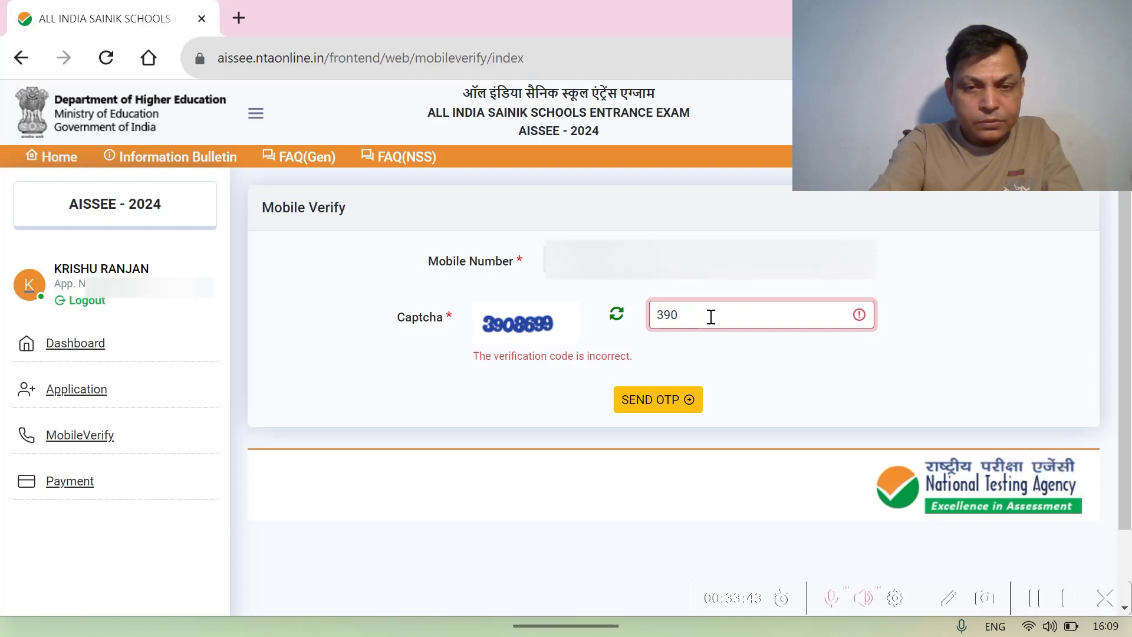
type("8699")
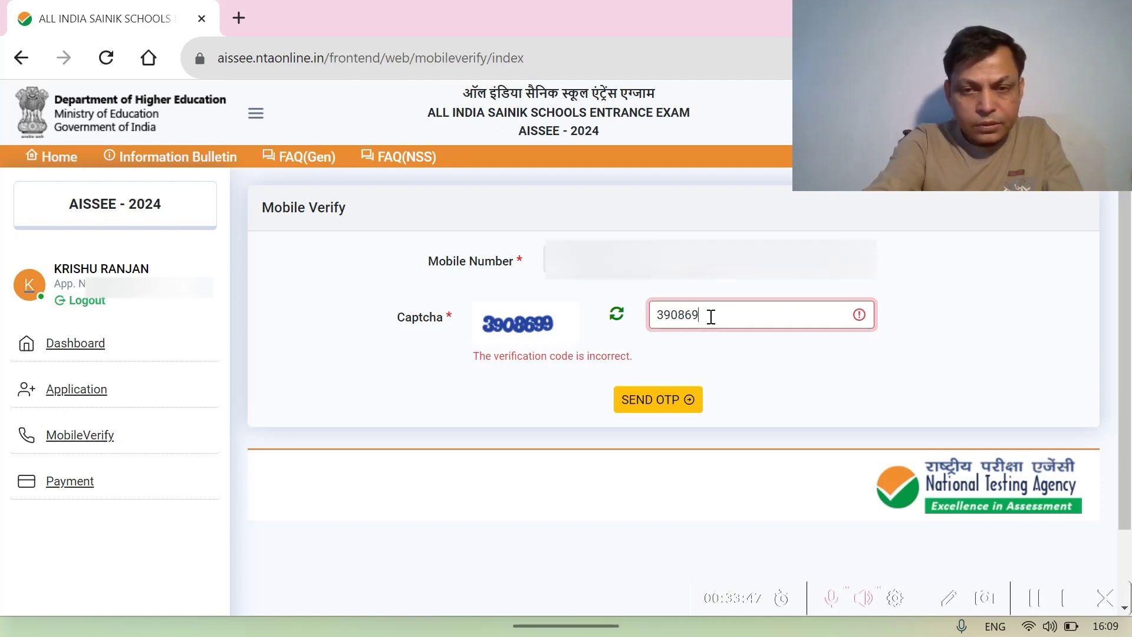
left_click(663, 406)
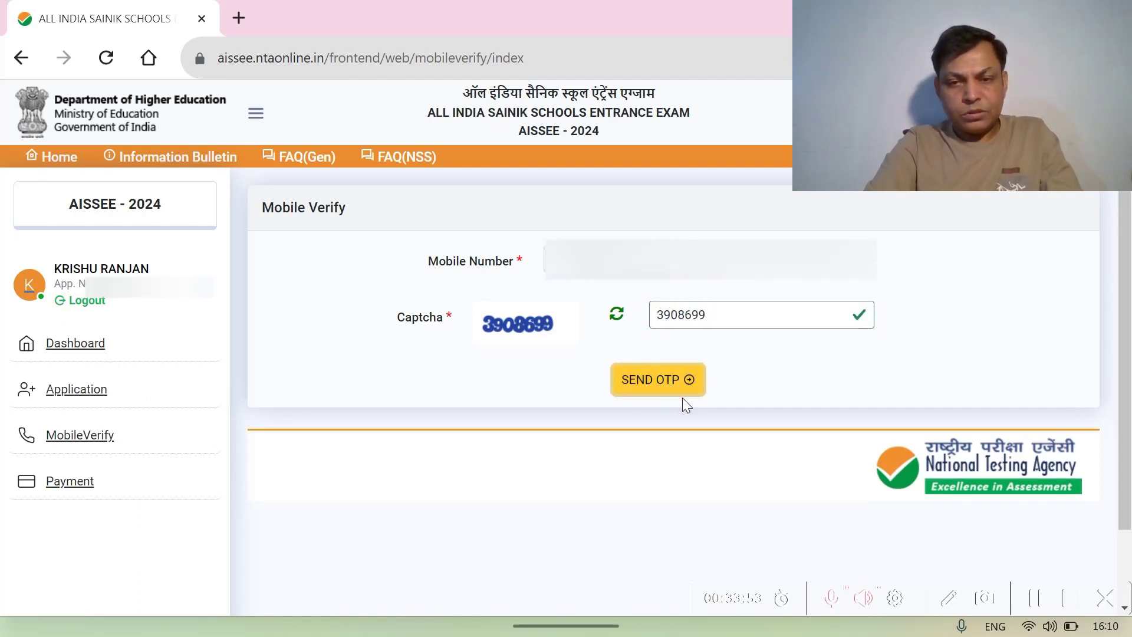
left_click(647, 389)
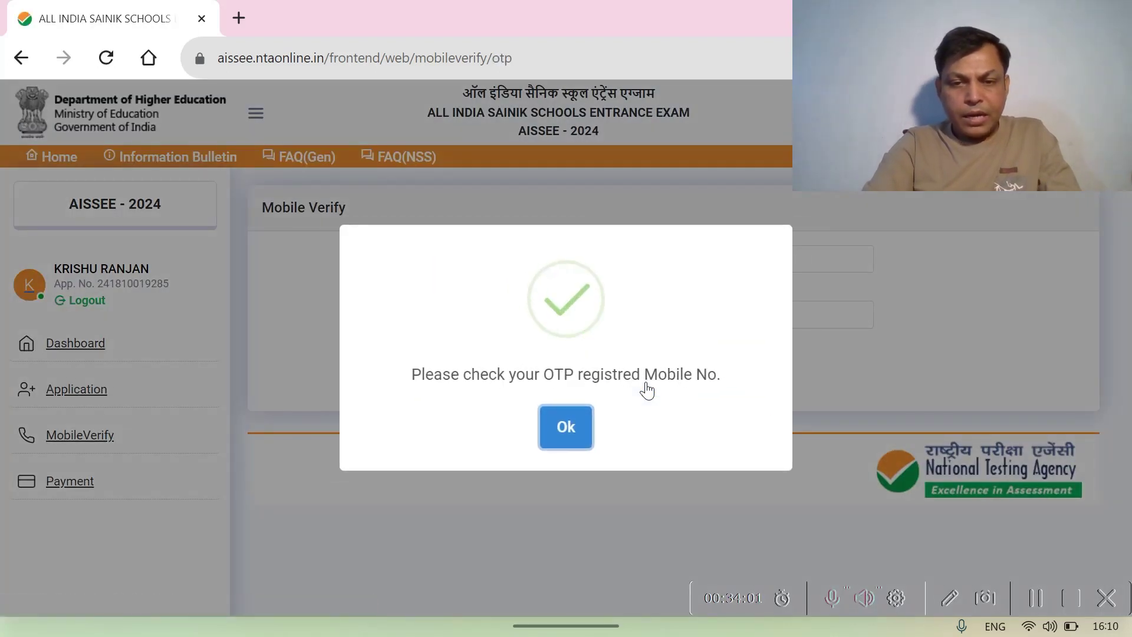
- Verify the mobile number with the received OTP and captcha, then acknowledge the success notice
left_click(563, 429)
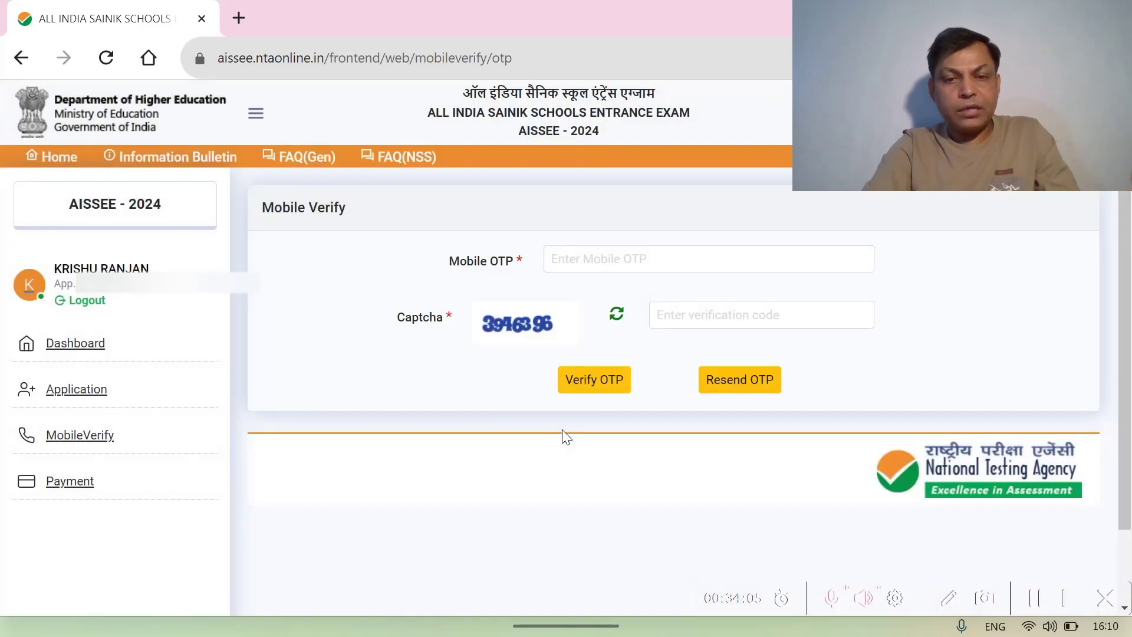
left_click(576, 259)
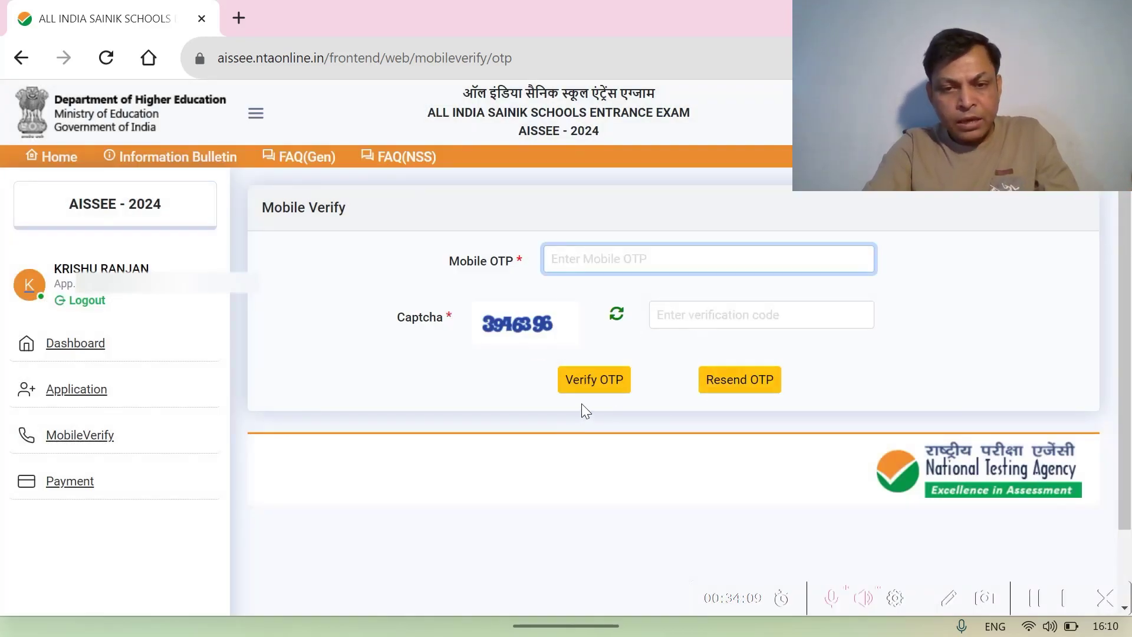
left_click(1039, 605)
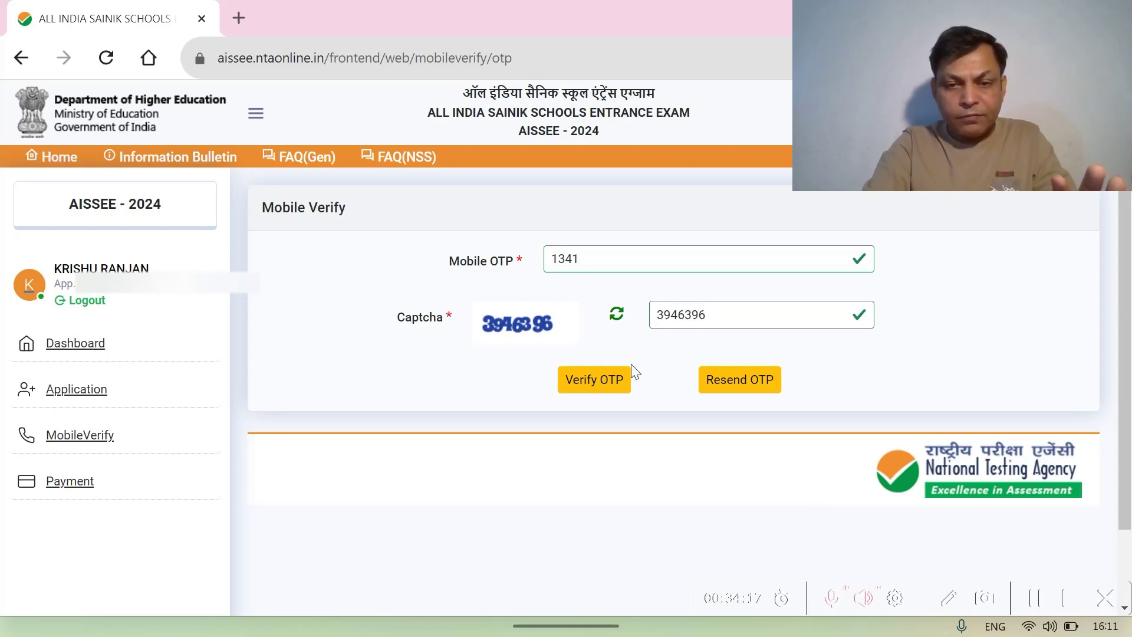
left_click(592, 384)
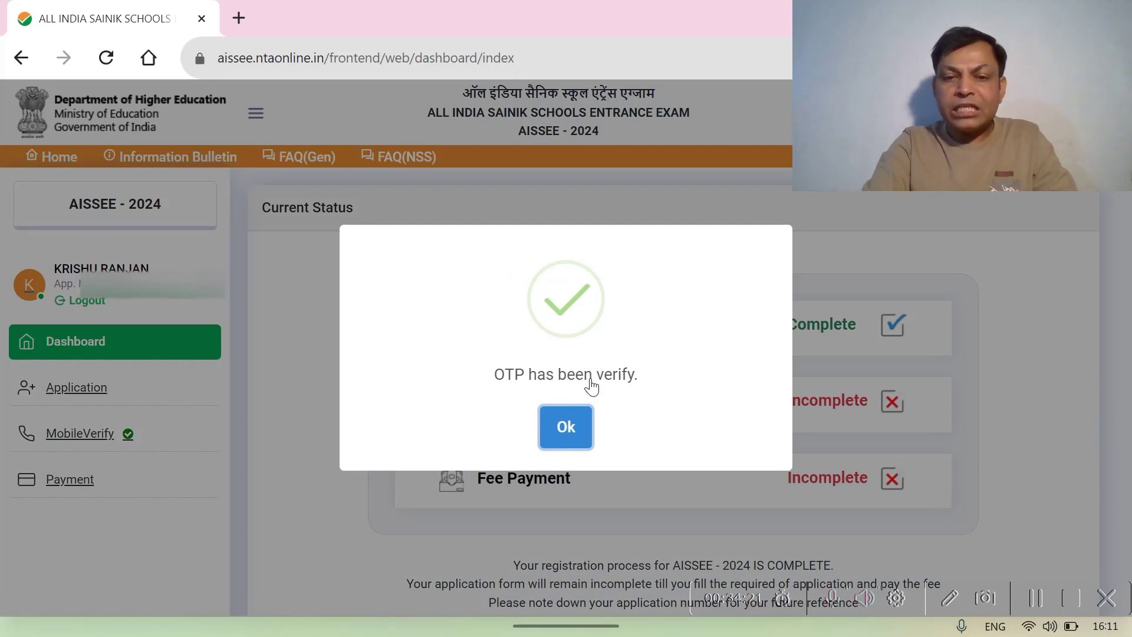
left_click(568, 425)
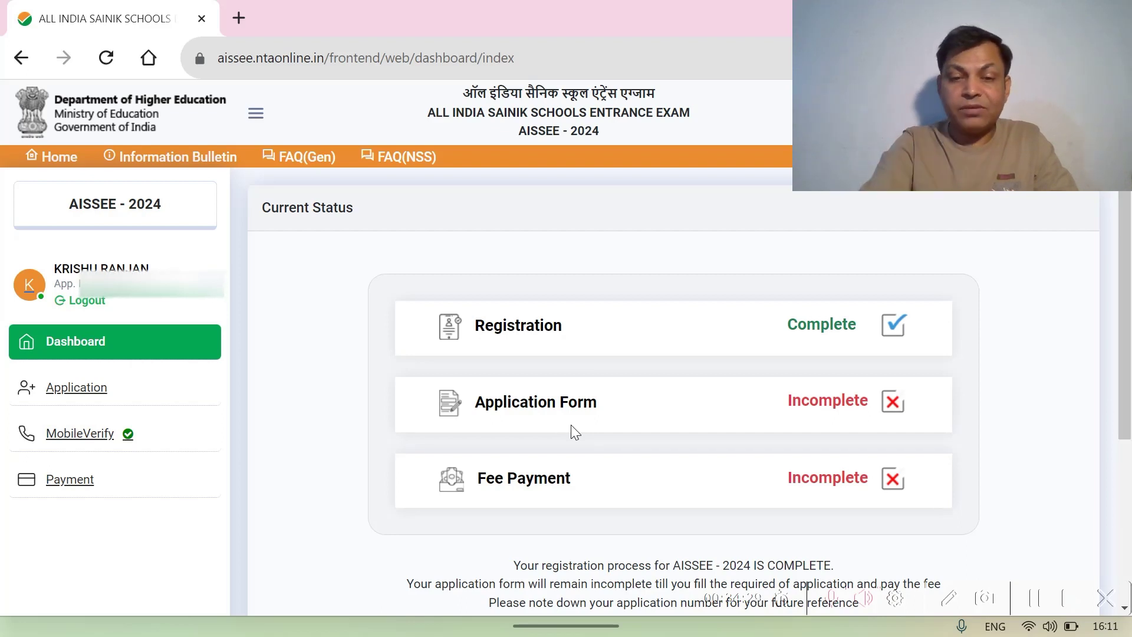
- Open Complete Application Form from the dashboard and submit the reviewed application
scroll(571, 424, "down", 3)
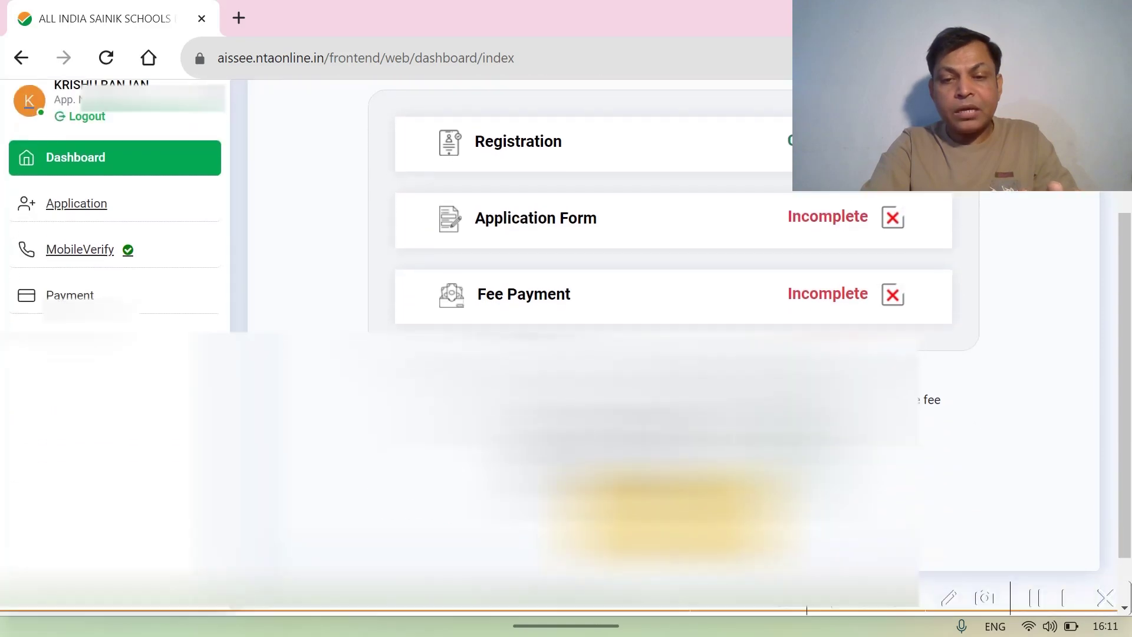
scroll(571, 354, "down", 1)
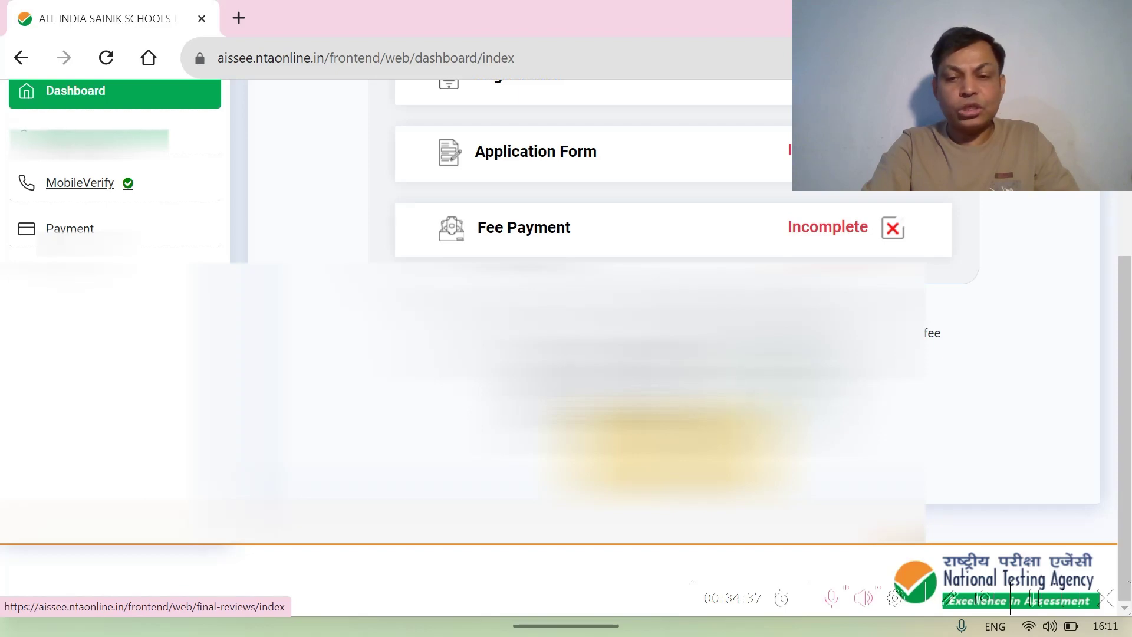
scroll(566, 295, "up", 3)
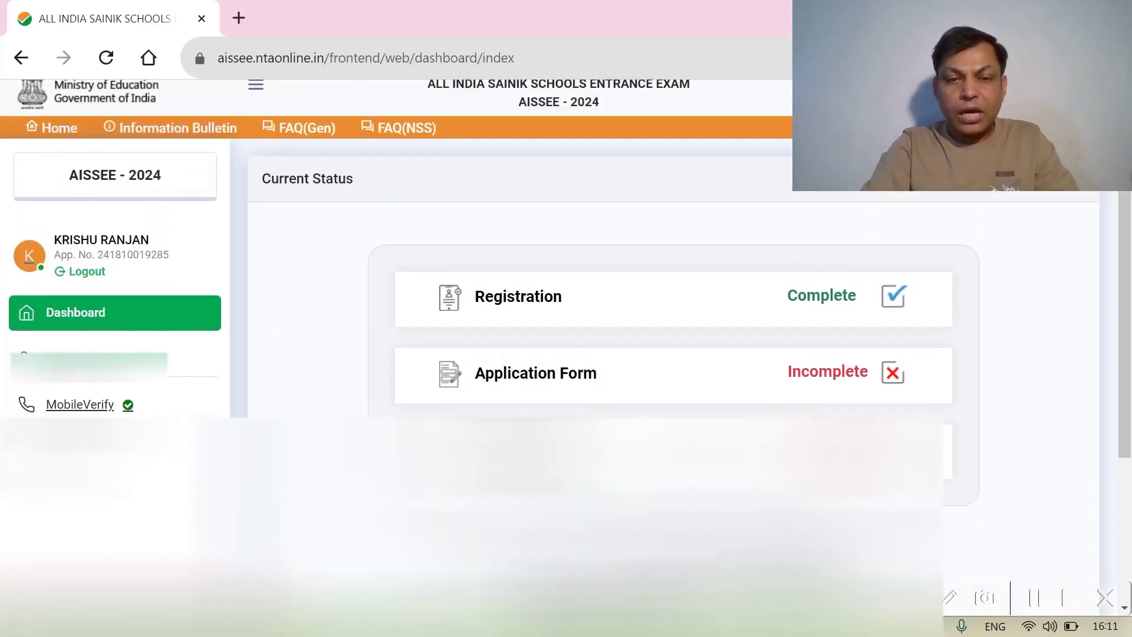
scroll(567, 295, "down", 2)
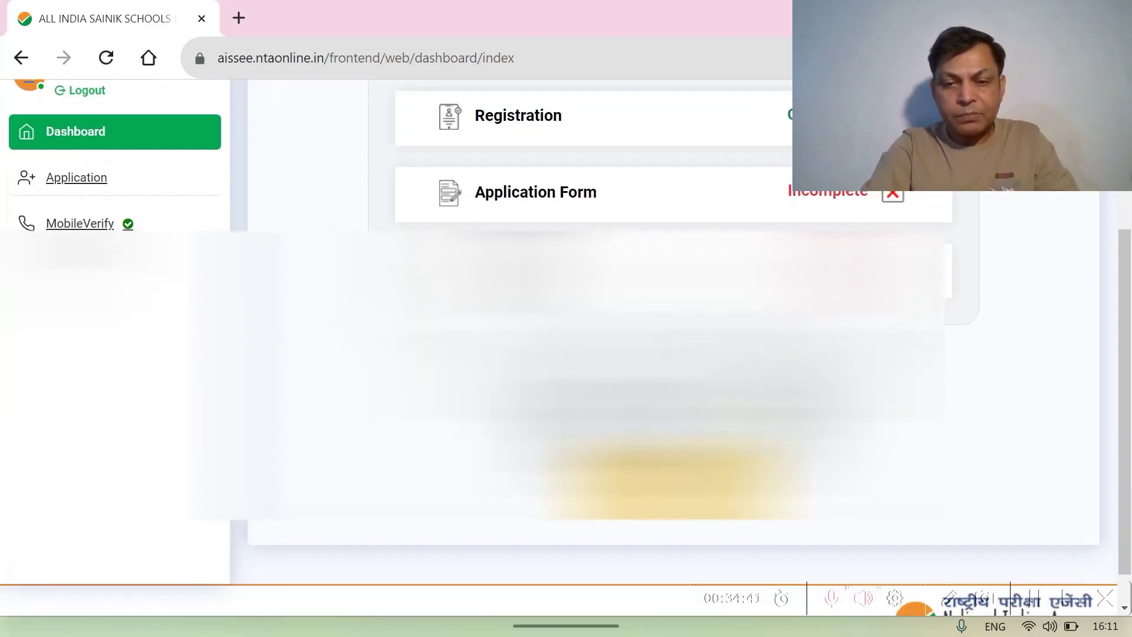
left_click(705, 501)
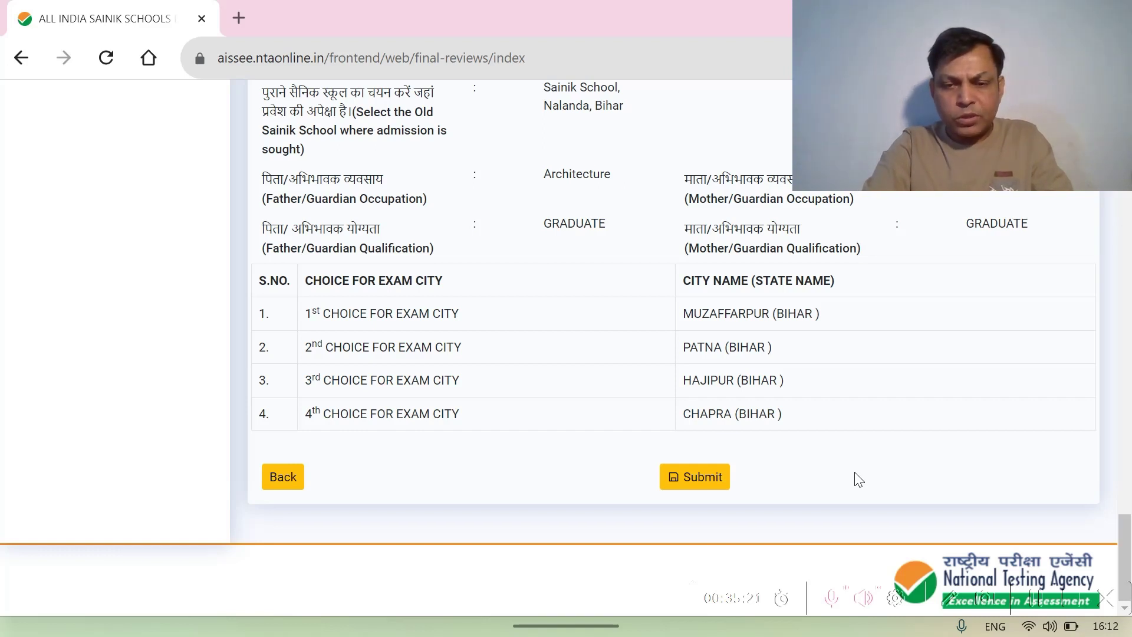
left_click(700, 479)
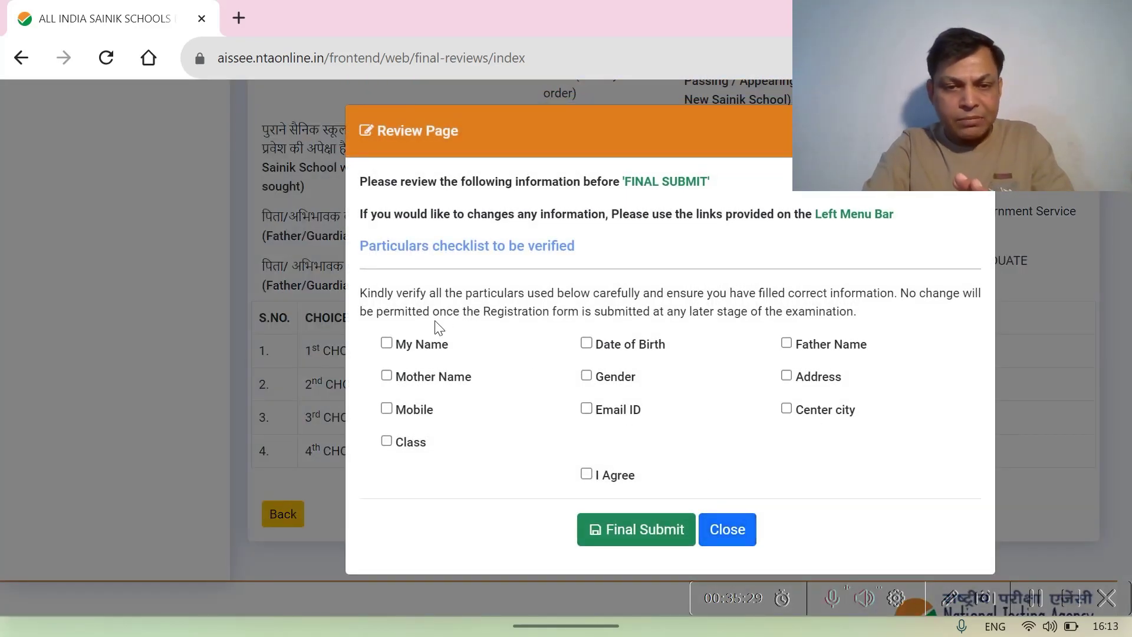
- Confirm the name, Gender and Email ID particulars as correct and make the Final Submit
left_click(387, 344)
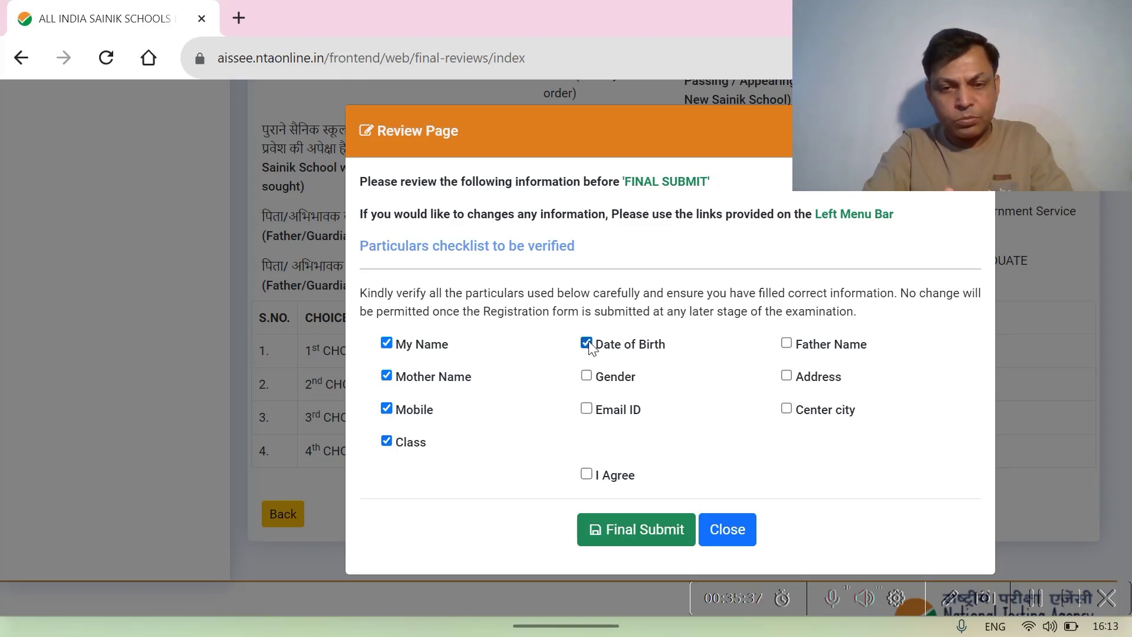
left_click(587, 378)
left_click(586, 410)
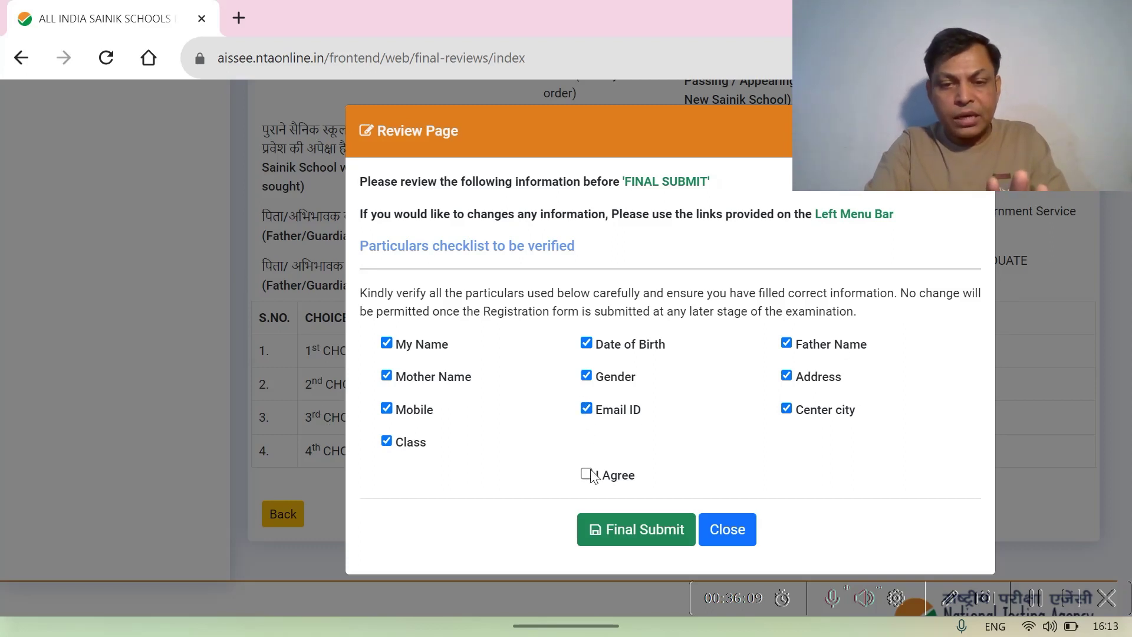
left_click(640, 530)
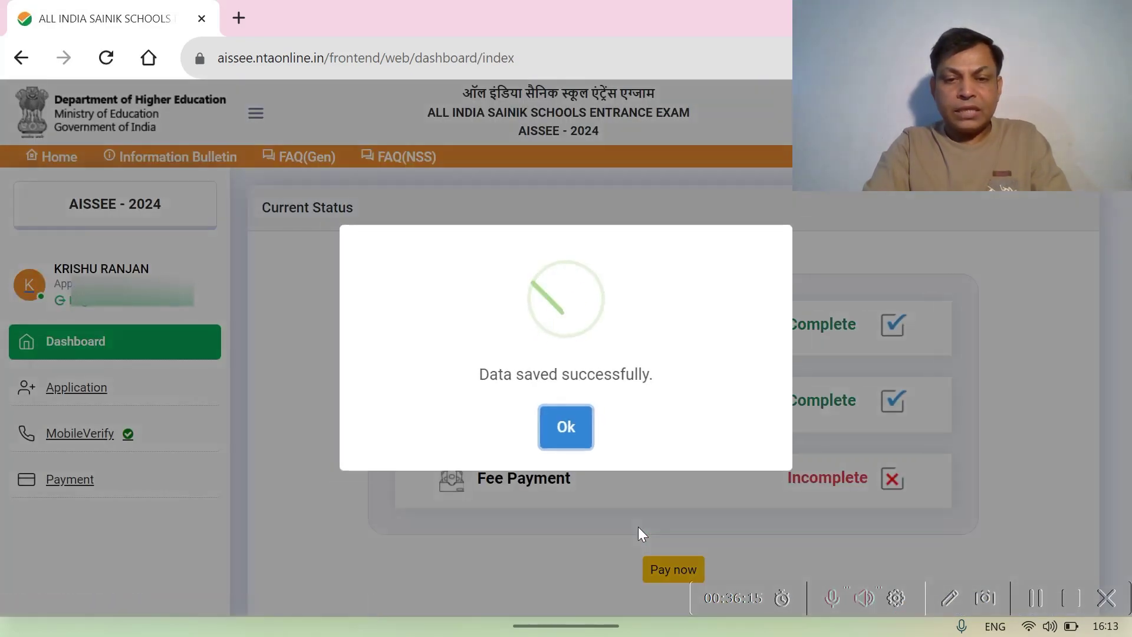
- Acknowledge 'Data saved successfully.' and check the dashboard statuses
left_click(563, 433)
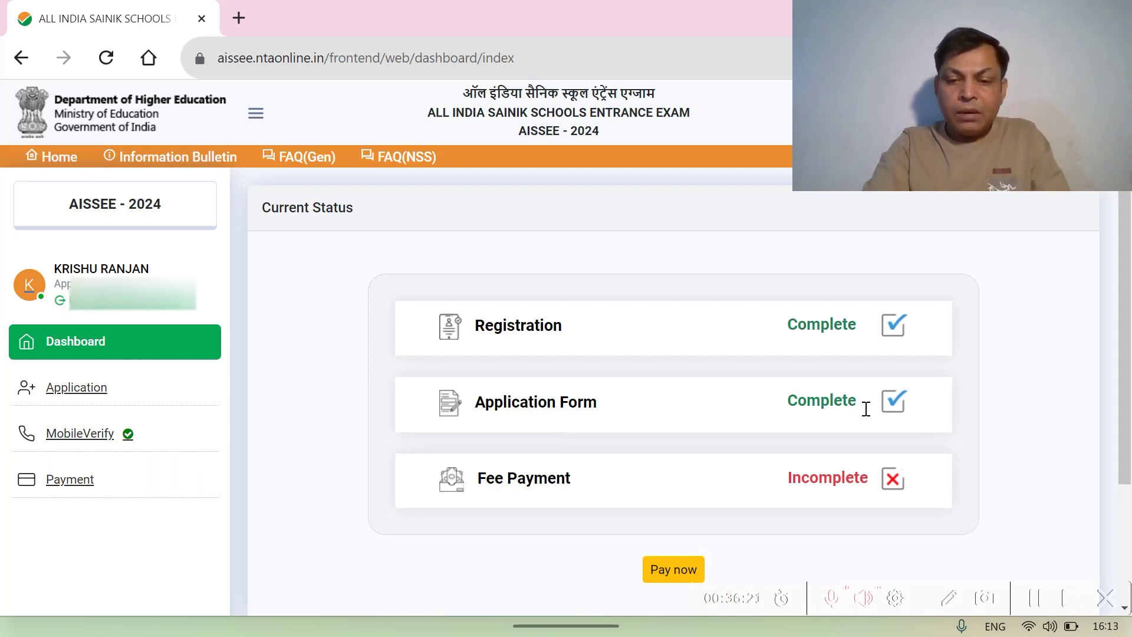
scroll(865, 407, "down", 3)
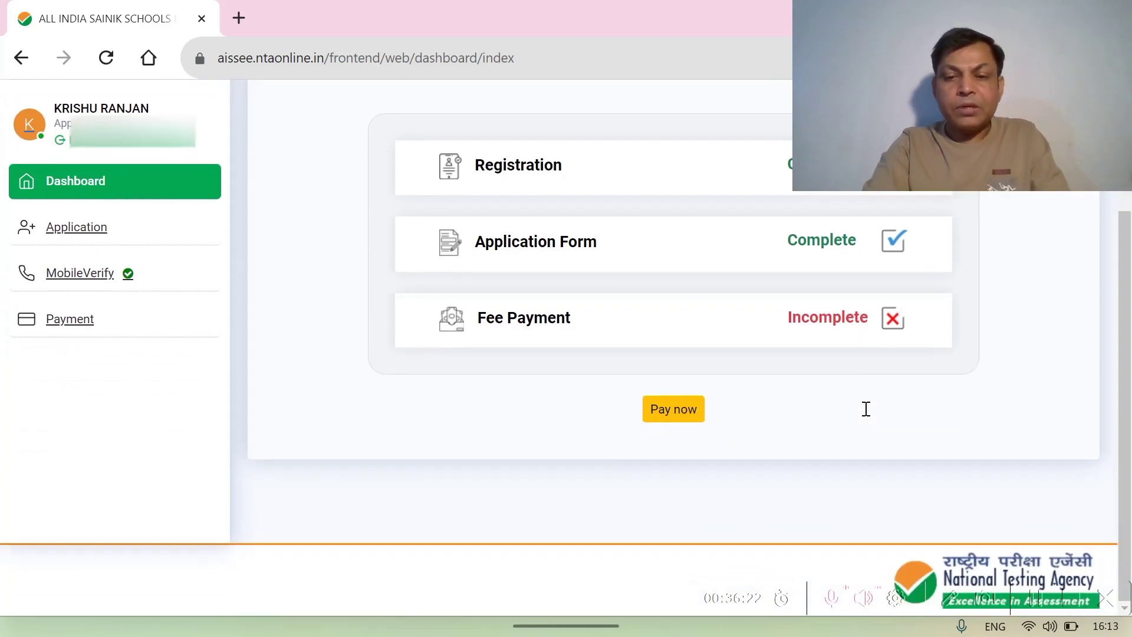
- Pay the ₹650 exam fee through the SBI ePay gateway, confirming the payment details
left_click(675, 414)
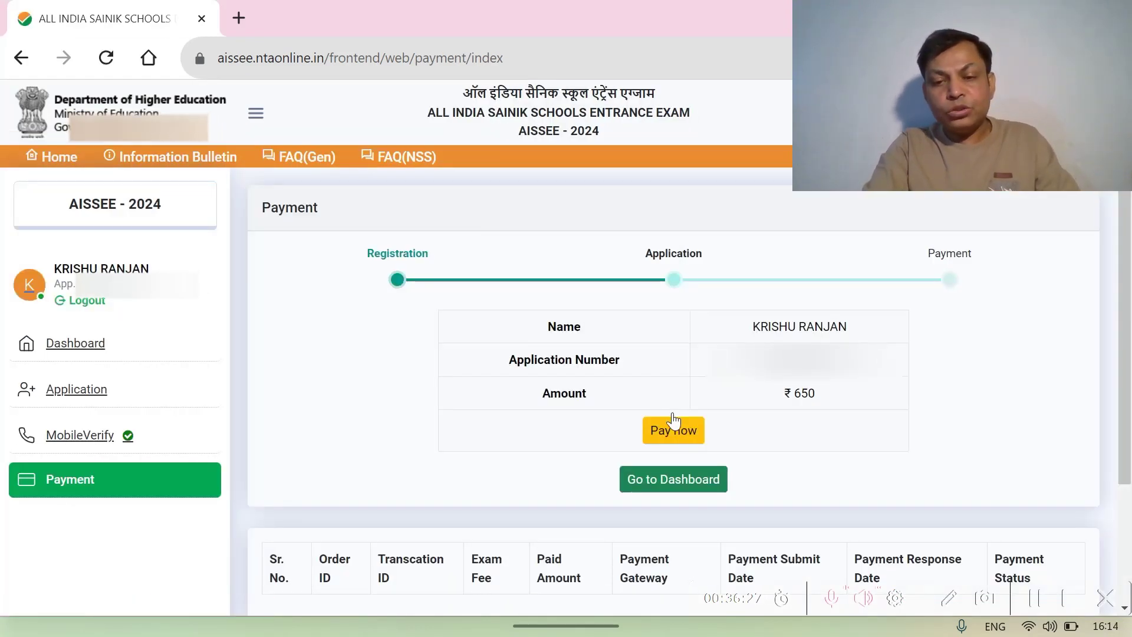
scroll(675, 420, "down", 3)
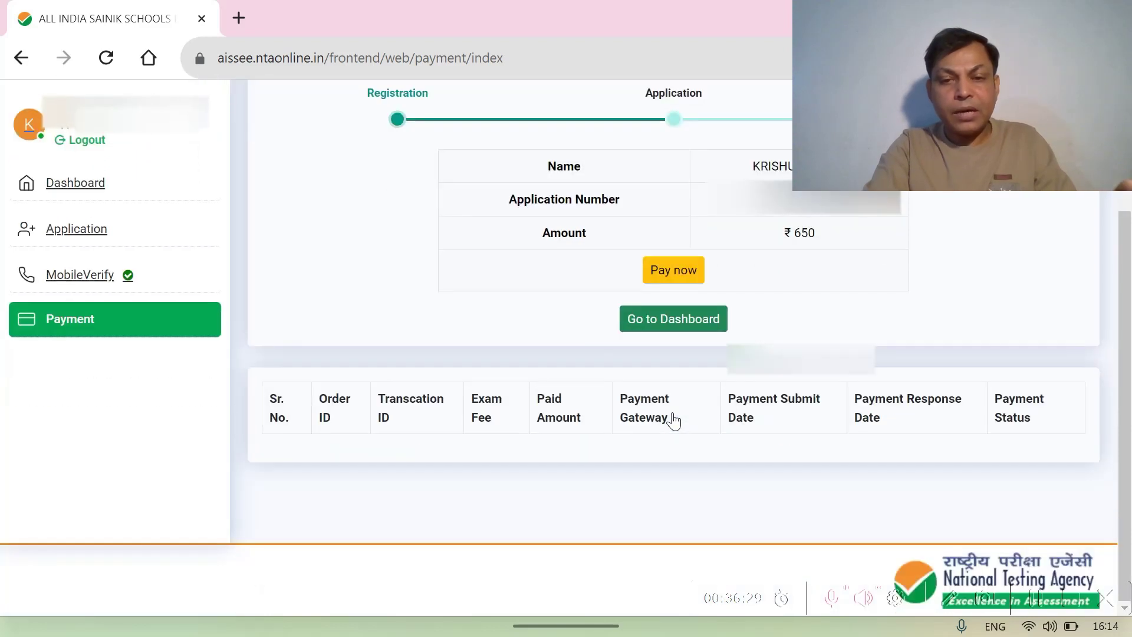
scroll(674, 420, "up", 3)
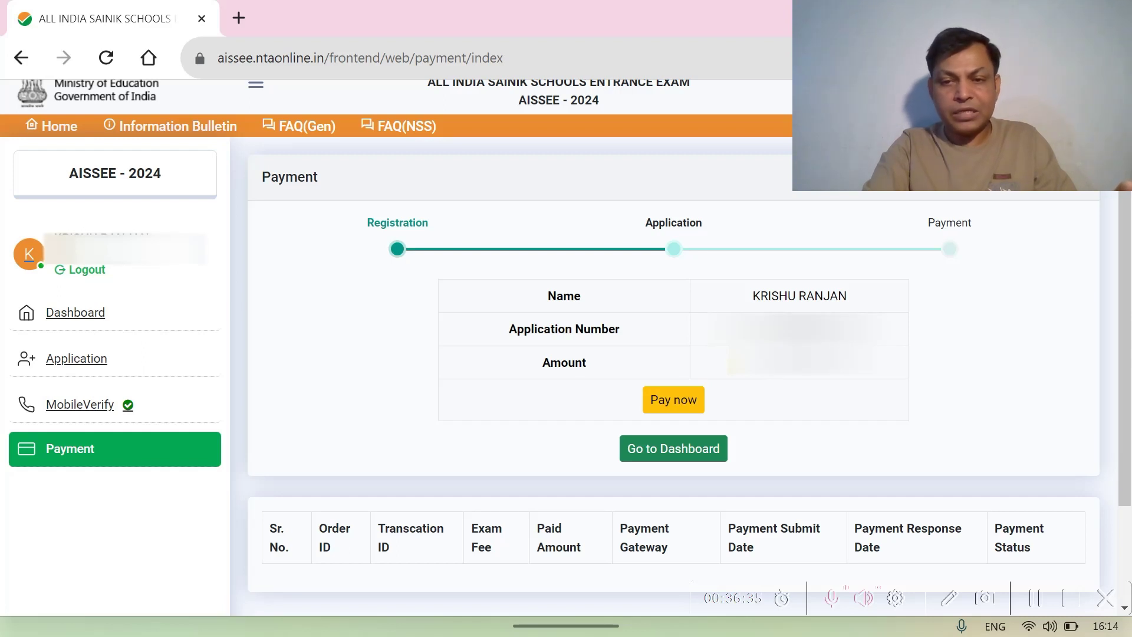
left_click(669, 400)
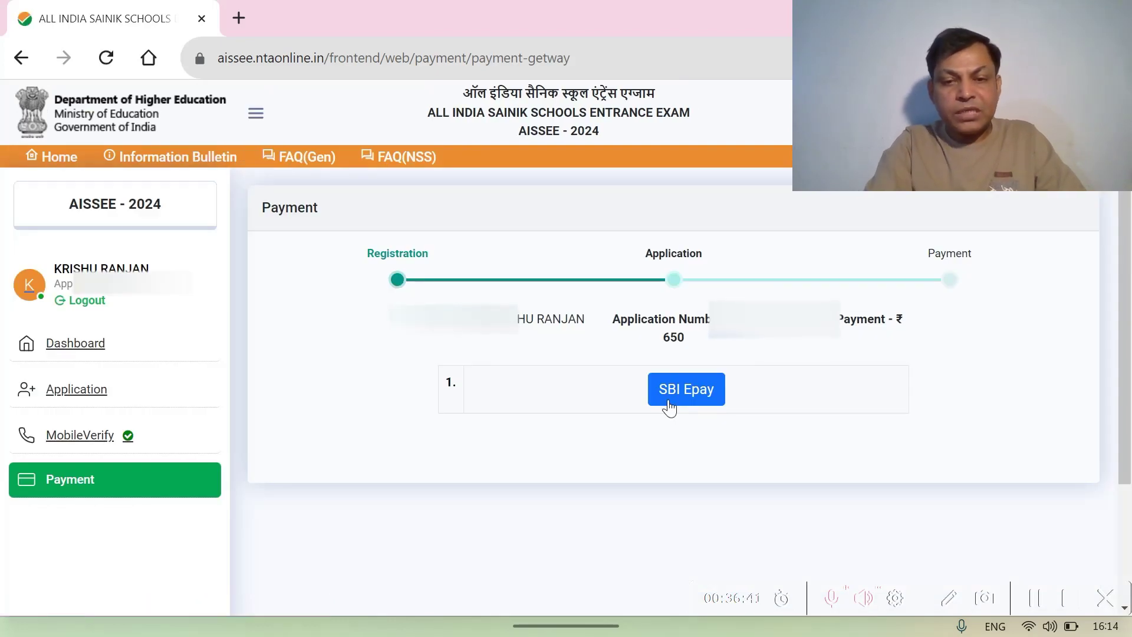
left_click(706, 398)
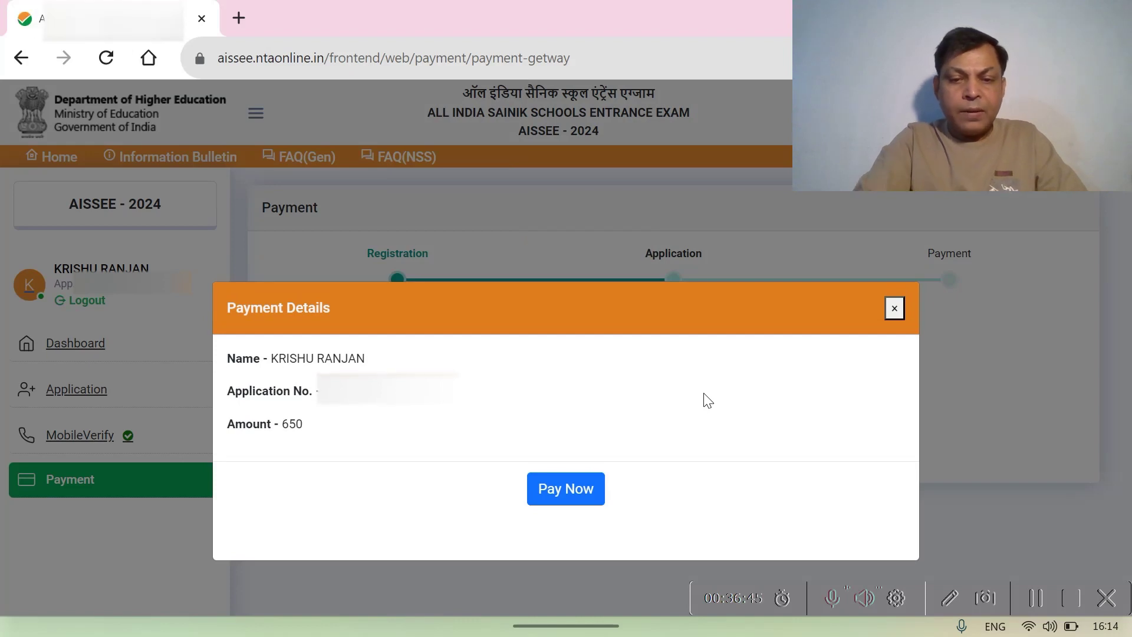
left_click(570, 493)
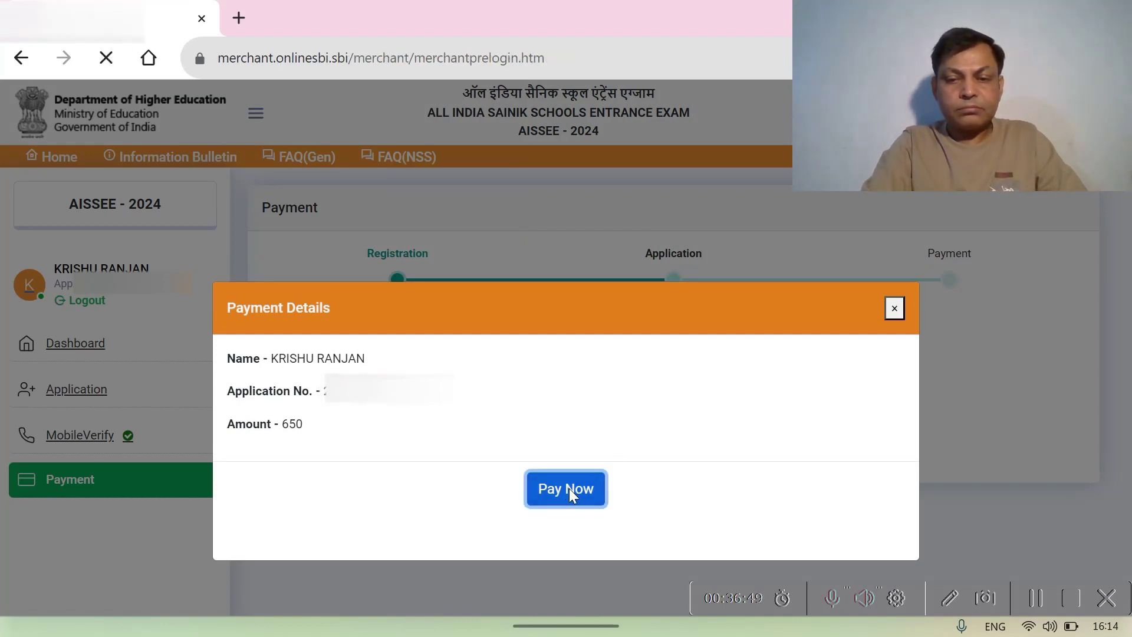
- Choose UPI under Other Payment Modes and select QR code to show the Rs 650 QR
scroll(570, 490, "down", 2)
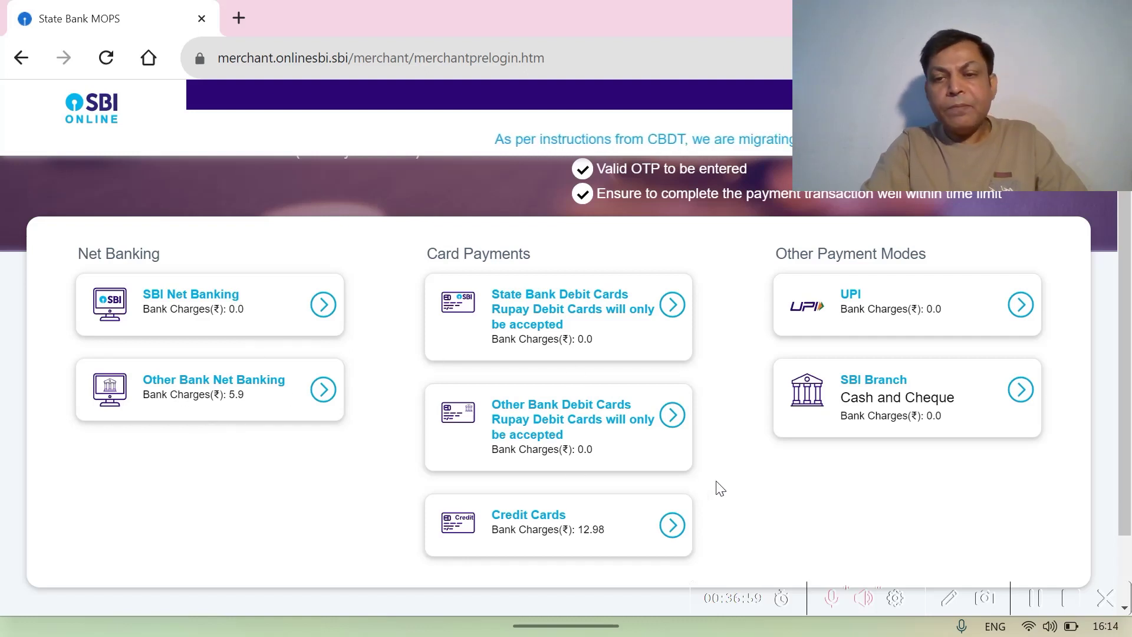
left_click(1021, 306)
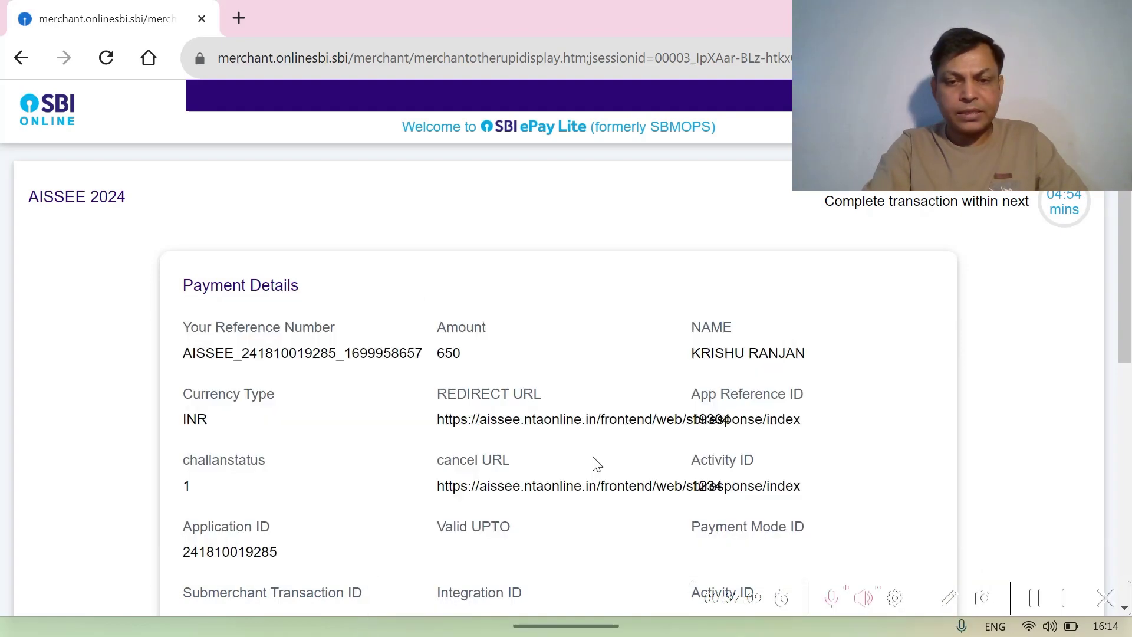
scroll(594, 465, "down", 8)
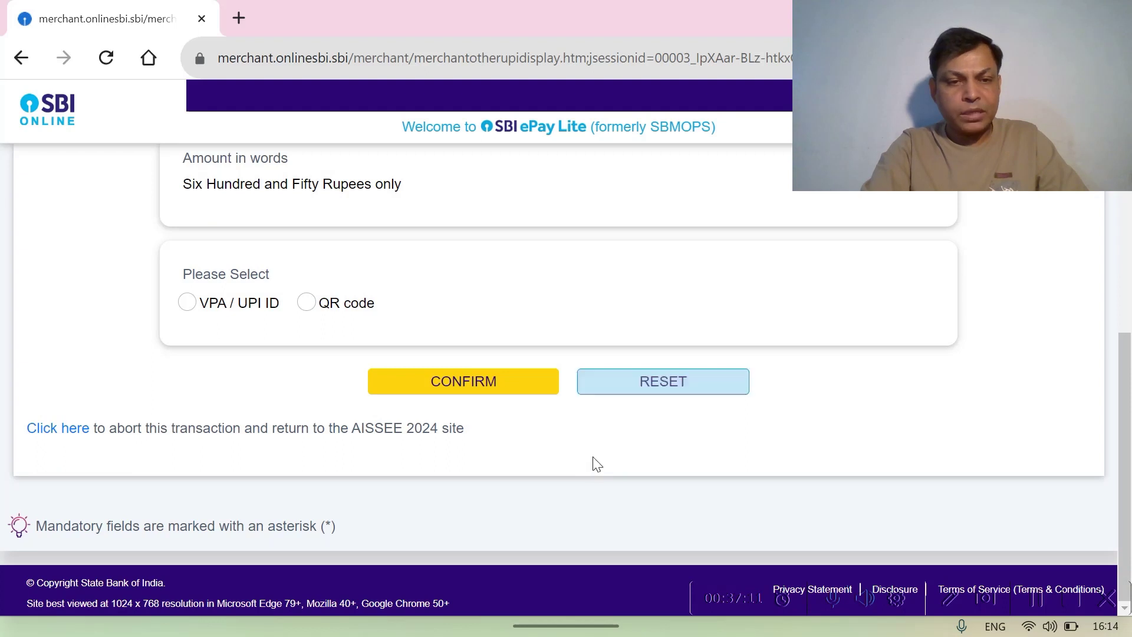
left_click(306, 303)
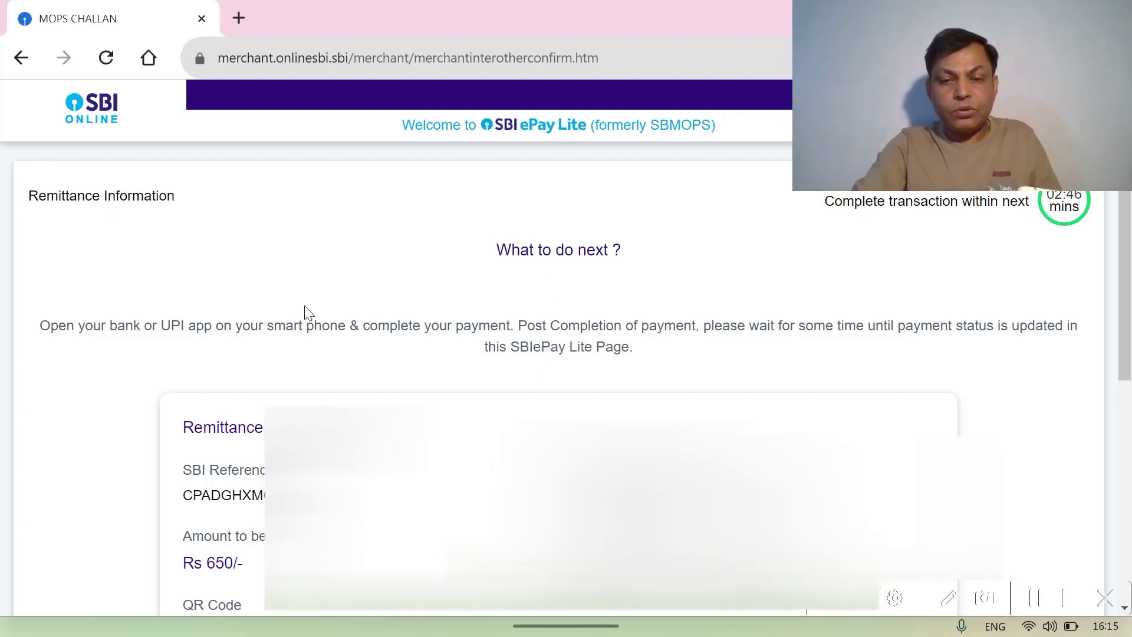
- Pay Rs 650 by scanning the UPI QR code and acknowledge the Success status alert
scroll(531, 324, "down", 4)
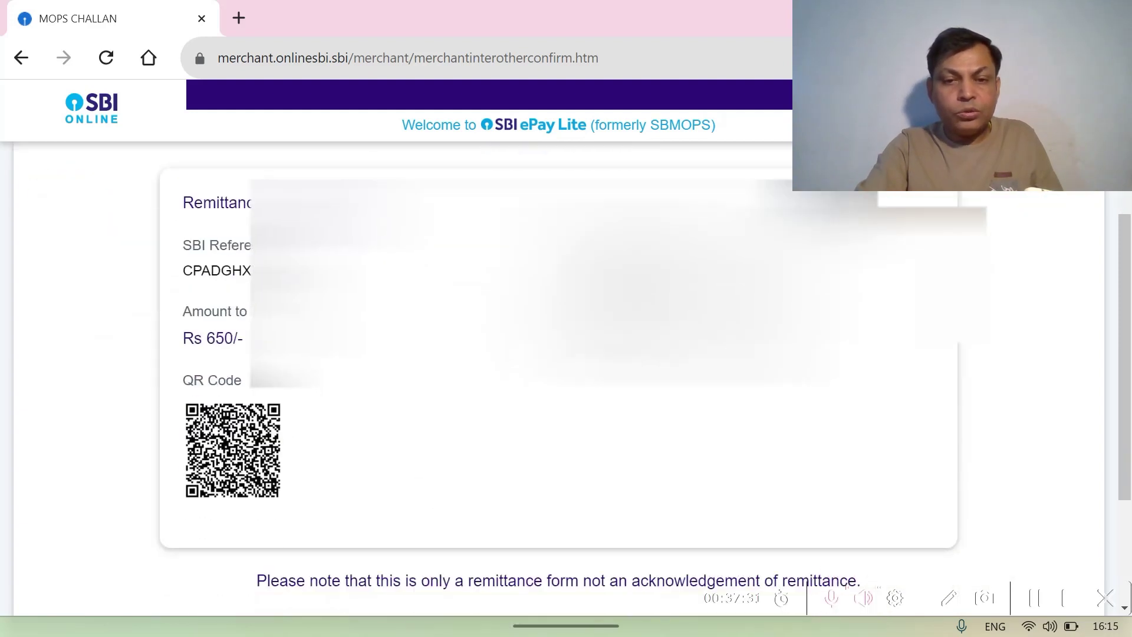
scroll(531, 323, "down", 1)
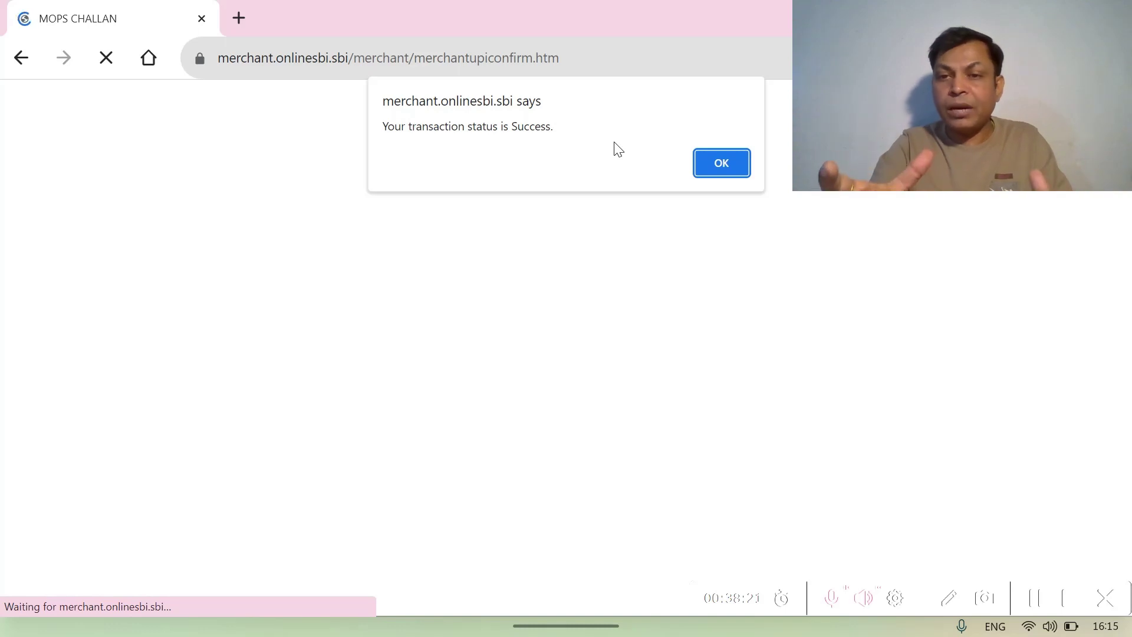
left_click(713, 170)
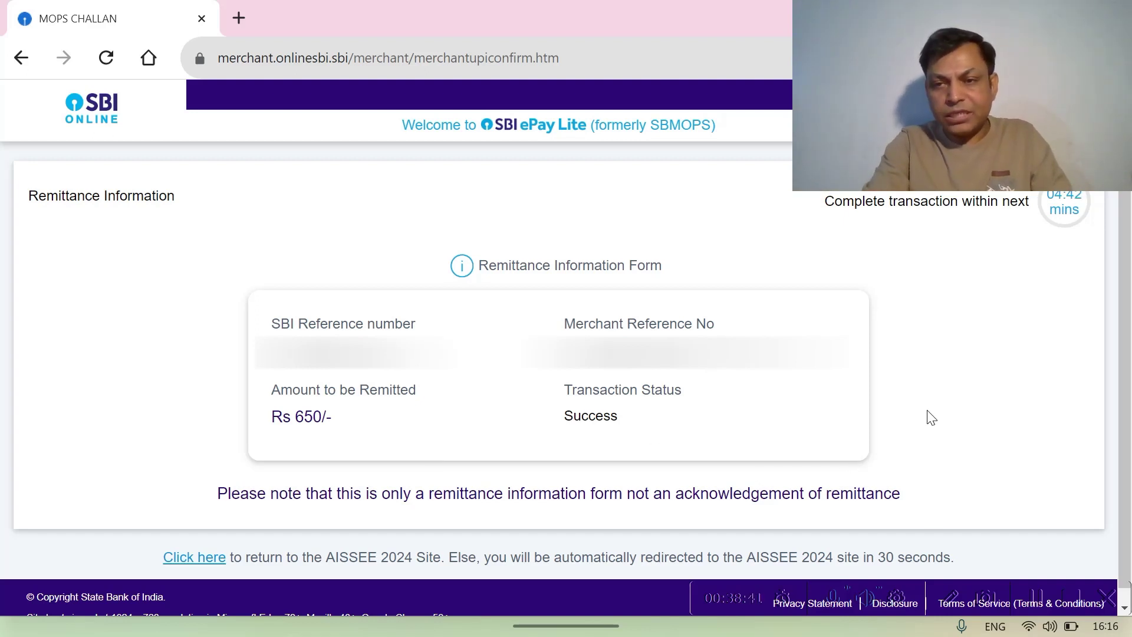
- Follow the 'Click here' link on the Remittance Information page back to AISSEE 2024
scroll(955, 404, "down", 1)
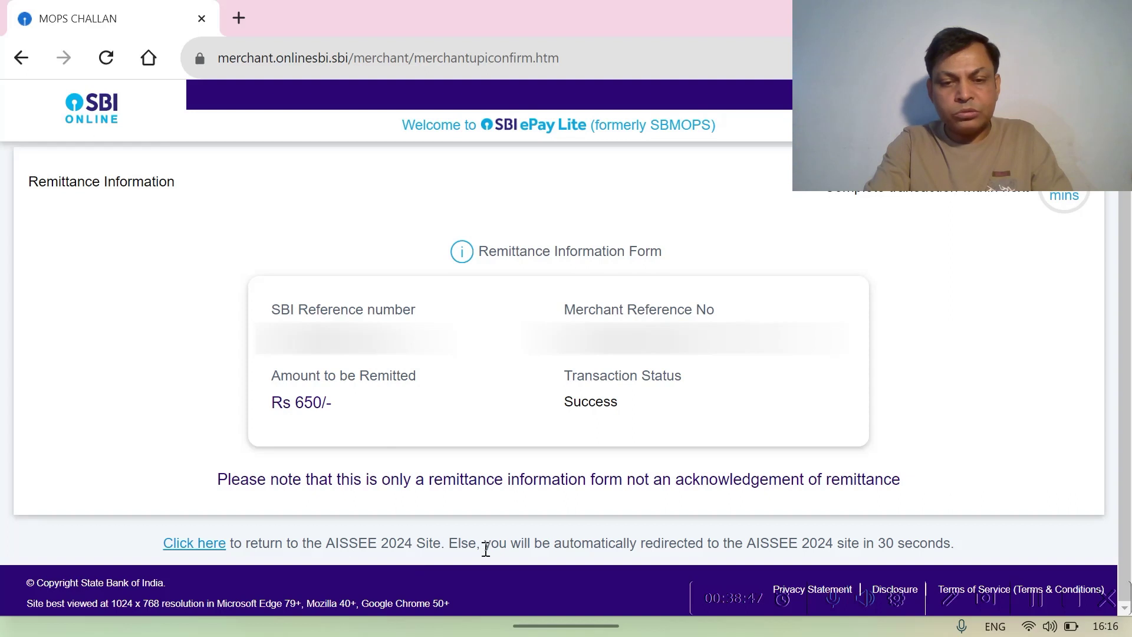
left_click(206, 544)
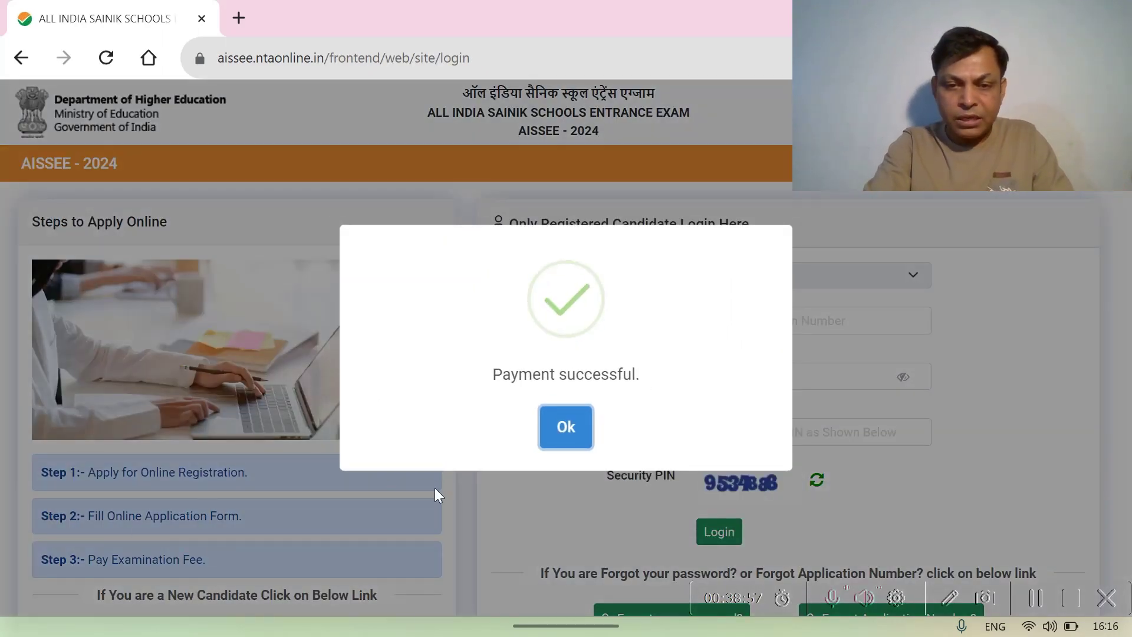
- Dismiss the payment confirmation and log in with the application number, password and security PIN
left_click(571, 436)
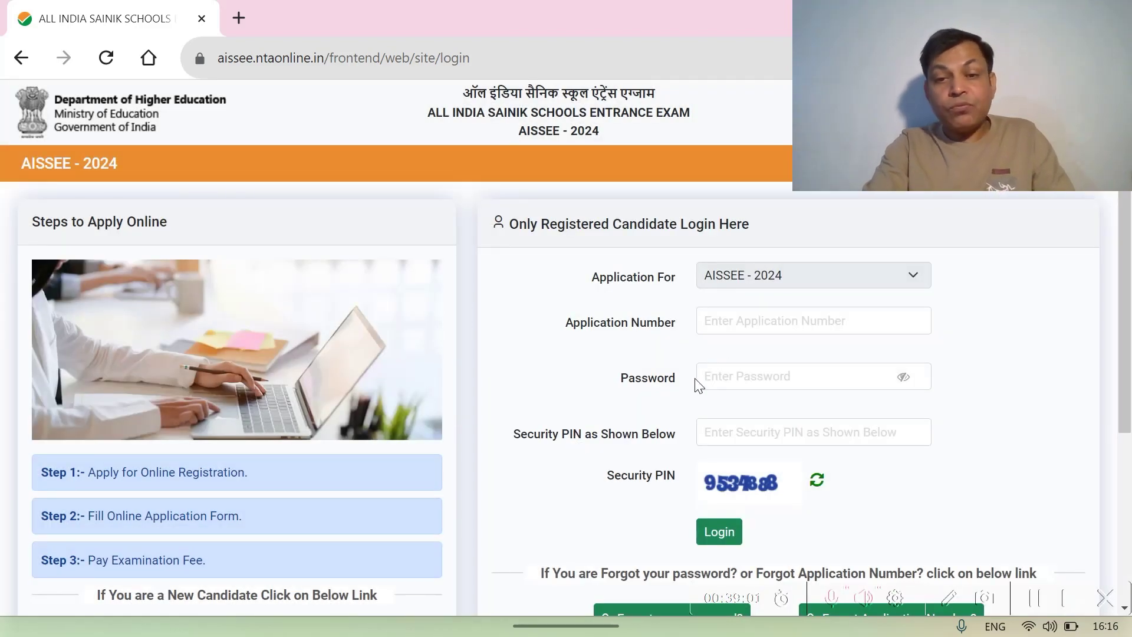
left_click(709, 326)
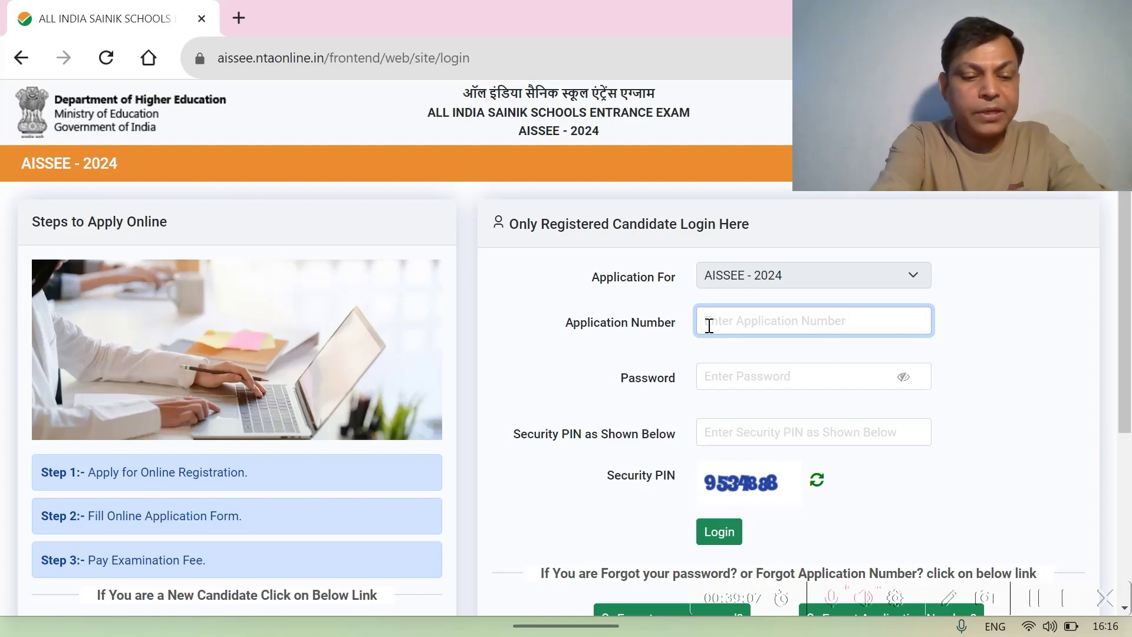
type("24")
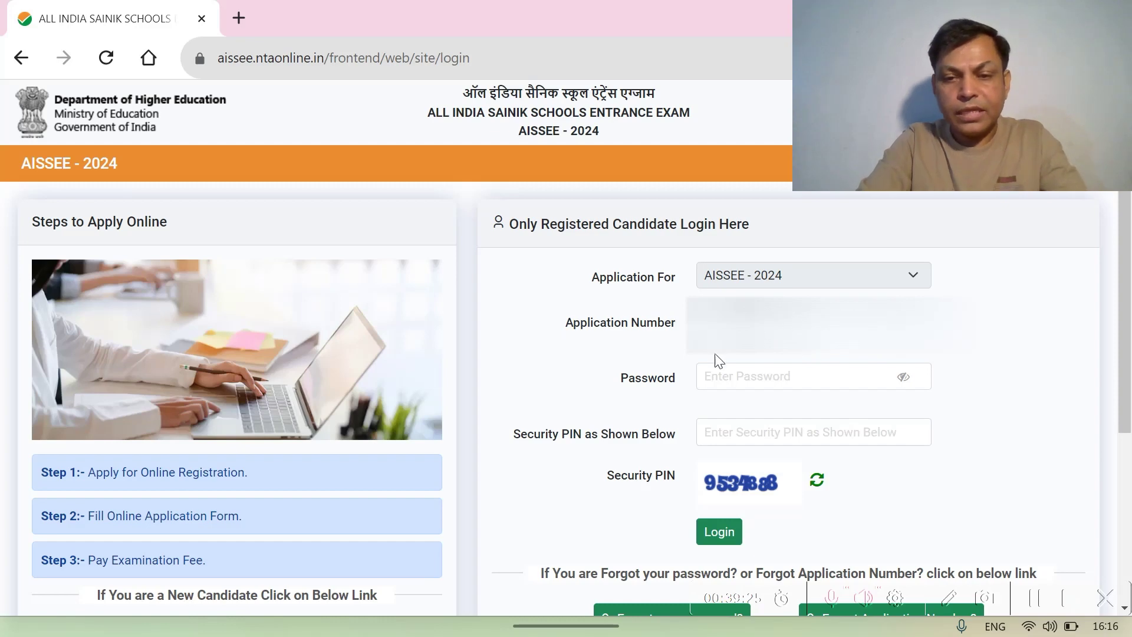
left_click(711, 379)
type("******")
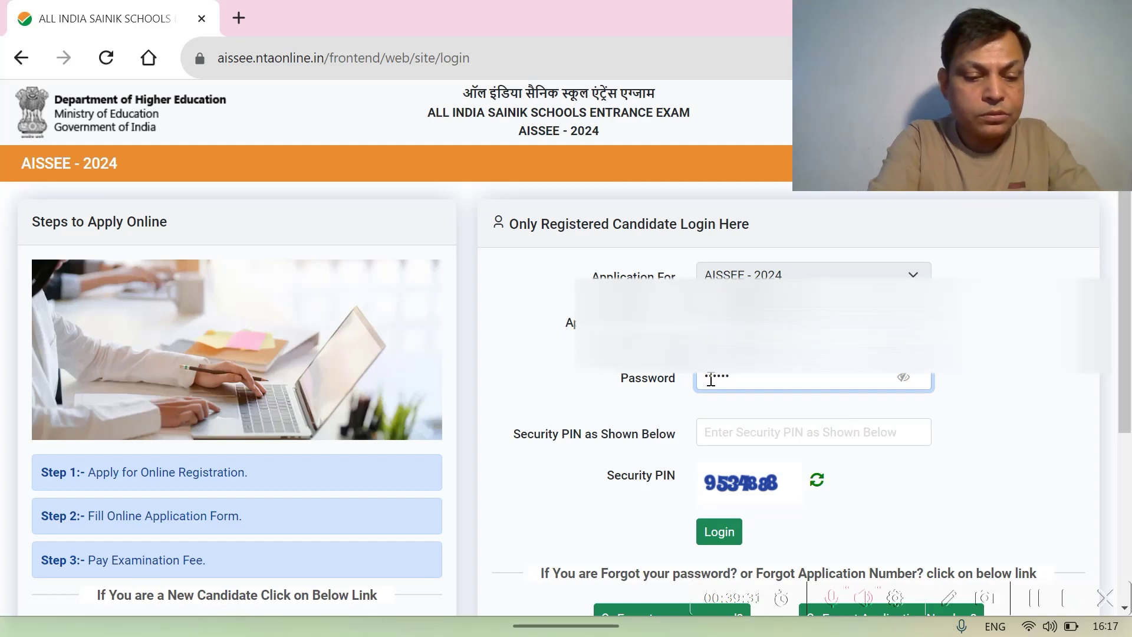
type("***")
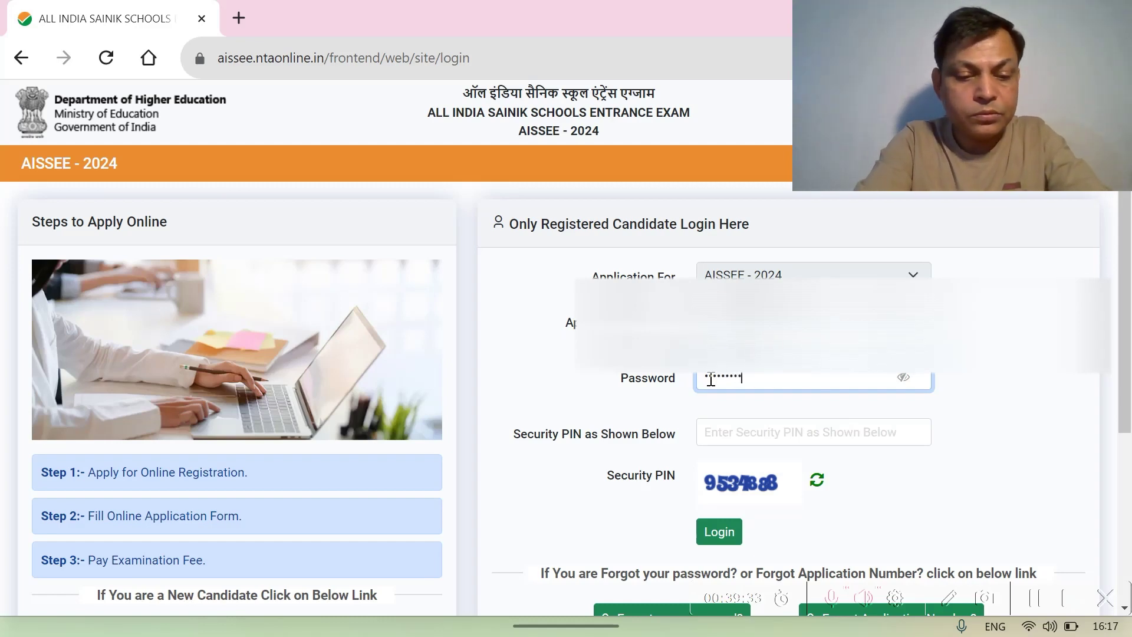
type("**")
left_click(727, 437)
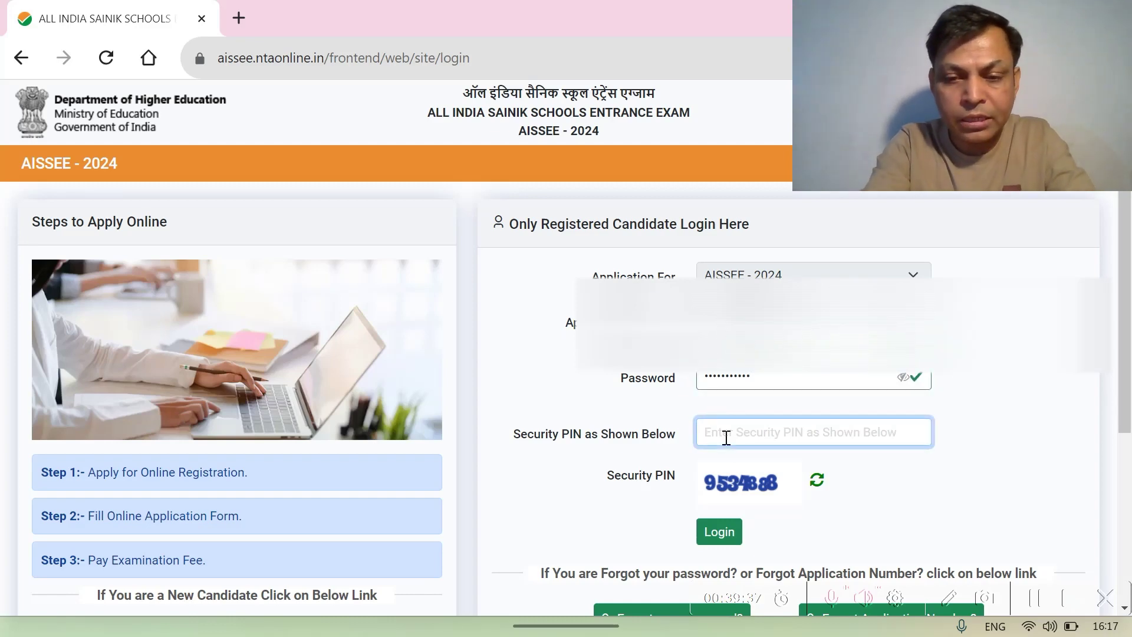
type("95")
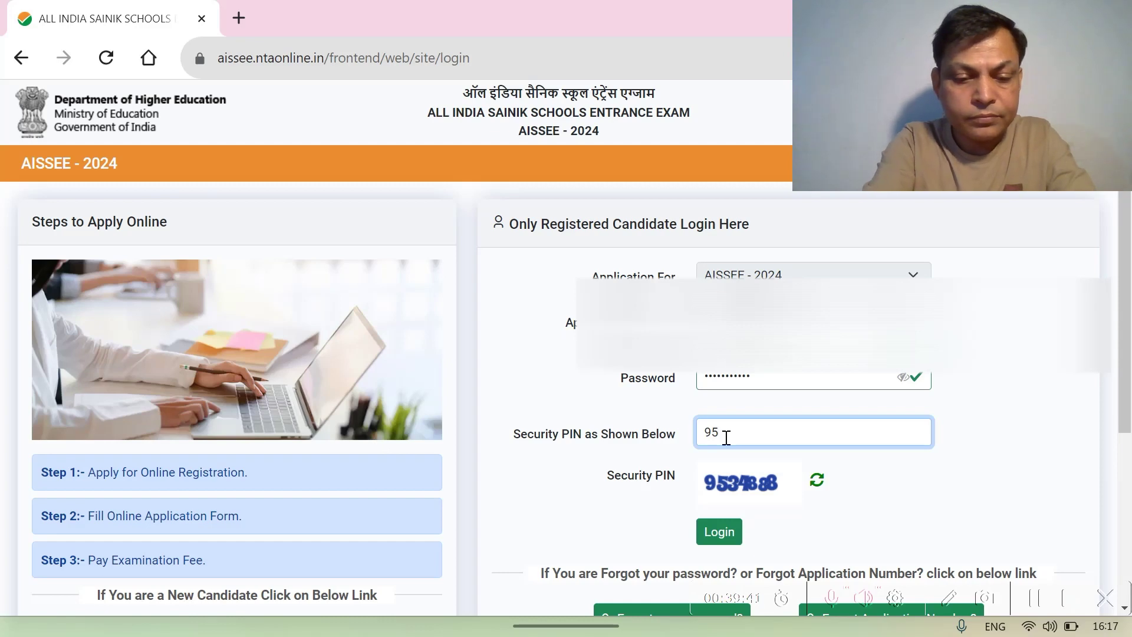
type("34888")
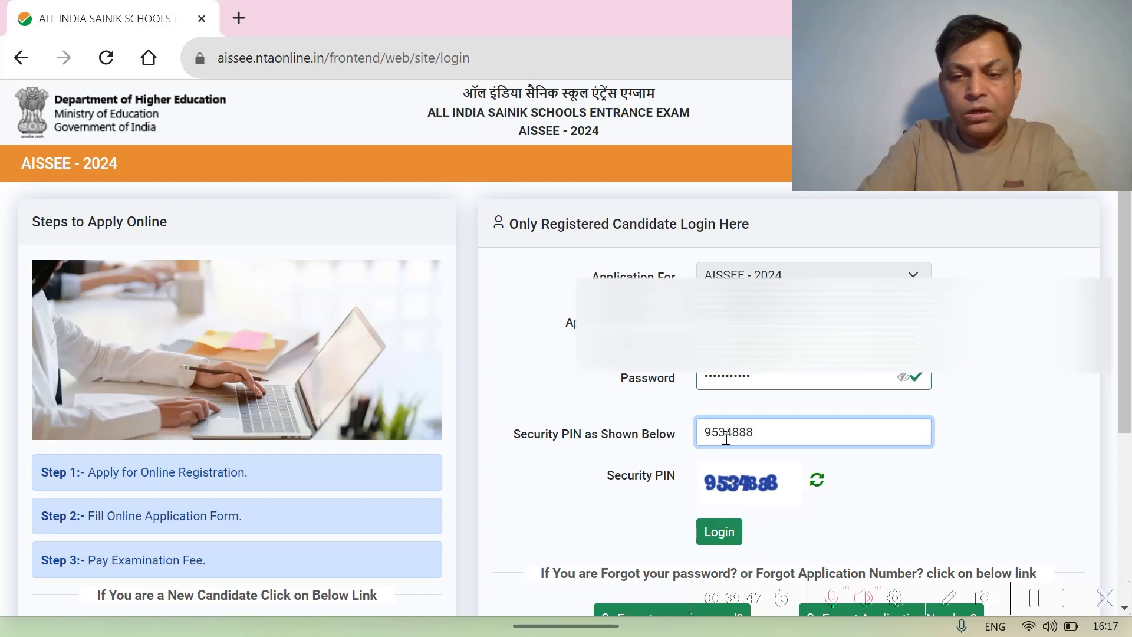
left_click(725, 535)
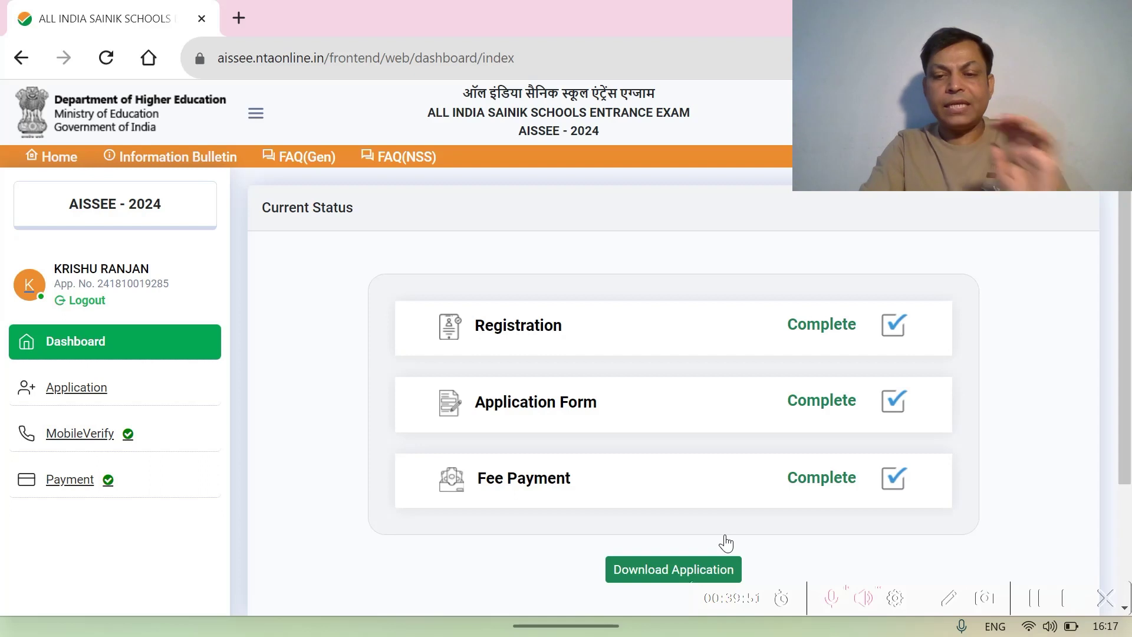
- Download the completed application PDF and show it in its Downloads folder
scroll(781, 511, "down", 1)
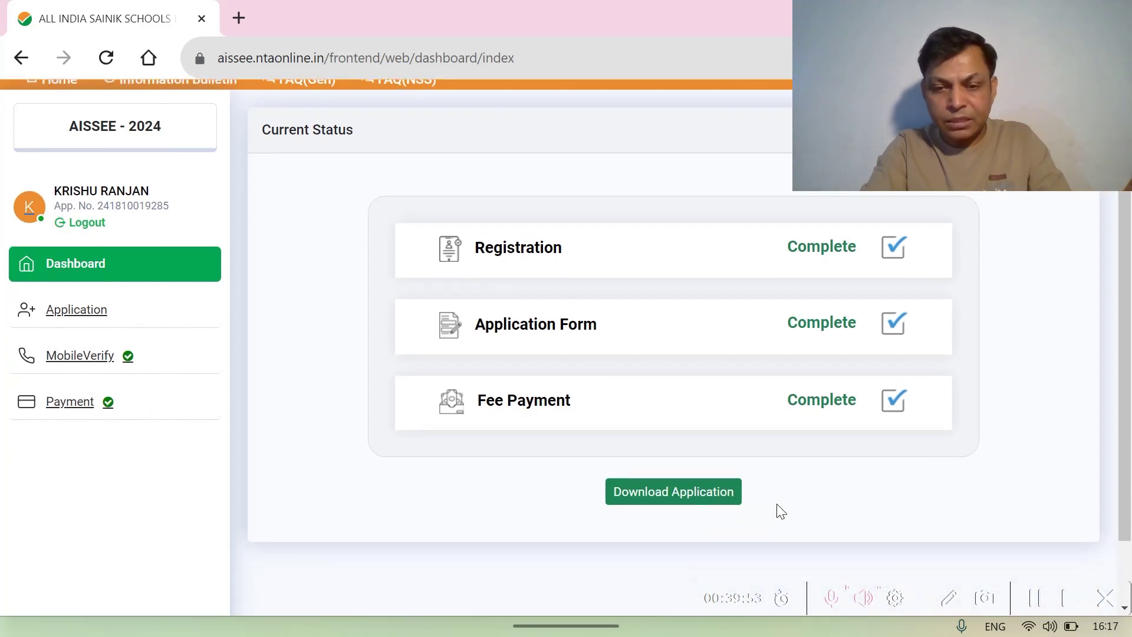
left_click(674, 492)
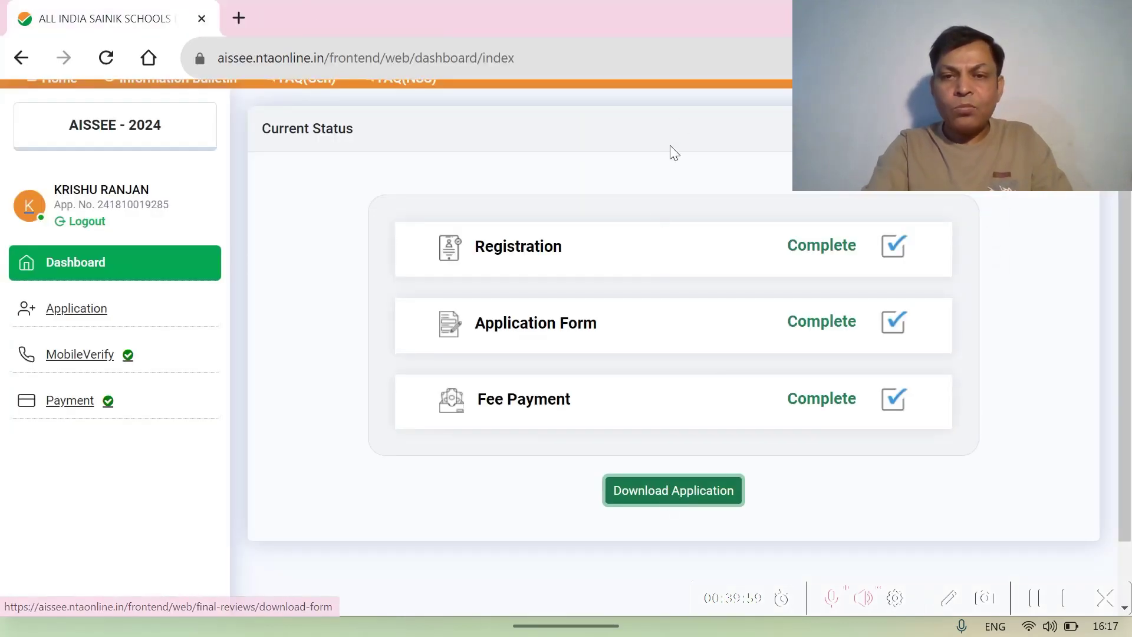
double_click(696, 14)
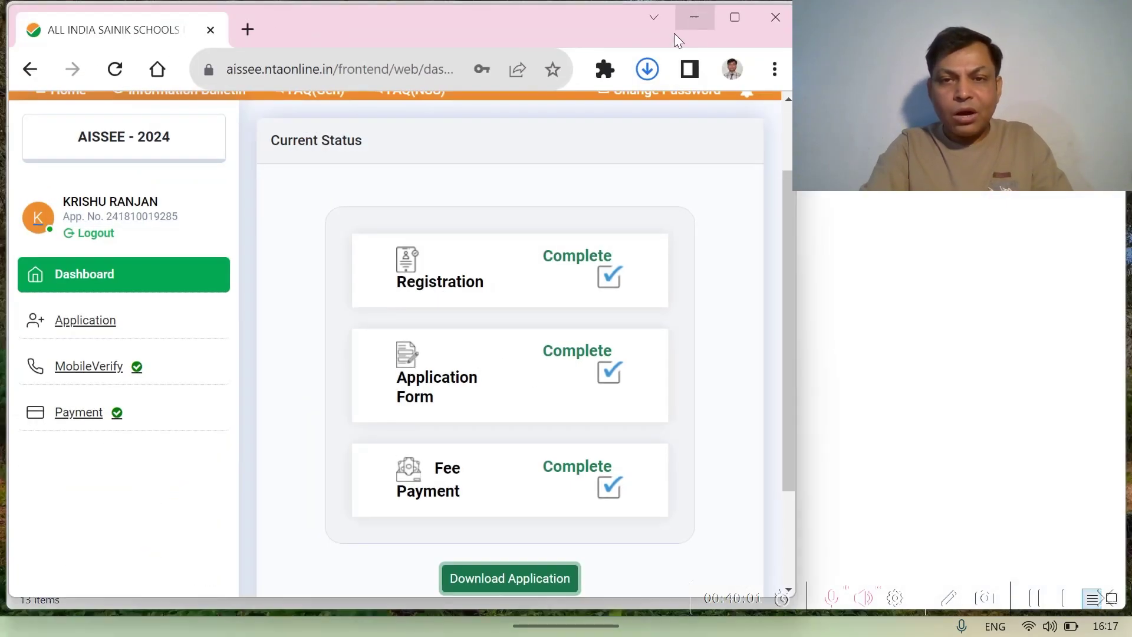
left_click(649, 72)
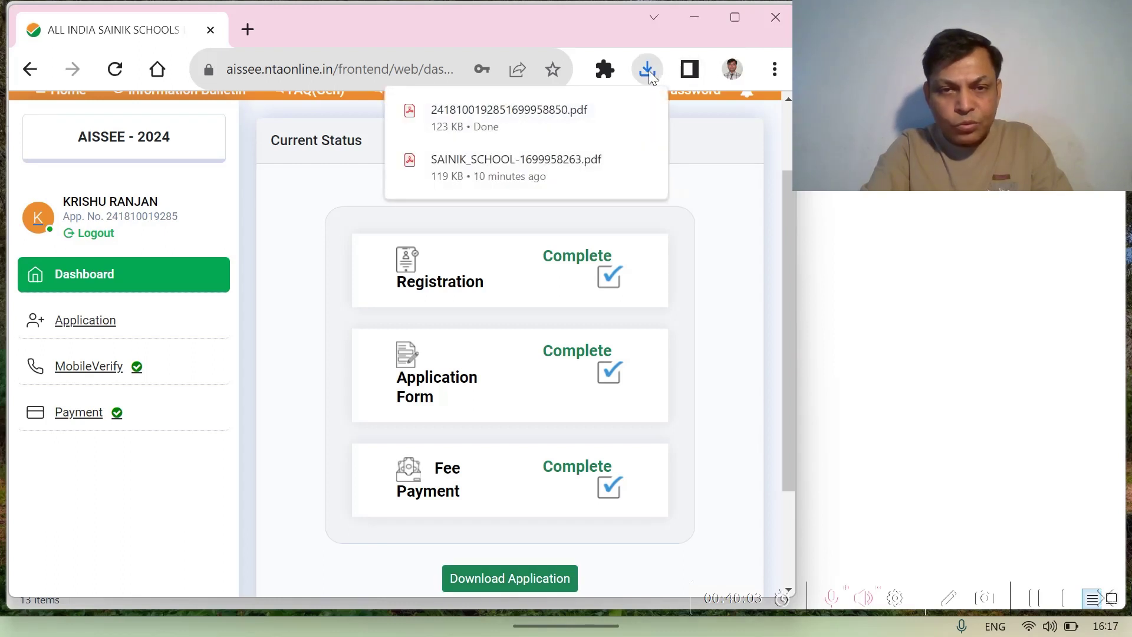
mouse_move(614, 112)
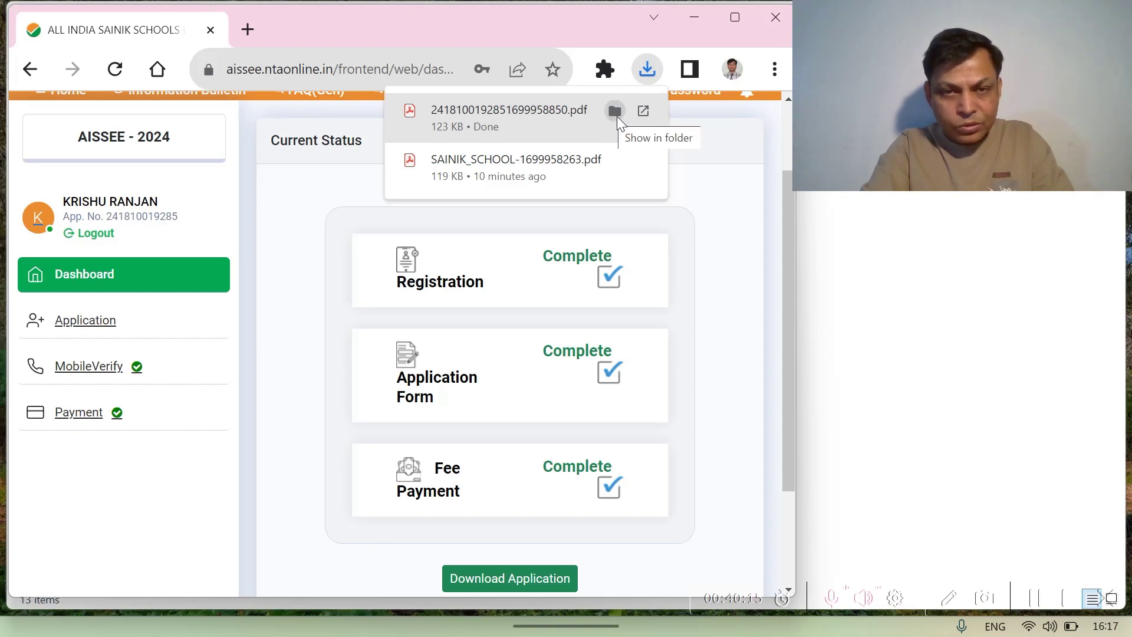
left_click(617, 116)
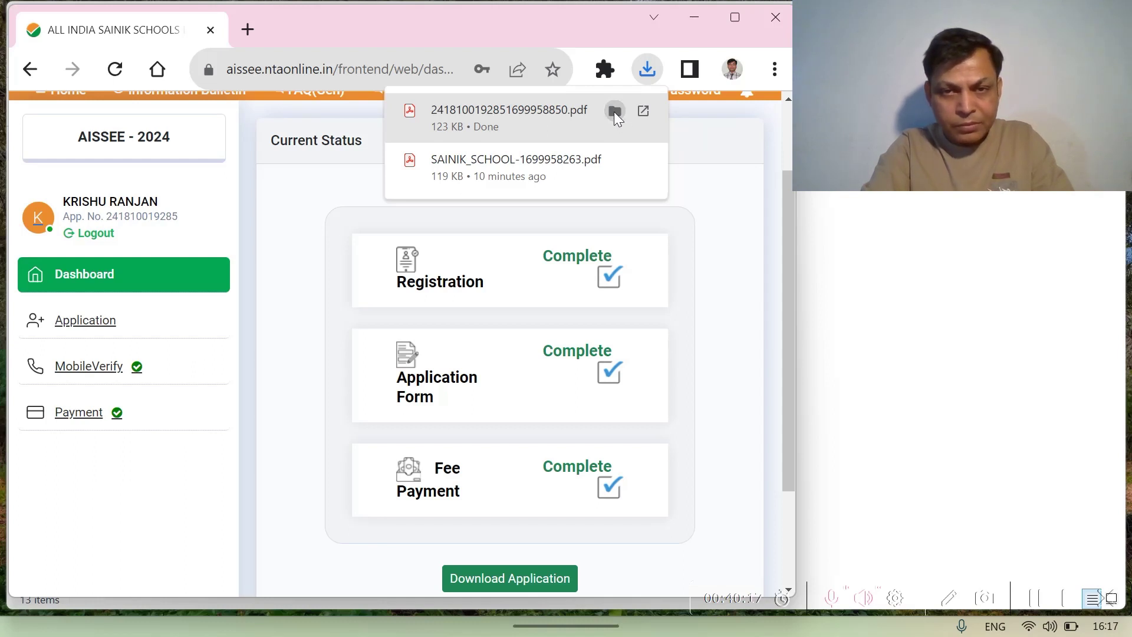